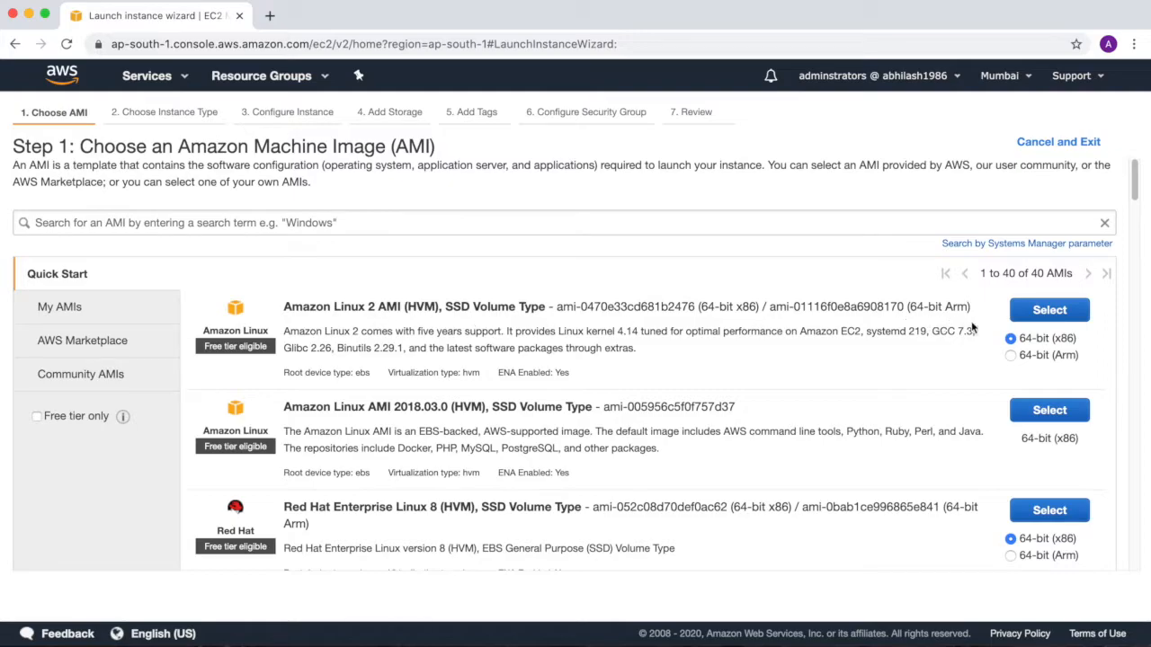
Choose the 64-bit (x86) Amazon Linux 2 AMI with the t2.micro type and accept the default instance details.
left_click(1034, 320)
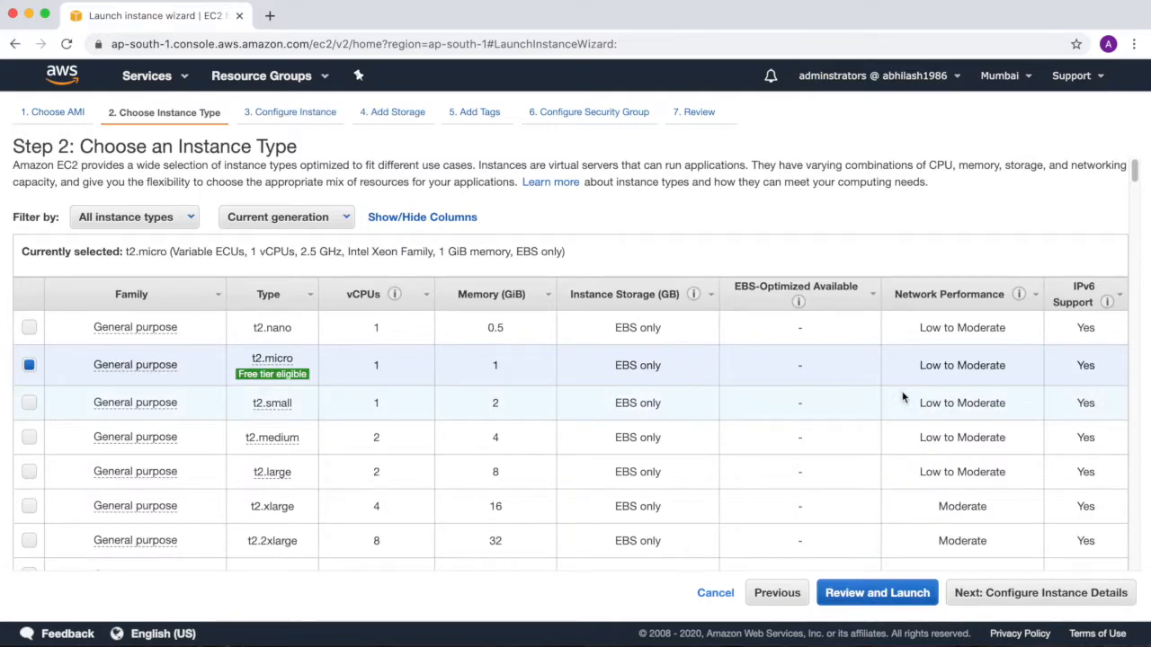
left_click(1030, 600)
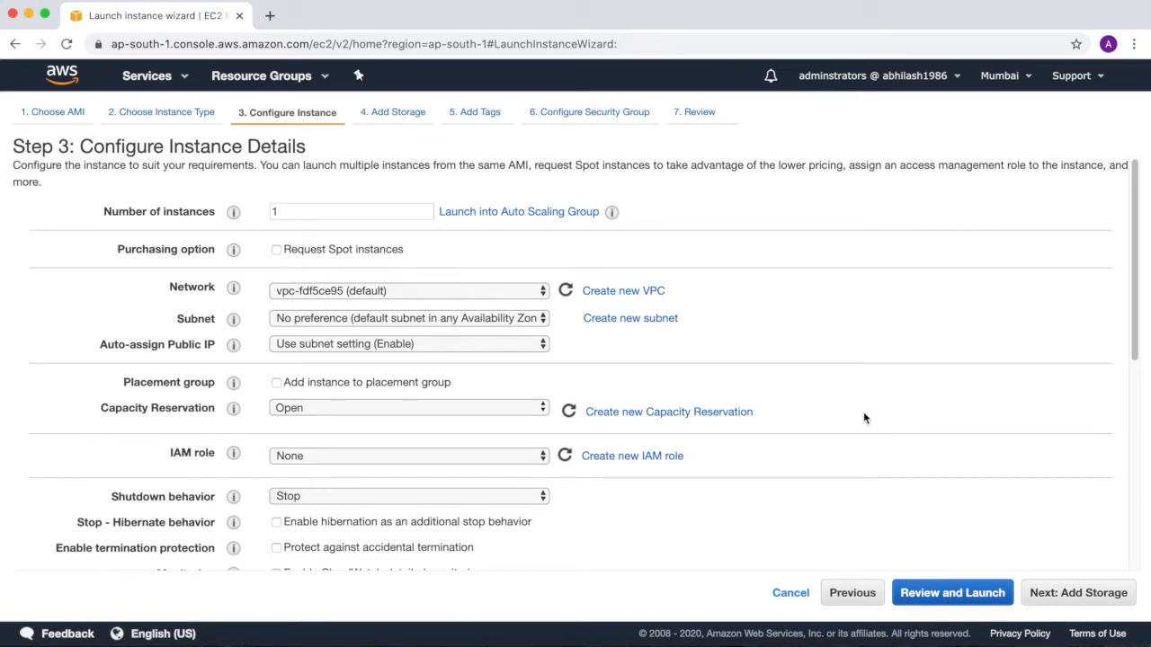
left_click_drag(1140, 312, 1119, 520)
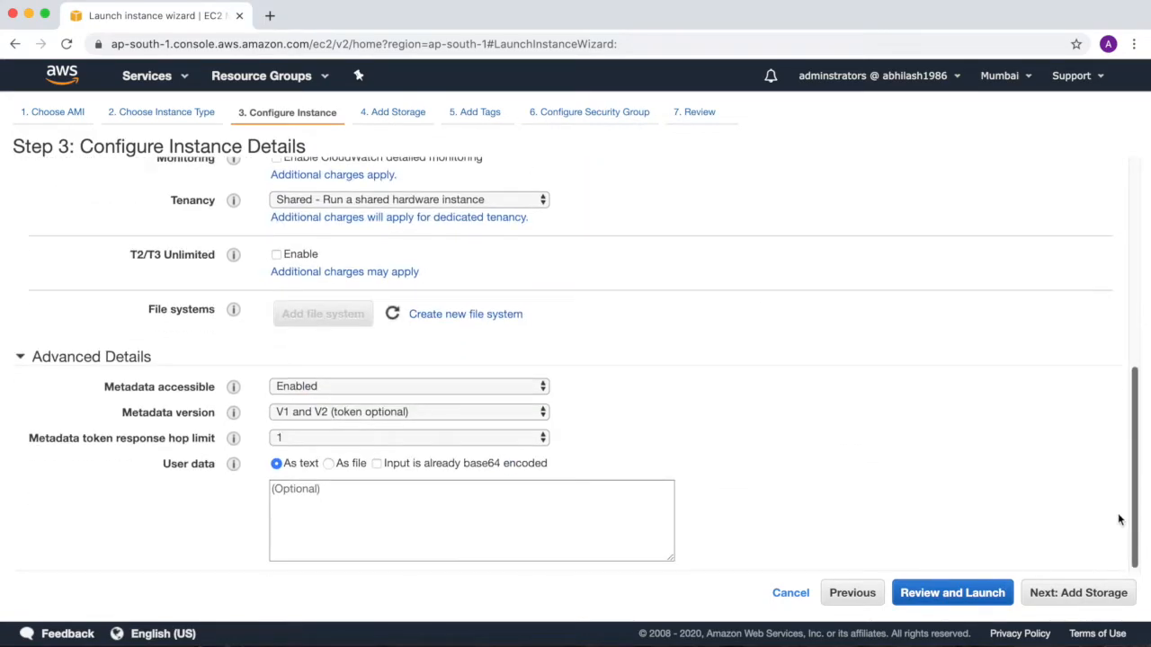
left_click(1065, 600)
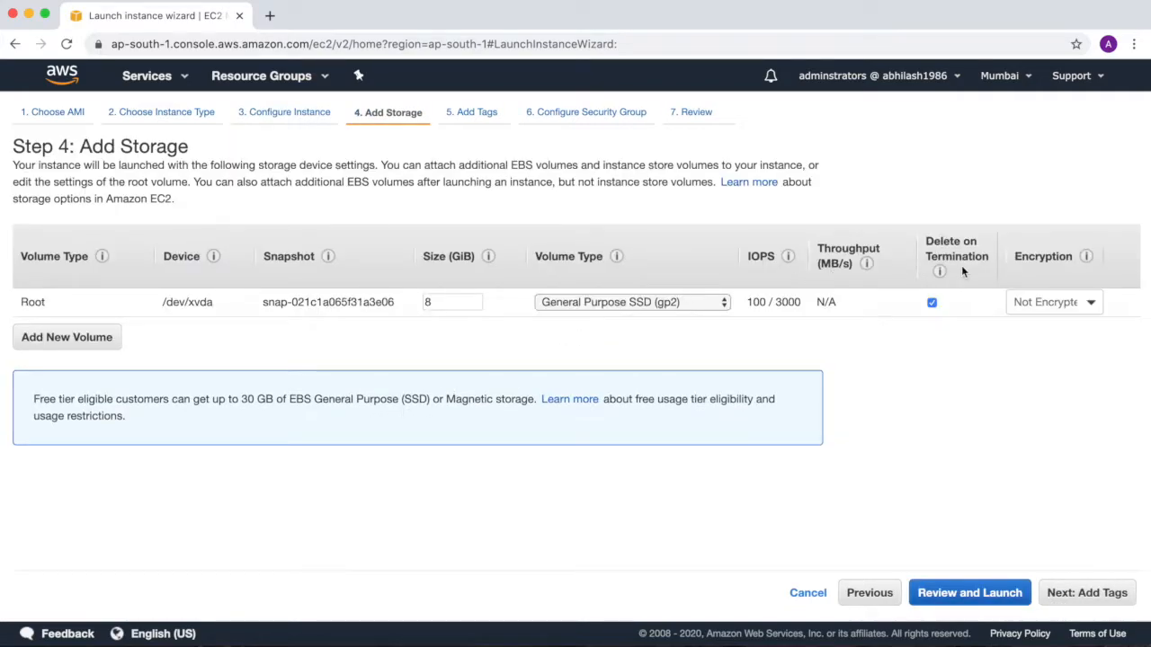
Add an 8 GiB gp2 EBS volume on /dev/sdb, unencrypted and without delete on termination, and proceed to the tags.
left_click(932, 304)
left_click(55, 334)
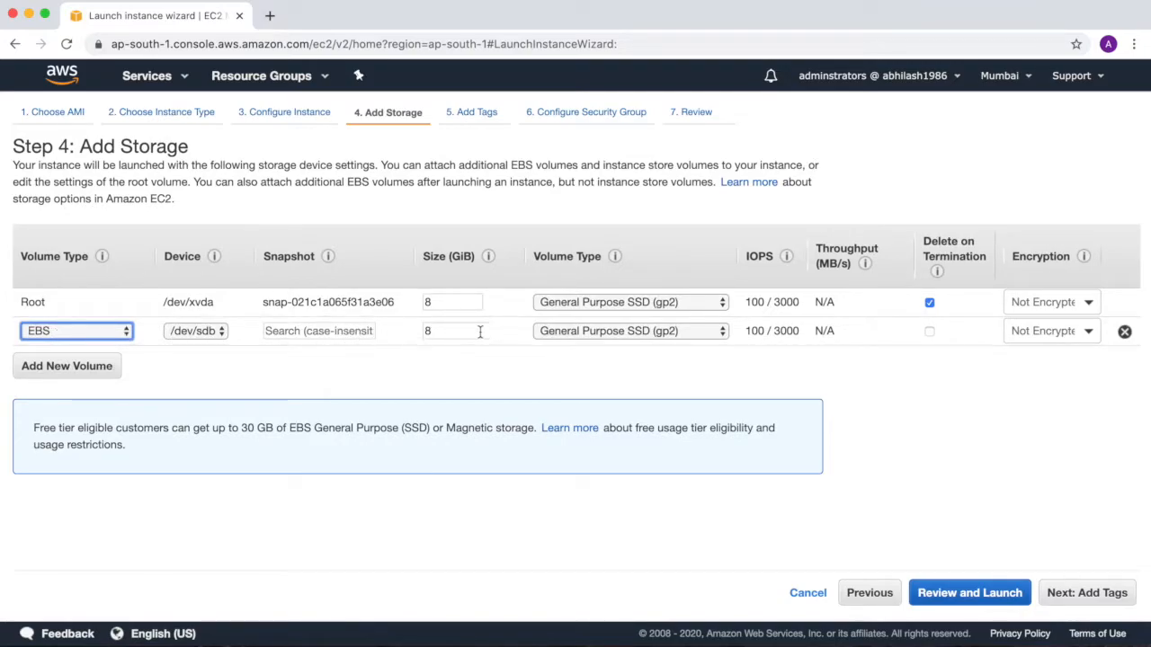
left_click(930, 334)
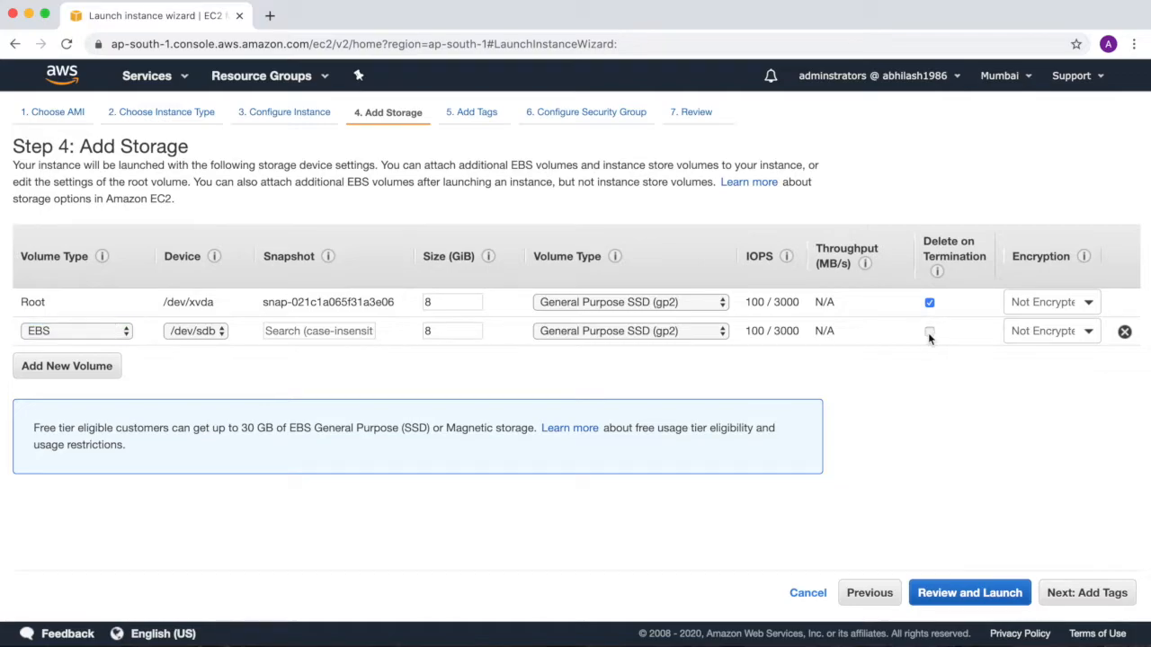
left_click(928, 333)
left_click(1090, 332)
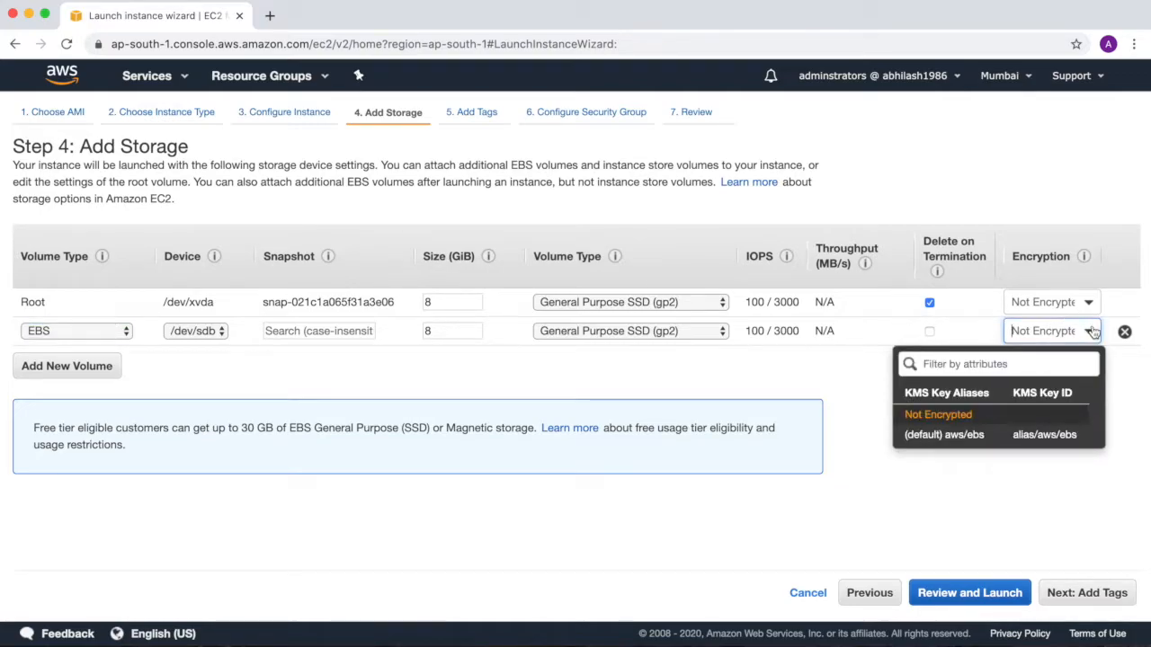
left_click(1091, 306)
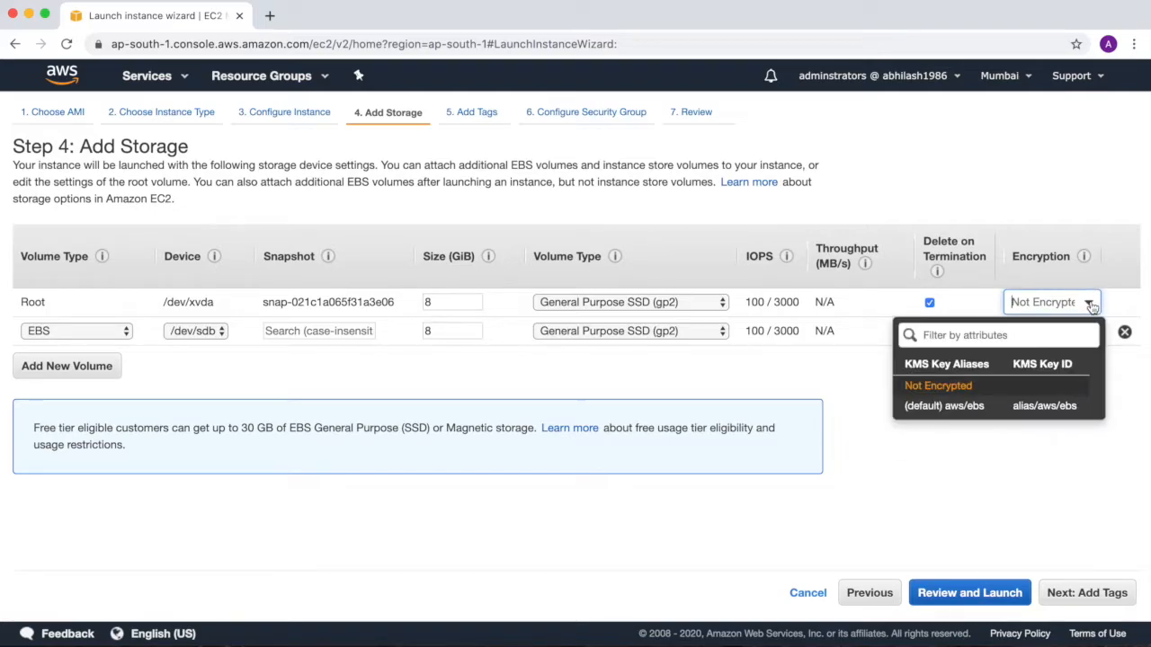
left_click(1048, 458)
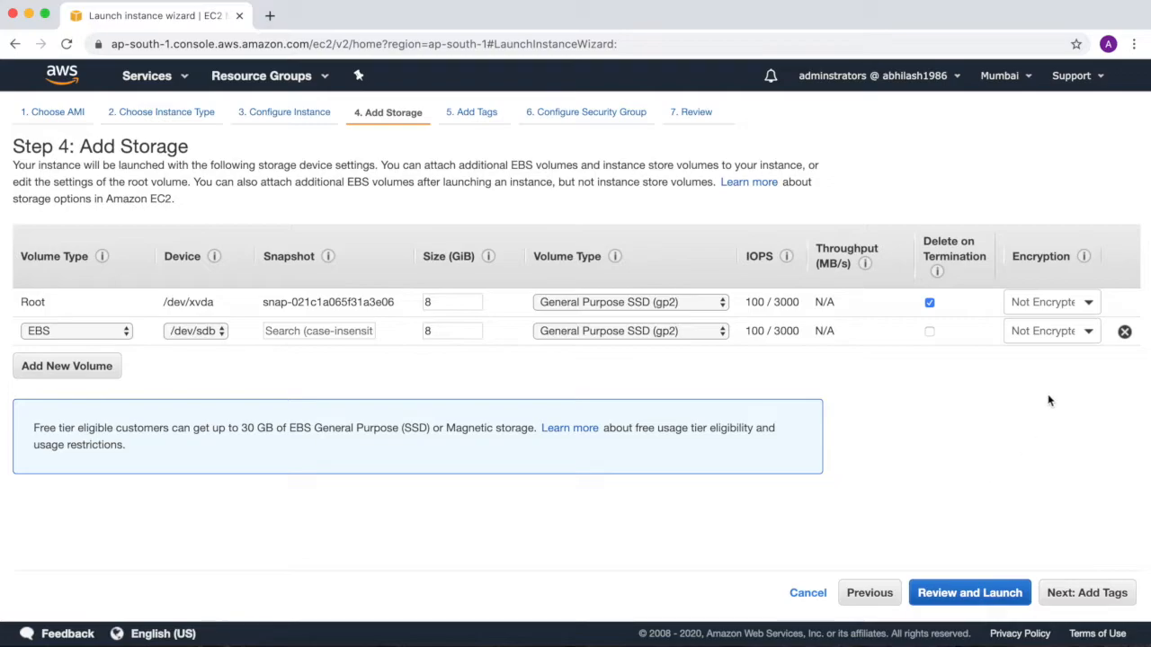
left_click(1056, 597)
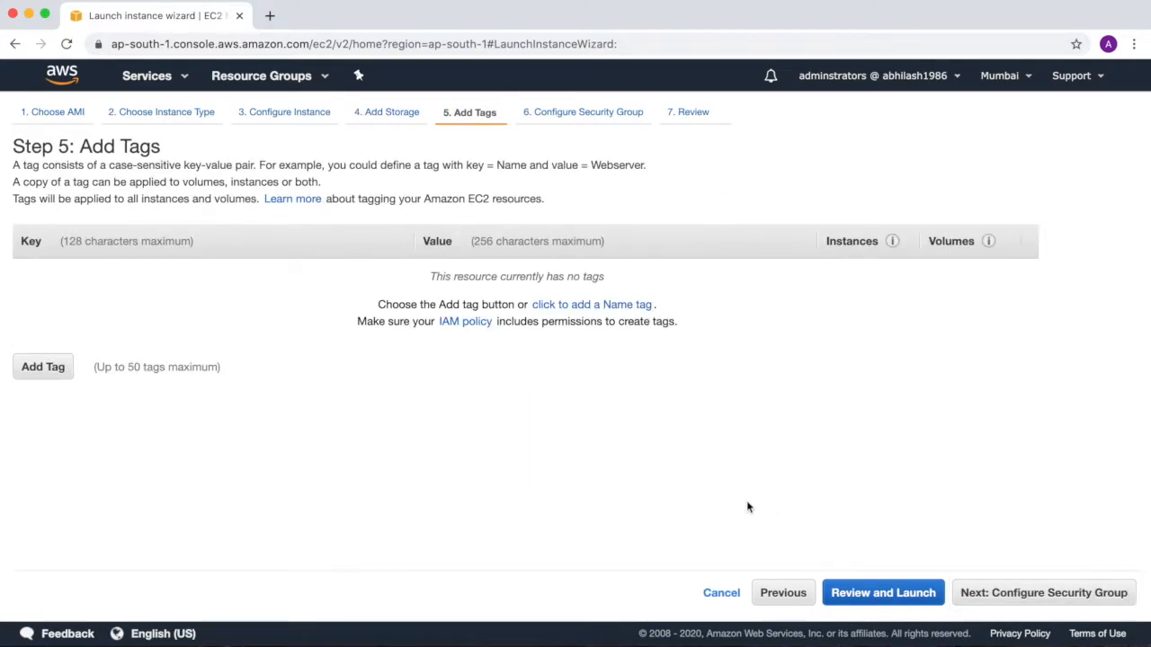
Add a Name tag with the value LinuxSnapshots and proceed to the security group configuration.
left_click(613, 305)
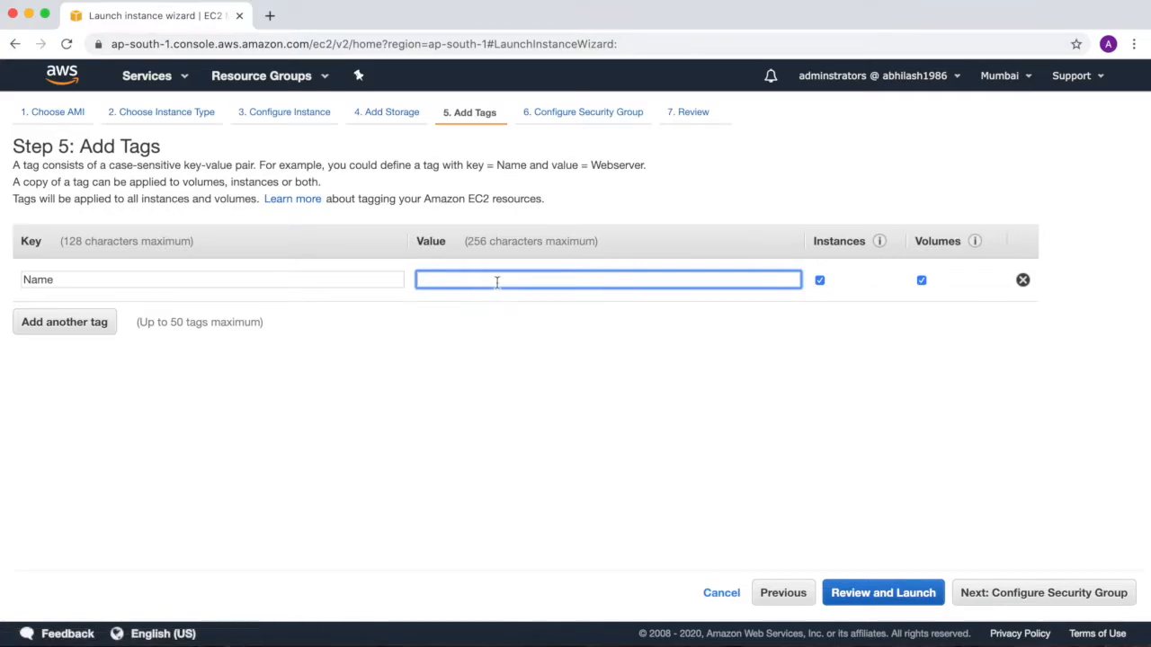
type("Li")
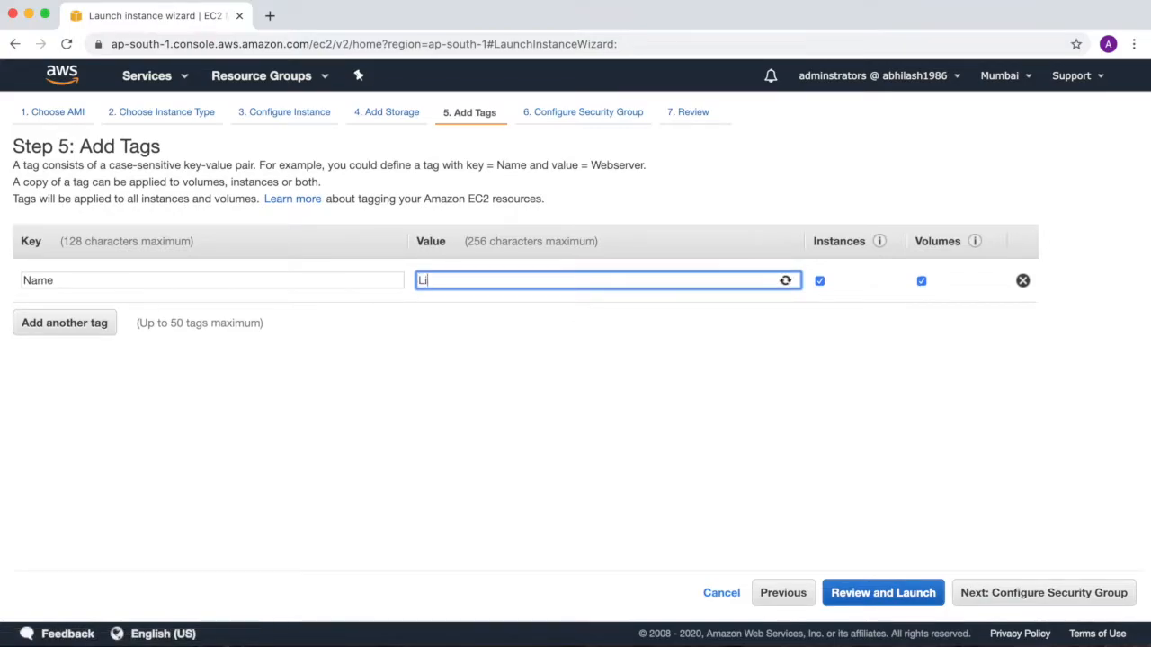
type("nuxSnapshots")
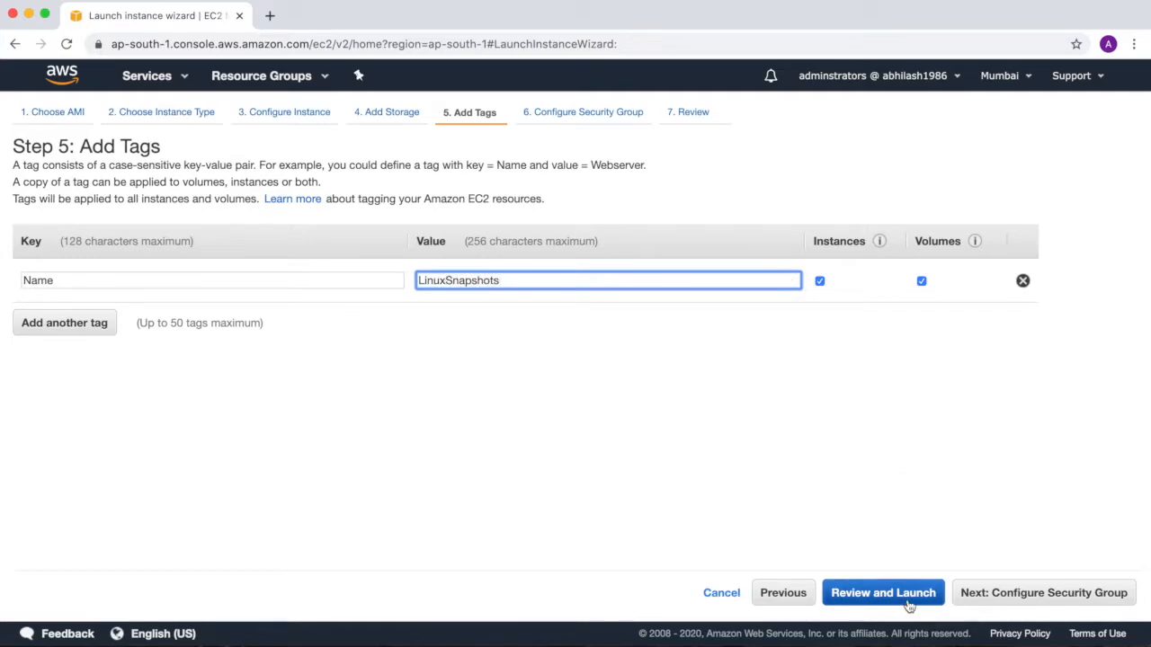
left_click(1048, 592)
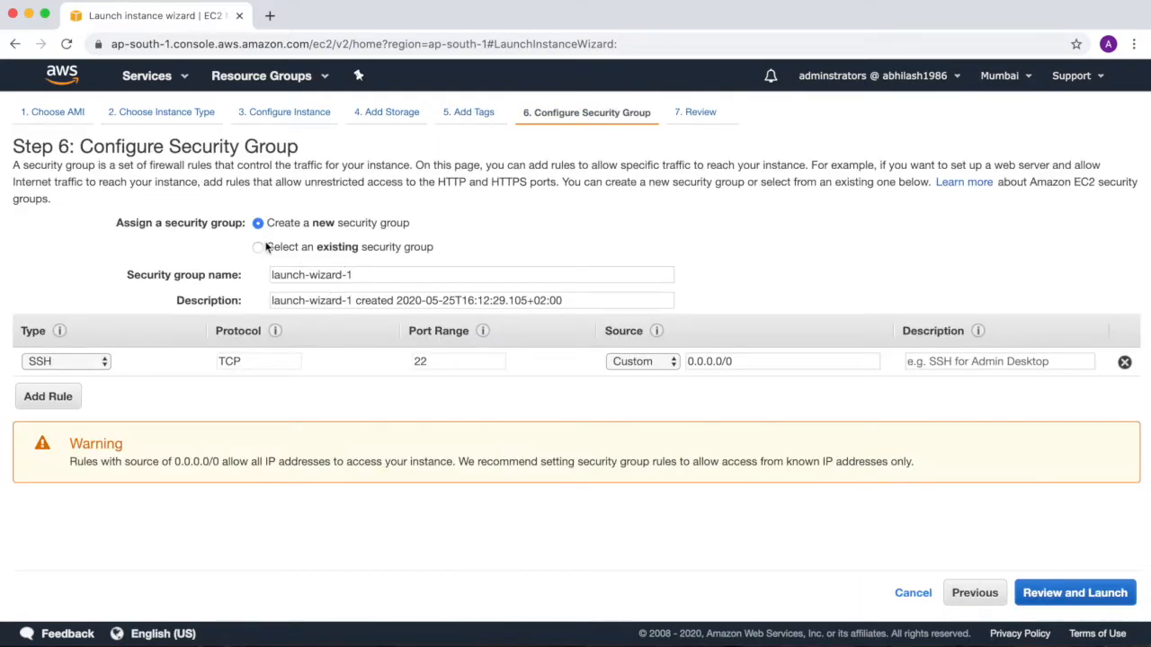
Assign the existing linux-sg security group to the instance and proceed to the launch review.
left_click(259, 247)
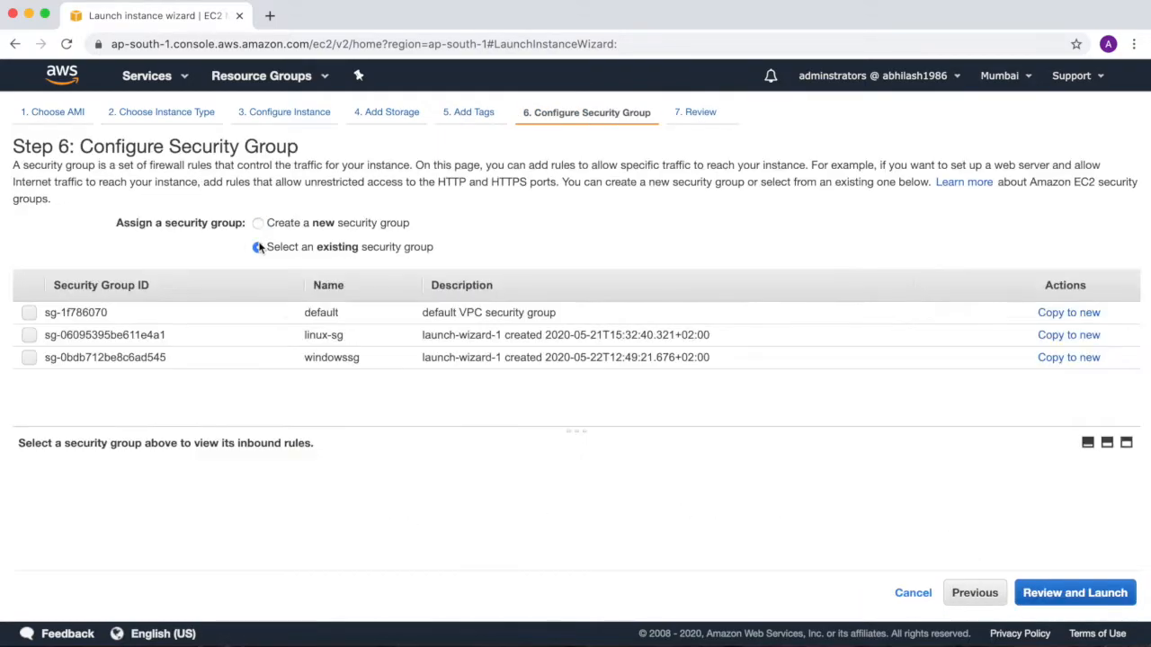
left_click(29, 337)
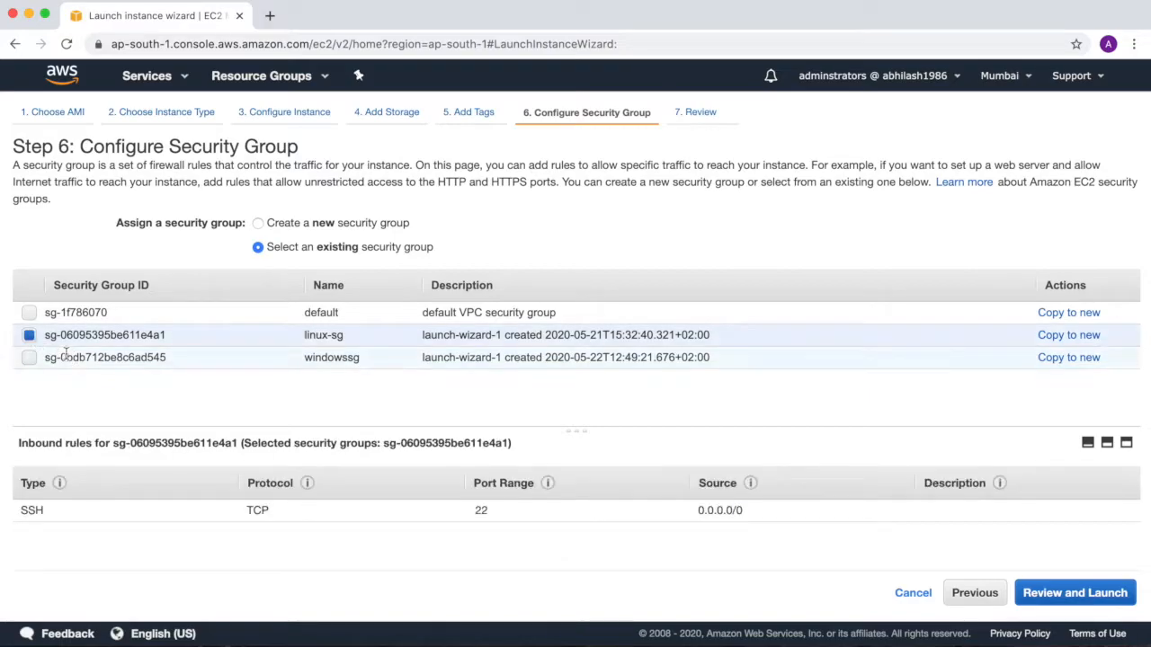
left_click(1103, 594)
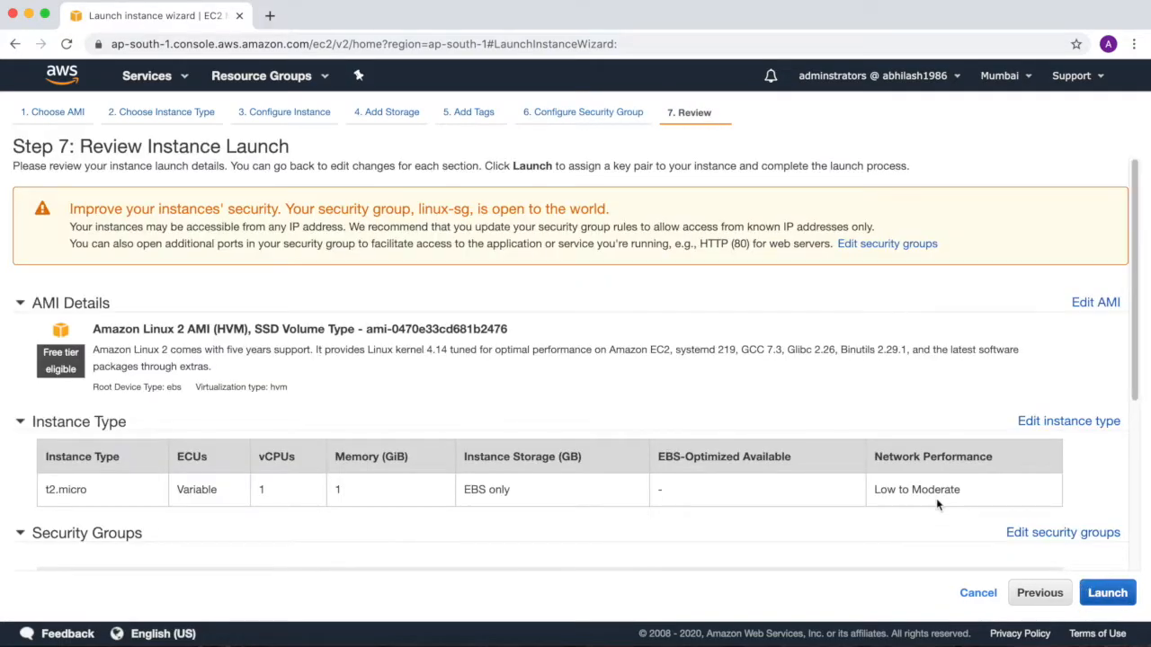
Review the launch details and launch the instance with the existing linuxkp key pair, acknowledging access to its private key file.
left_click(1093, 601)
left_click(1093, 600)
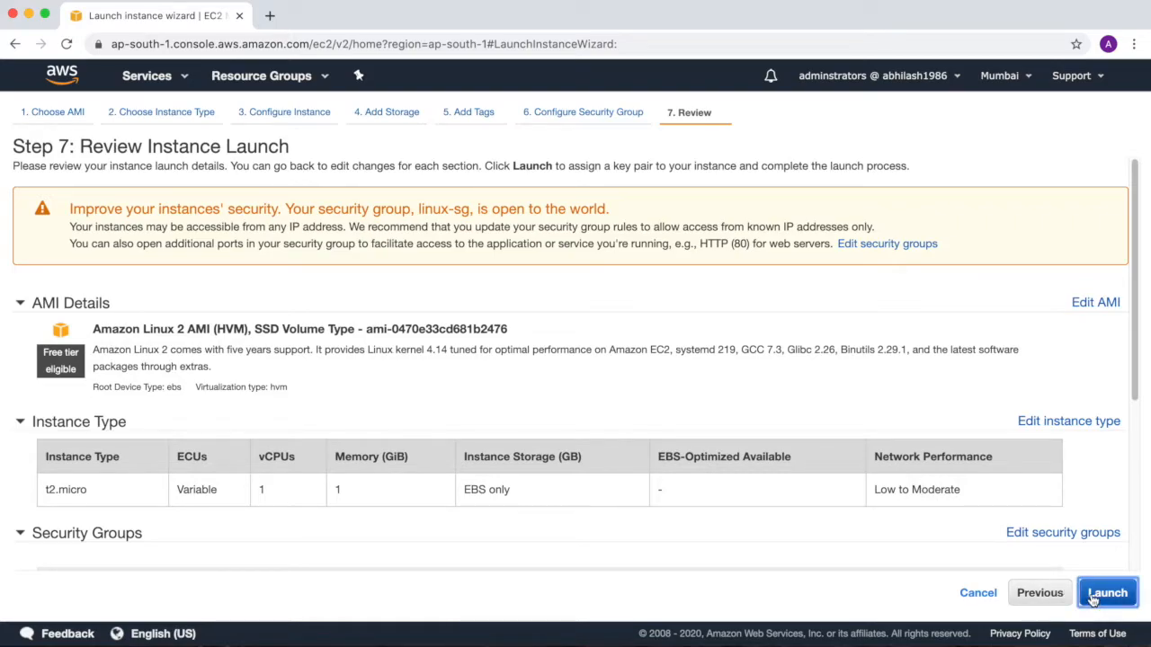
scroll(1055, 470, "down", 5)
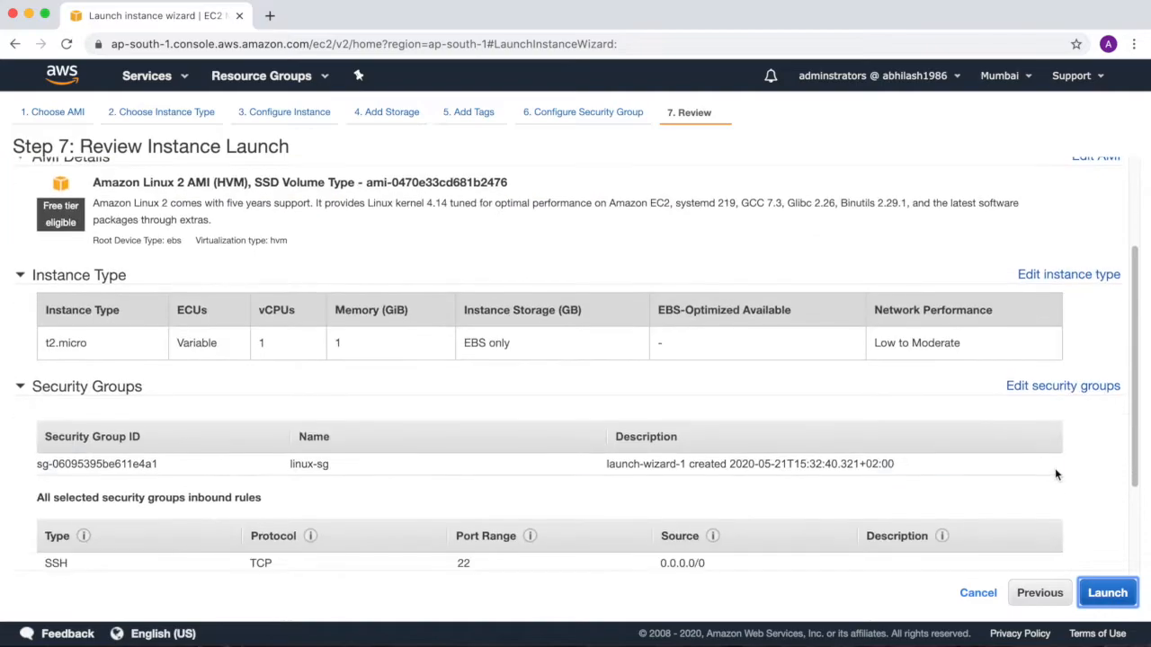
scroll(1056, 475, "down", 1)
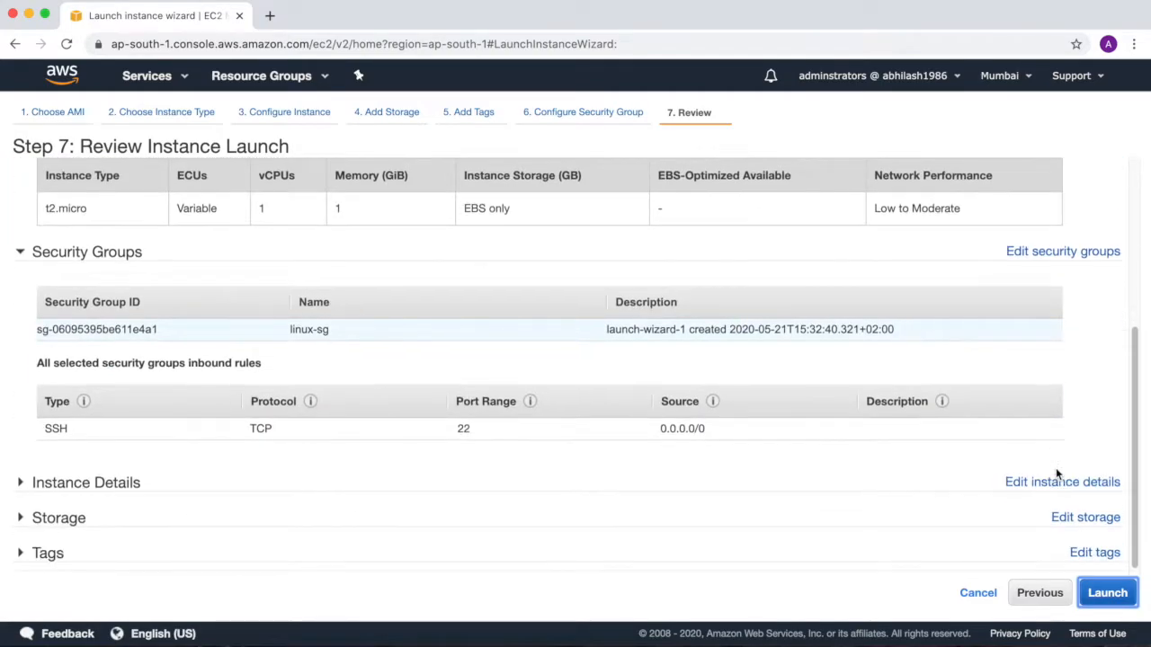
left_click(1113, 595)
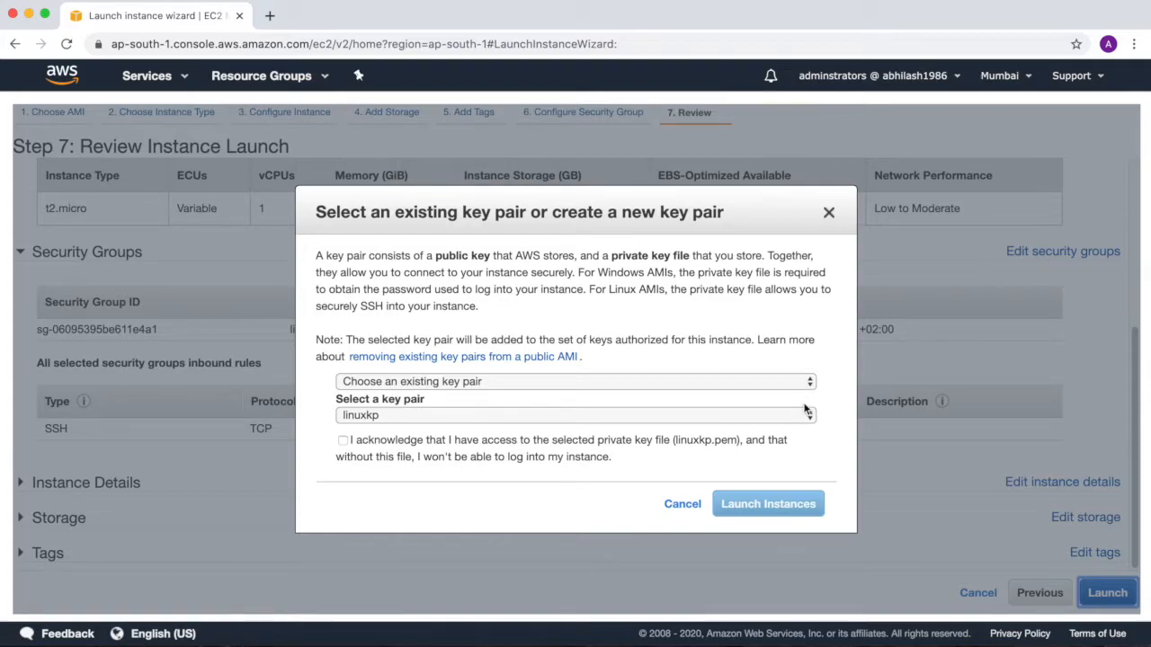
left_click(344, 442)
left_click(769, 504)
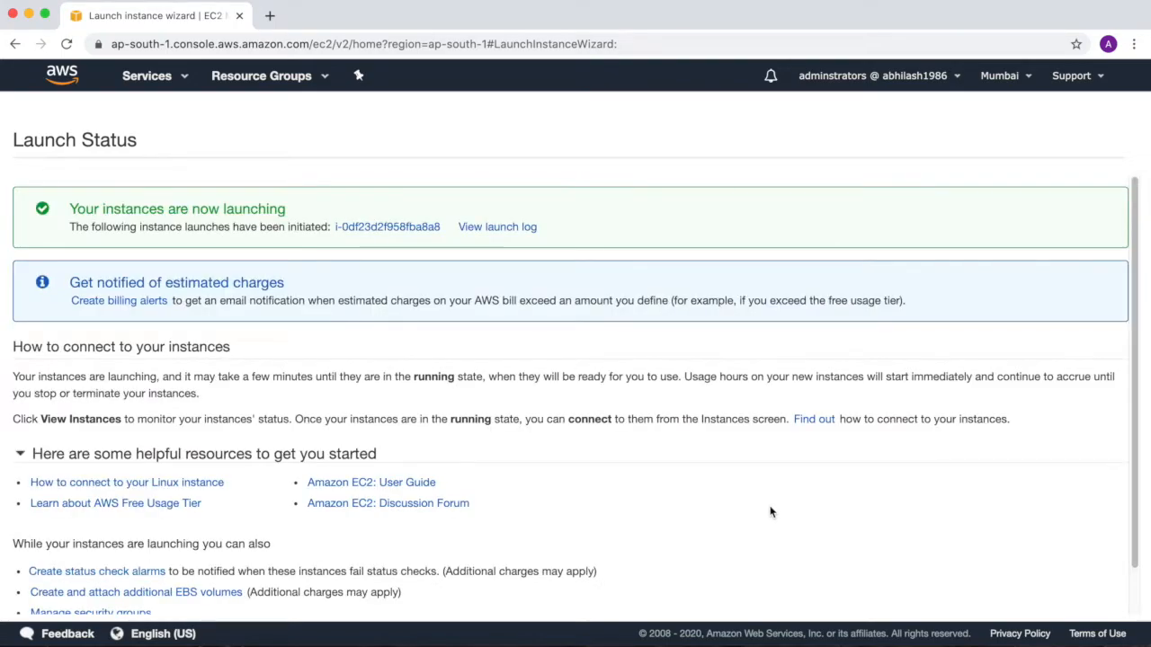
View the launch log and check the new instance's state in the instances list.
left_click(489, 229)
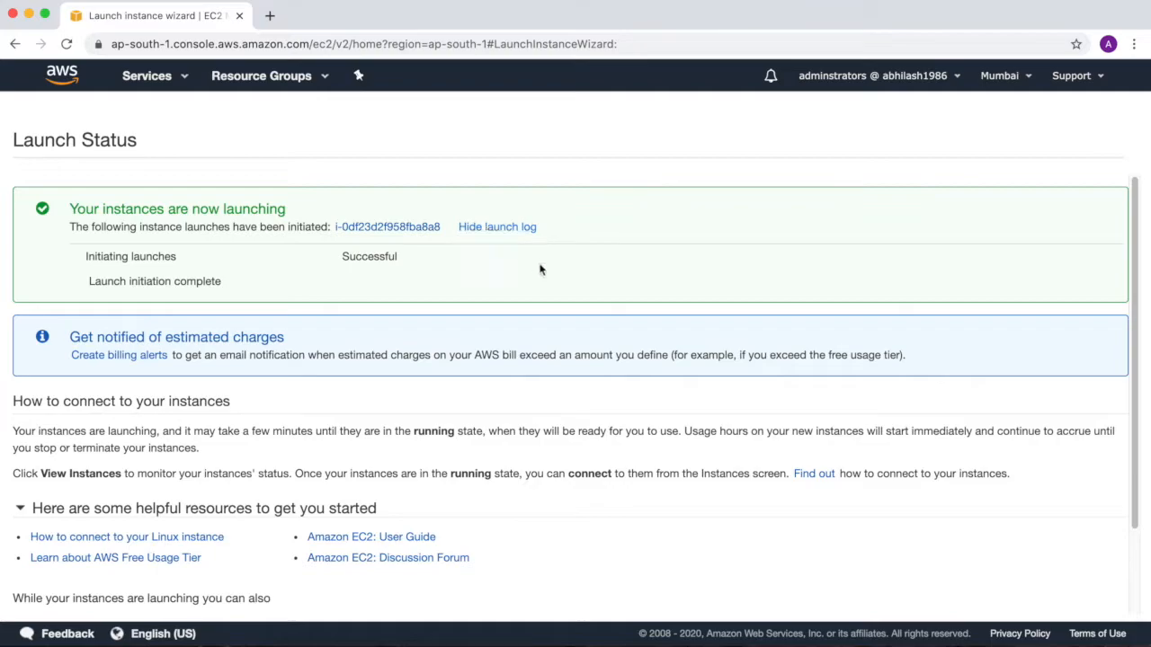
scroll(687, 388, "down", 3)
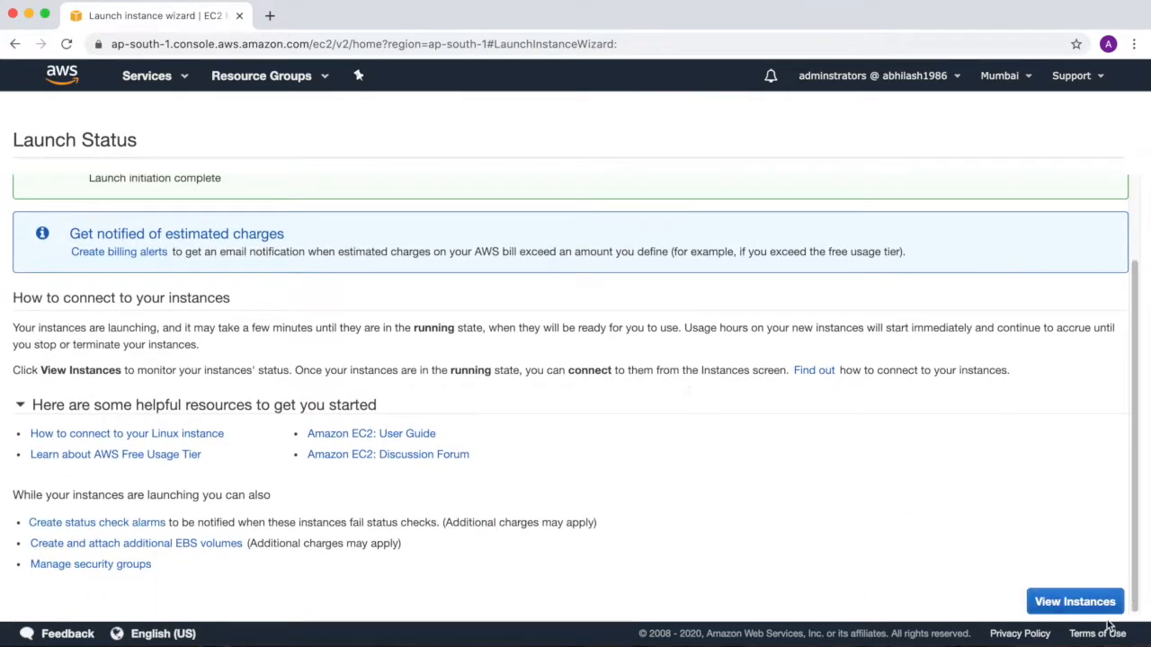
left_click(1104, 610)
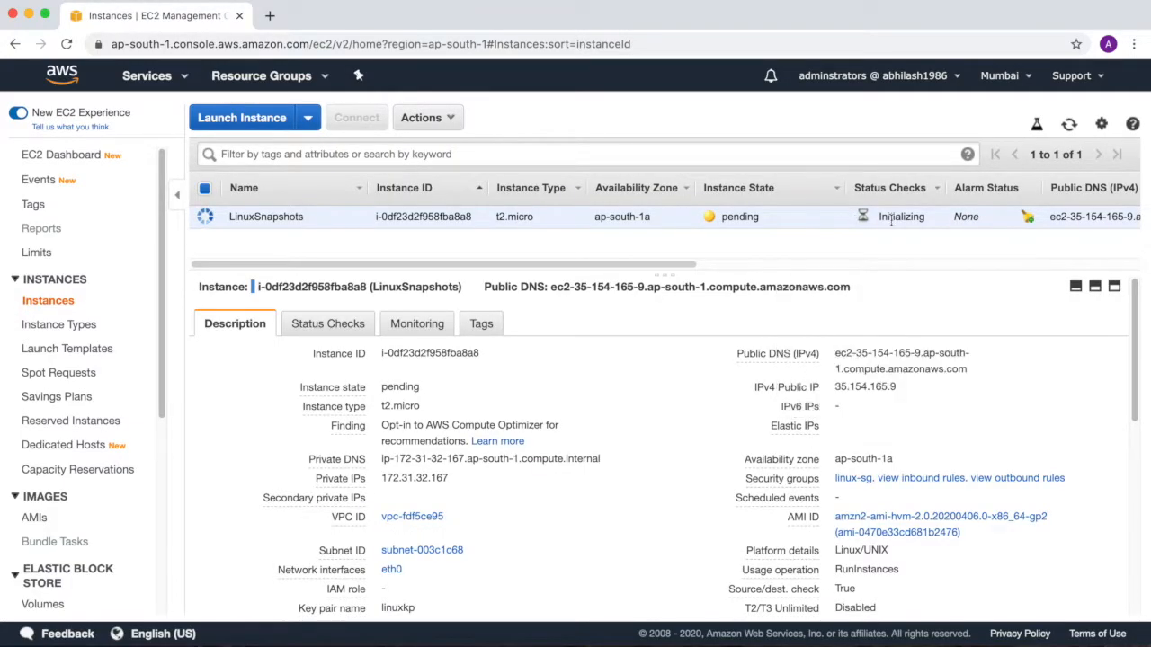
double_click(742, 217)
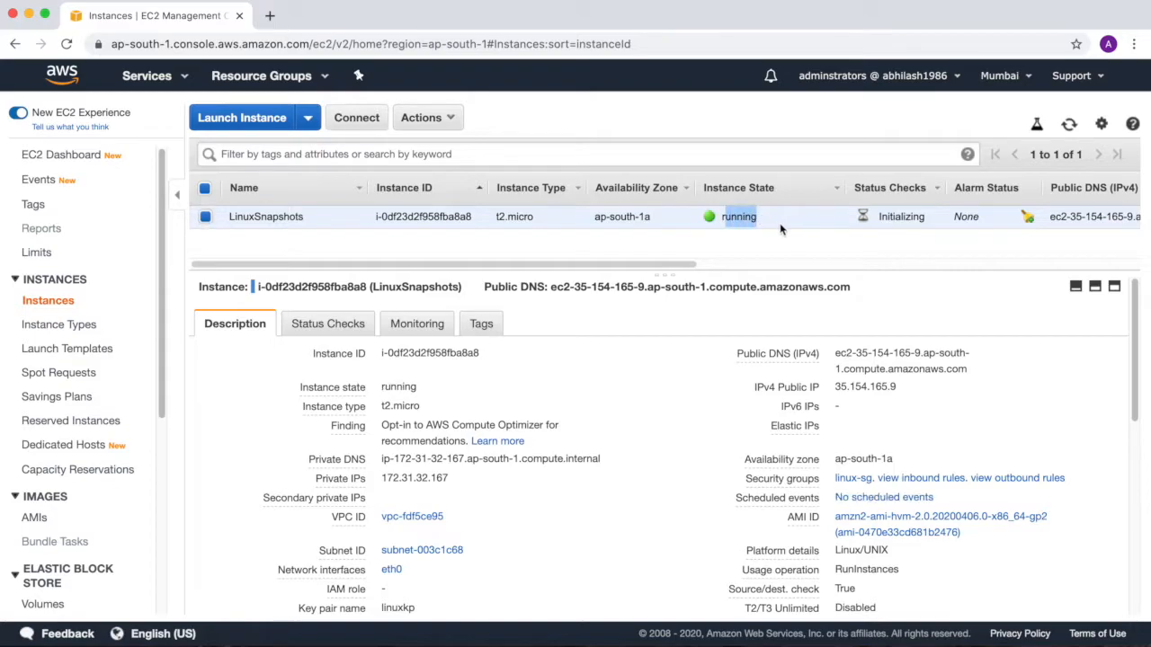
left_click(708, 249)
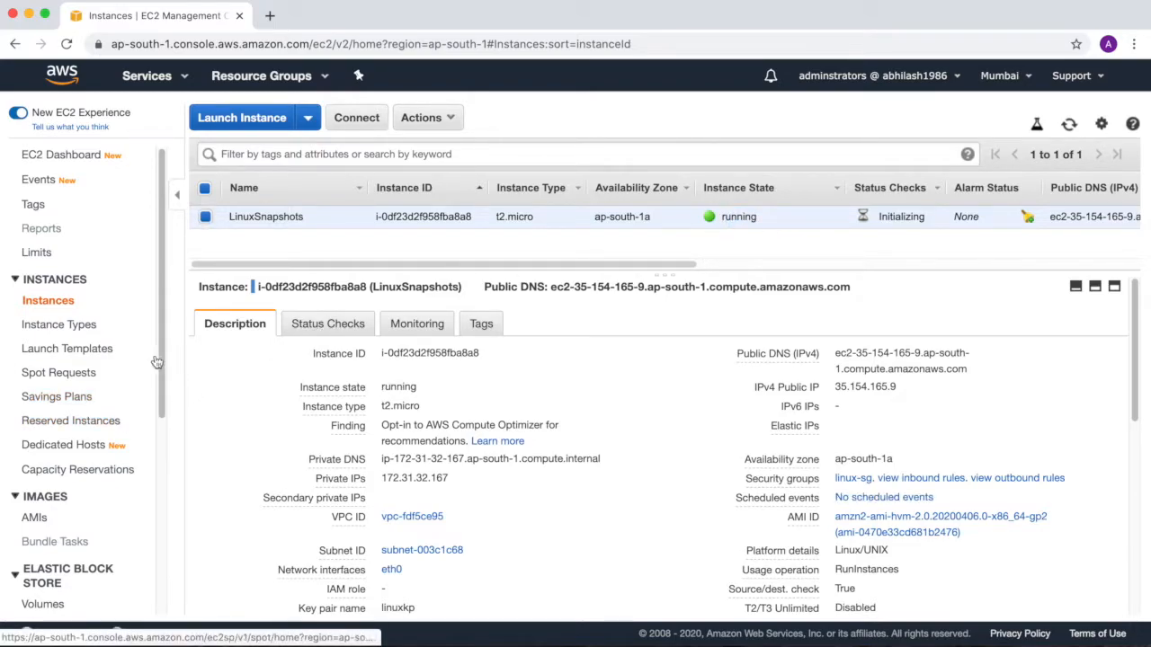
Open the EBS volumes list and widen the Attachment Information column to examine where both LinuxSnapshots volumes are attached.
scroll(155, 404, "down", 5)
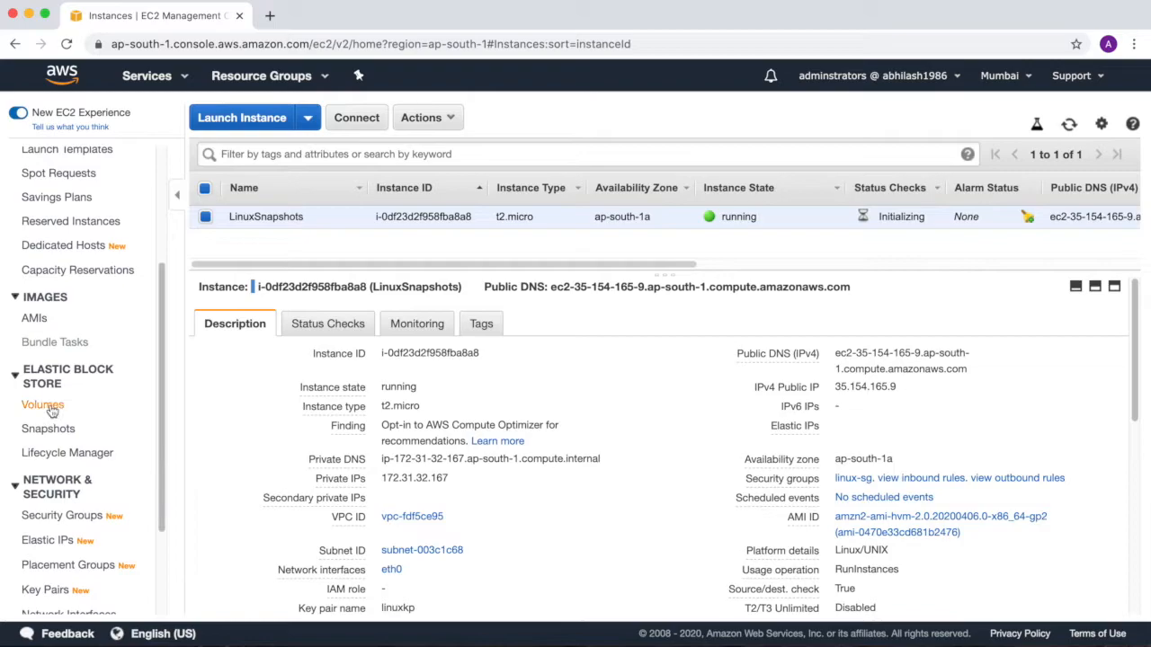
left_click(44, 406)
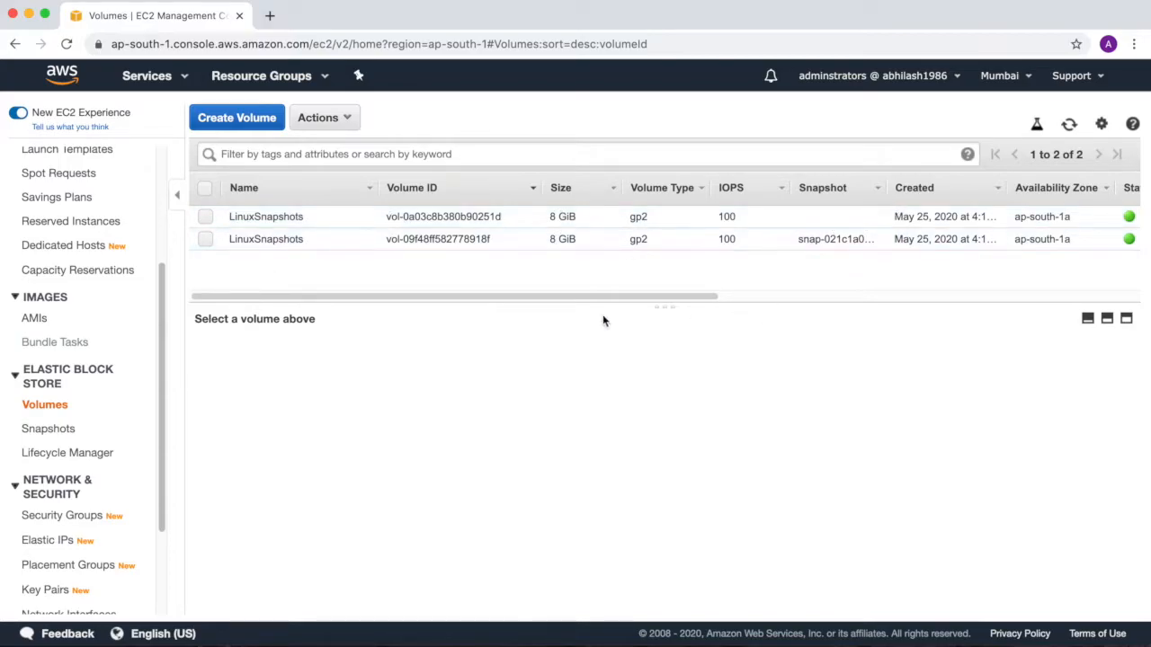
left_click_drag(661, 298, 1069, 307)
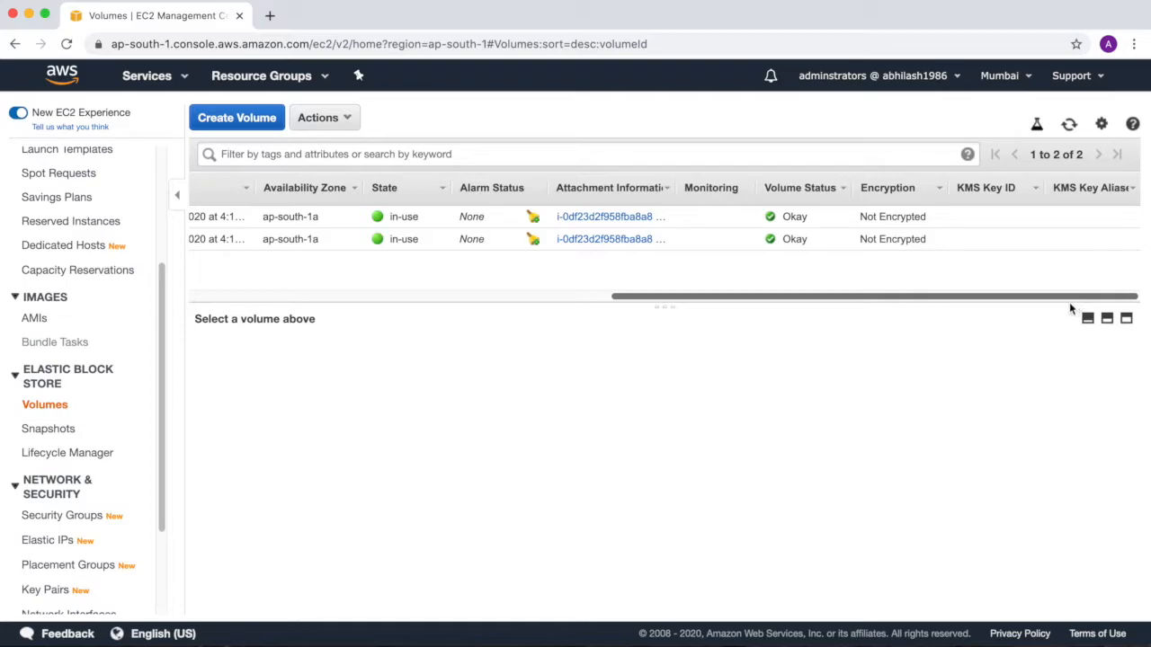
left_click_drag(673, 184, 924, 211)
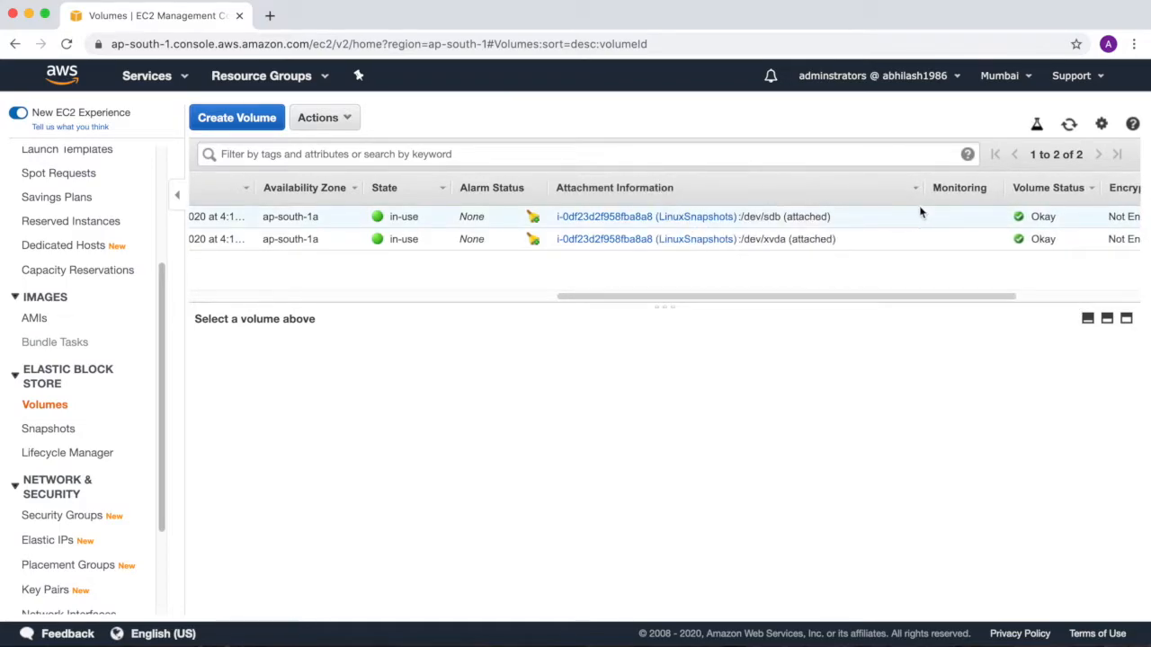
left_click_drag(753, 288, 162, 174)
Terminate the LinuxSnapshots instance after reading the root volume warning and the Delete EBS volumes details, and check its instance state.
scroll(162, 174, "up", 5)
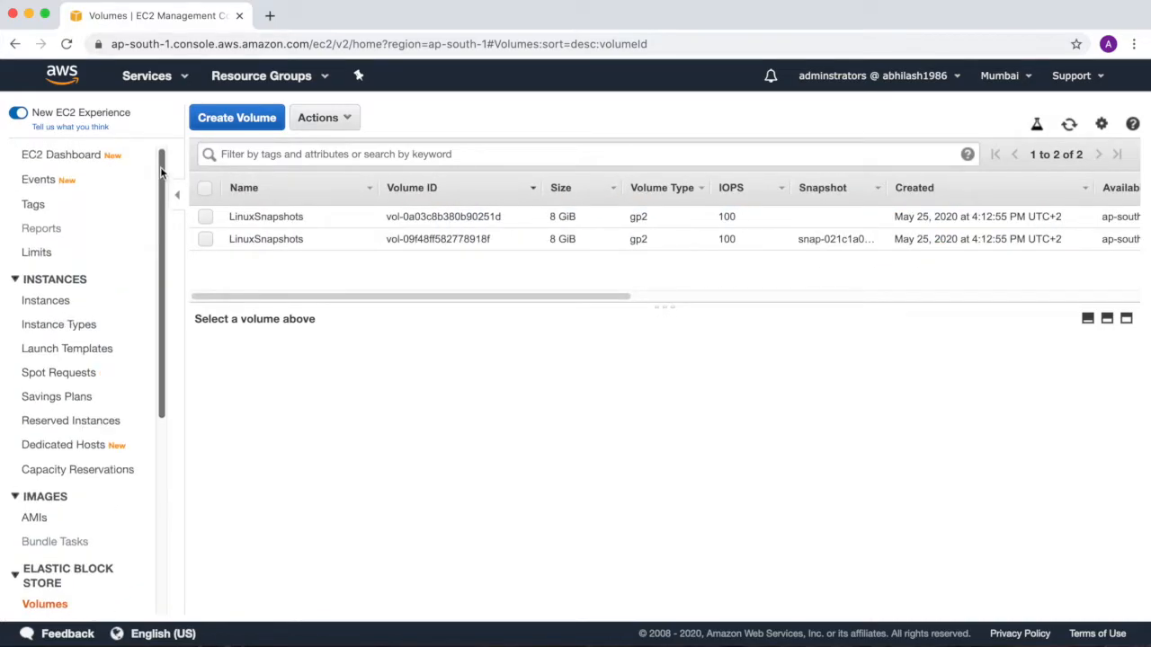
left_click(47, 301)
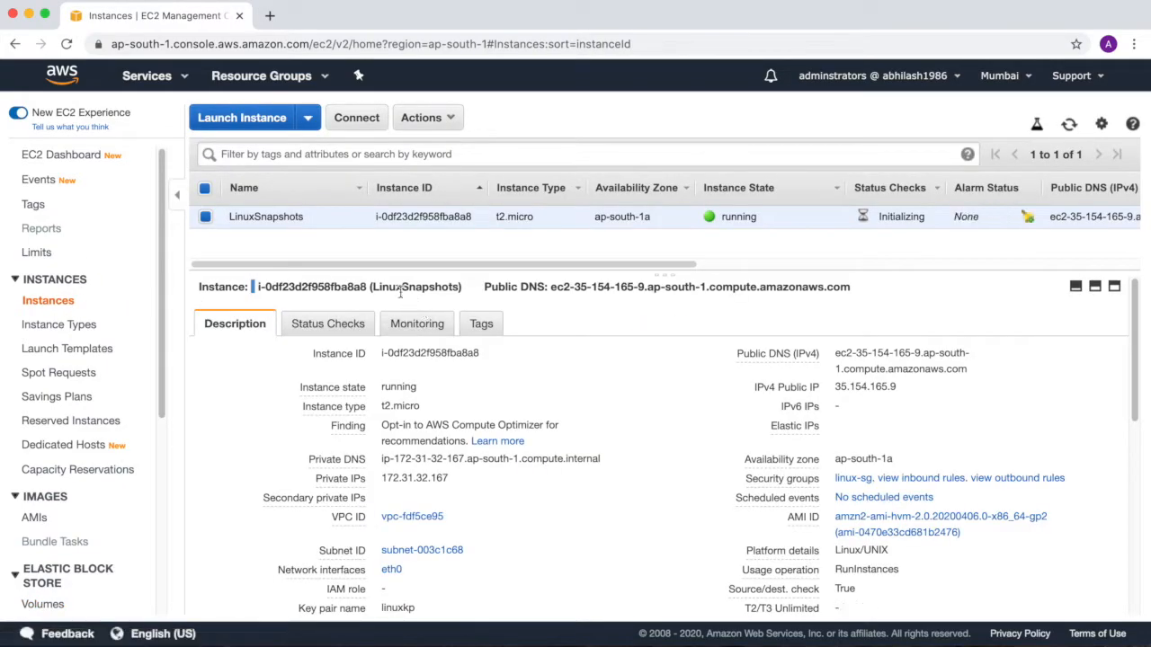
left_click(448, 120)
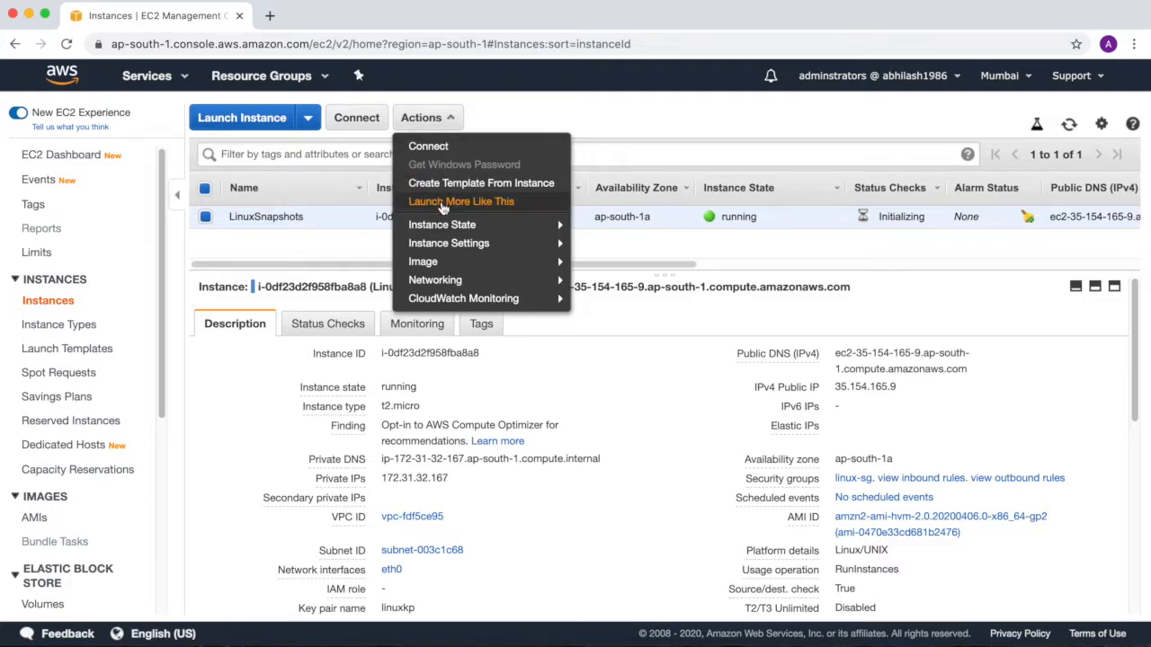
mouse_move(441, 224)
left_click(607, 299)
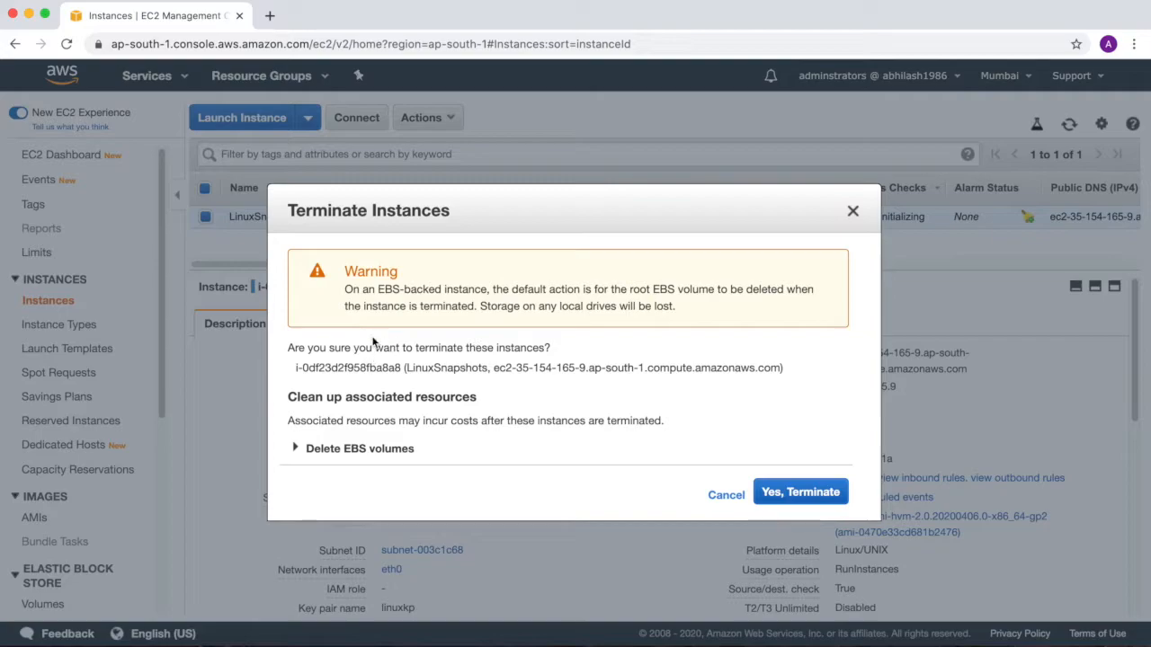
left_click_drag(502, 290, 687, 305)
left_click(627, 302)
left_click_drag(630, 292, 788, 289)
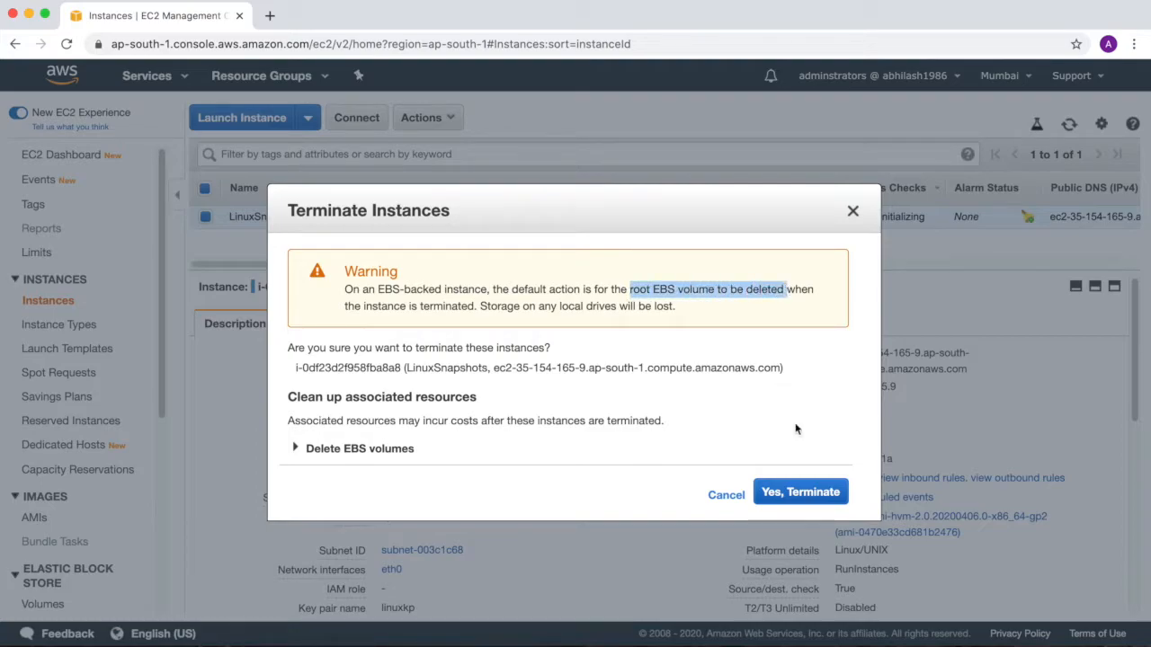
left_click(297, 448)
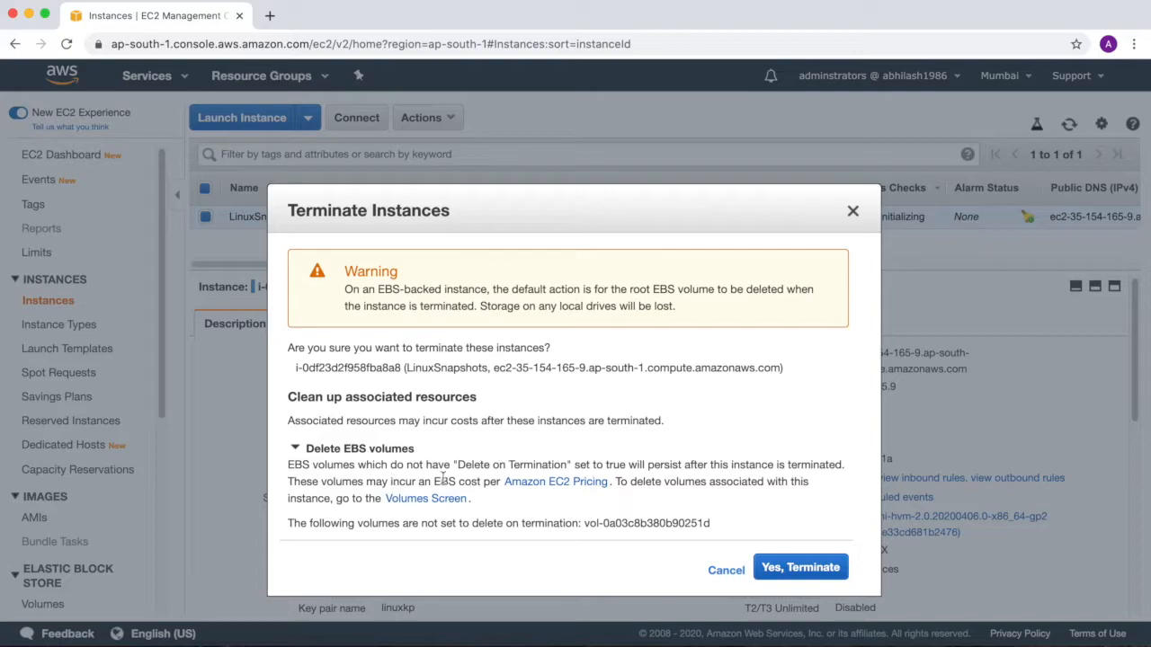
left_click(799, 568)
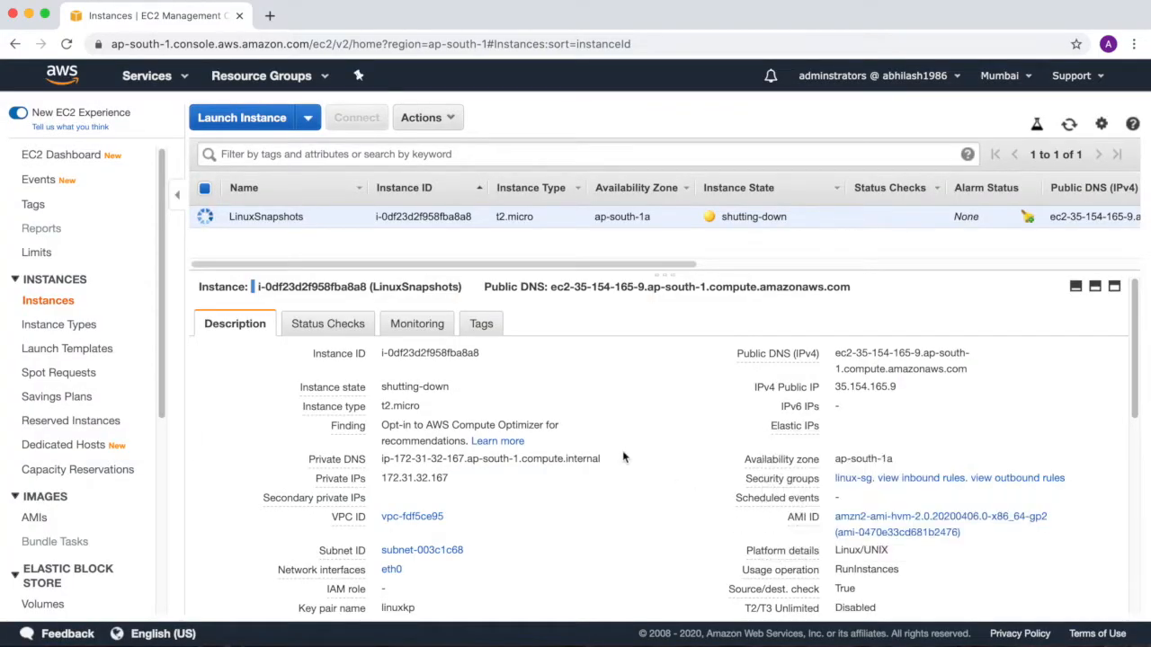
left_click_drag(807, 223, 751, 223)
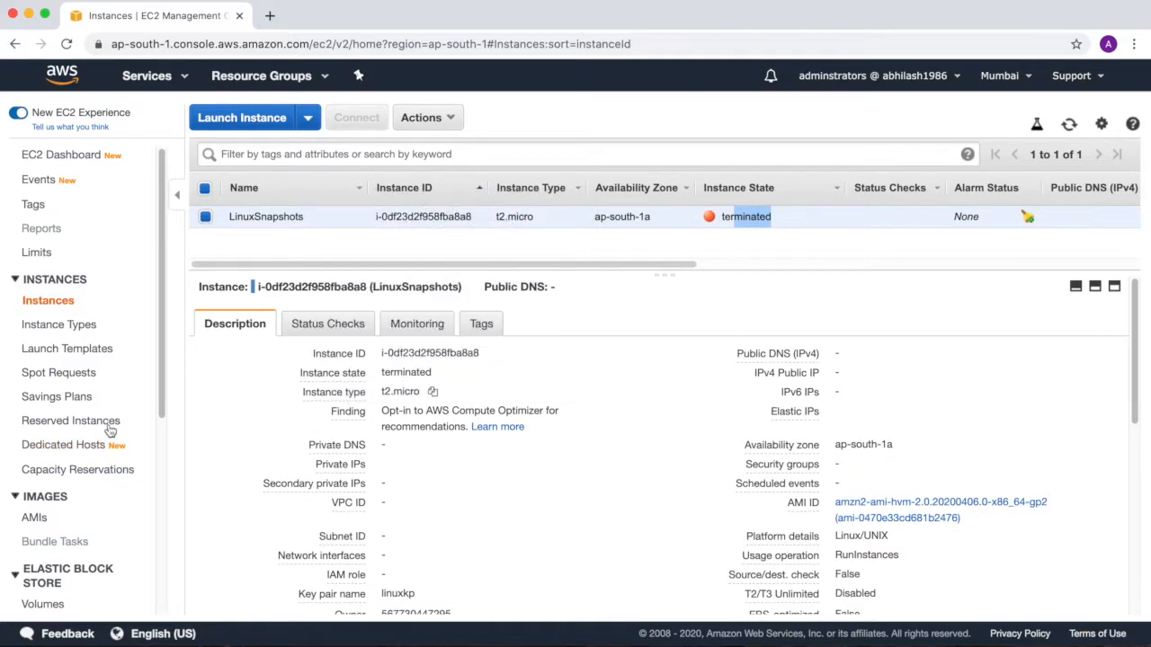
Open the EBS volumes list and inspect the description and tags of the remaining LinuxSnapshots volume.
scroll(159, 380, "down", 5)
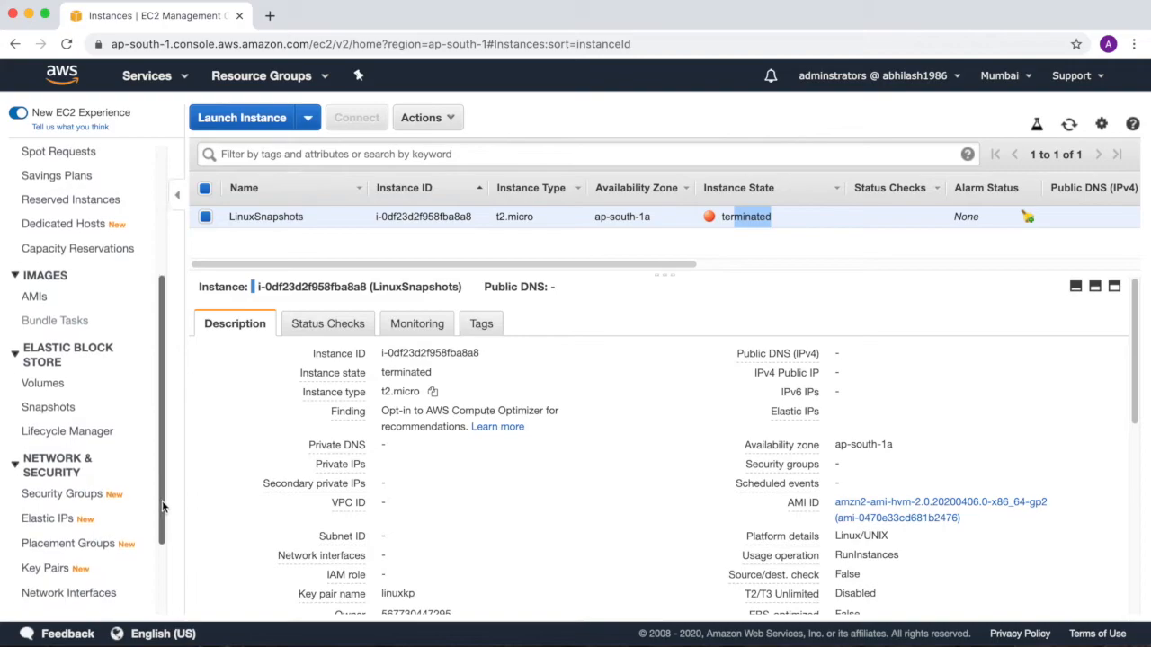
left_click(34, 387)
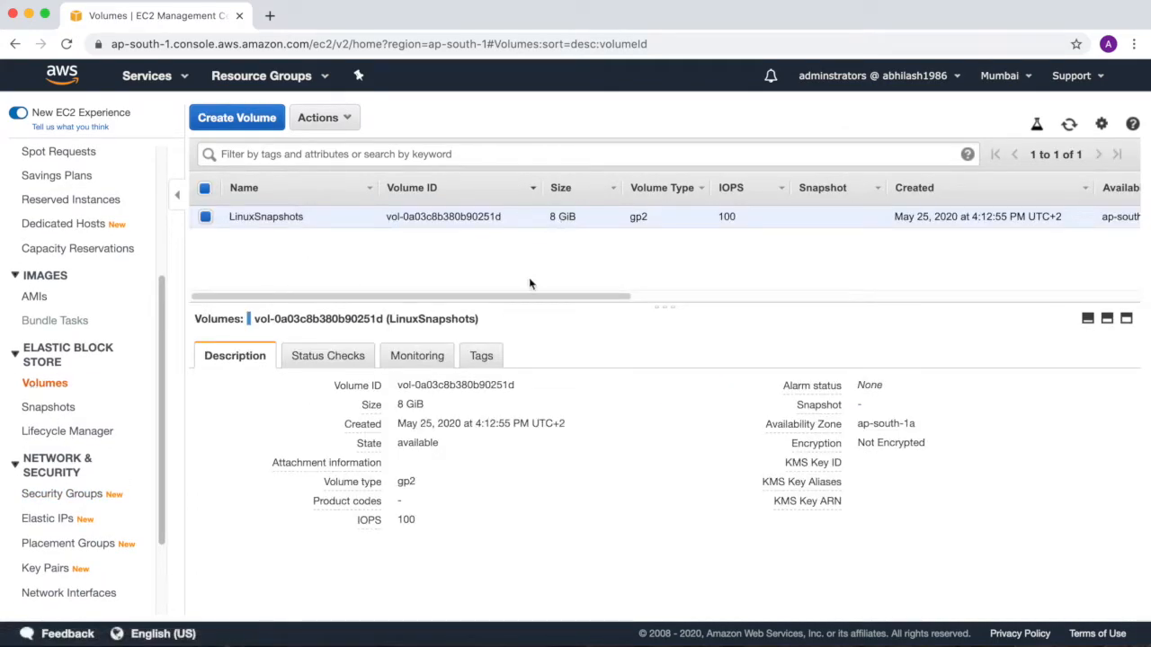
mouse_move(539, 297)
left_mouse_down()
mouse_move(794, 323)
mouse_move(982, 319)
mouse_move(522, 310)
left_mouse_up()
left_click(479, 360)
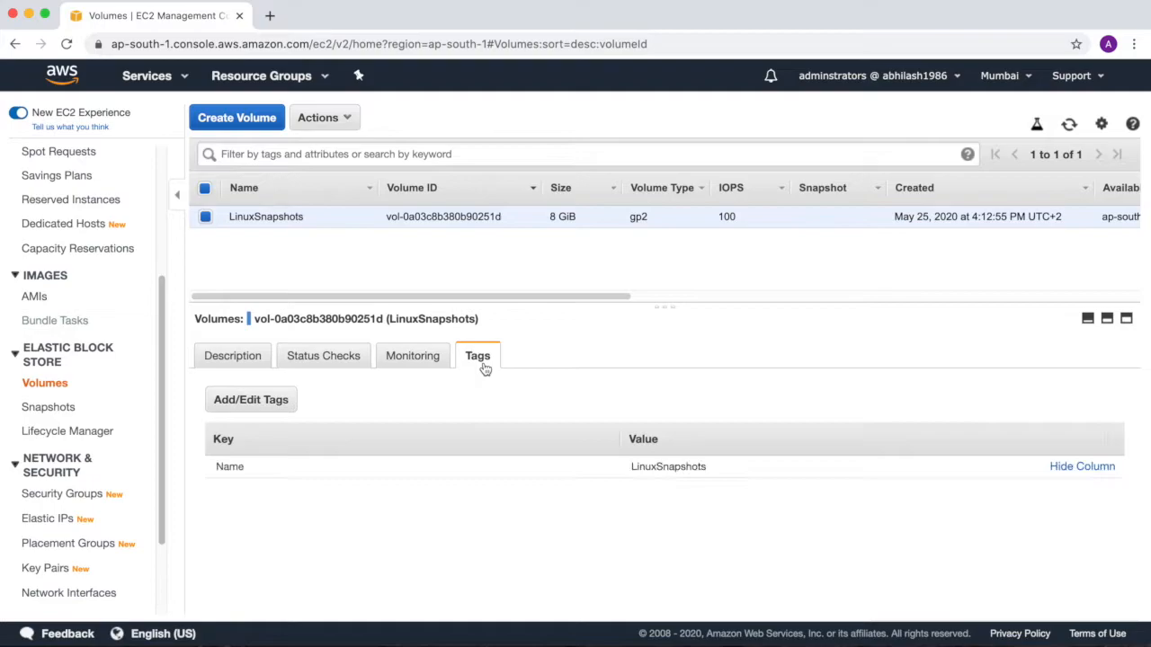
left_click(259, 410)
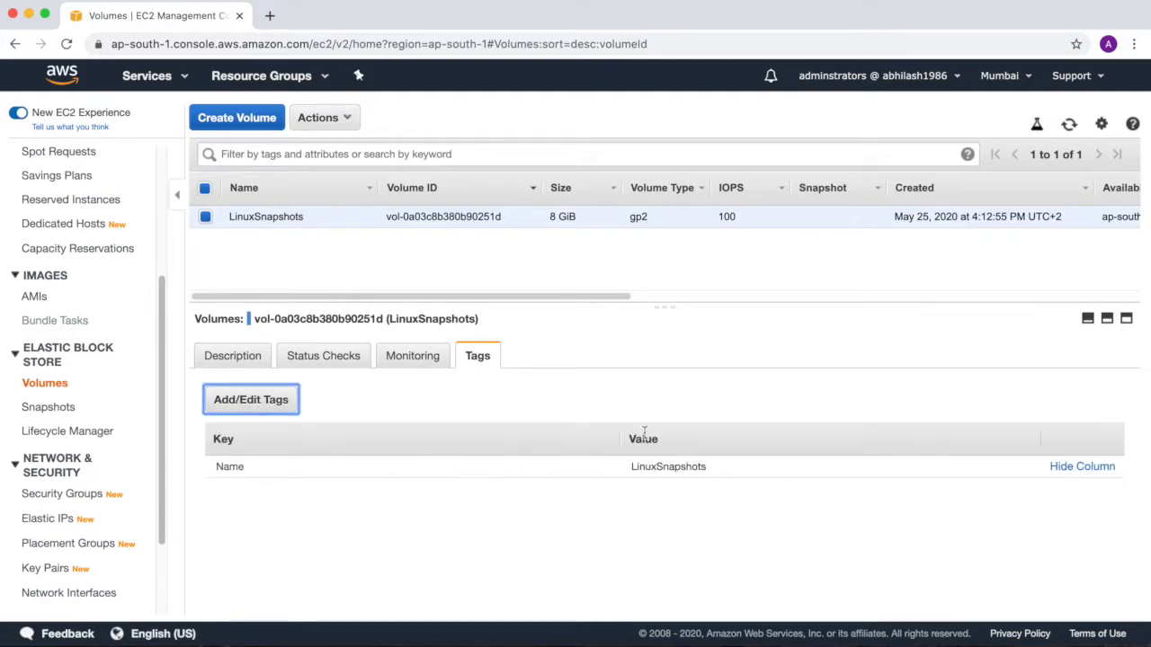
Begin a snapshot of the LinuxSnapshots volume and enter the description VolumeSnapshotEBS1.0.
left_click(334, 124)
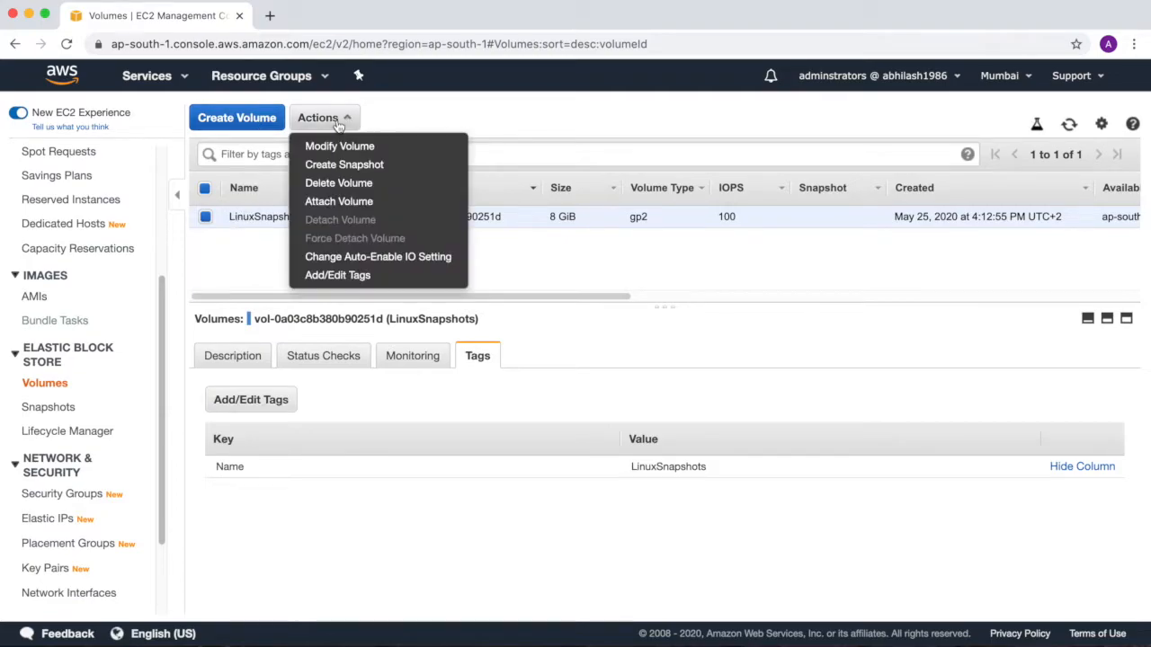
left_click(340, 173)
left_click(326, 249)
type("V")
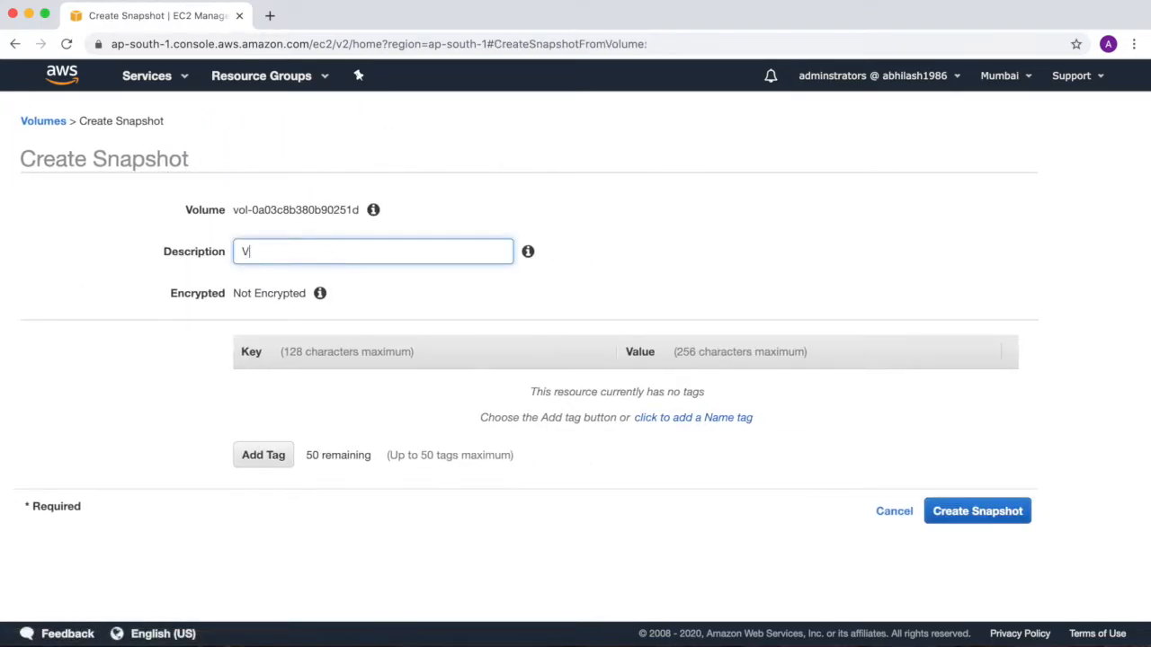
type("olumeSnapshotEBS1.0")
Add a Name tag with the value TogetherWithAbhiSnapshot, create the snapshot and close the confirmation.
left_click(698, 417)
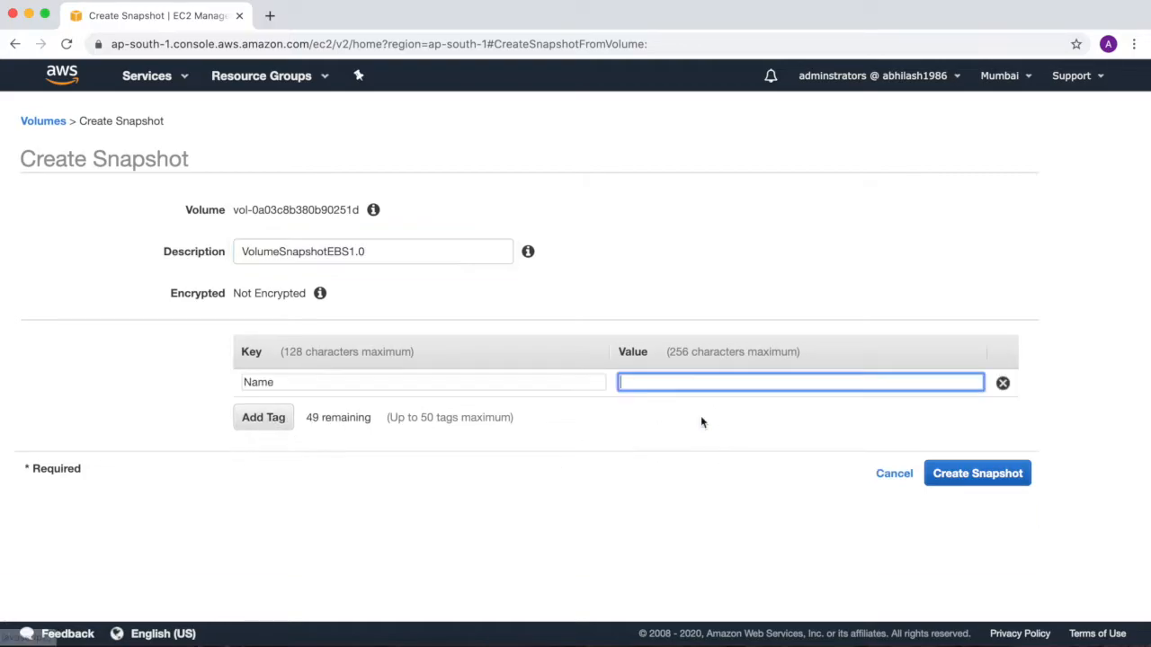
type("Tog")
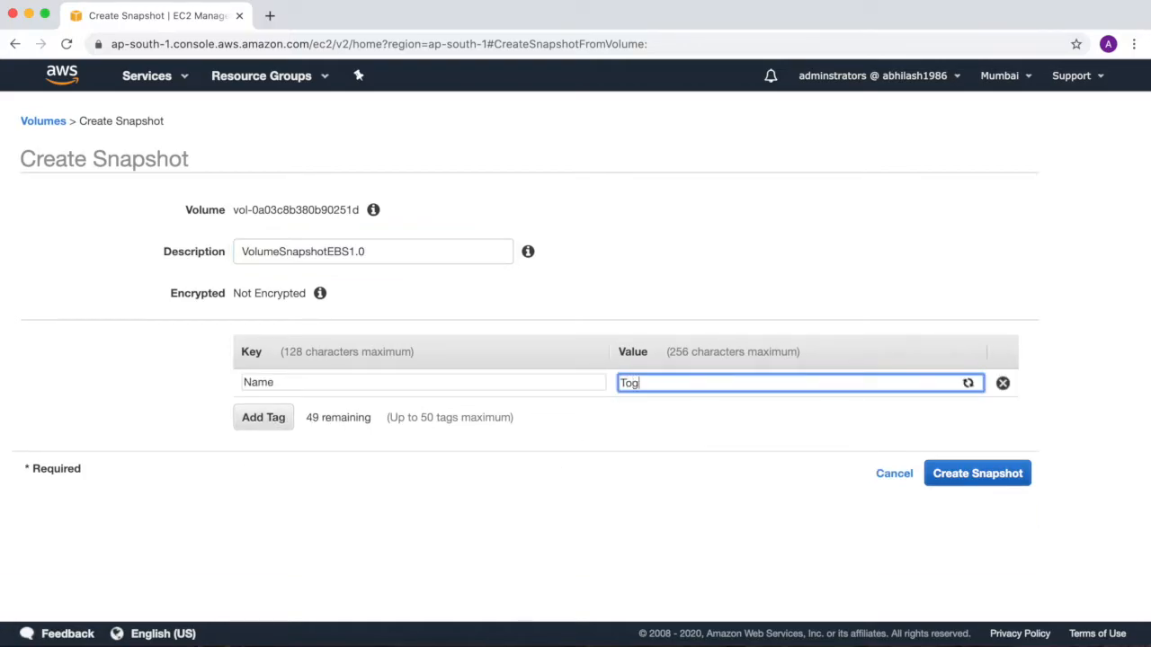
type("etherWithAbhiS")
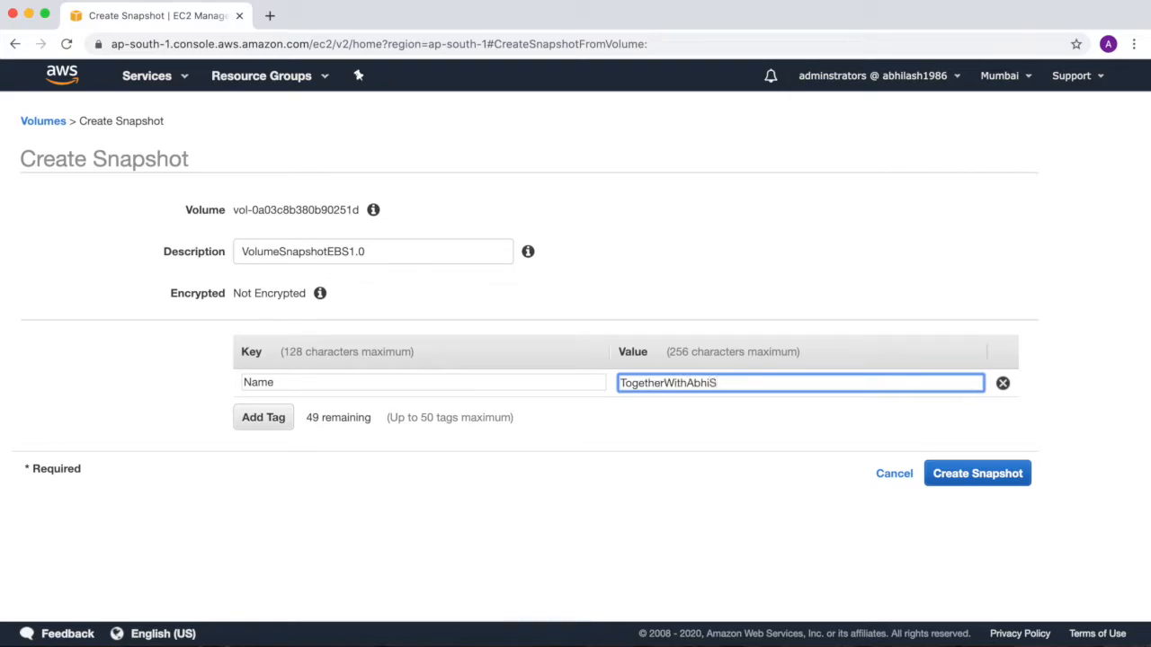
type("napshot")
left_click(956, 474)
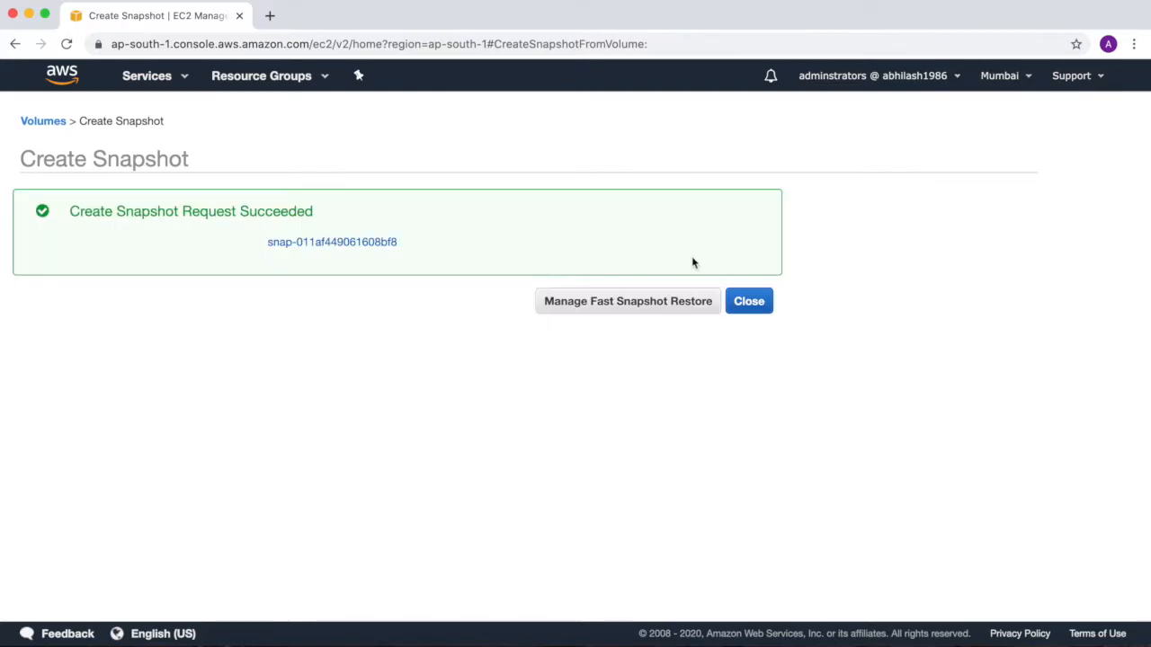
left_click(749, 302)
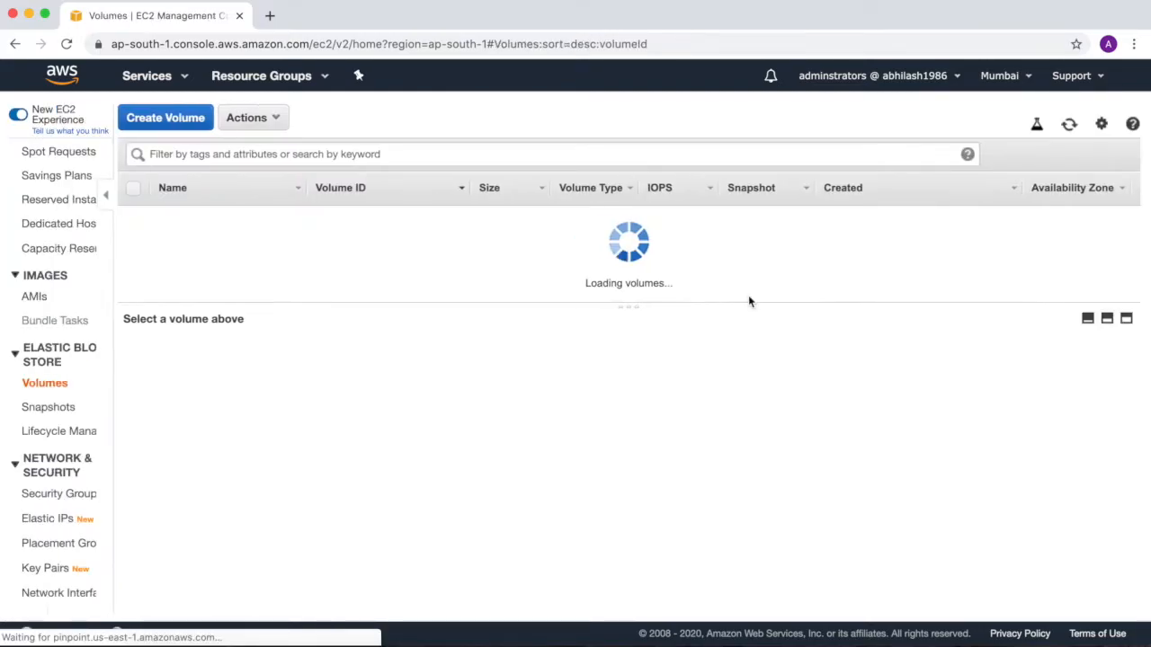
Open the EBS snapshots list and widen the Name column to examine the new snapshot's full name and status.
left_click(64, 284)
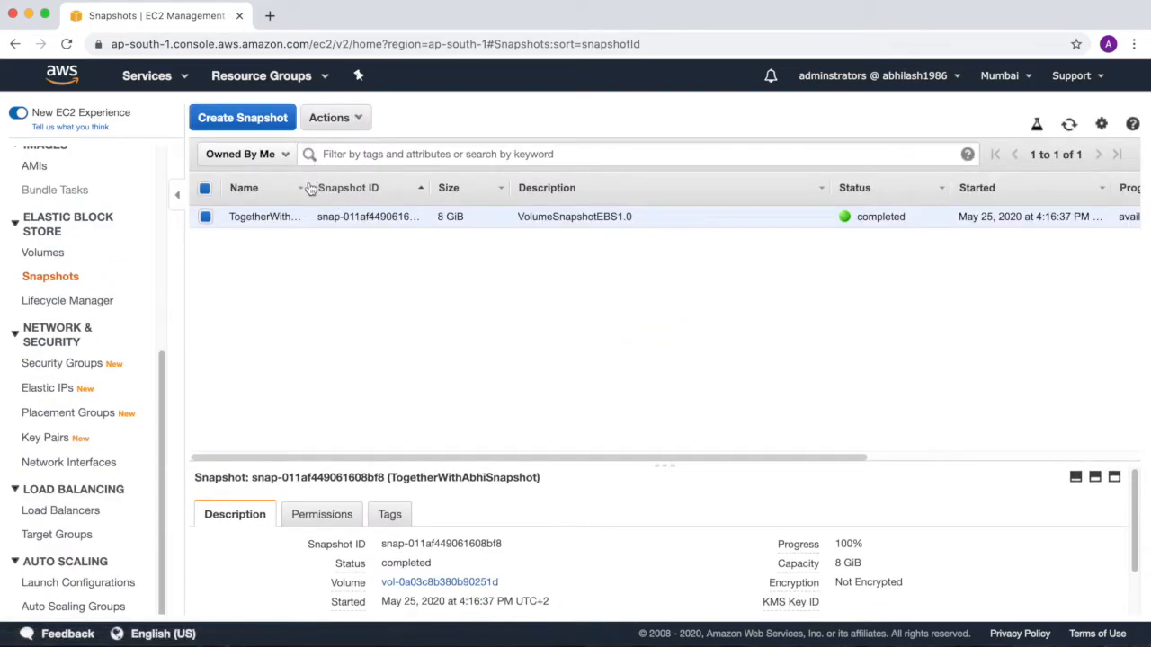
left_click_drag(307, 188, 385, 185)
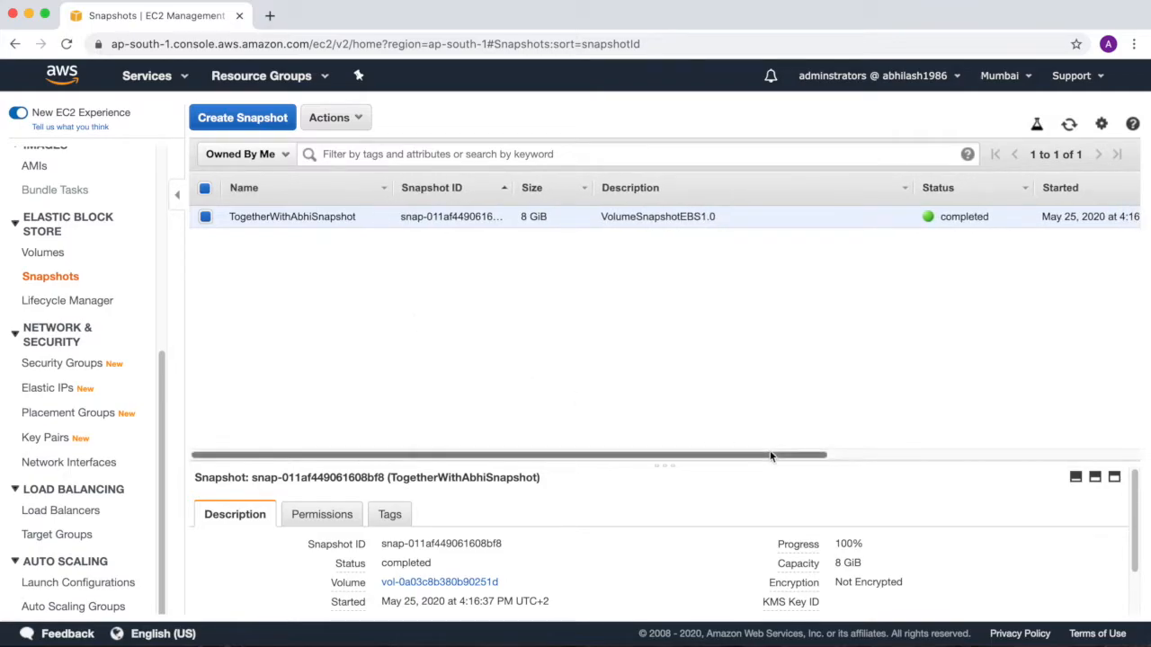
left_click_drag(771, 456, 680, 442)
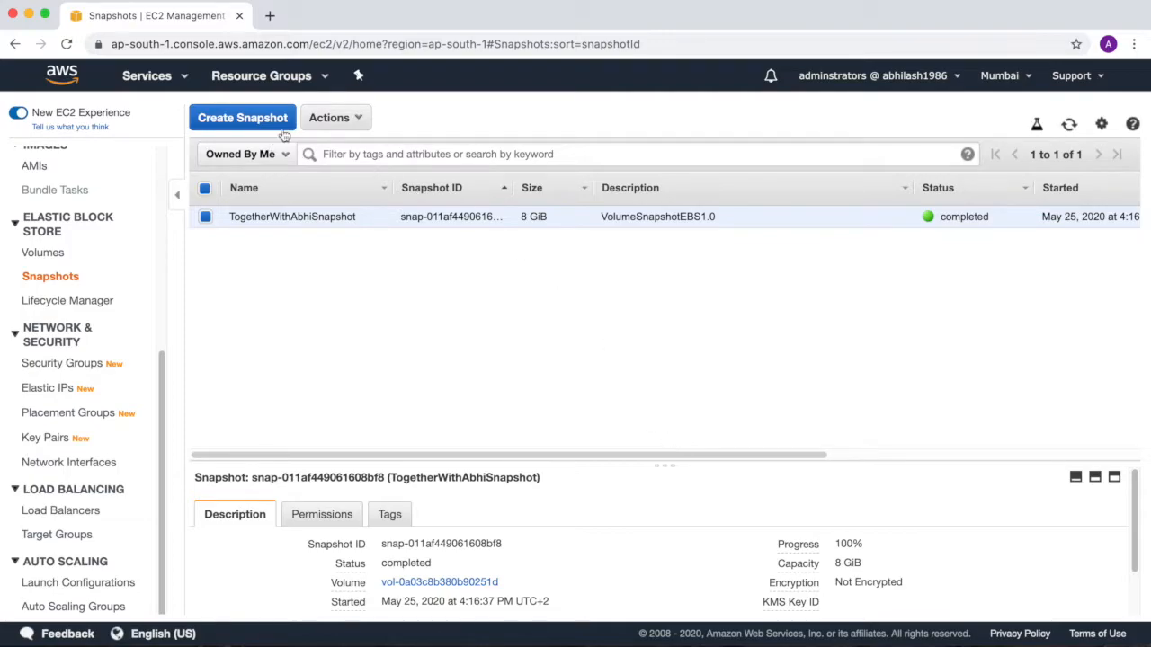
Create a volume from the TogetherWithAbhiSnapshot snapshot with the default settings and the Name tag VolumeCreatedFromSnapshot.
left_click(346, 120)
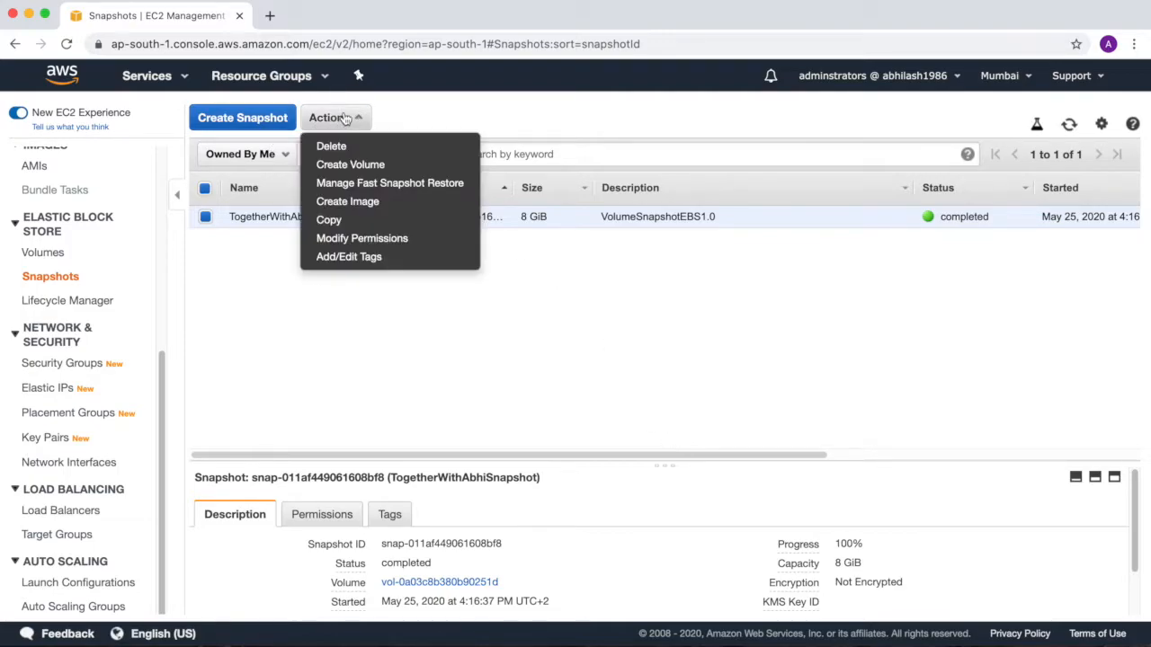
left_click(360, 165)
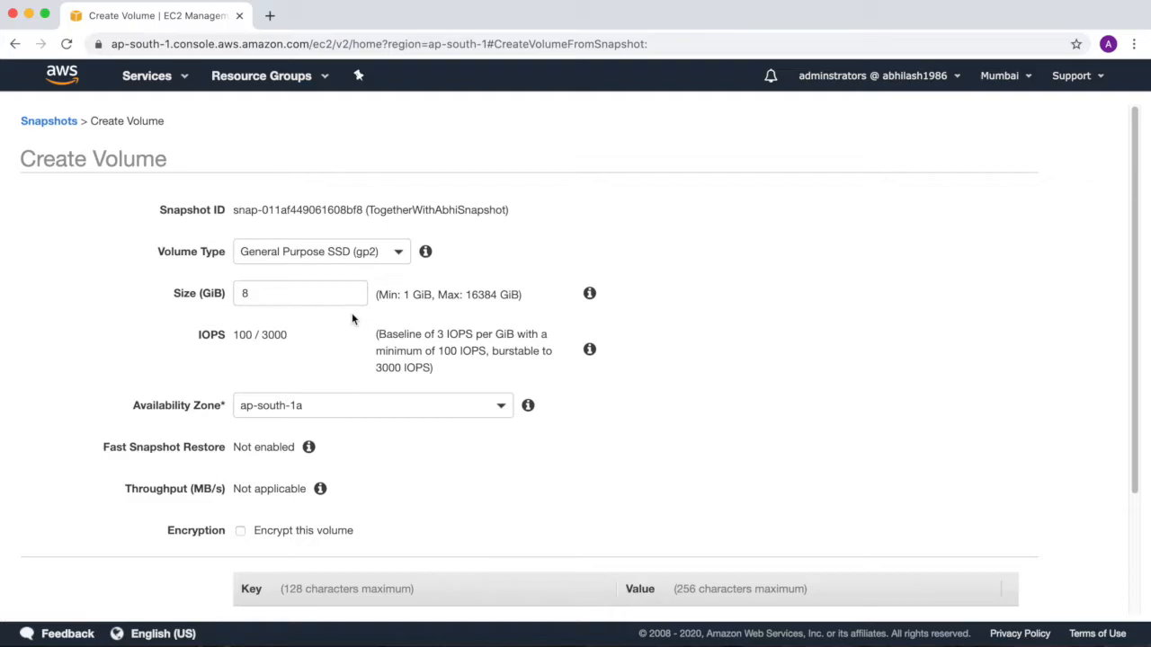
scroll(744, 462, "down", 3)
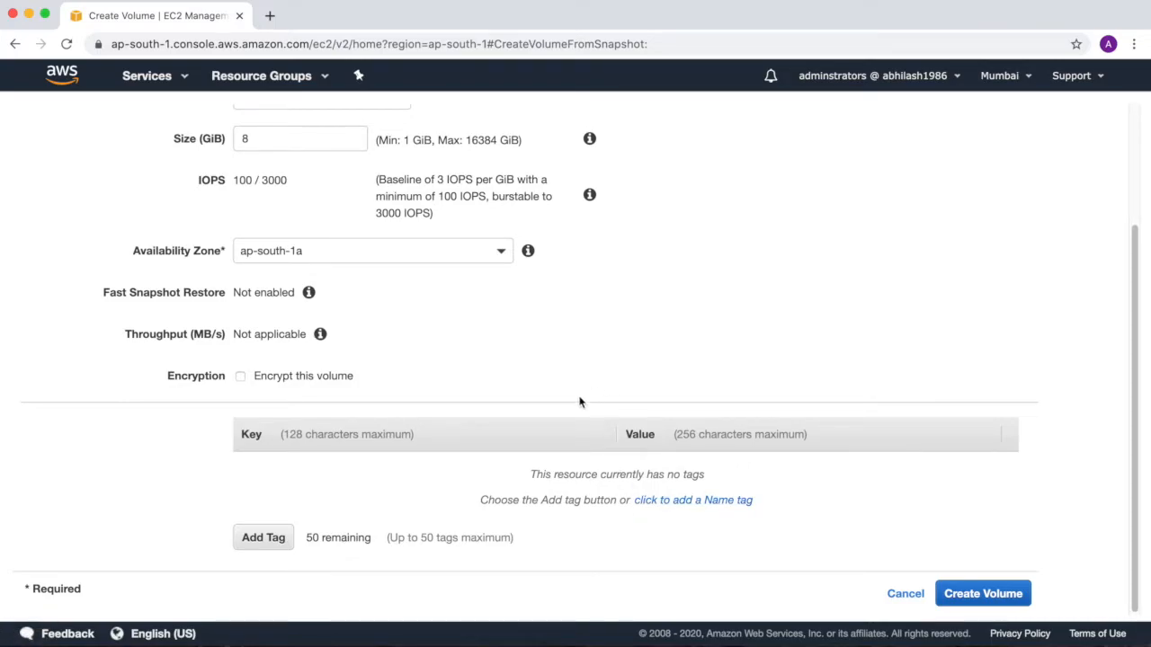
left_click(680, 500)
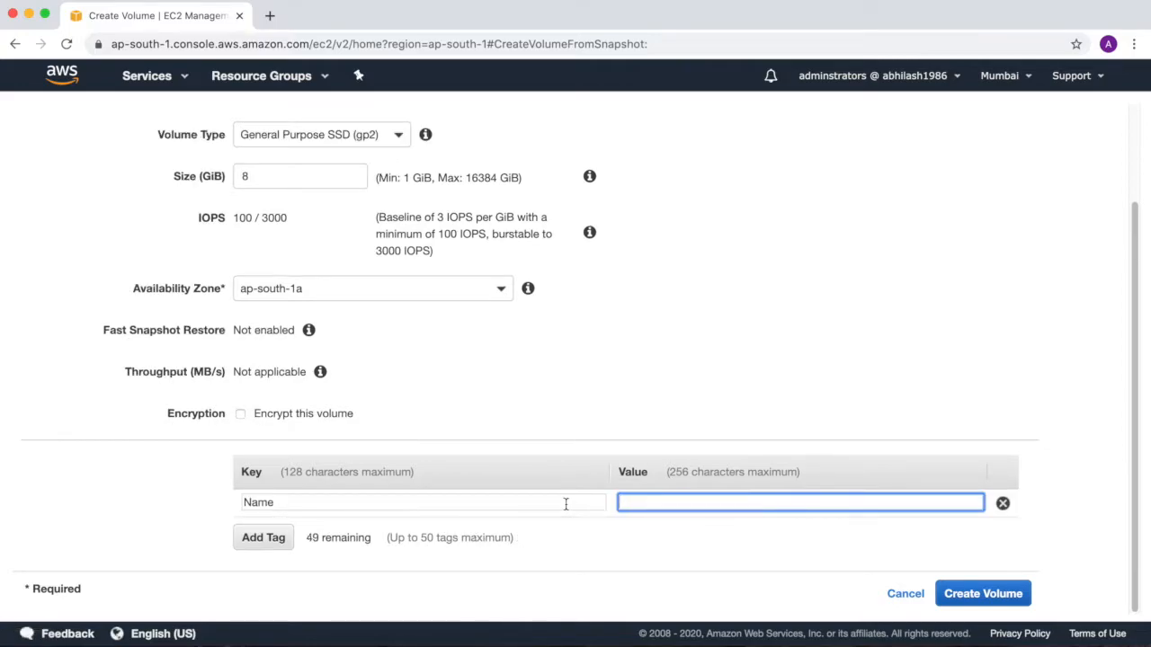
type("Volune")
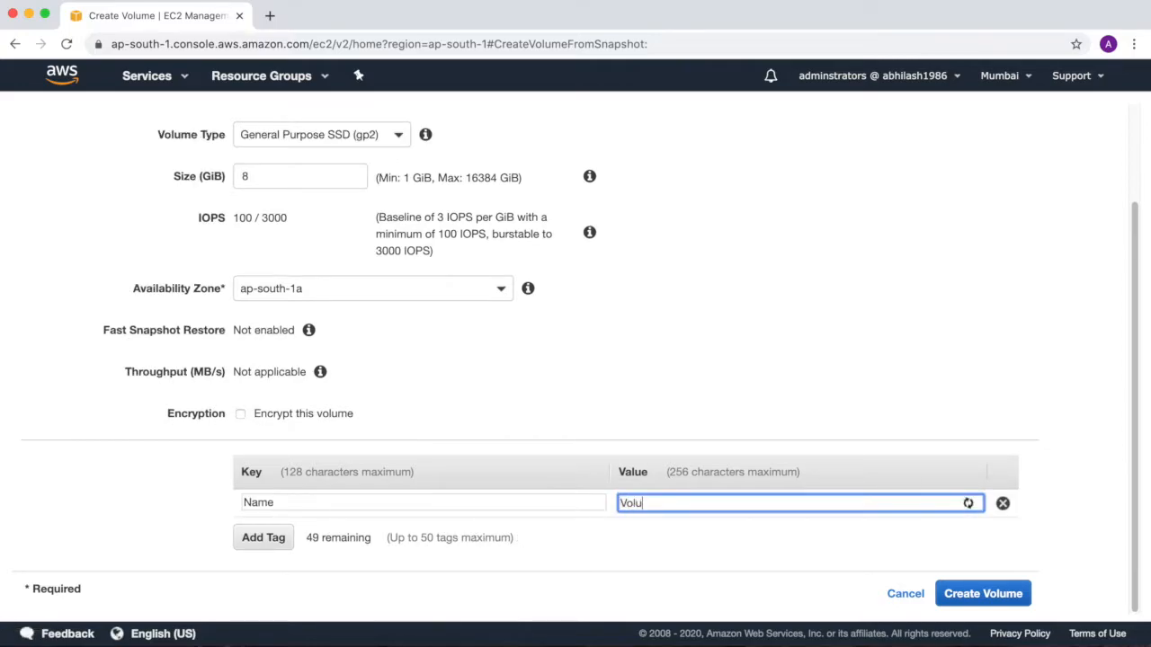
key("BackSpace")
type("meCreatedFromSnapshot")
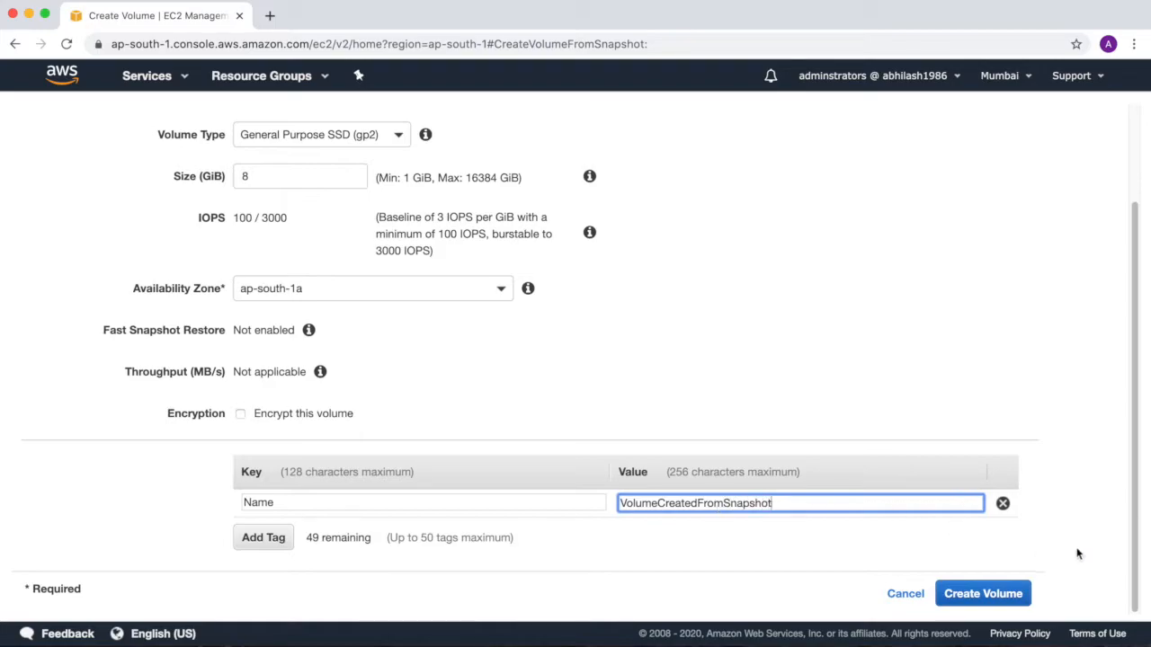
left_click(1015, 594)
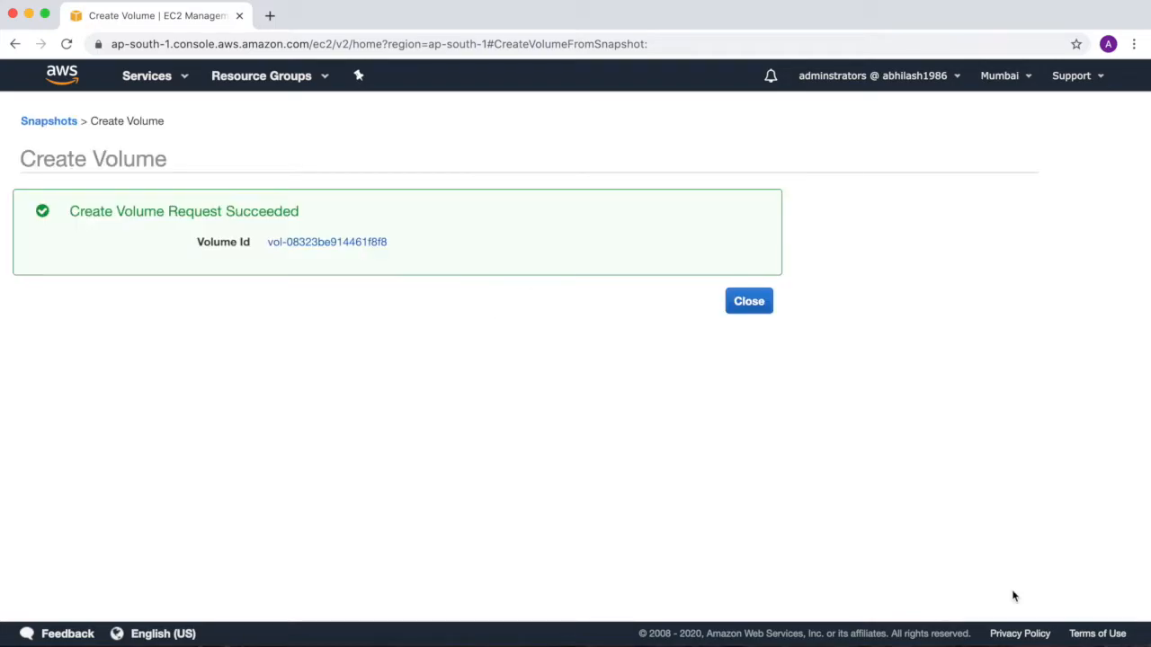
left_click(749, 304)
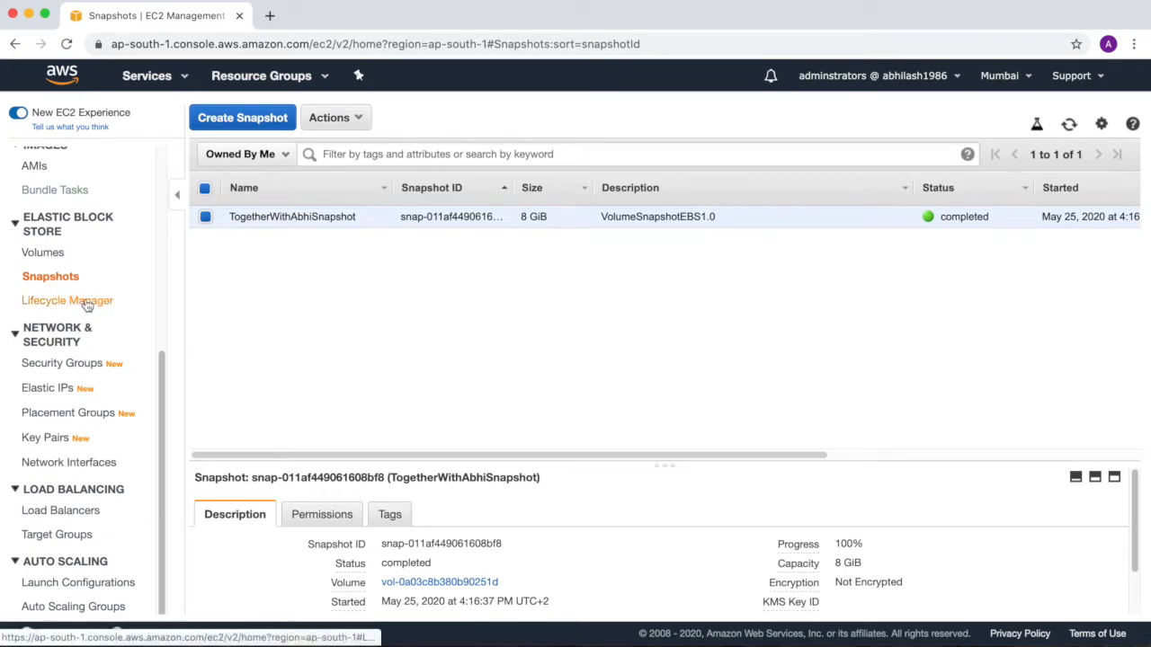
Open the volumes list and inspect the VolumeCreatedFromSnapshot volume's tags, monitoring, status checks and description.
left_click(47, 255)
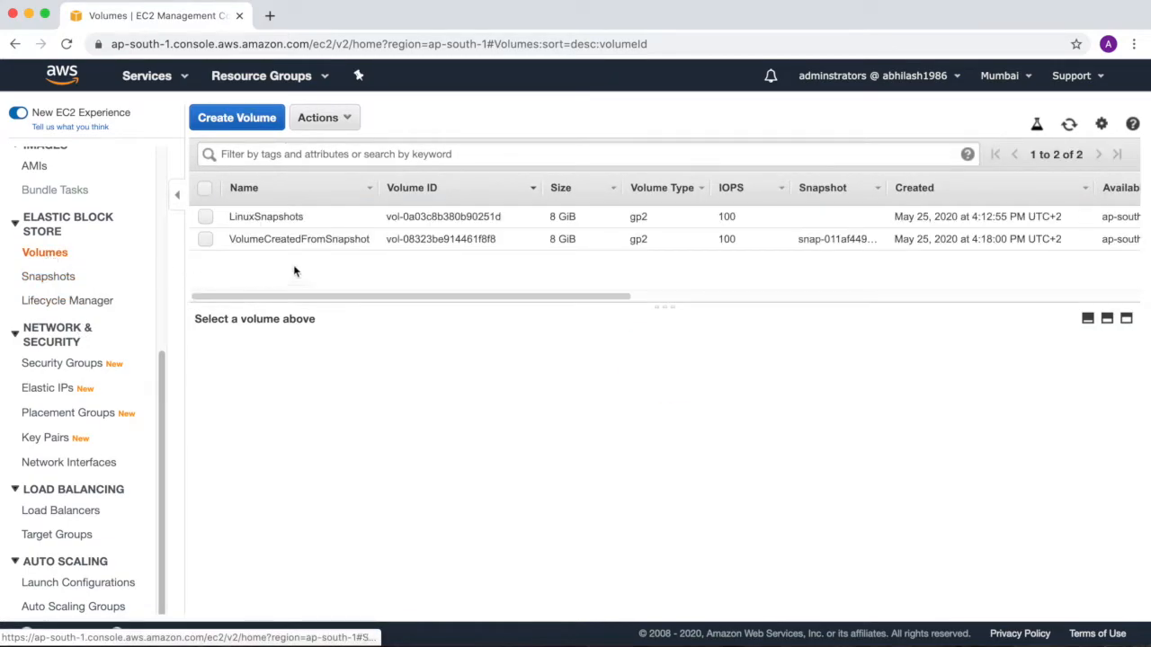
left_click(362, 240)
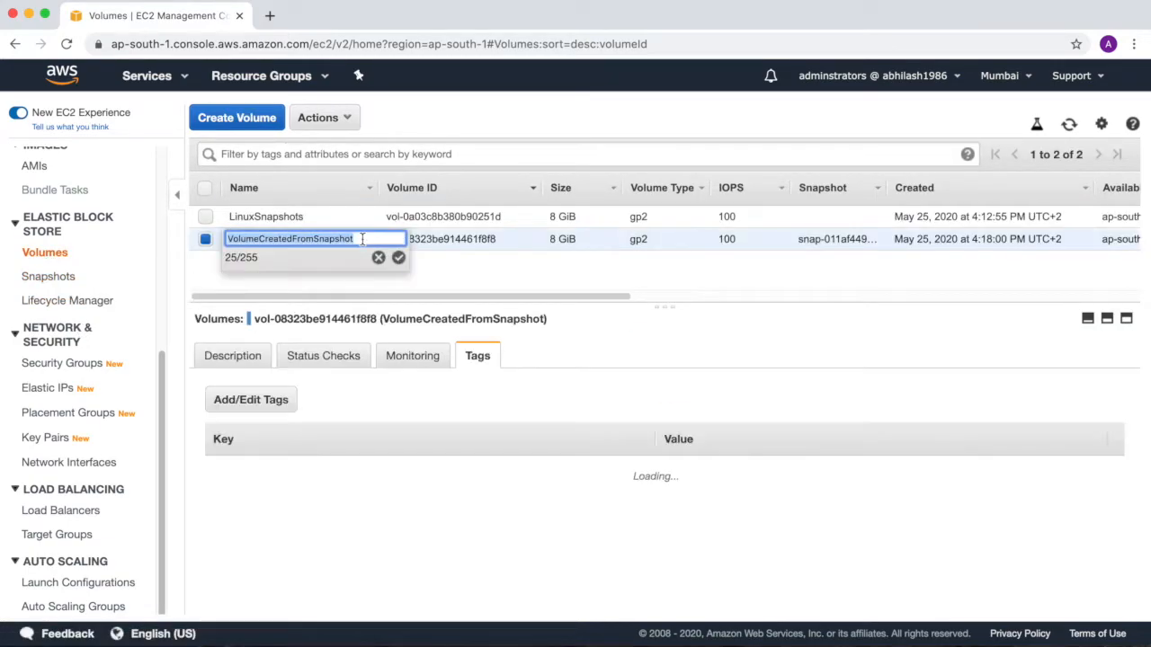
left_click(567, 278)
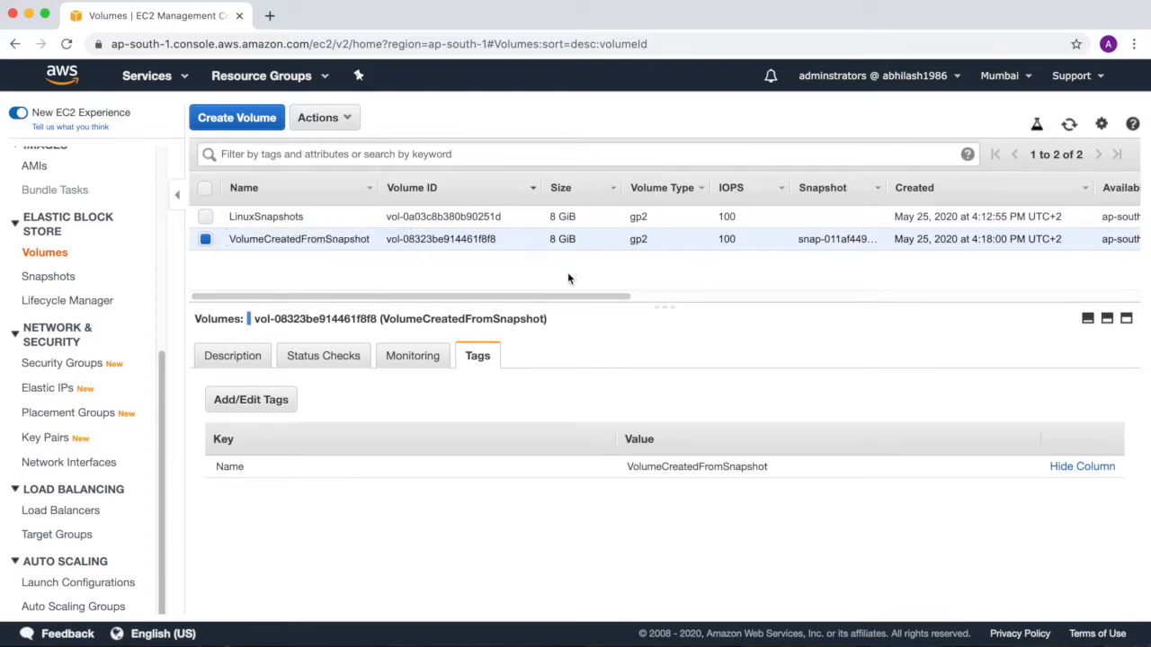
left_click(410, 363)
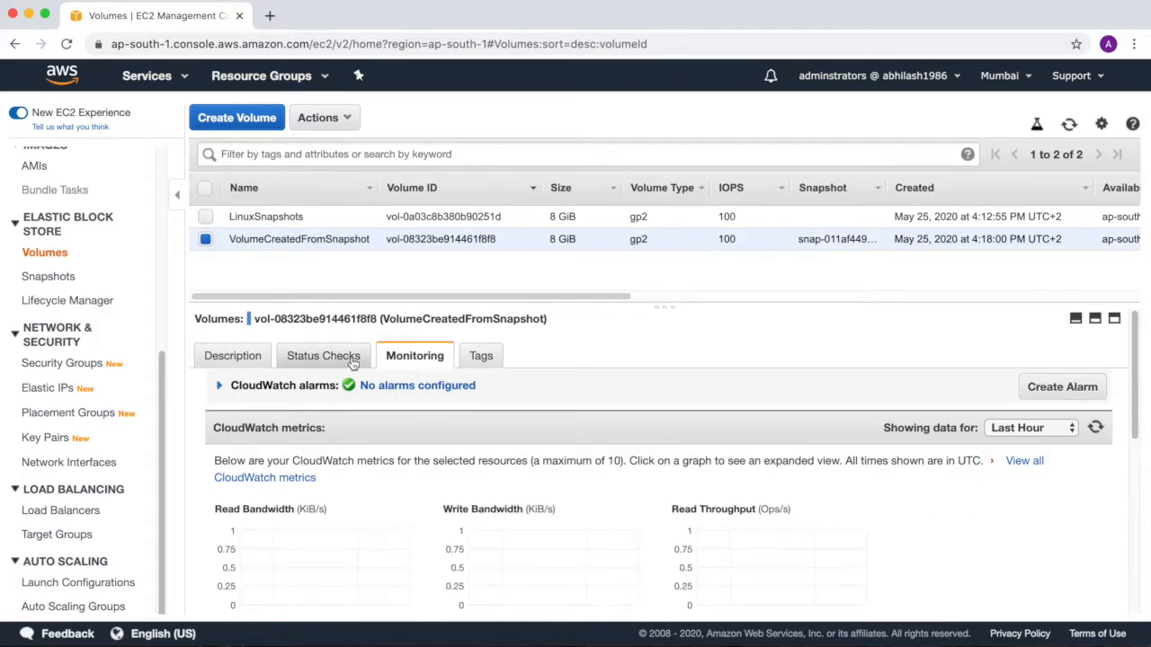
left_click(349, 361)
left_click(243, 360)
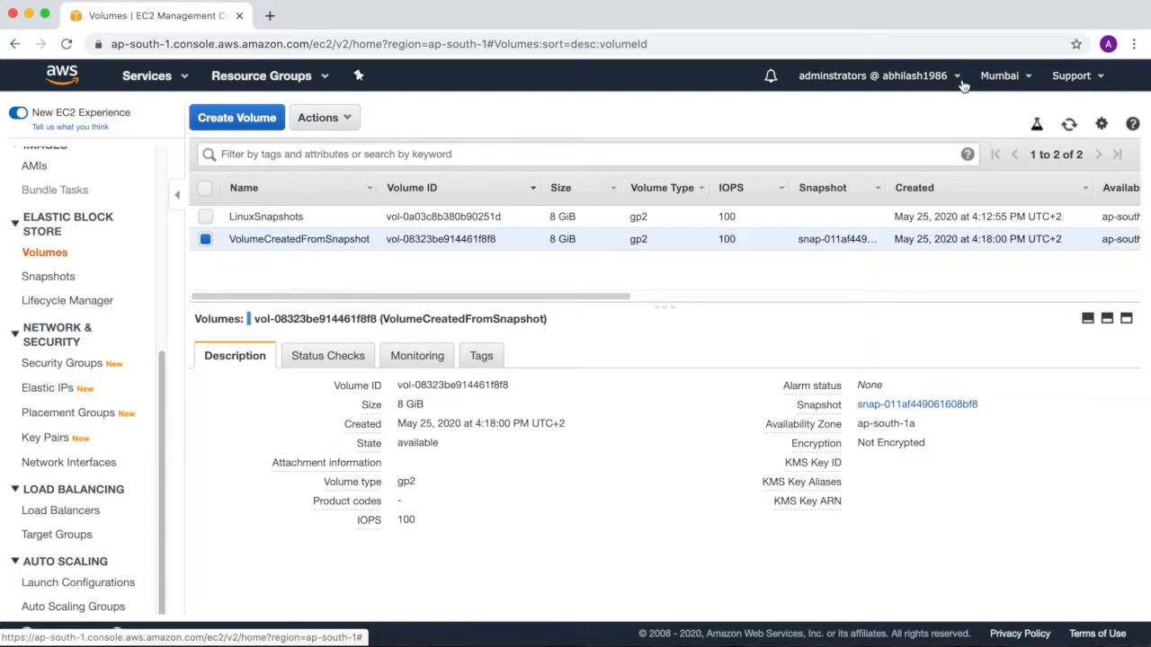
Look over the list of available AWS regions and open the EBS snapshots list.
left_click(1032, 77)
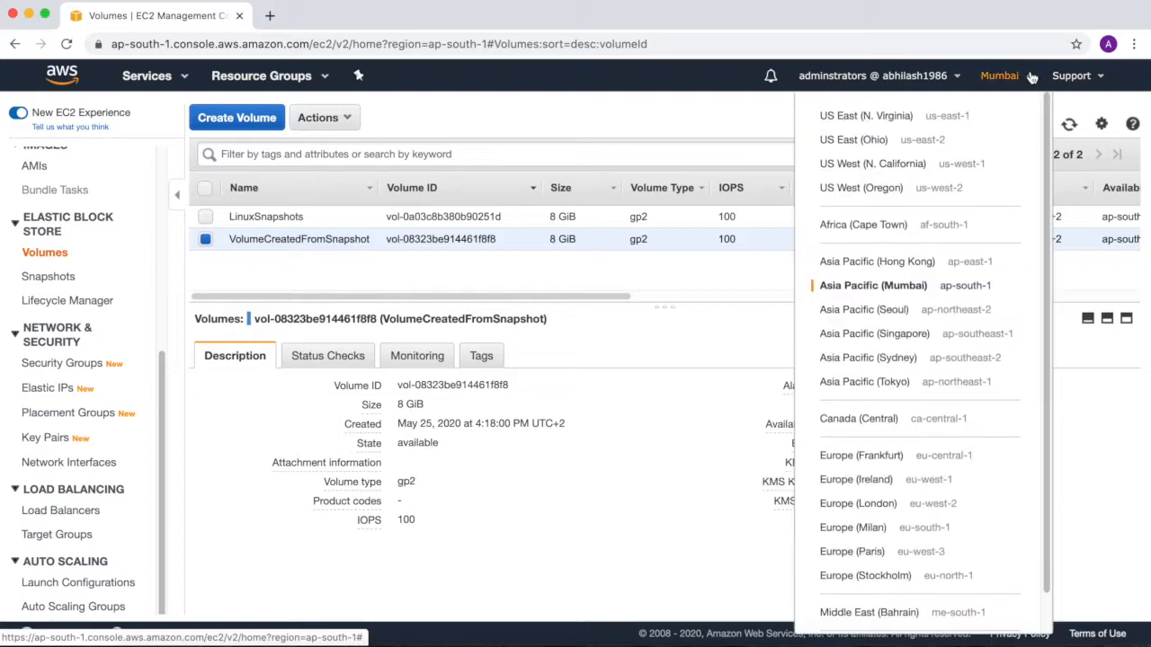
left_click(1032, 78)
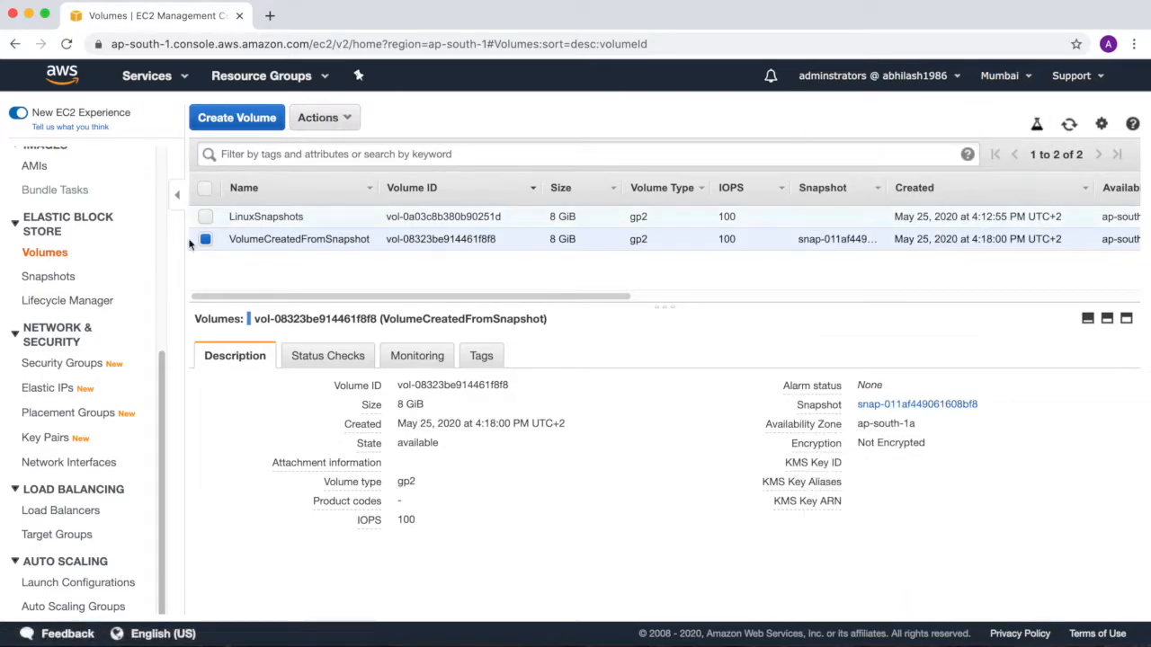
left_click(57, 280)
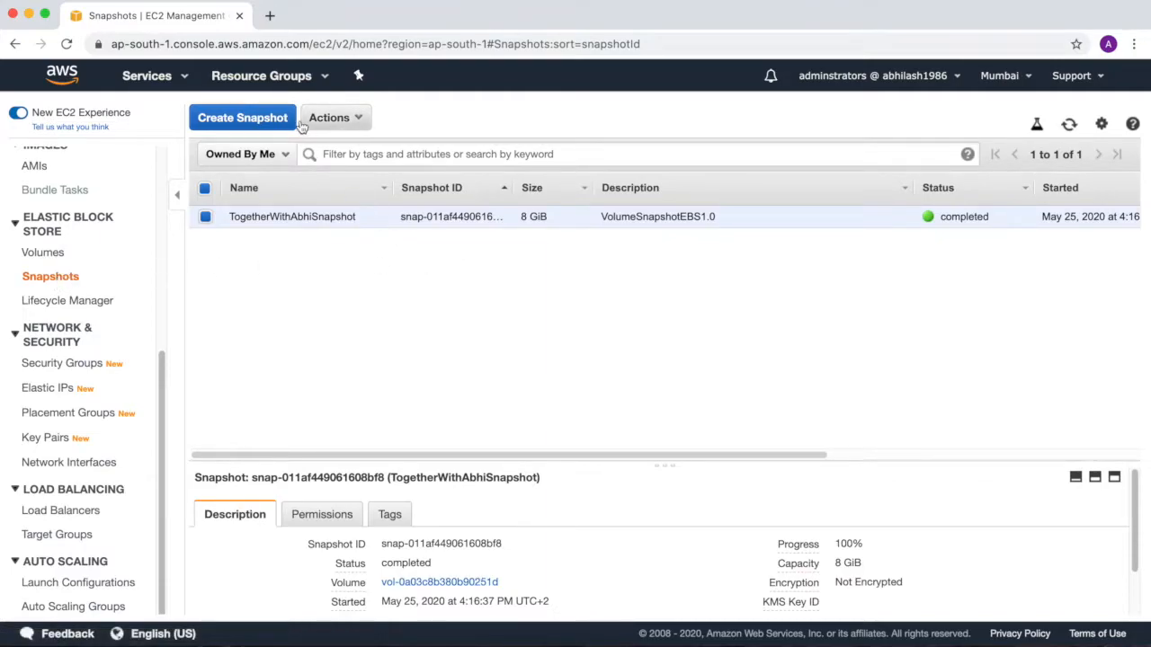
left_click(346, 118)
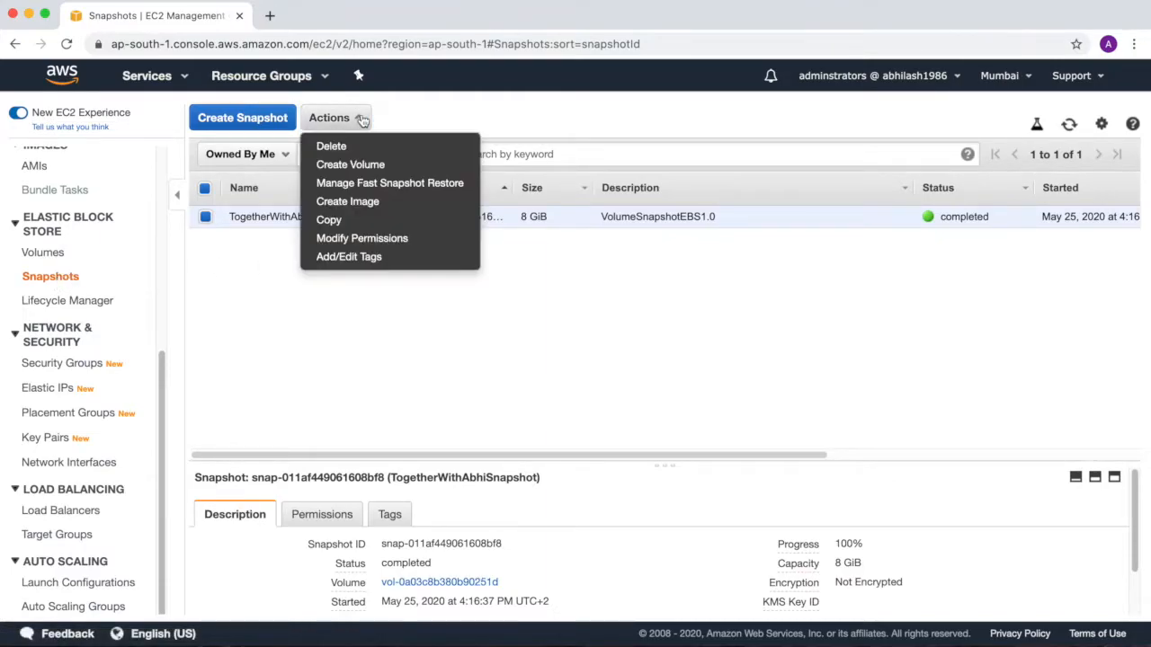
left_click(350, 165)
double_click(286, 293)
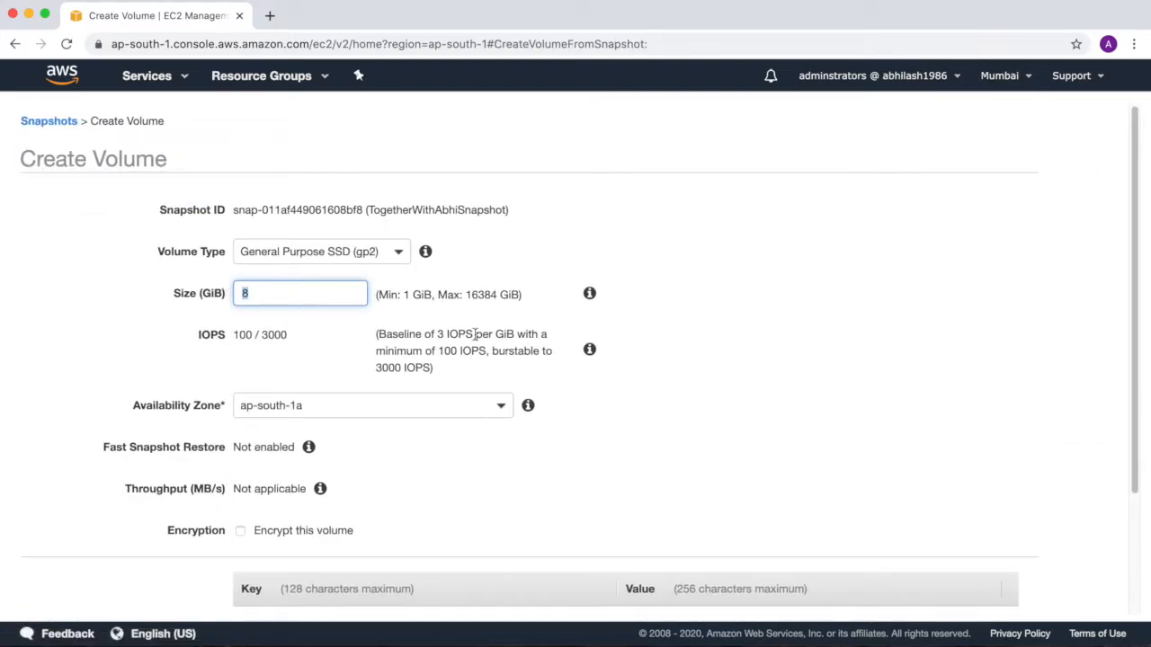
scroll(476, 334, "down", 2)
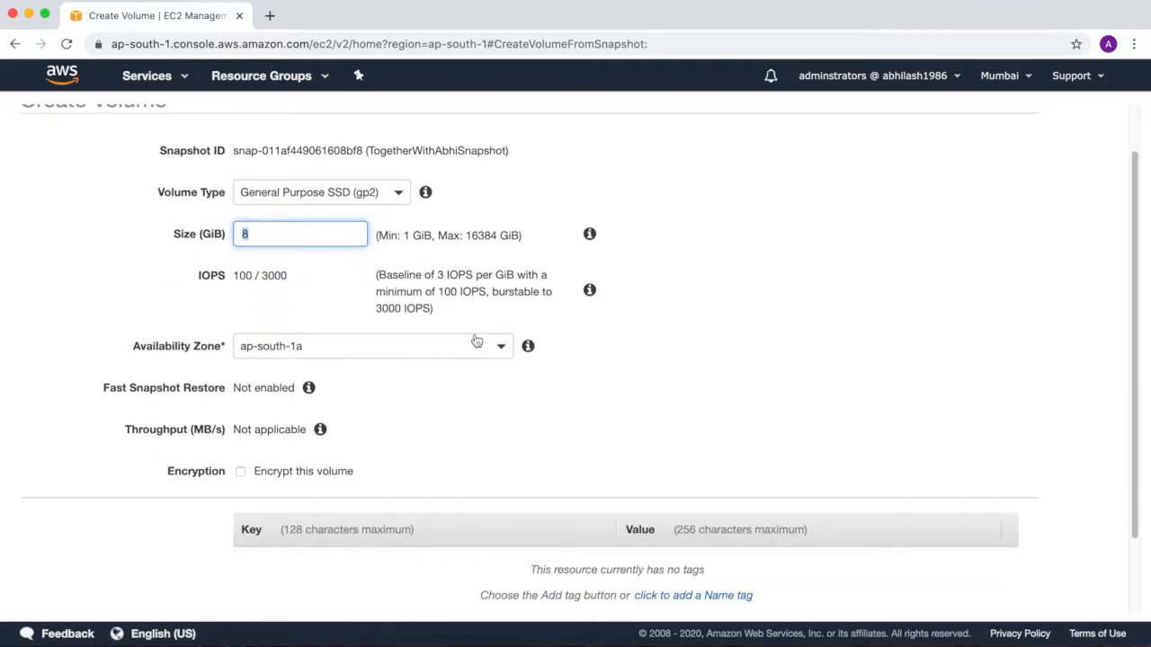
scroll(477, 340, "up", 2)
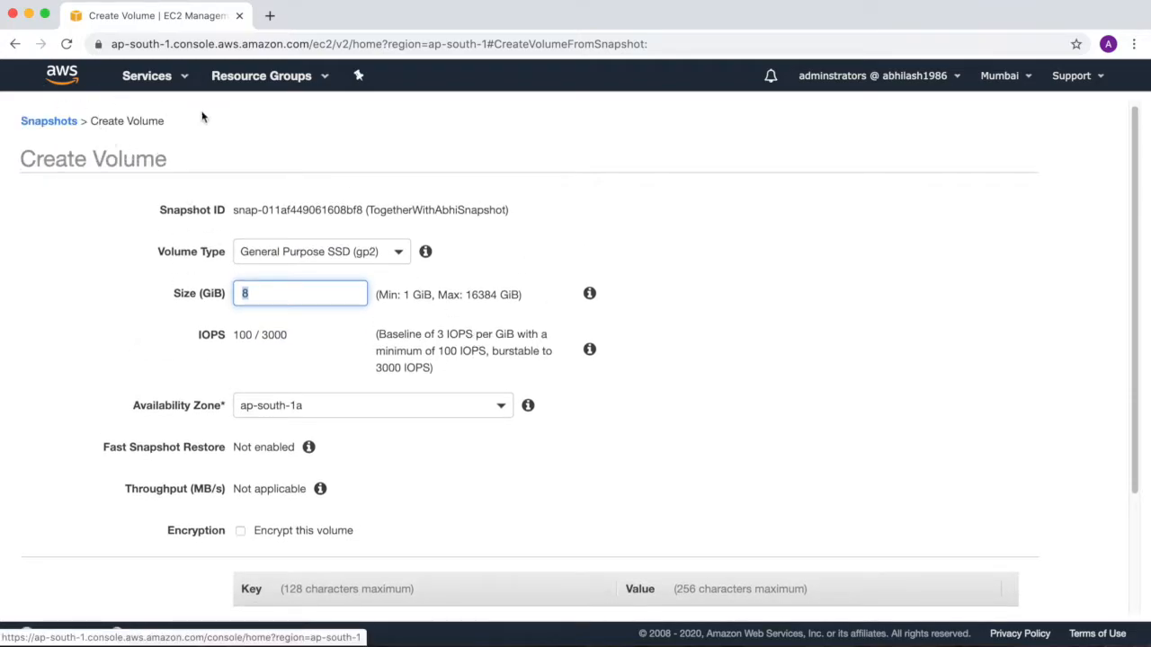
left_click(18, 44)
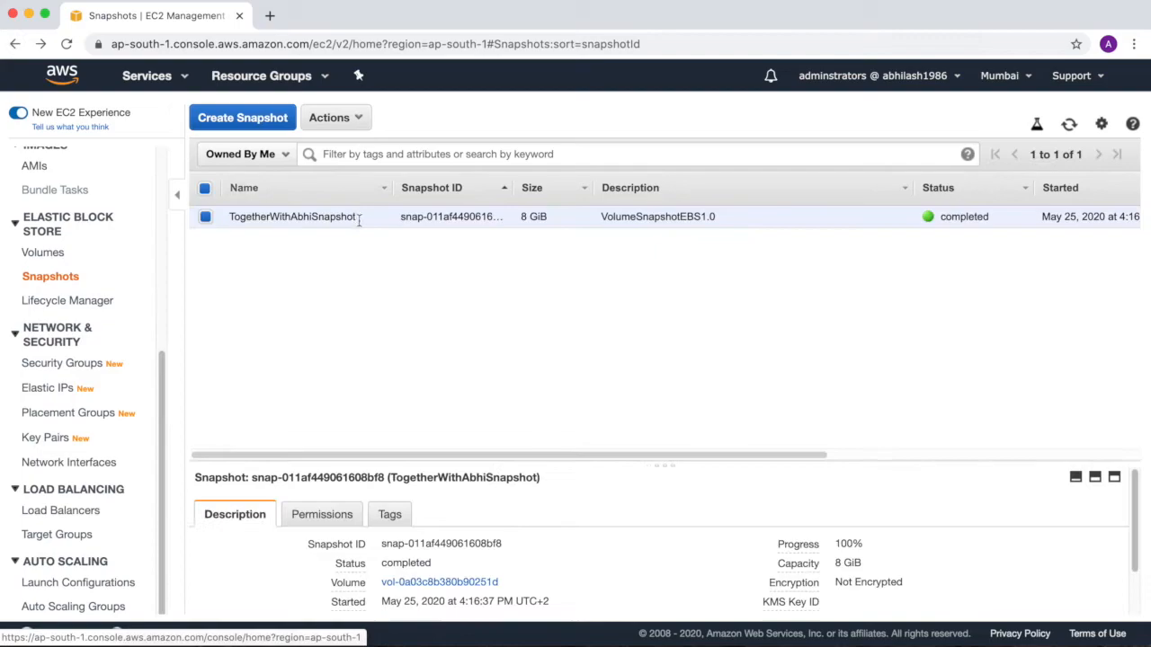
Set up a copy of the TogetherWithAbhiSnapshot snapshot with Europe (London) as the destination region.
left_click(357, 118)
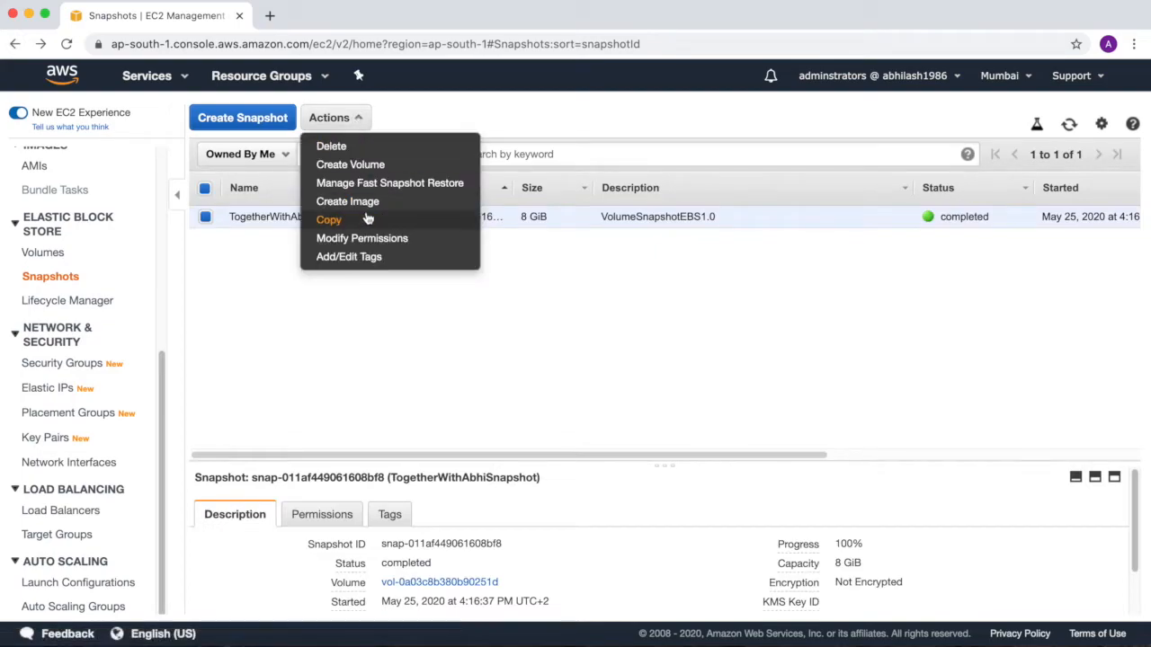
left_click(338, 219)
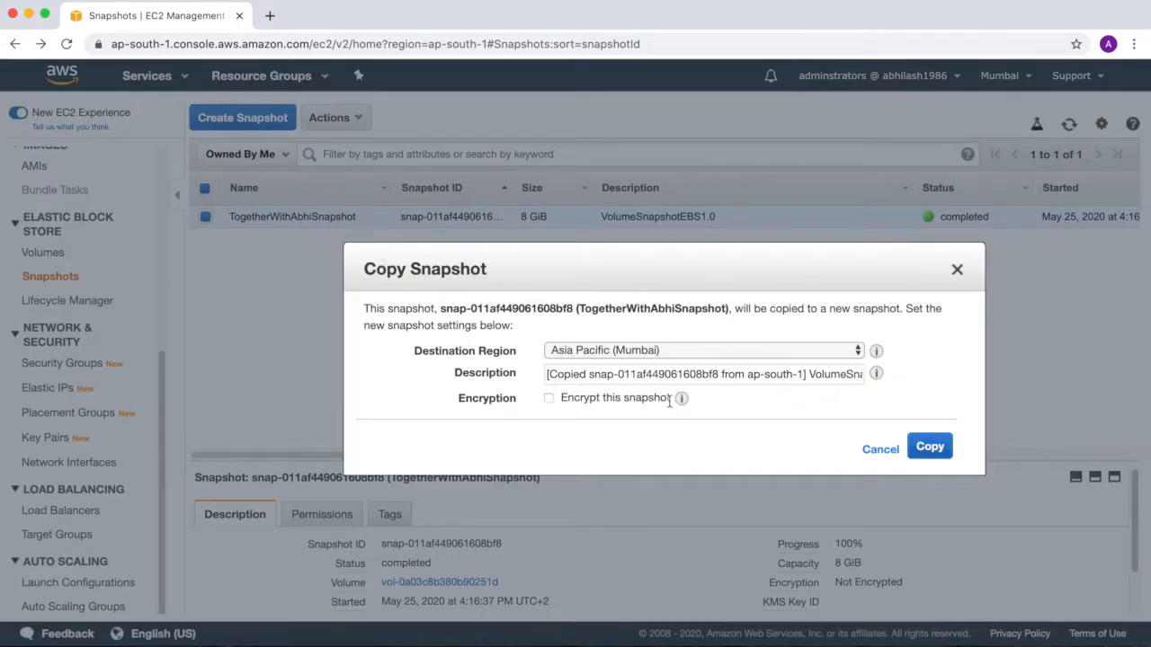
left_click(823, 350)
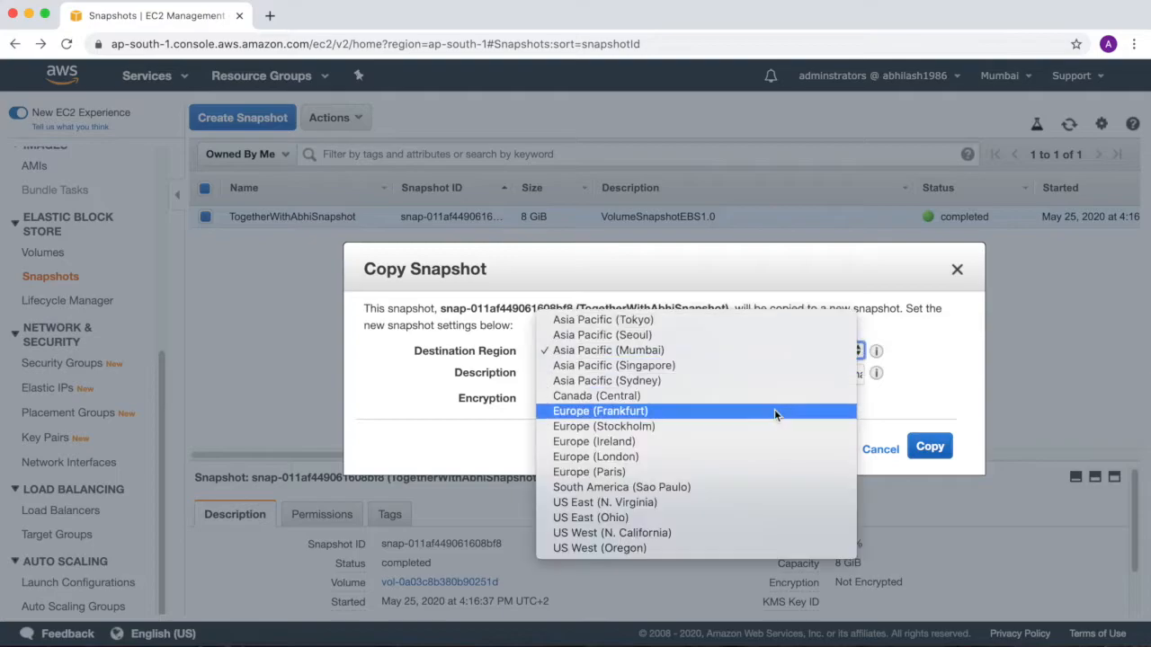
left_click(746, 458)
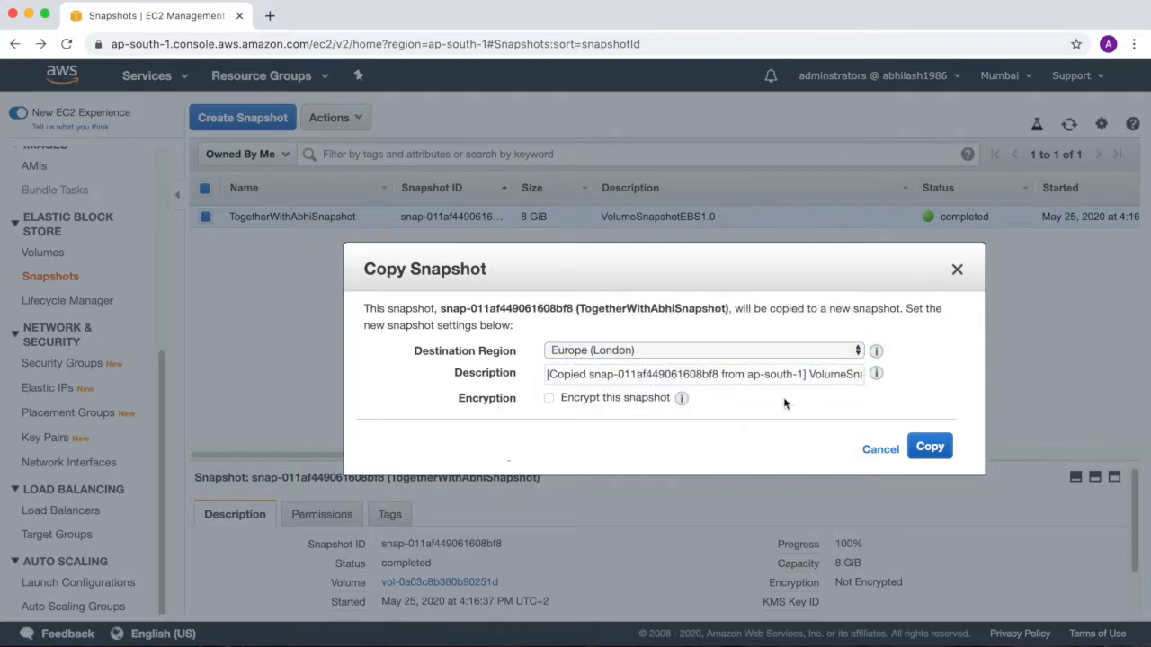
left_click(547, 400)
left_click(547, 398)
left_click(548, 398)
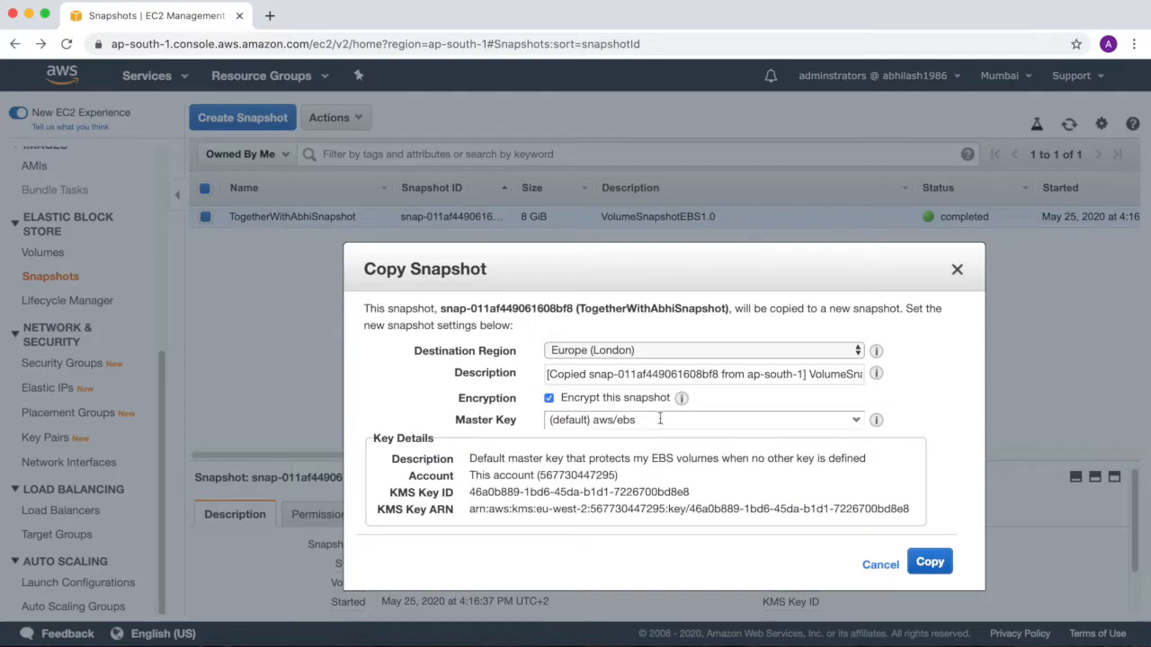
left_click(856, 420)
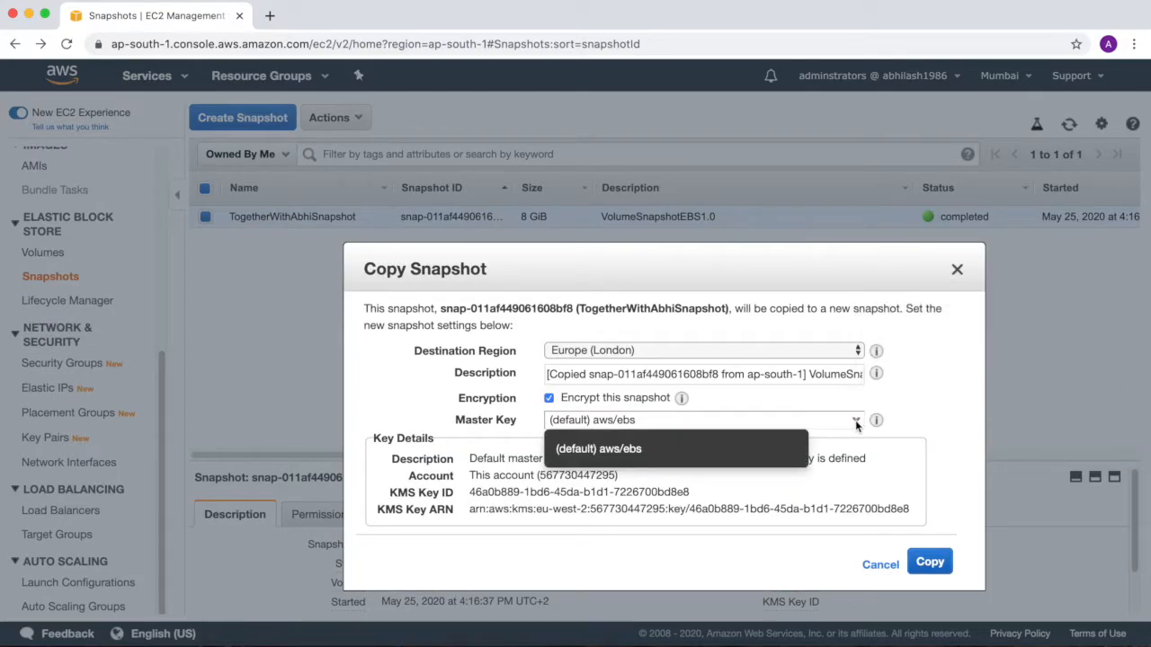
left_click(549, 398)
Start the unencrypted snapshot copy, open the Snapshots page in Europe (London) and check the selected region.
left_click(917, 452)
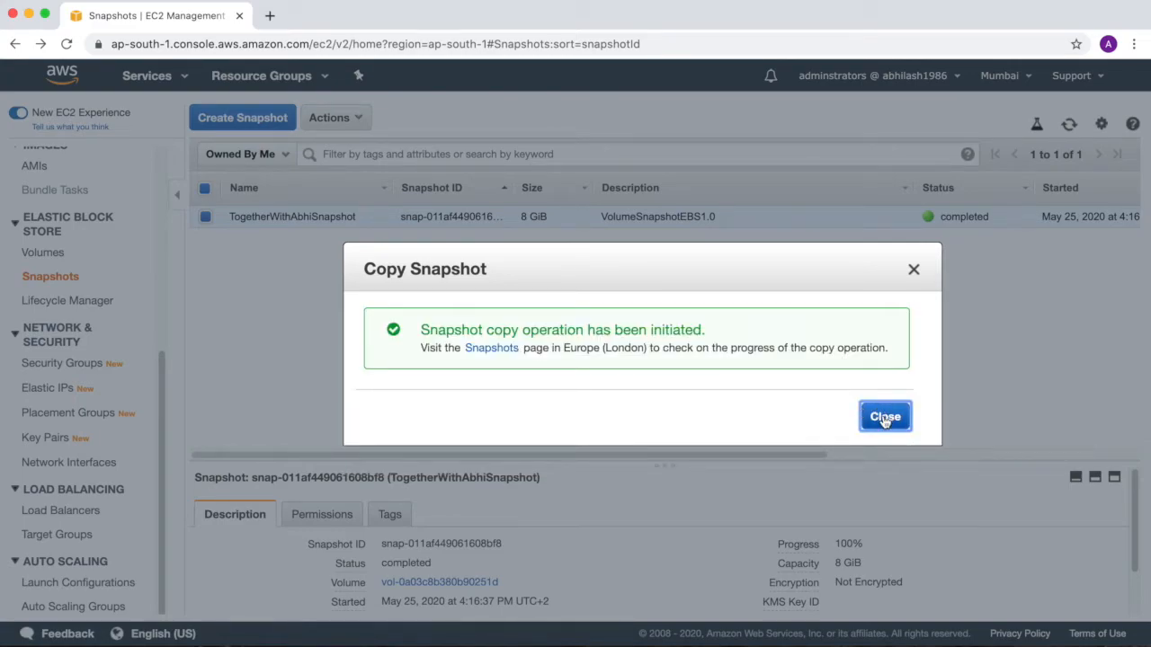
left_click(490, 349)
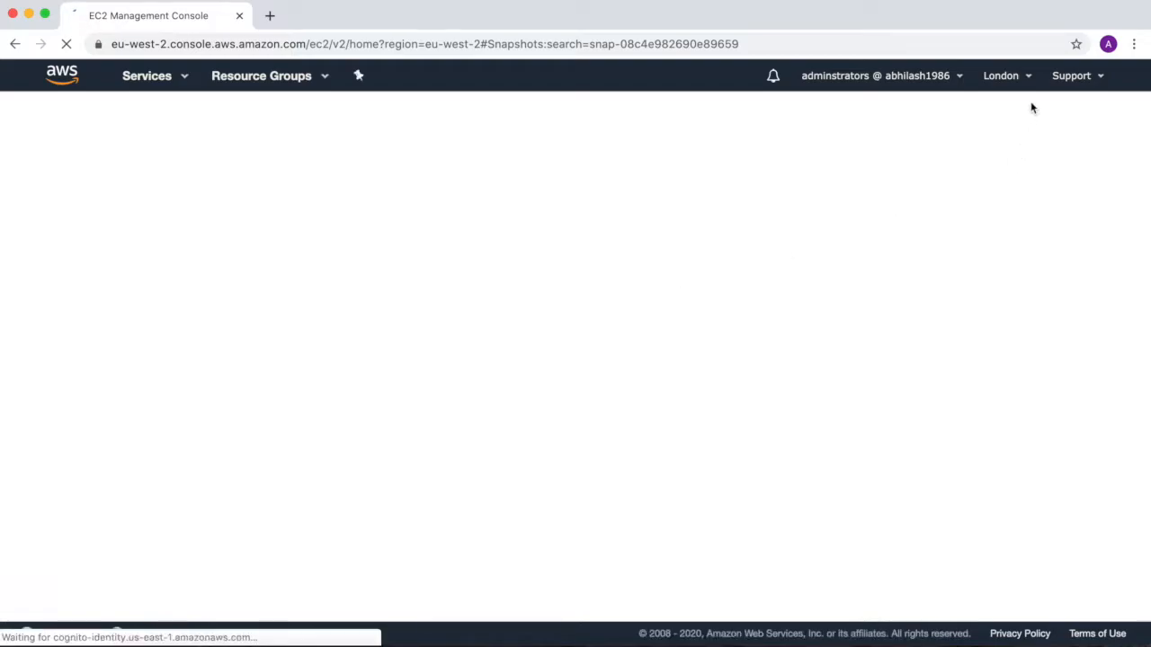
left_click(1026, 78)
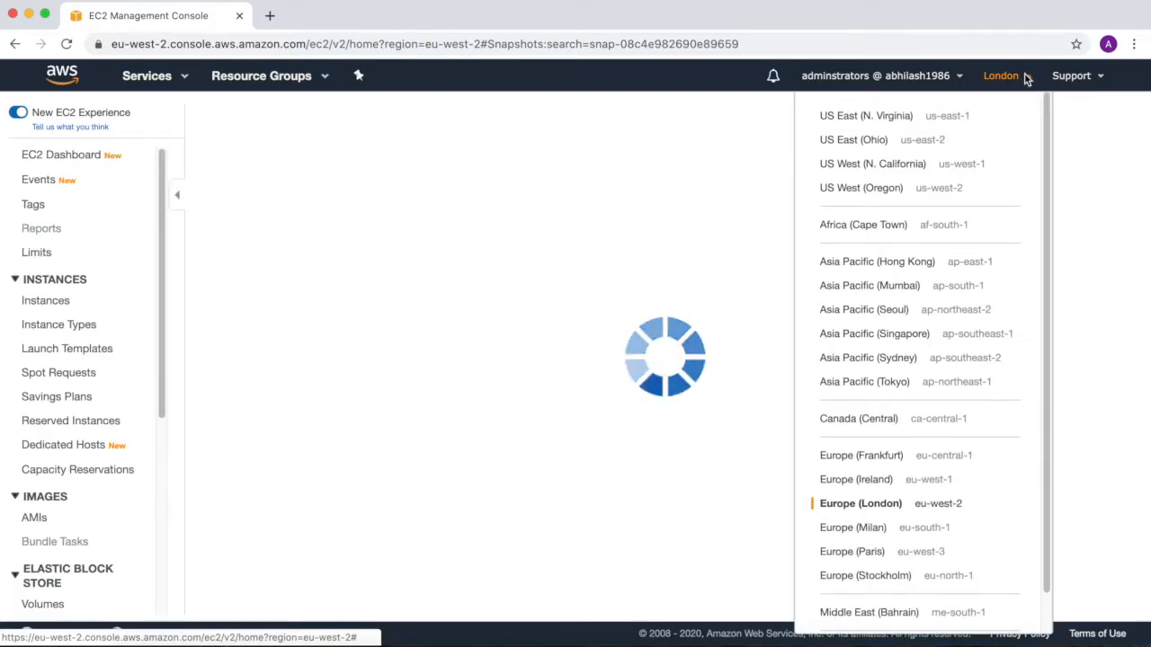
left_click(1026, 78)
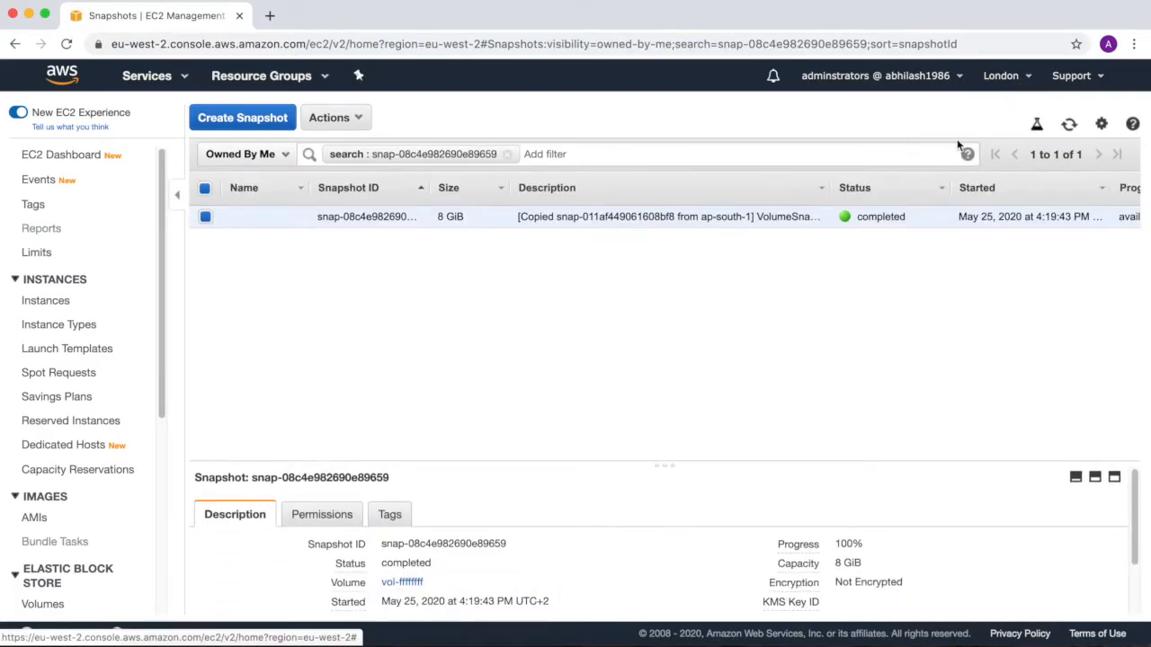
Create a volume from the copied snapshot with the default settings and the Name tag VolumeFromCopiedSnapshot, and close the confirmation.
left_click(351, 123)
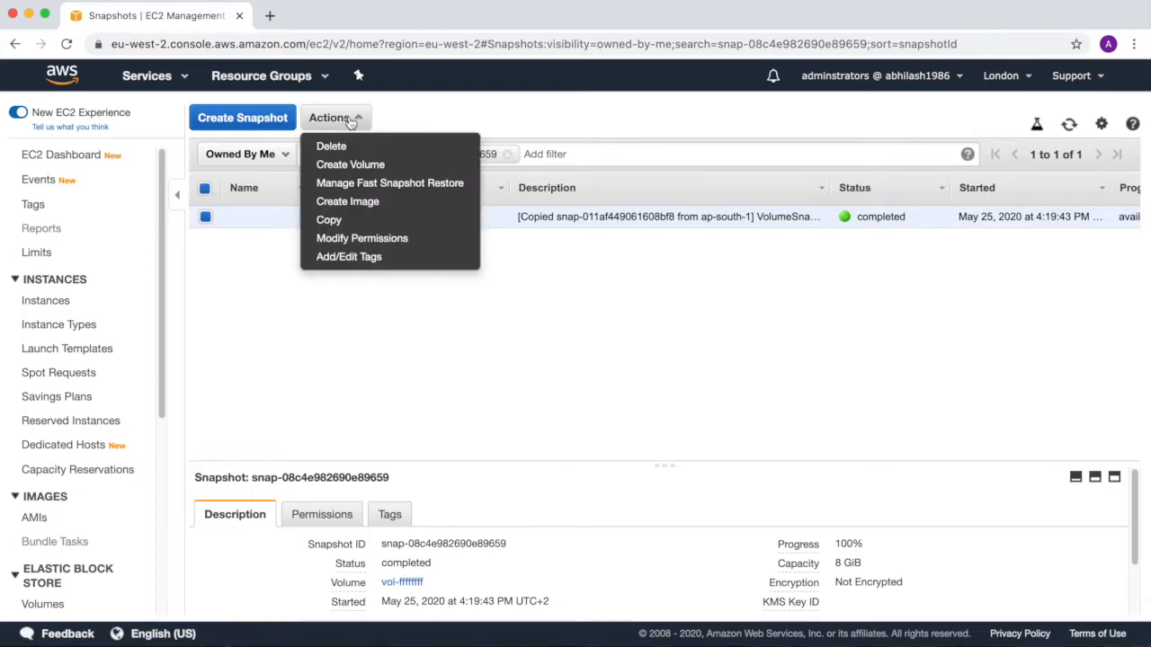
left_click(343, 169)
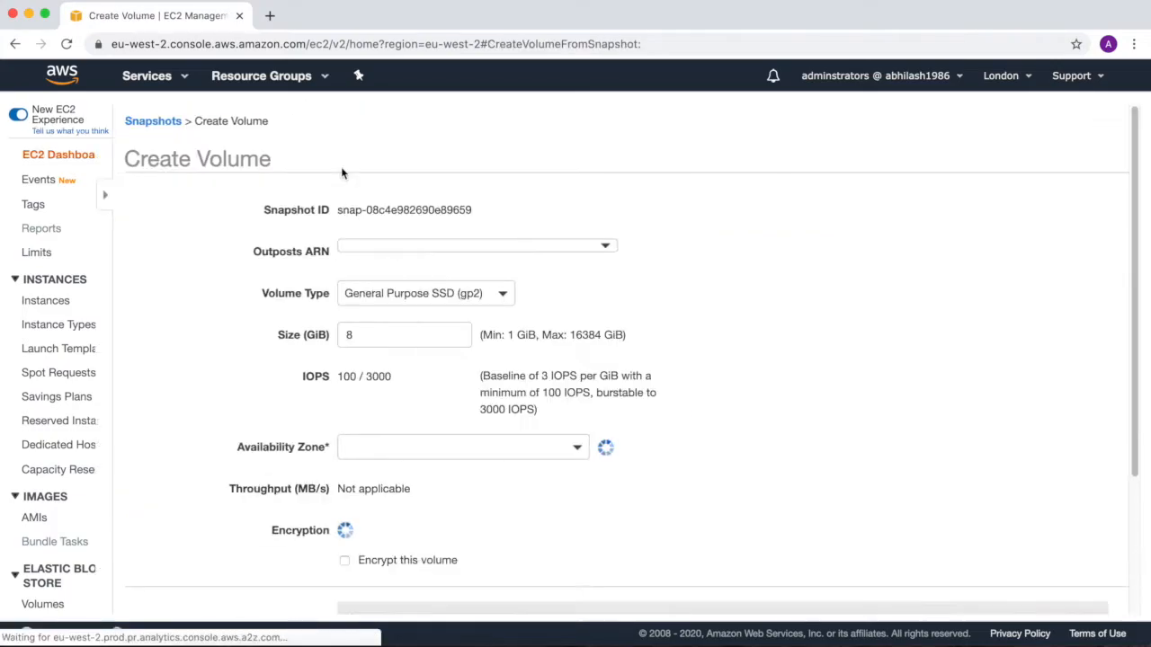
left_click_drag(275, 288, 231, 287)
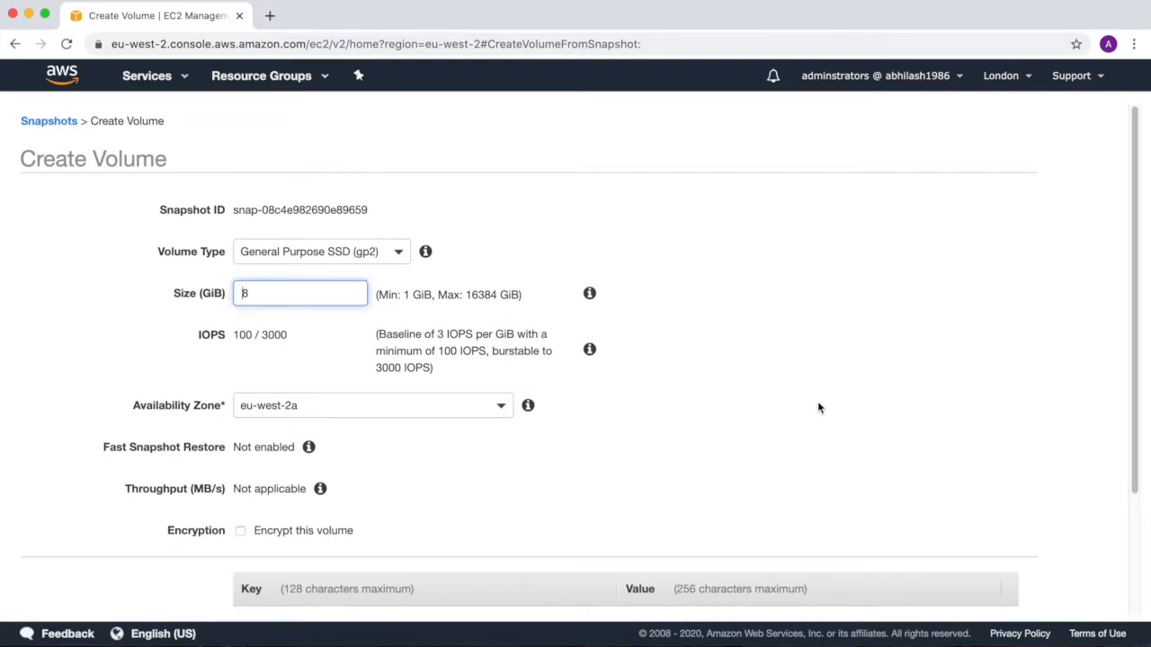
left_click_drag(1135, 331, 1139, 450)
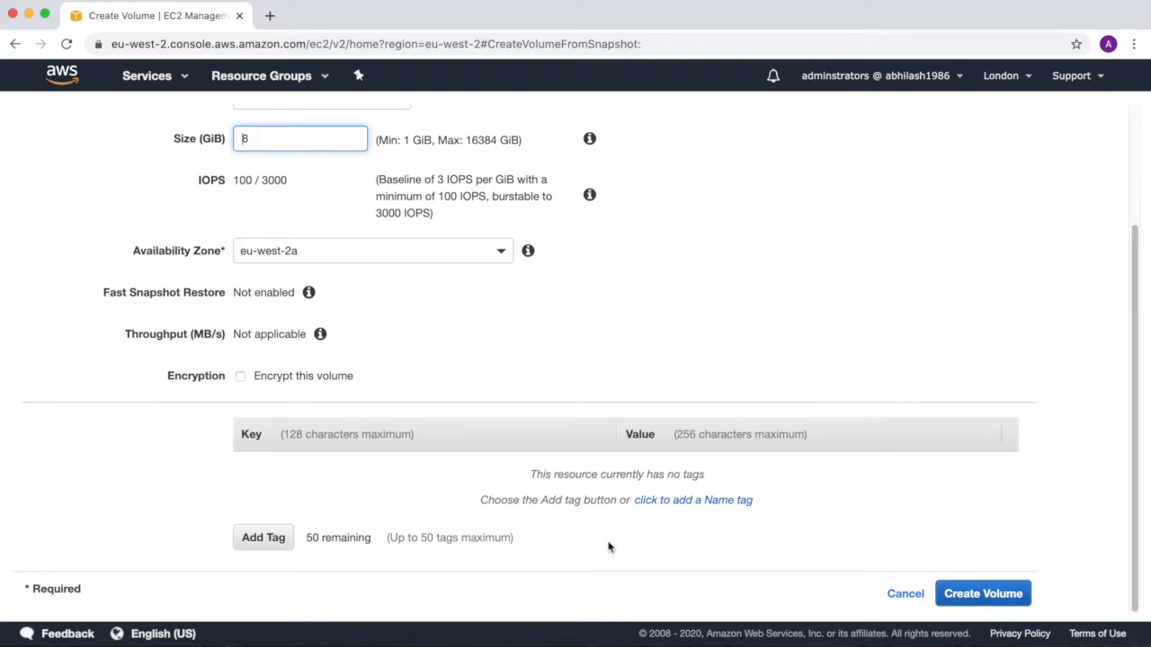
left_click(711, 502)
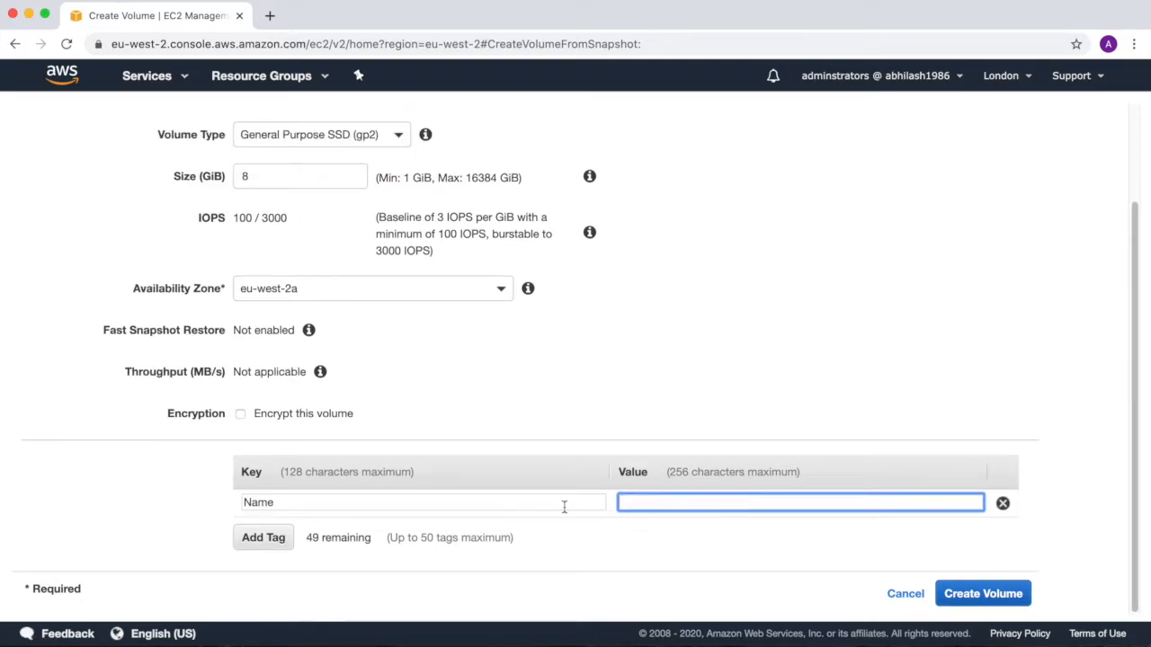
type("Volu")
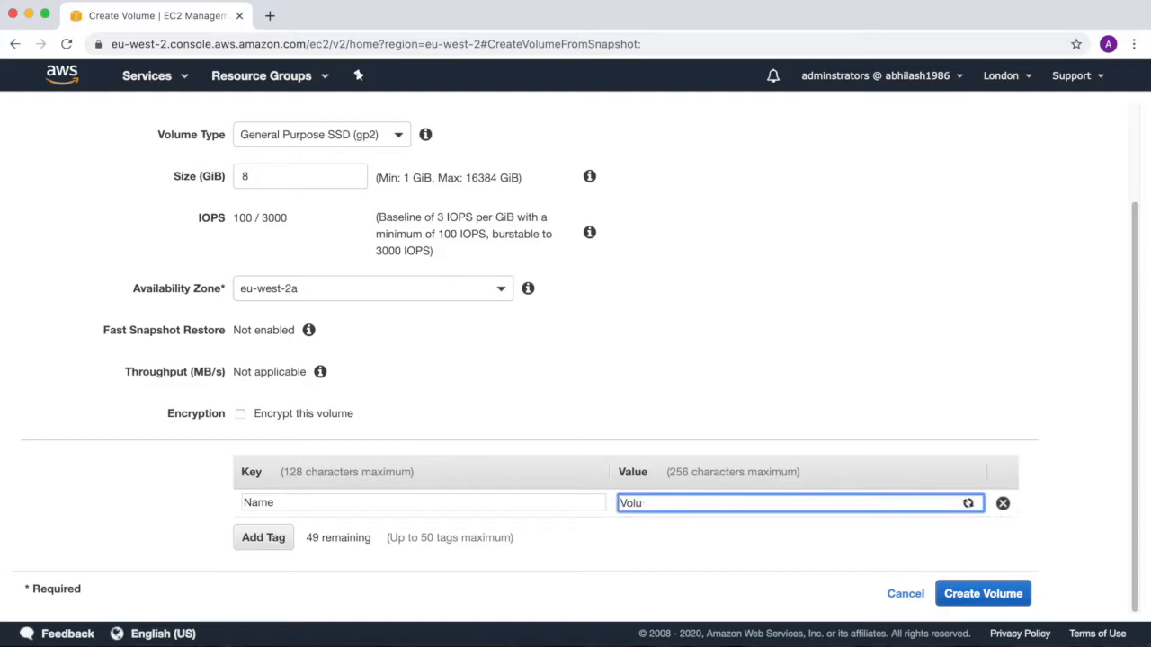
type("meFromCopiedSnapshot")
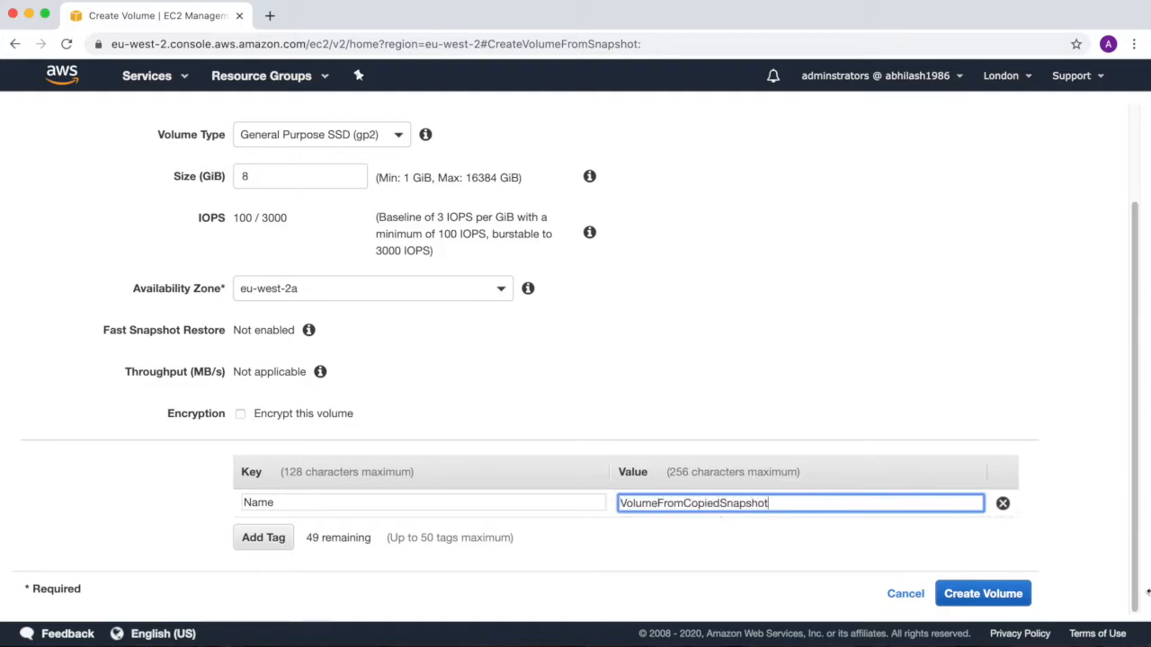
left_click(983, 596)
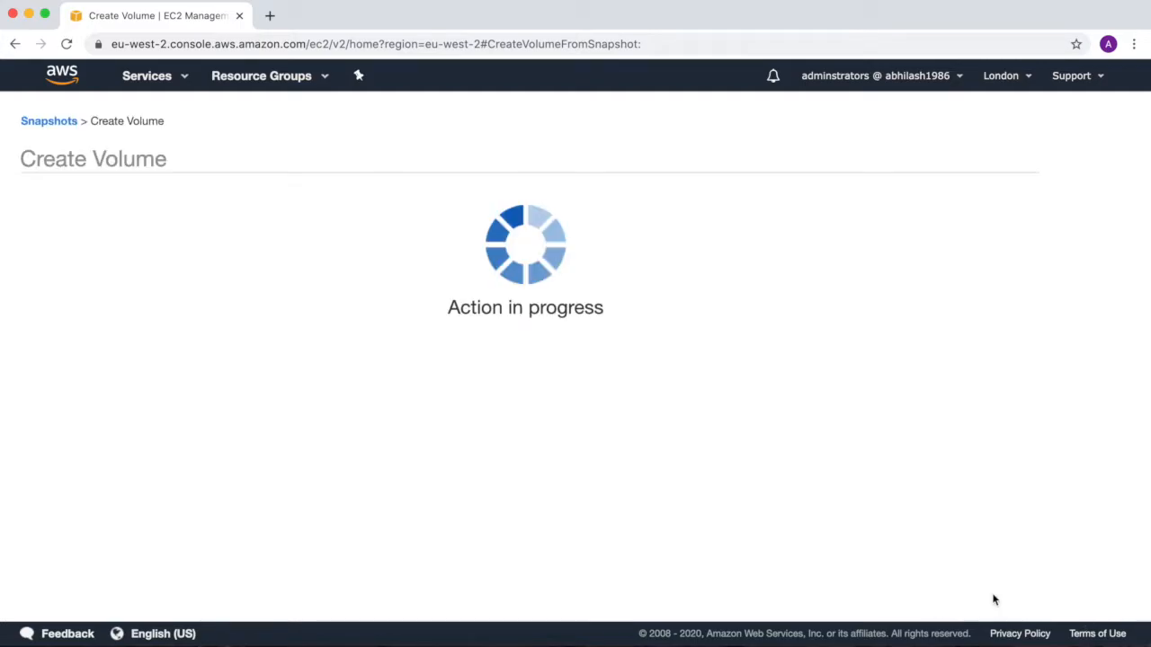
left_click(749, 303)
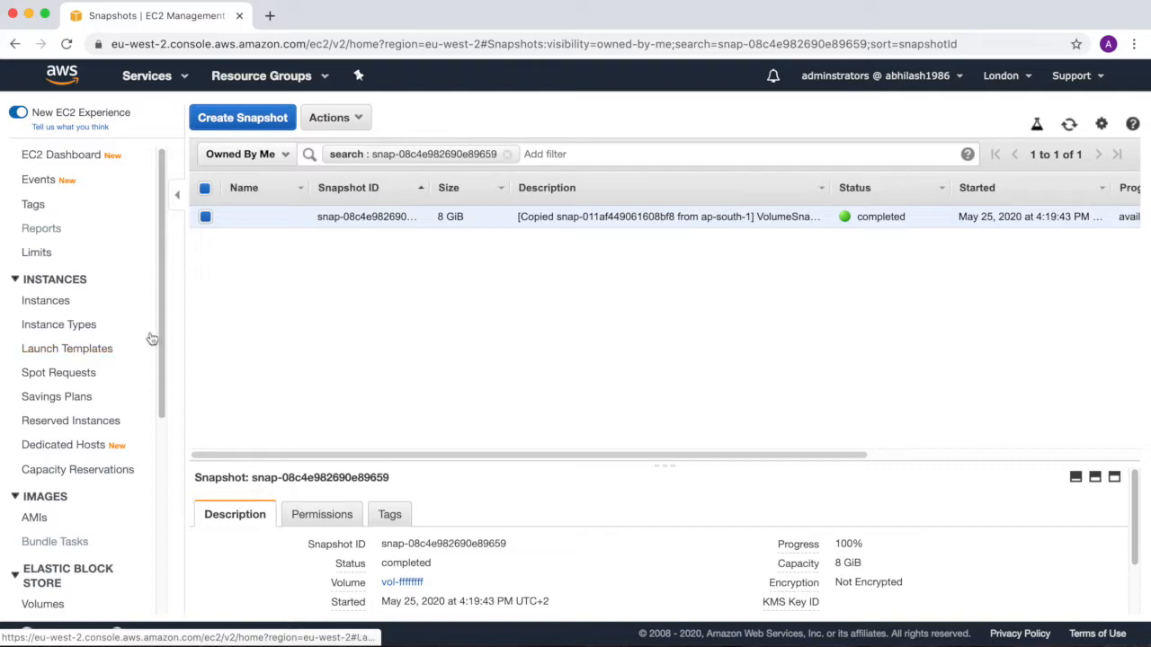
Open the London volumes list and widen the Name column to examine the new volume's full name.
scroll(167, 405, "down", 5)
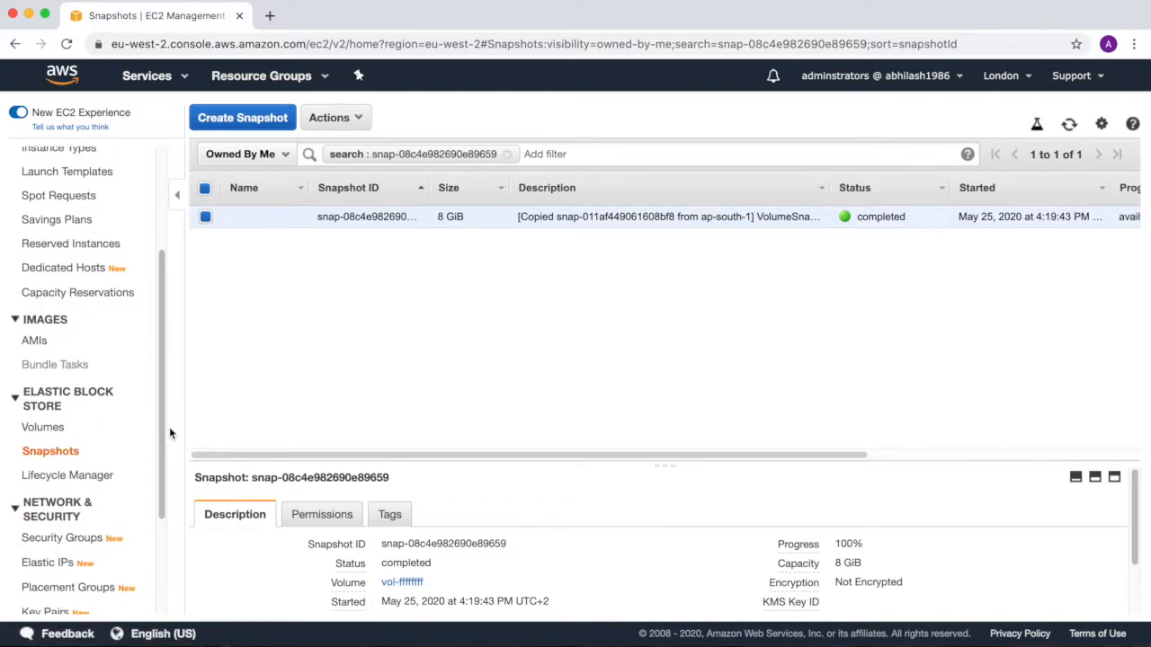
left_click(60, 429)
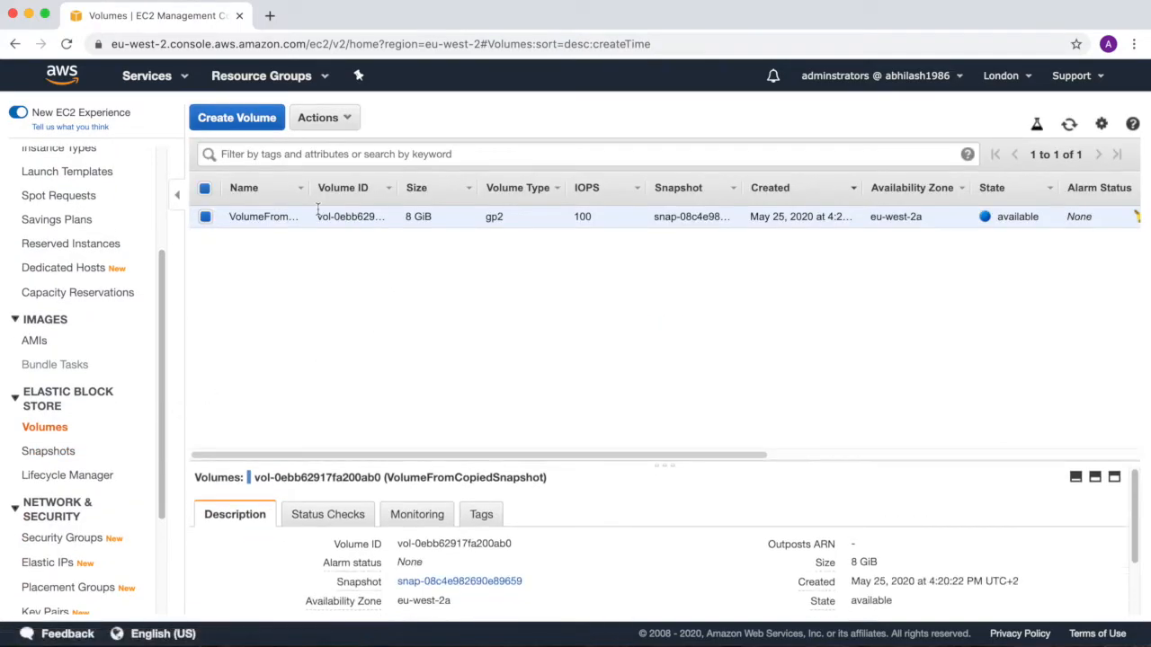
left_click(310, 188)
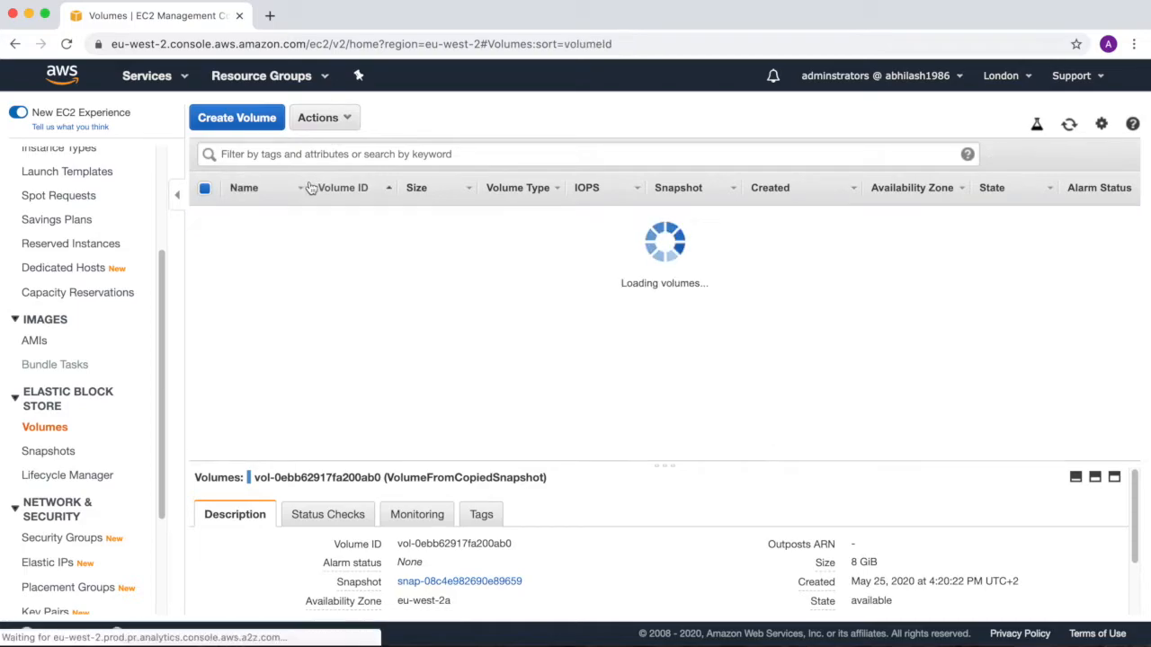
left_click_drag(309, 186, 401, 203)
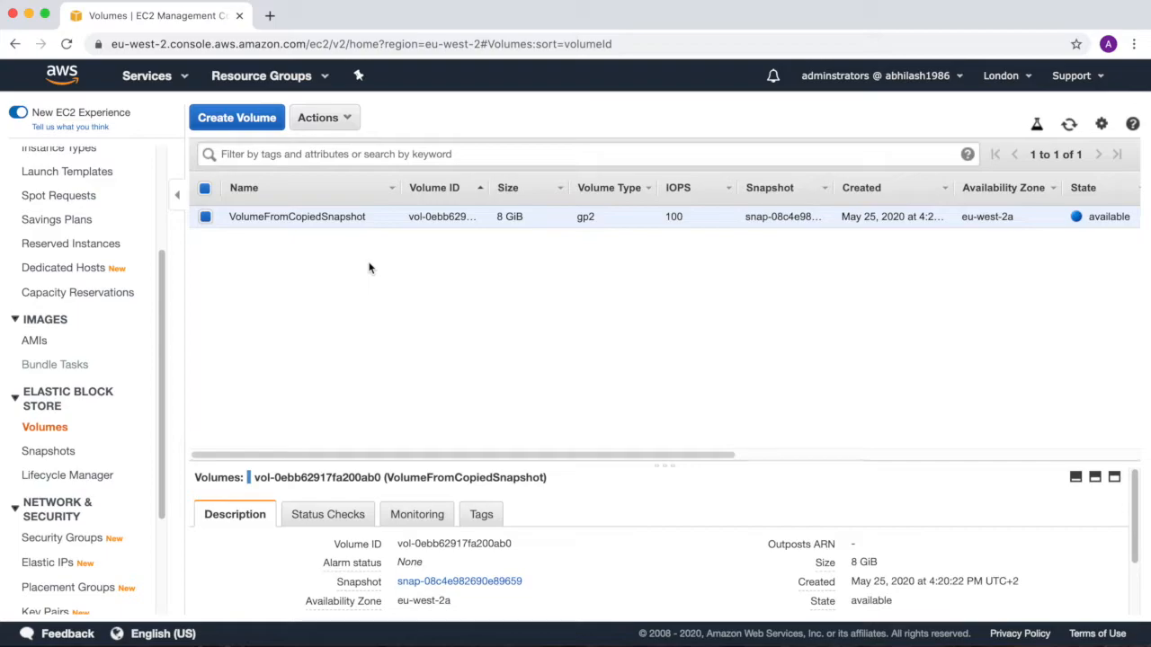
Check which instances VolumeFromCopiedSnapshot can be attached to in eu-west-2a, and close the Attach Volume dialog without attaching it.
left_click(347, 123)
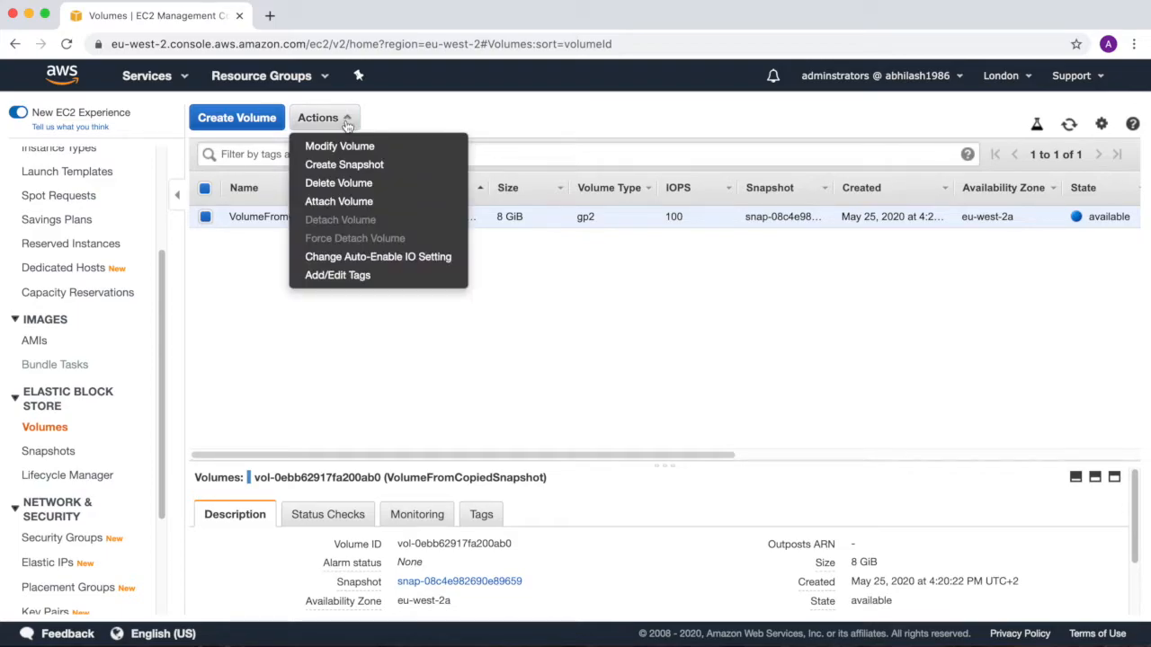
left_click(347, 202)
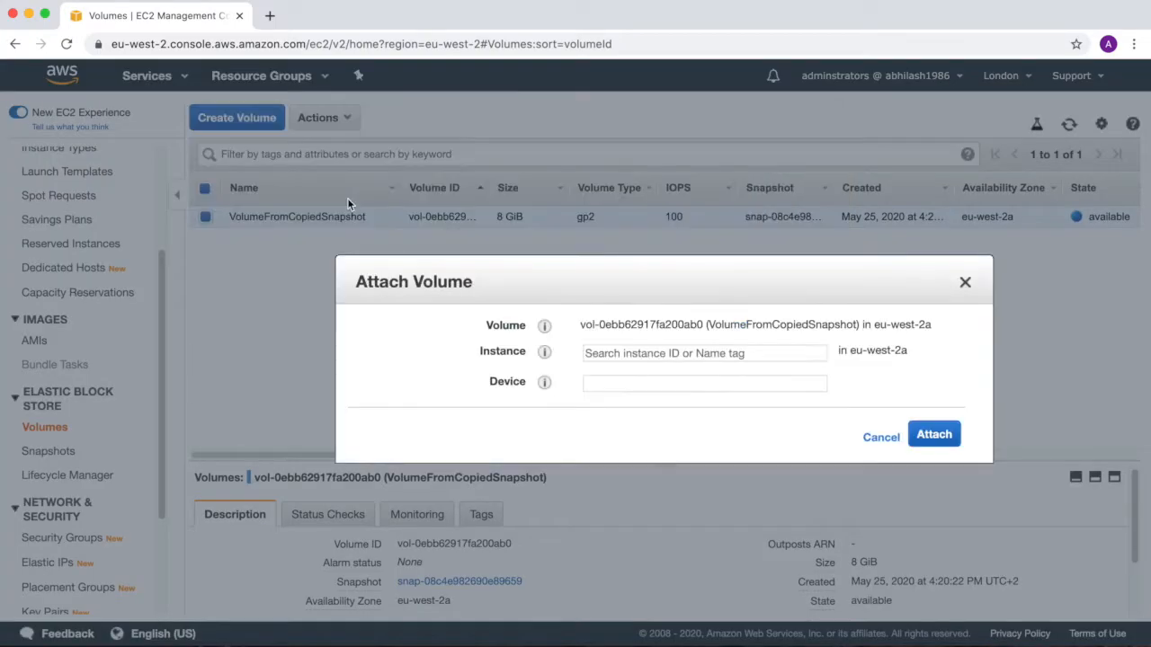
left_click(614, 356)
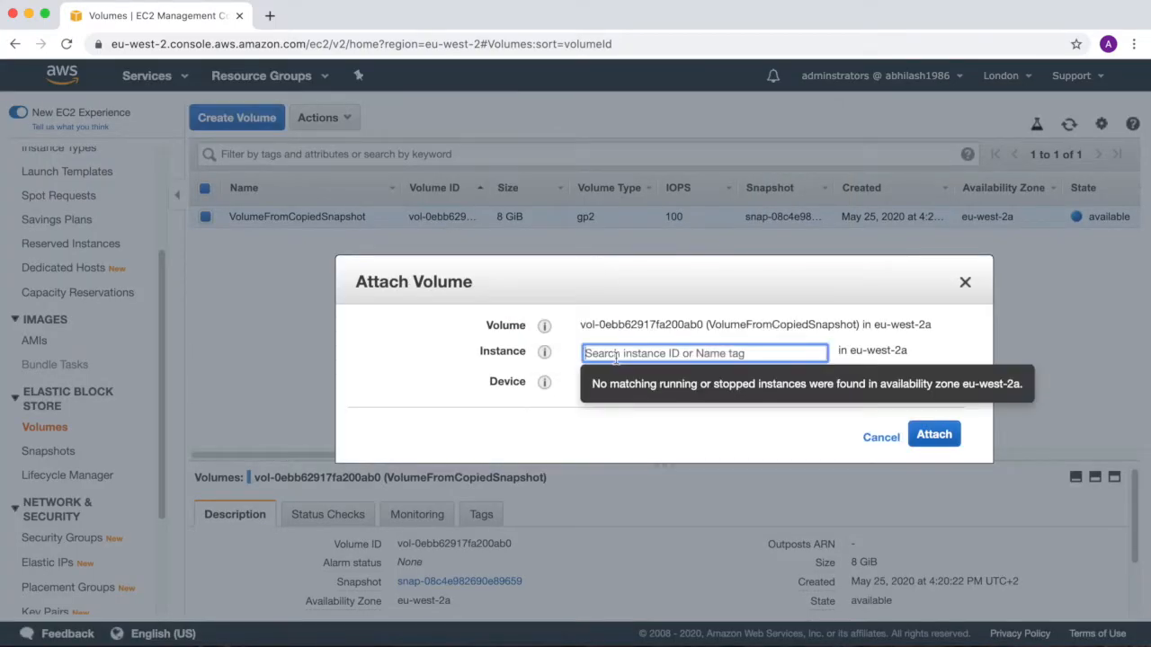
left_click(960, 357)
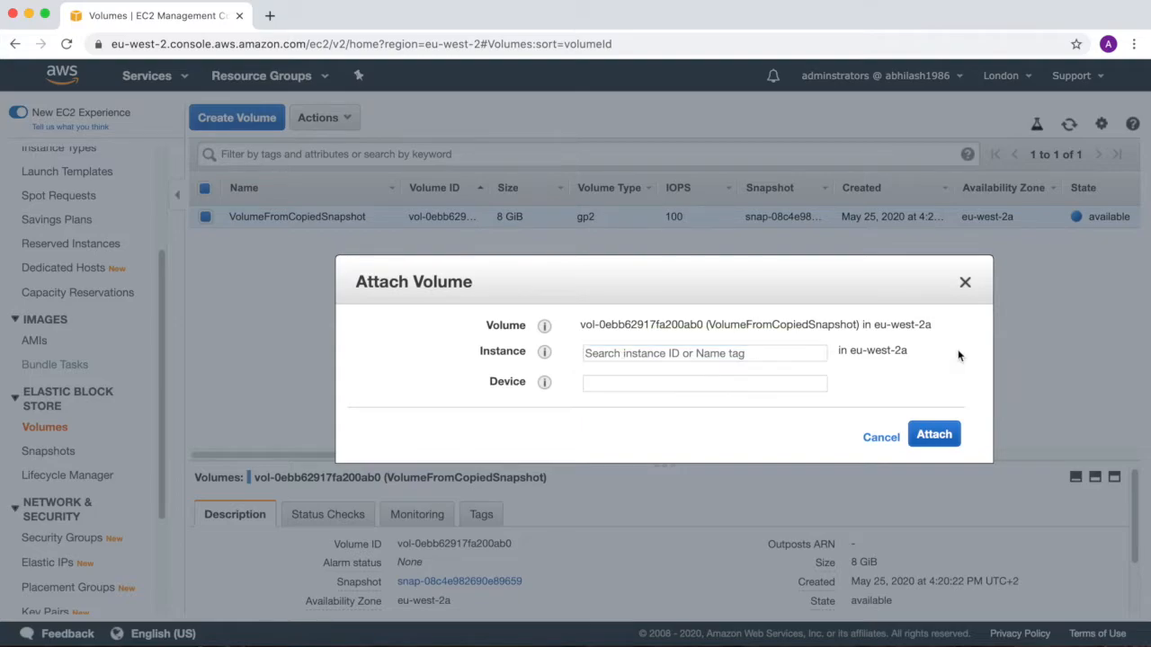
left_click(965, 284)
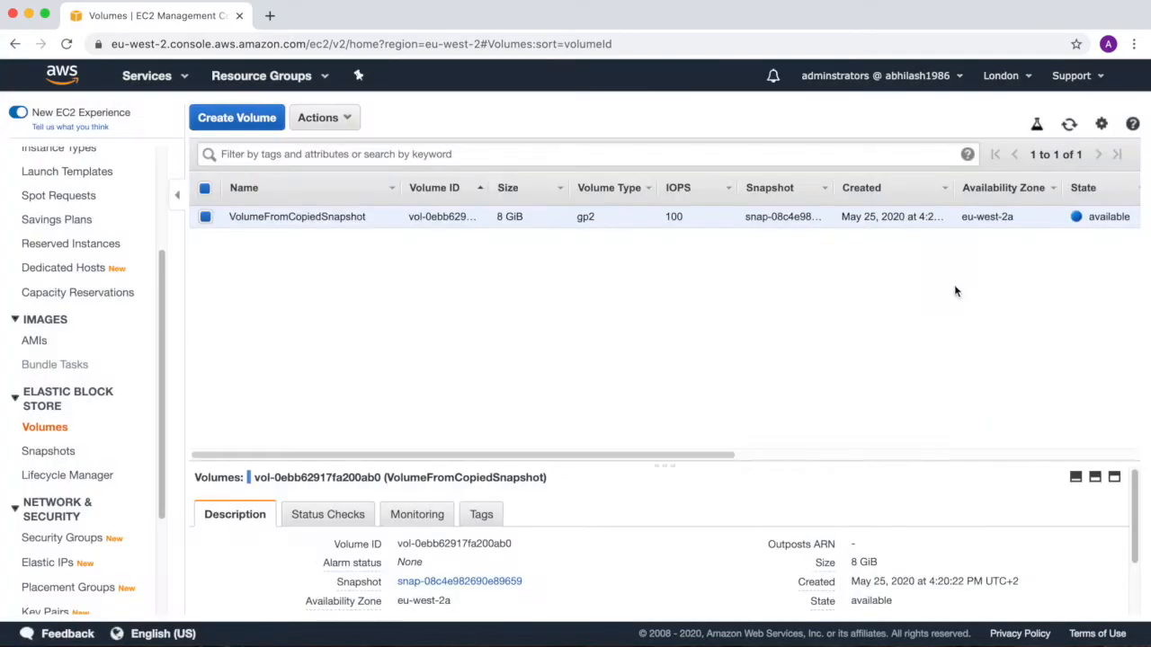
Delete the VolumeFromCopiedSnapshot volume in London and check its state in the volumes list.
left_click(353, 124)
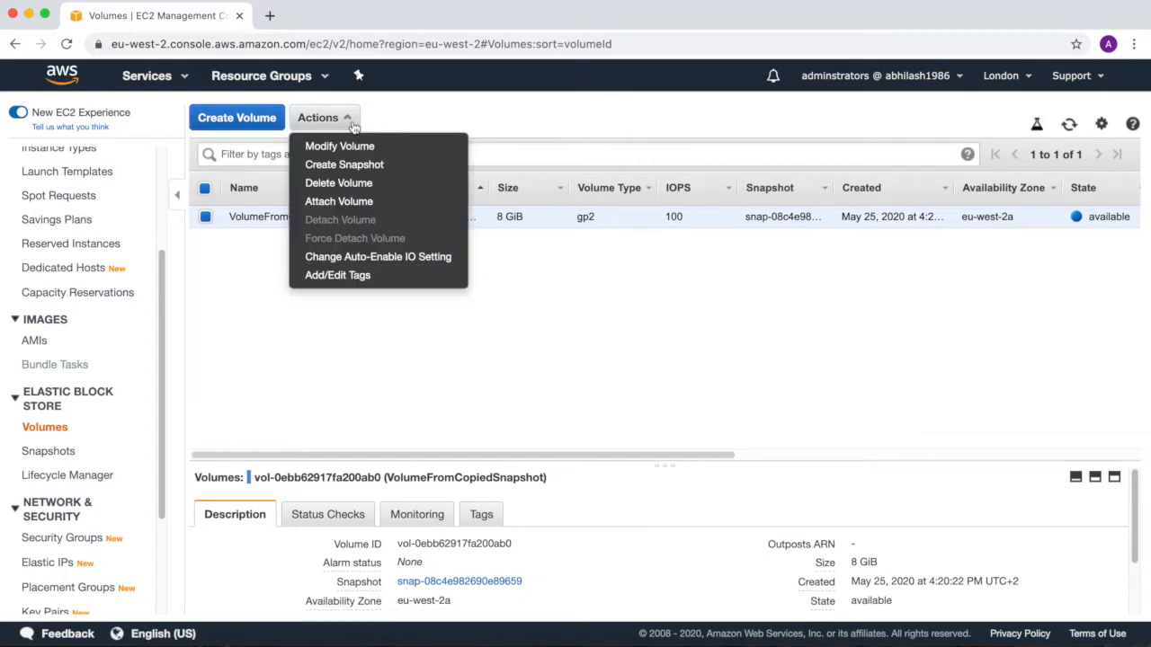
left_click(357, 184)
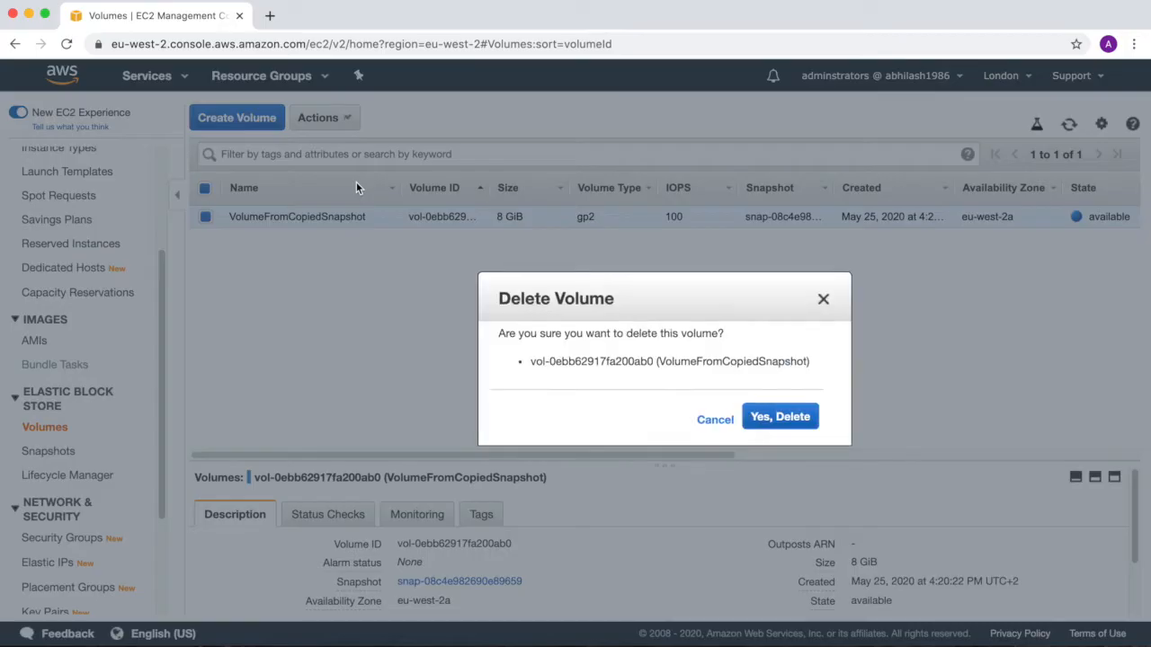
left_click(779, 417)
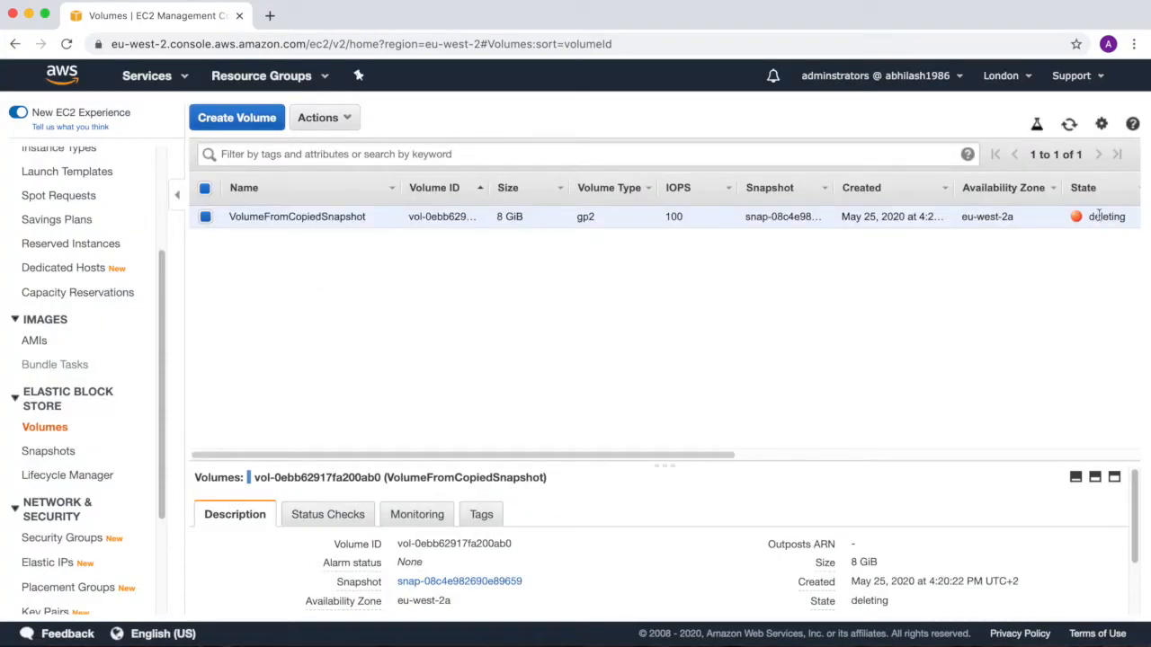
left_click_drag(1098, 214, 1143, 219)
left_click_drag(796, 456, 679, 456)
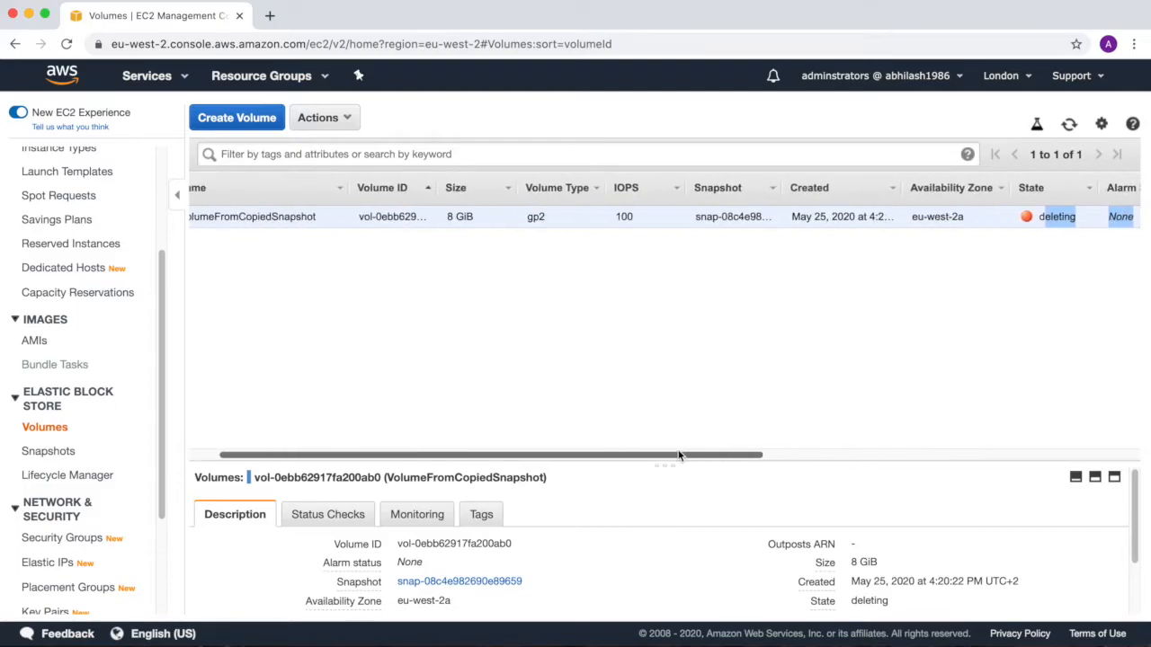
left_click(930, 334)
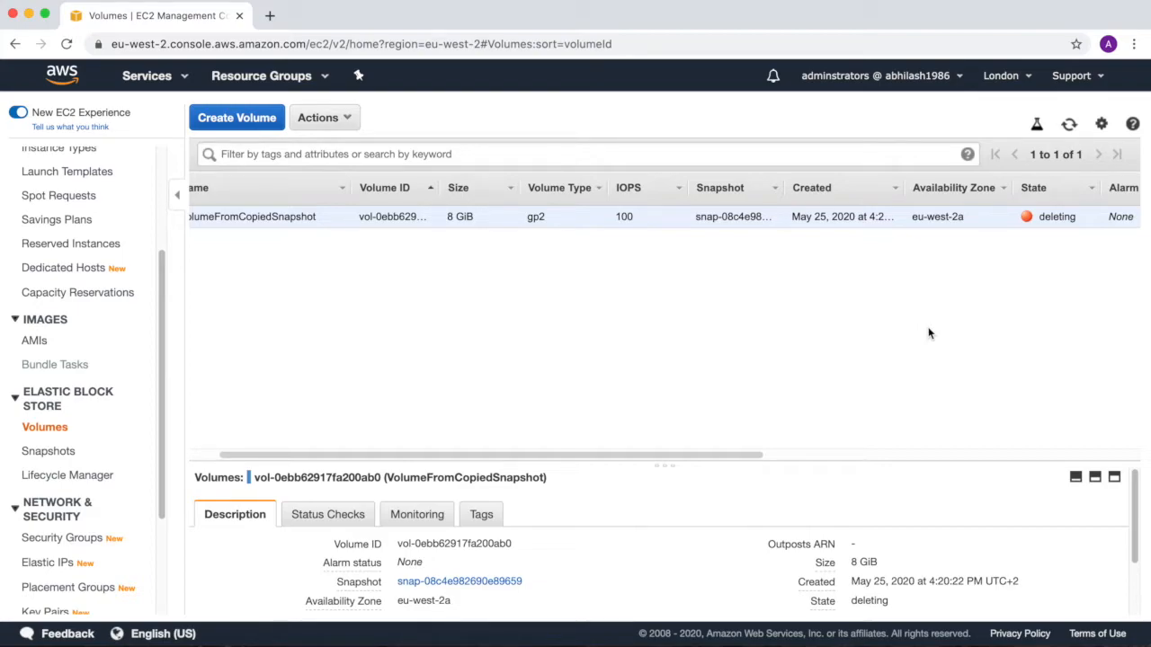
Delete the copied snapshot from the London snapshots list.
left_click(59, 457)
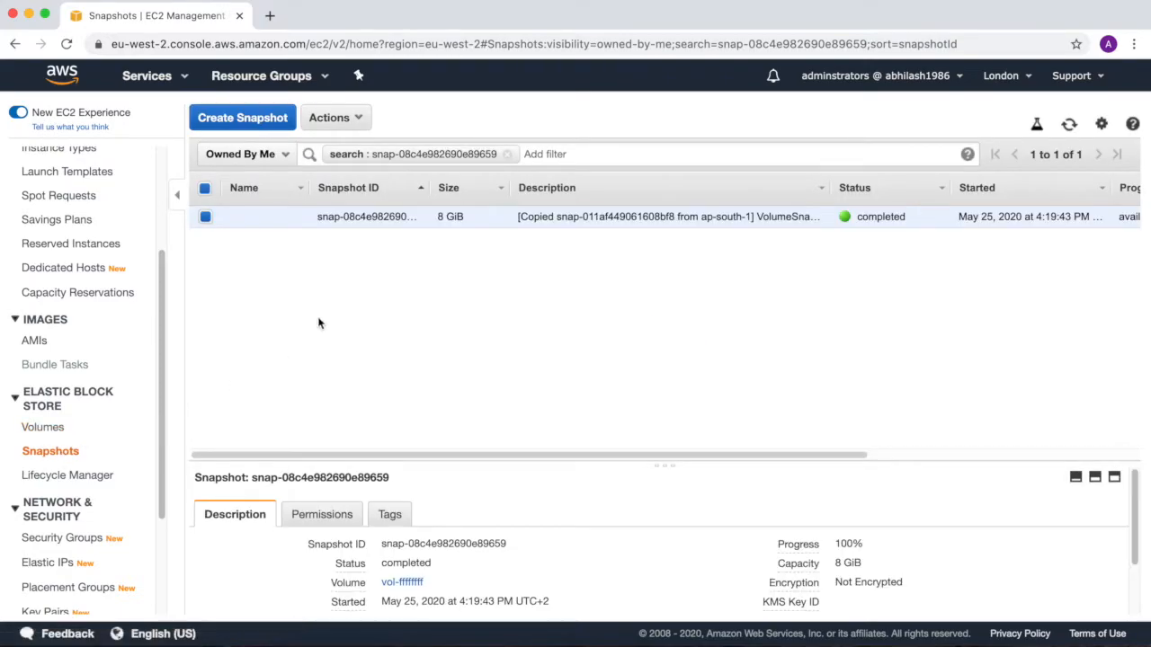
left_click(351, 118)
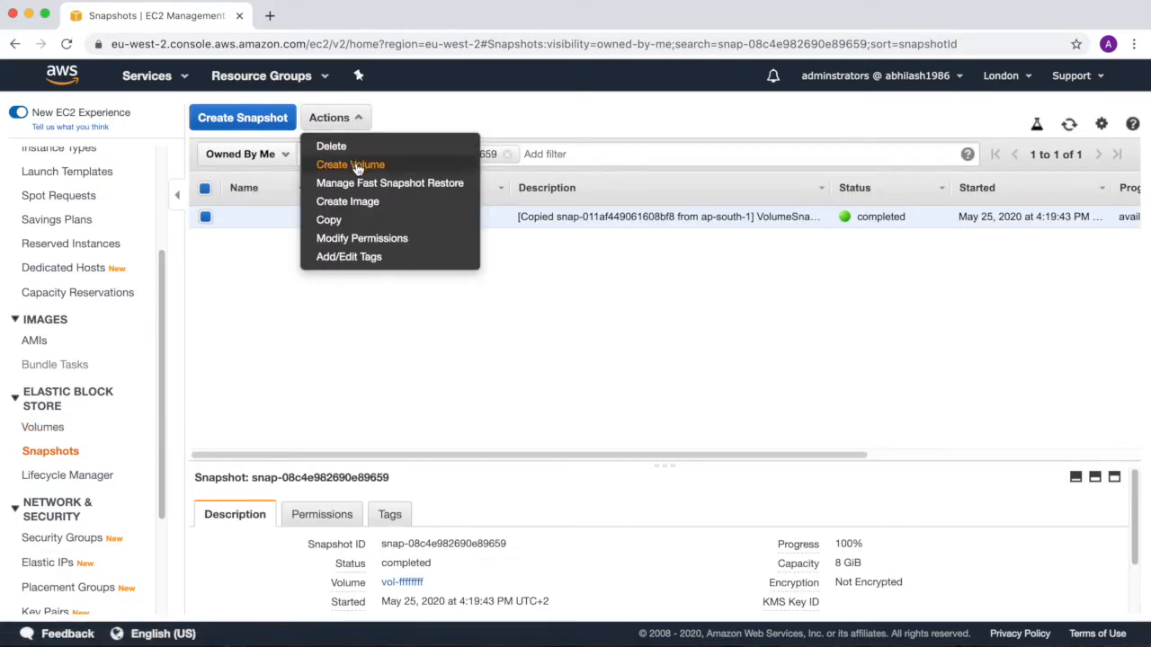
left_click(331, 145)
left_click(765, 422)
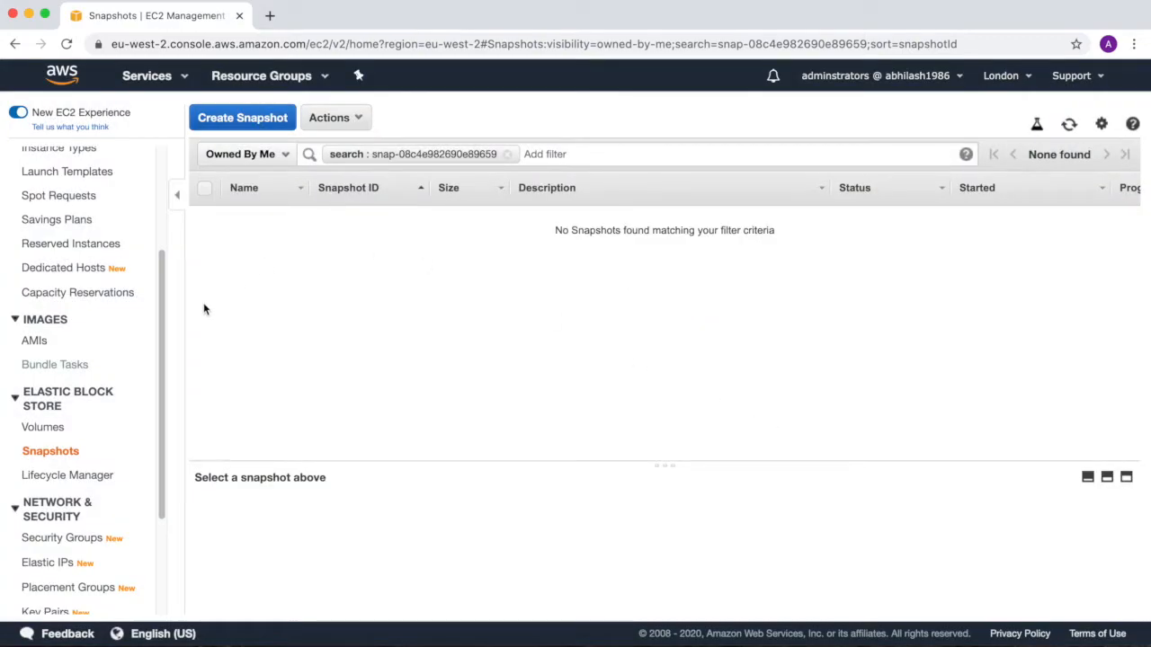
Check the London volumes and snapshots lists for remaining items.
left_click(51, 430)
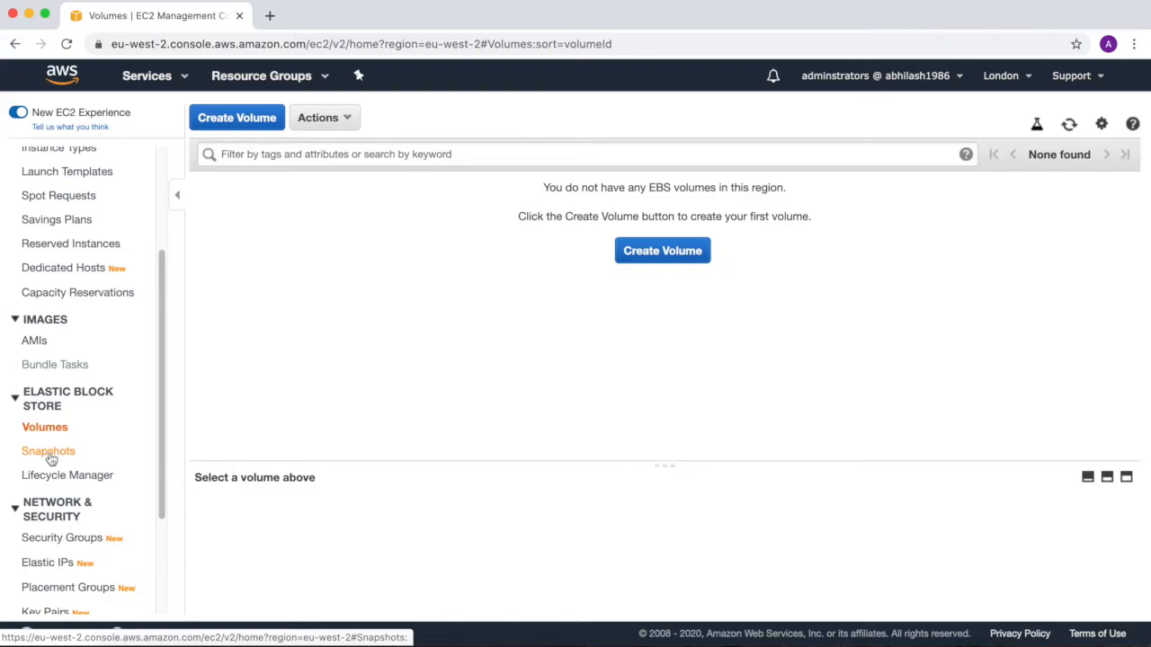
left_click(50, 458)
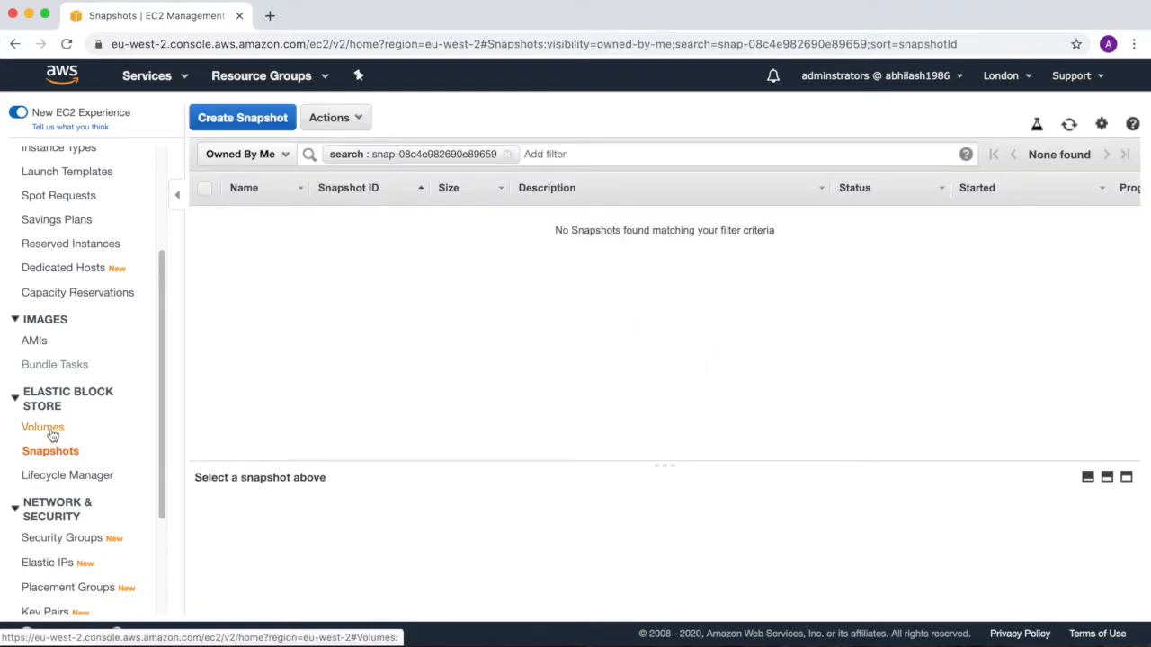
left_click(63, 436)
Switch the region to Asia Pacific (Mumbai) and delete the VolumeCreatedFromSnapshot volume.
left_click(1025, 77)
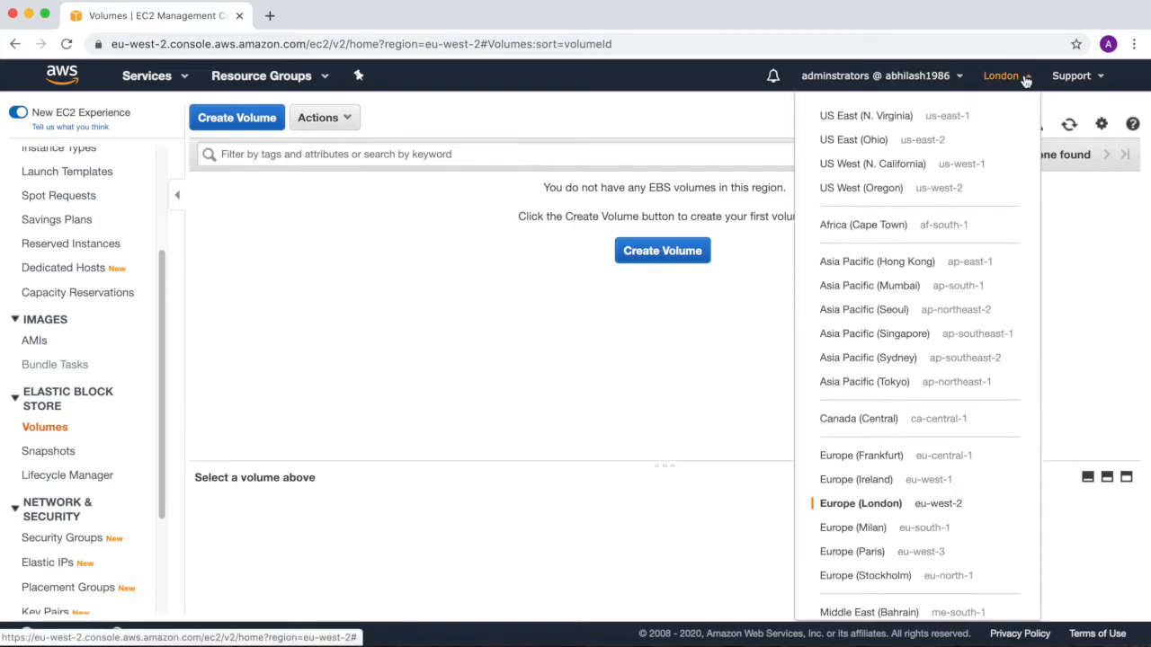
left_click(876, 294)
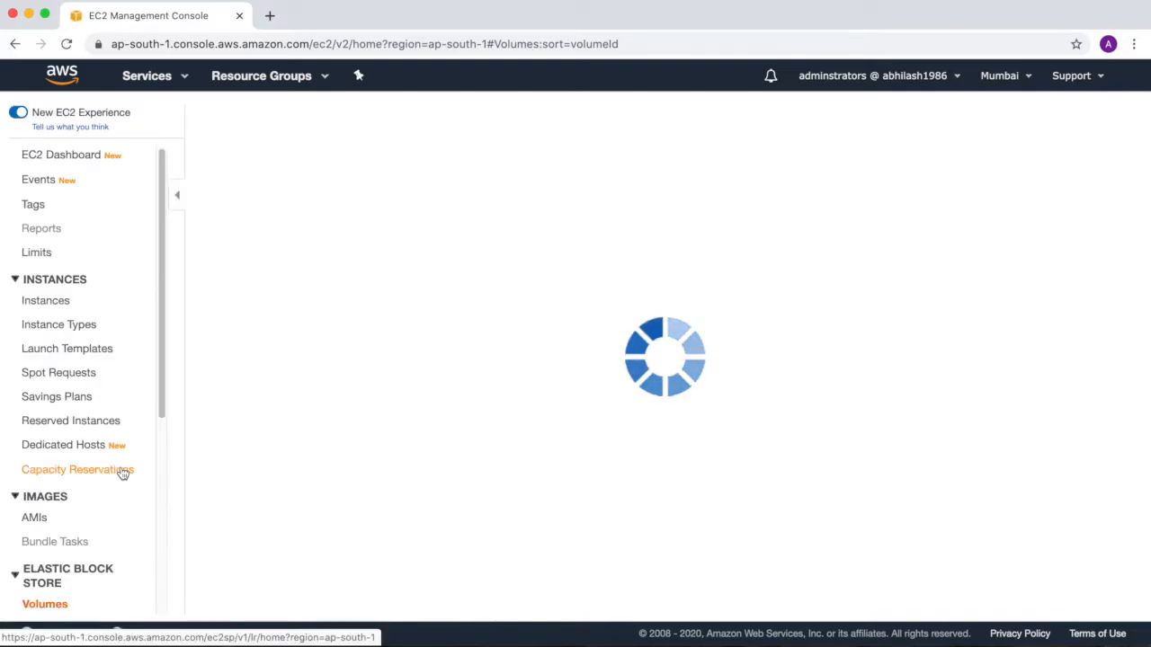
left_click(261, 217)
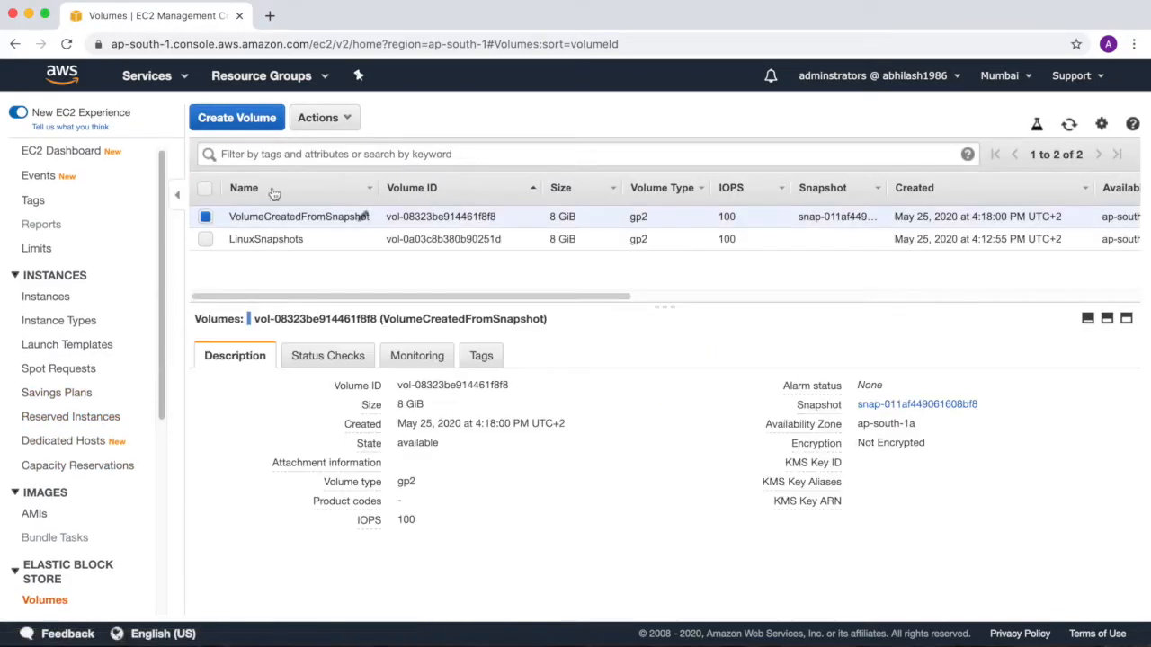
left_click(324, 118)
left_click(346, 183)
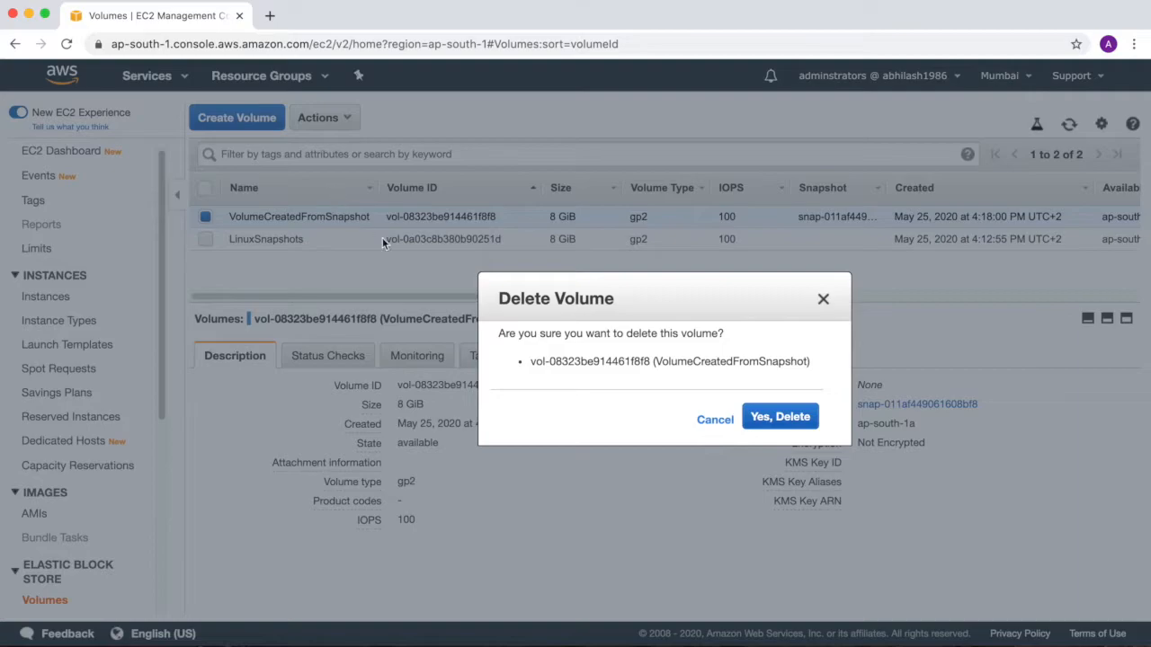
left_click(779, 417)
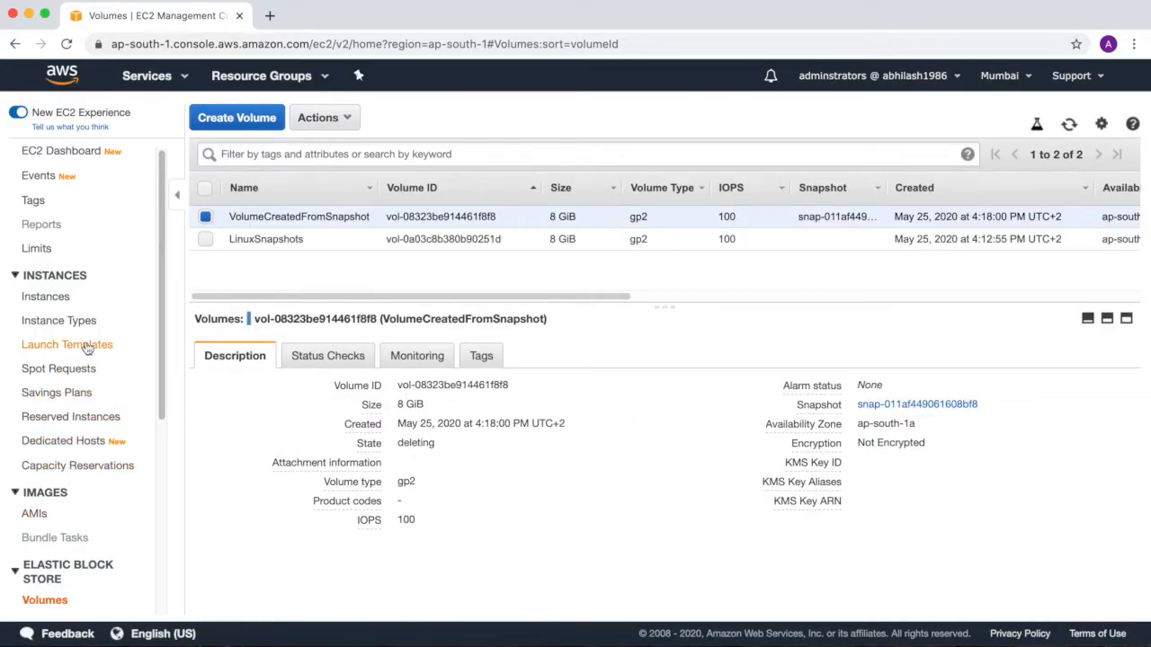
Delete the TogetherWithAbhiSnapshot snapshot in Mumbai.
scroll(128, 372, "down", 3)
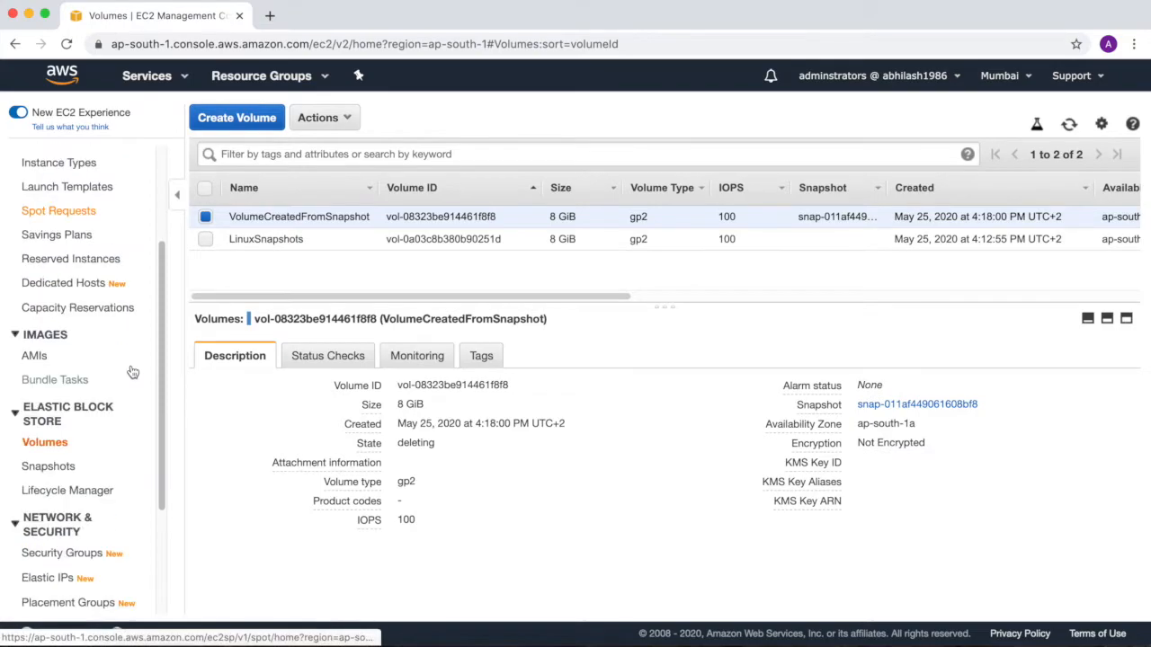
left_click(72, 468)
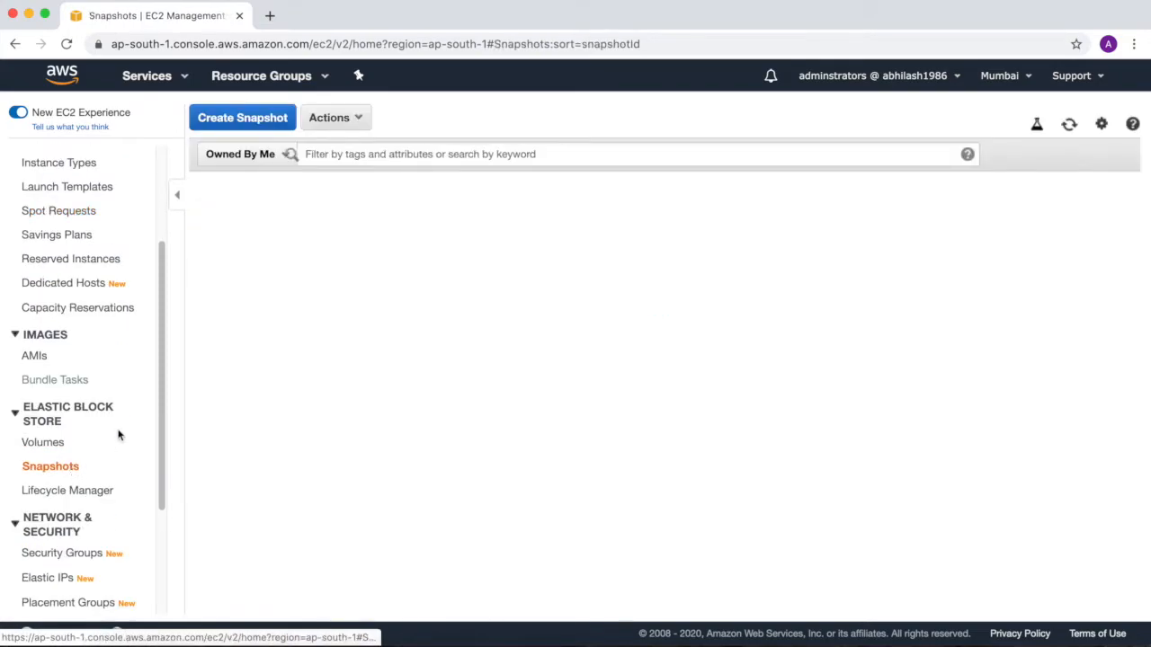
left_click(331, 118)
left_click(340, 147)
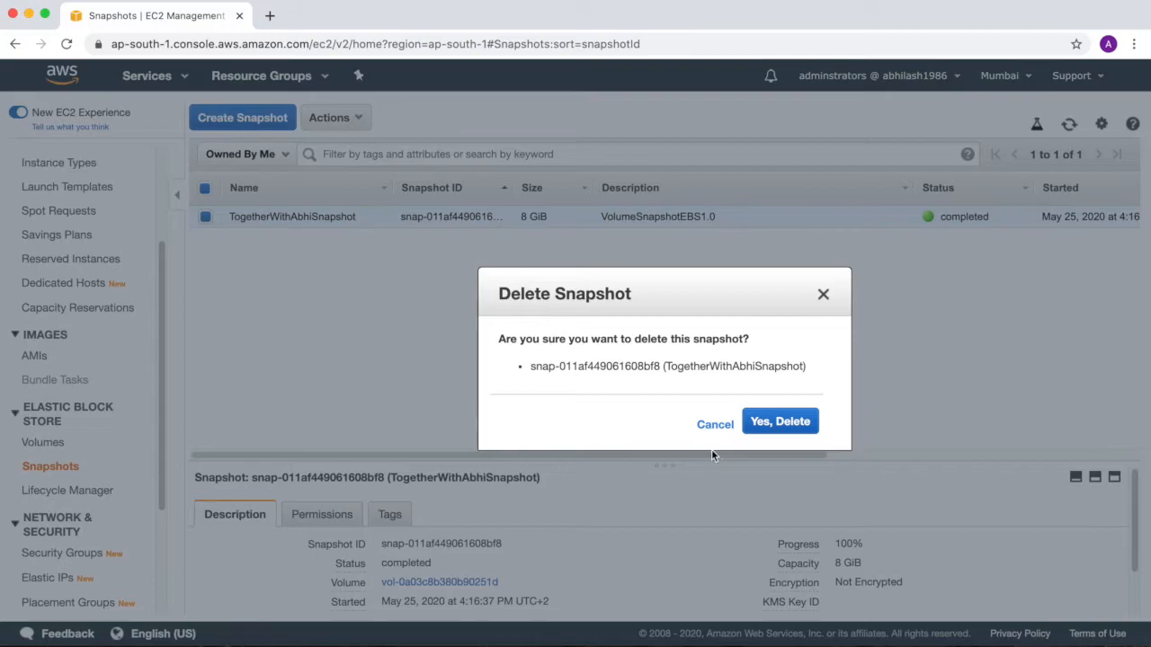
left_click(779, 420)
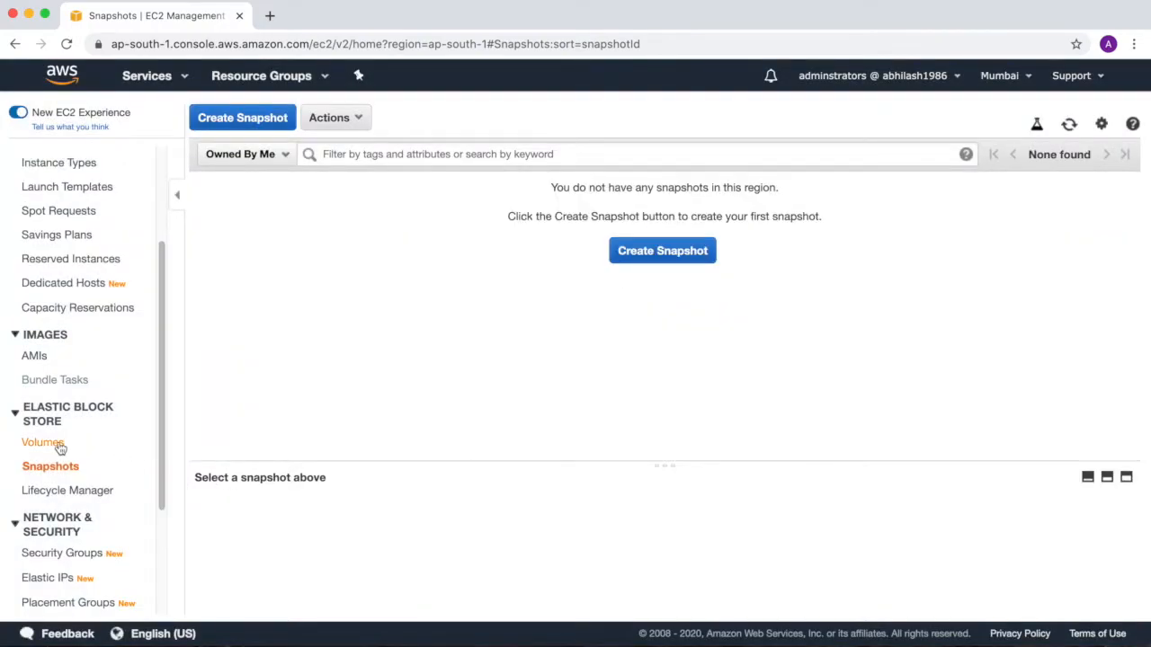
Check which instances the LinuxSnapshots volume can be attached to in ap-south-1a, and close the Attach Volume dialog without attaching it.
left_click(43, 442)
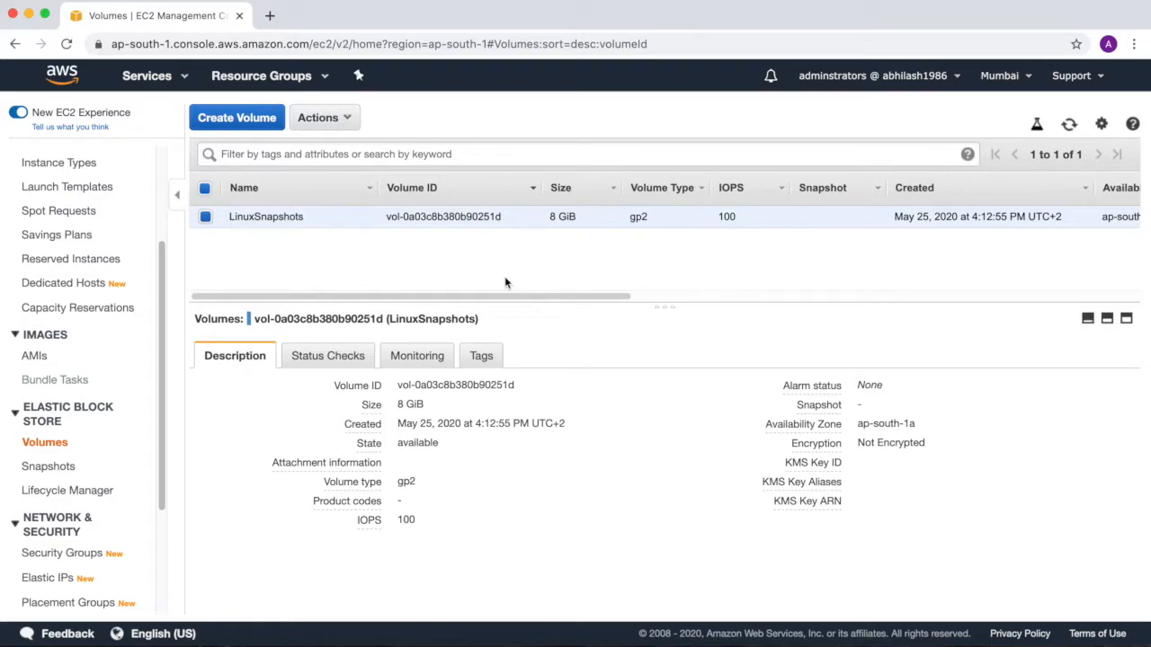
left_click(319, 118)
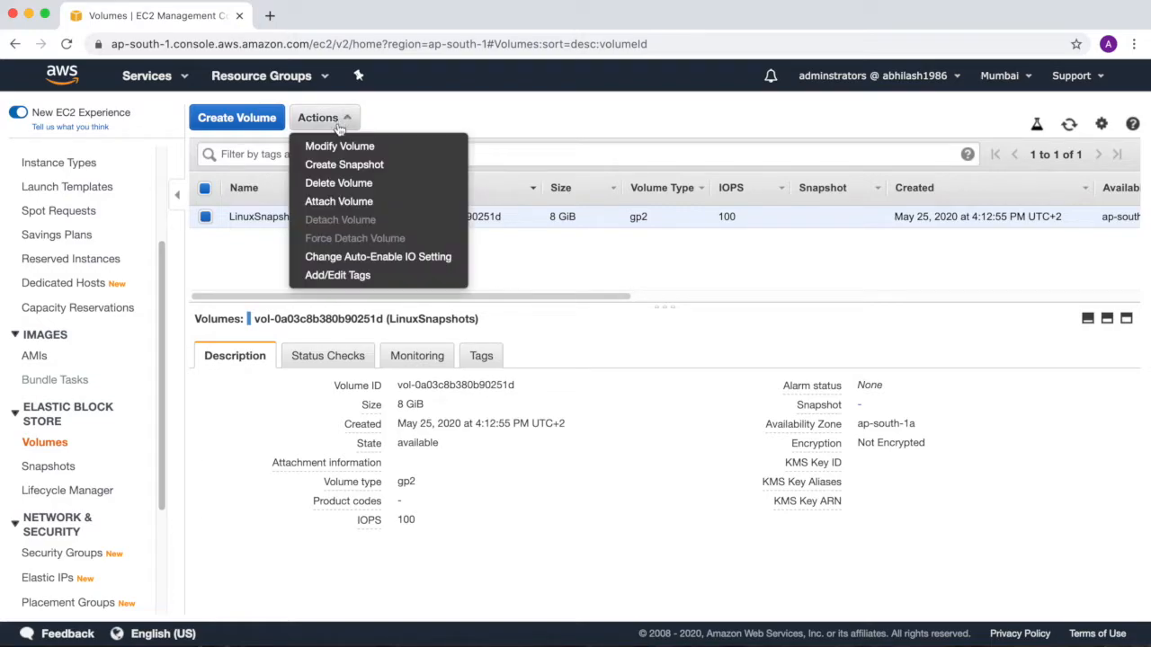
left_click(330, 204)
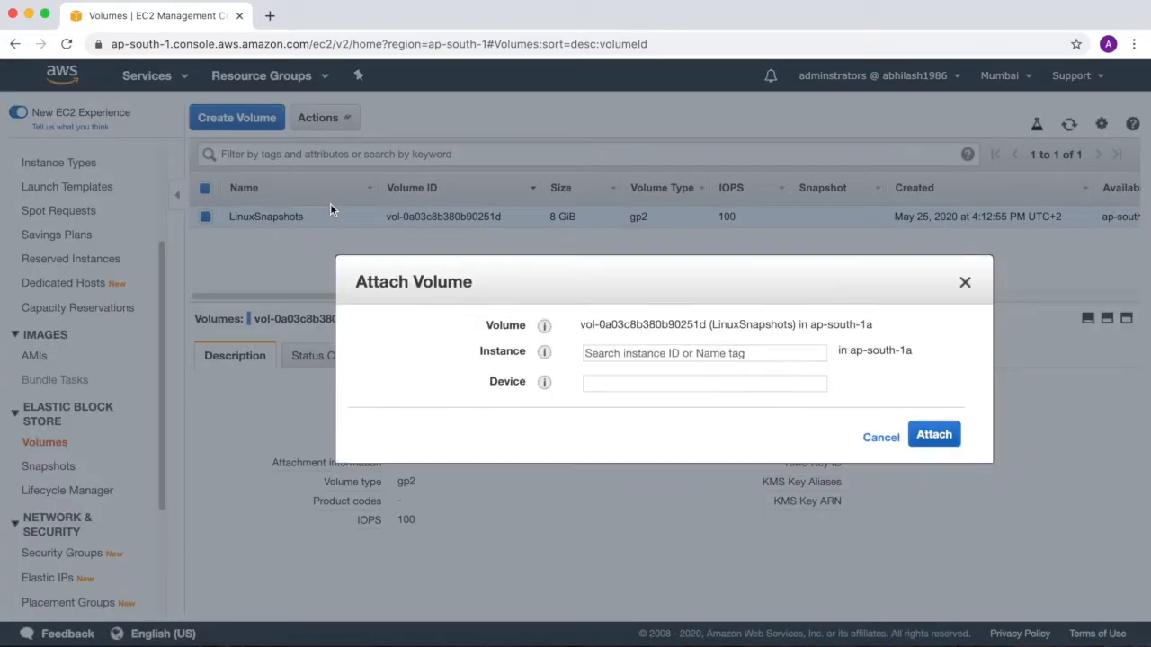
left_click(688, 353)
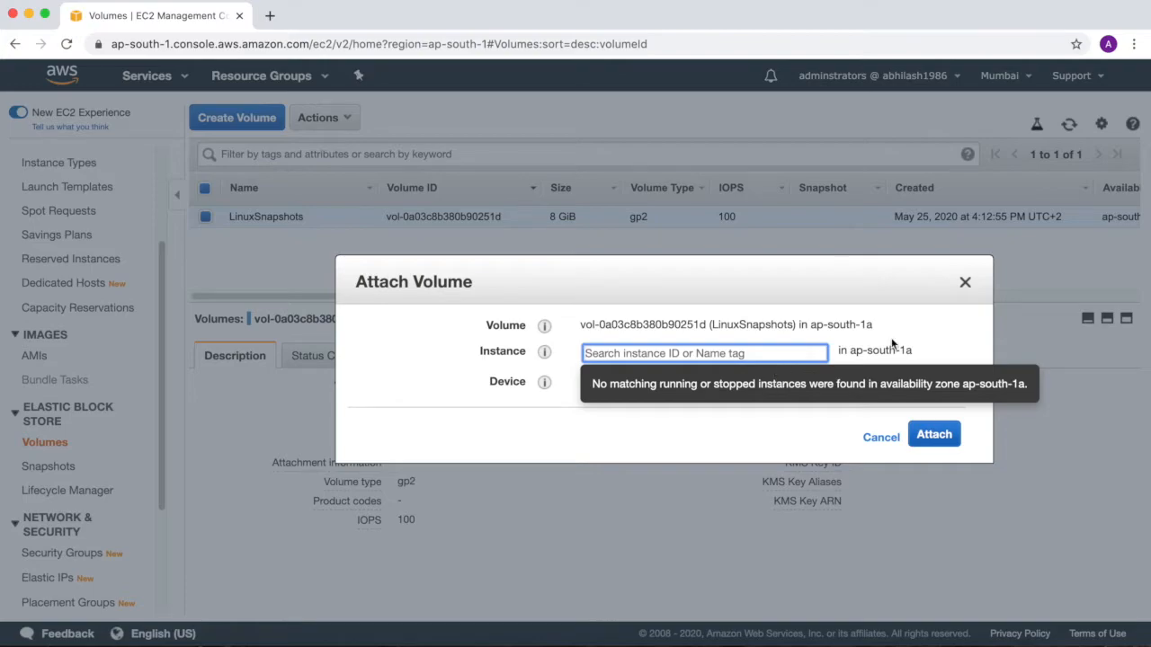
left_click(963, 284)
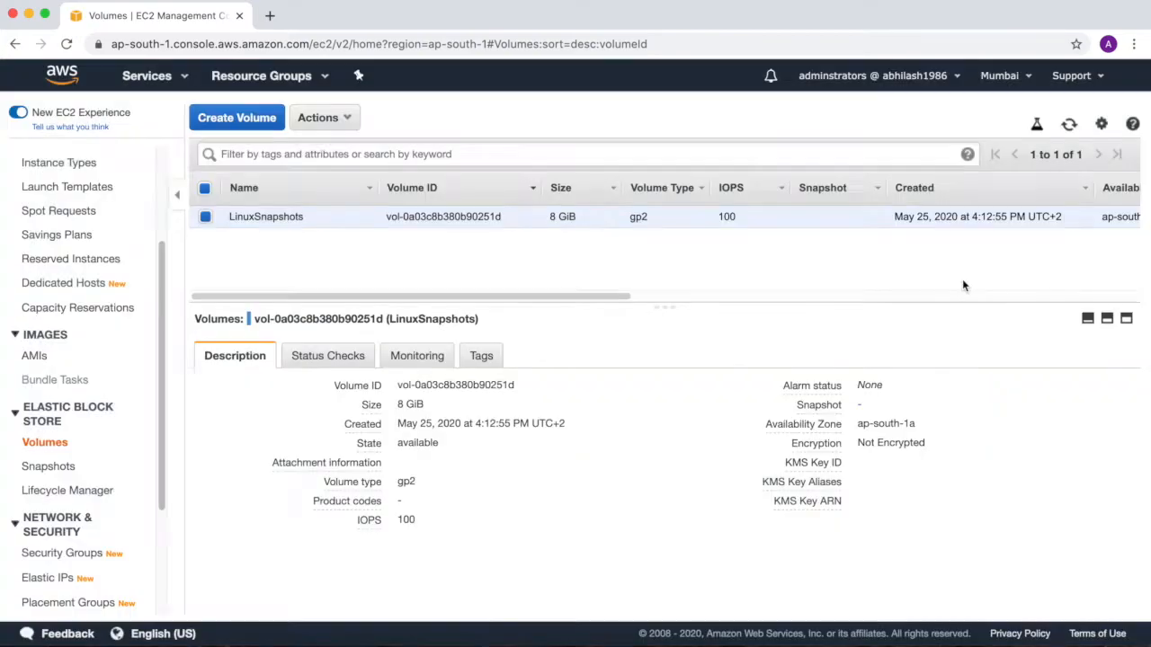
Start launching a new instance in Mumbai, limit the AMIs to free tier only, and search for "windows".
left_click(57, 167)
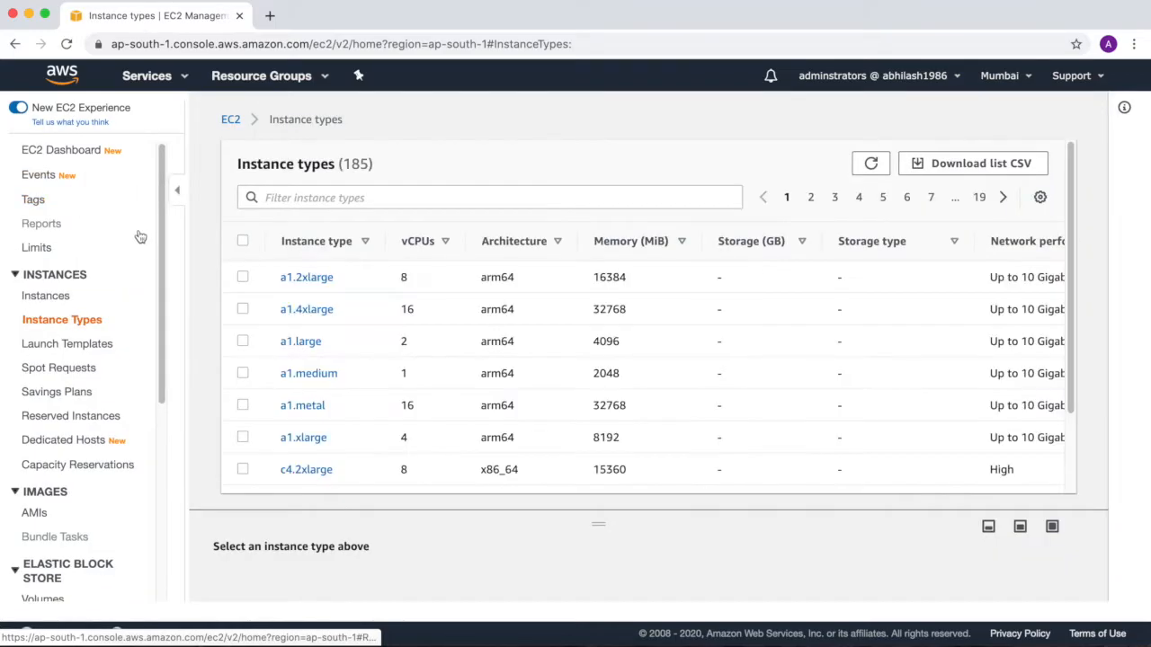
left_click(47, 296)
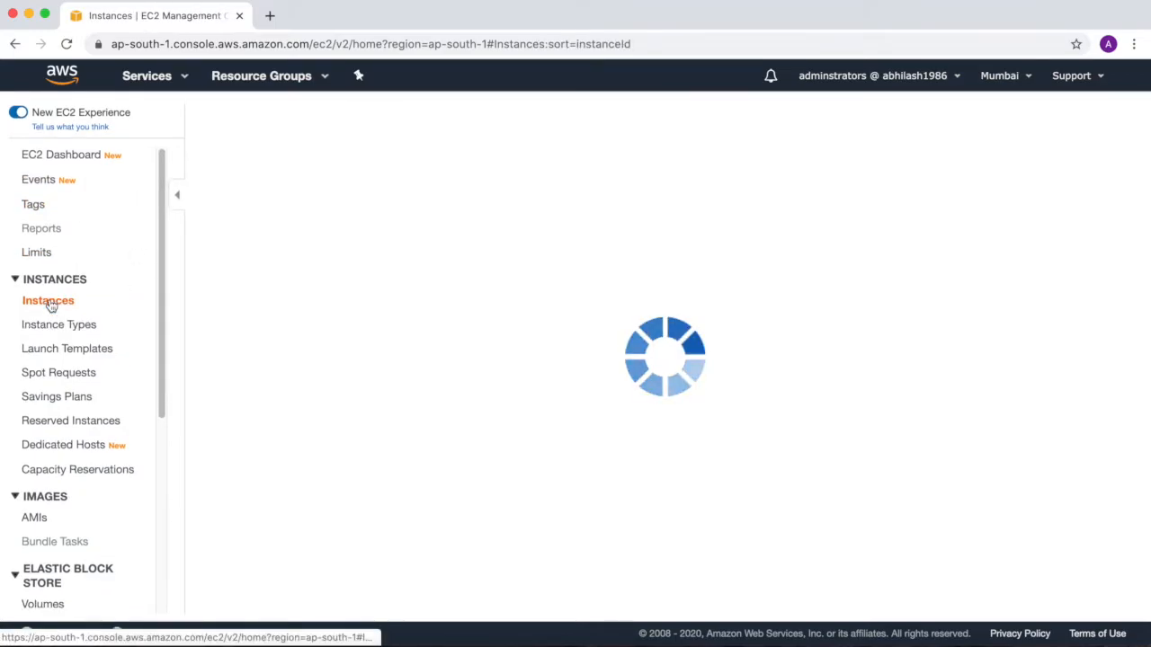
left_click(269, 122)
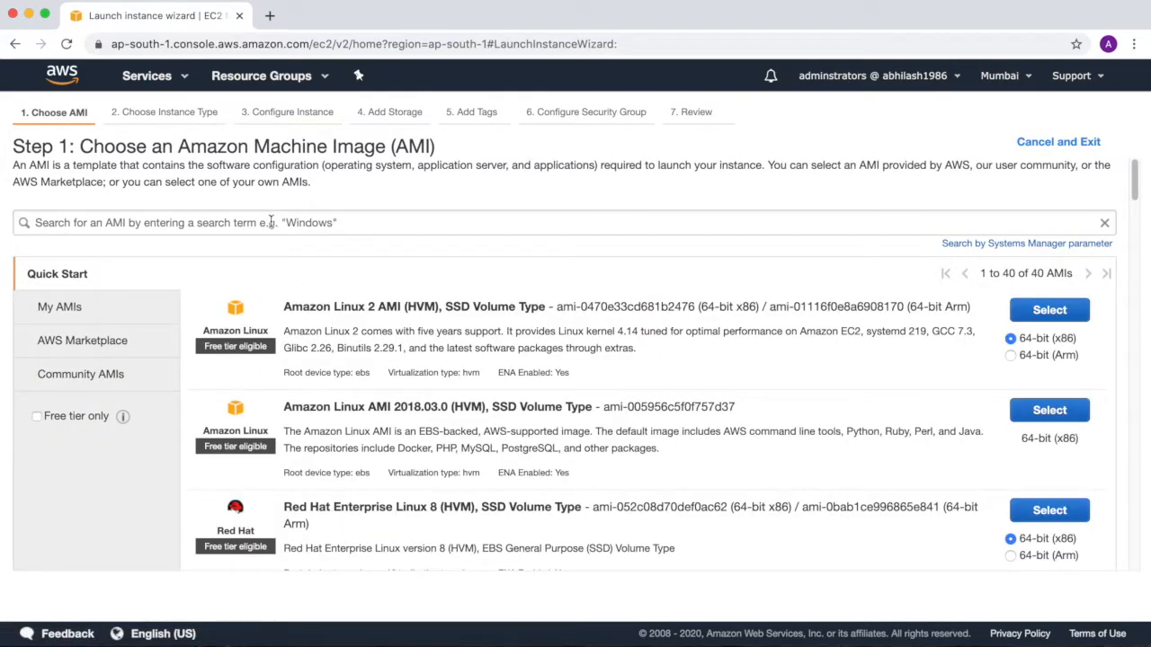
left_click(36, 417)
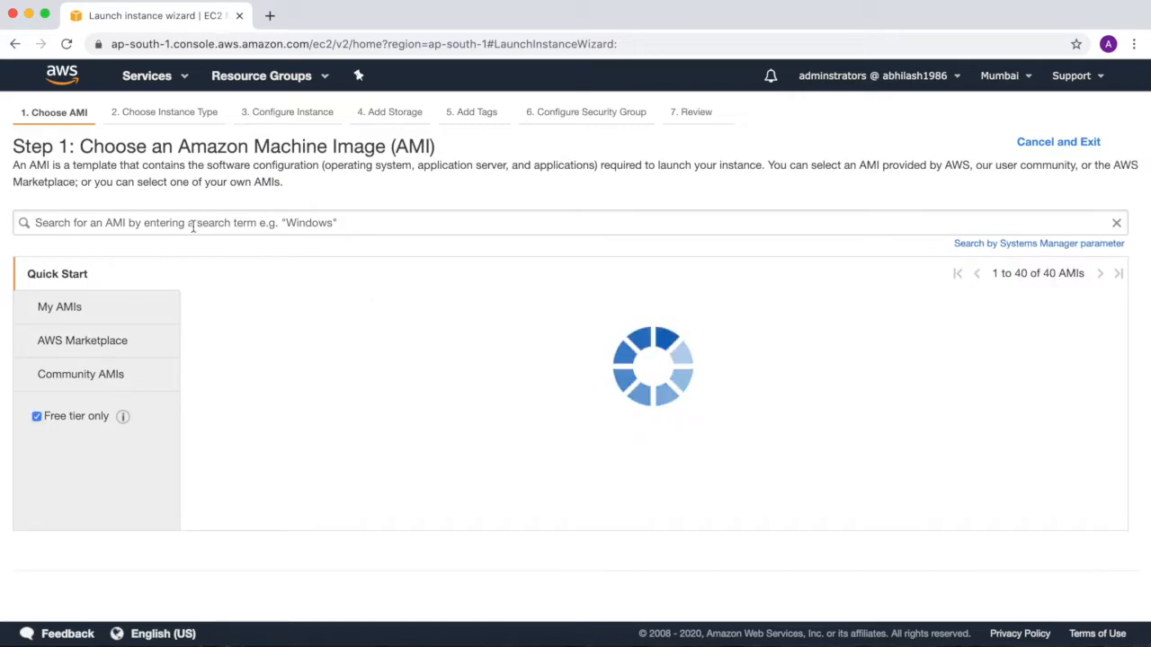
type("wind")
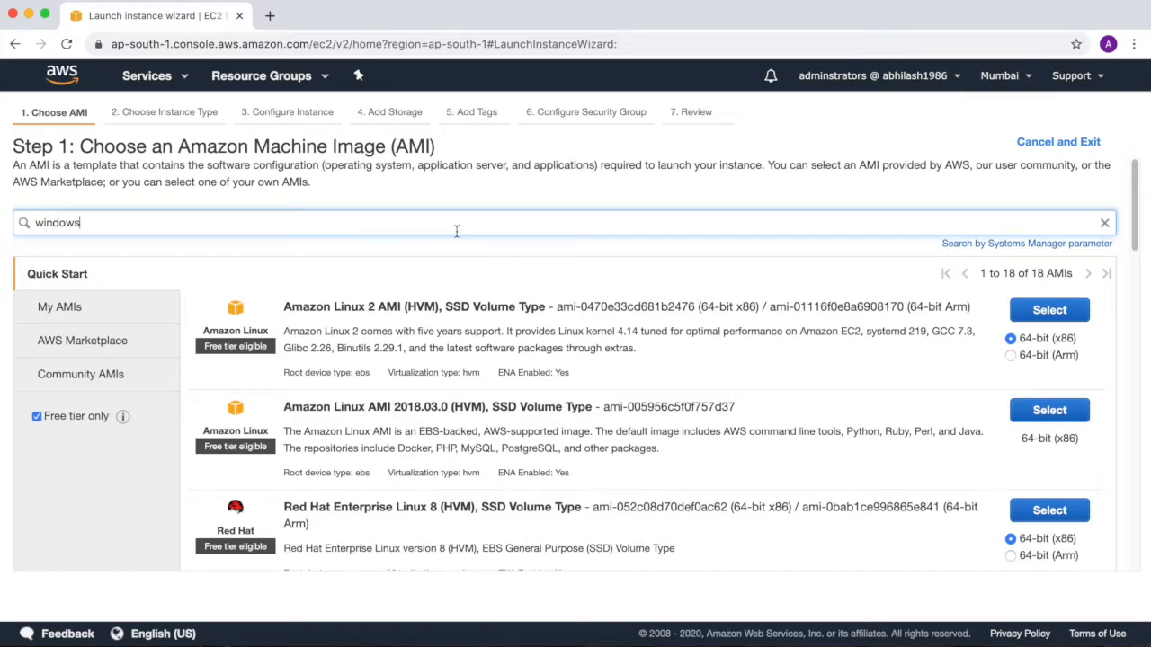
type("ows")
key("Return")
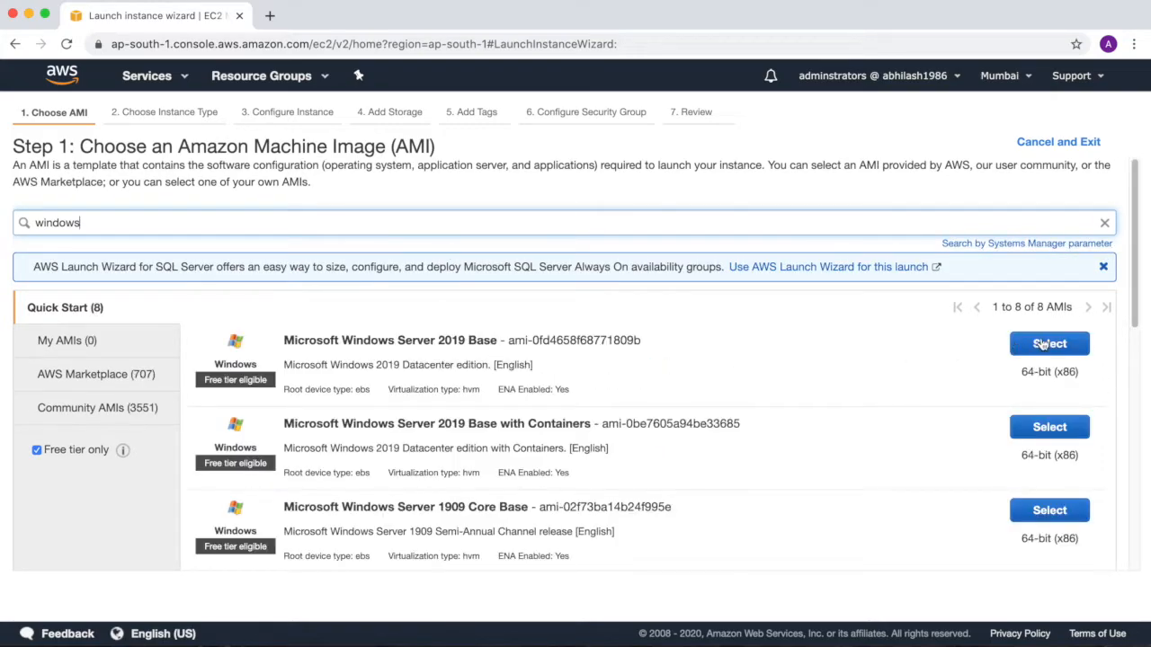
Choose the Microsoft Windows Server 2019 Base AMI with the t2.micro type, keeping the default instance details and storage.
left_click(1043, 345)
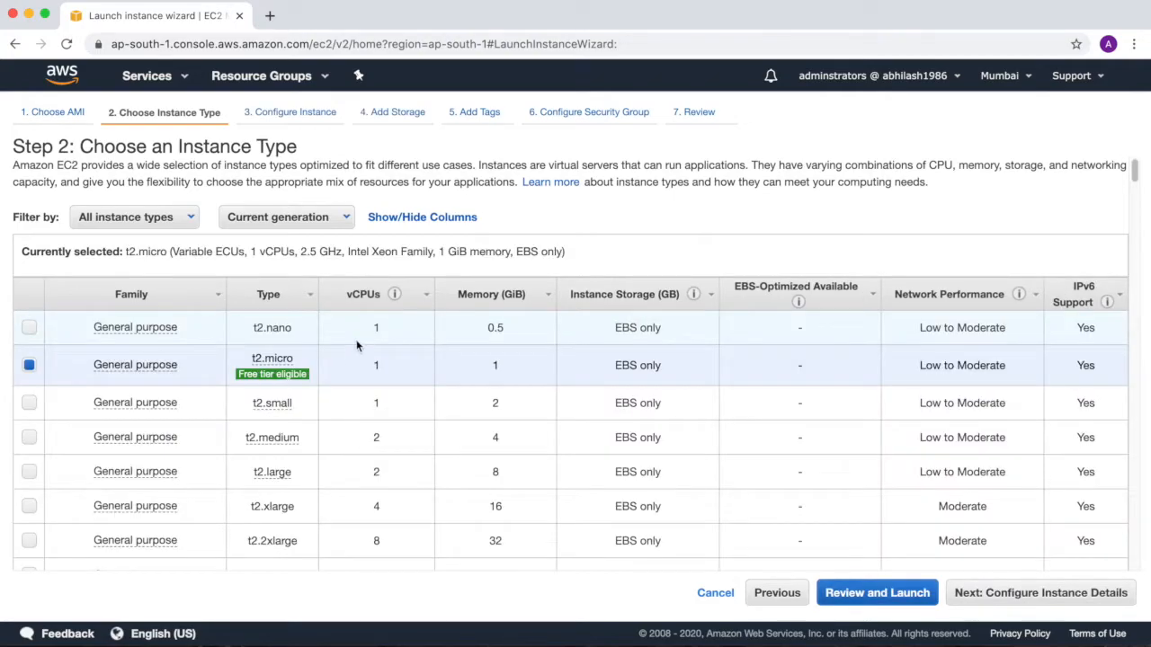
left_click(989, 601)
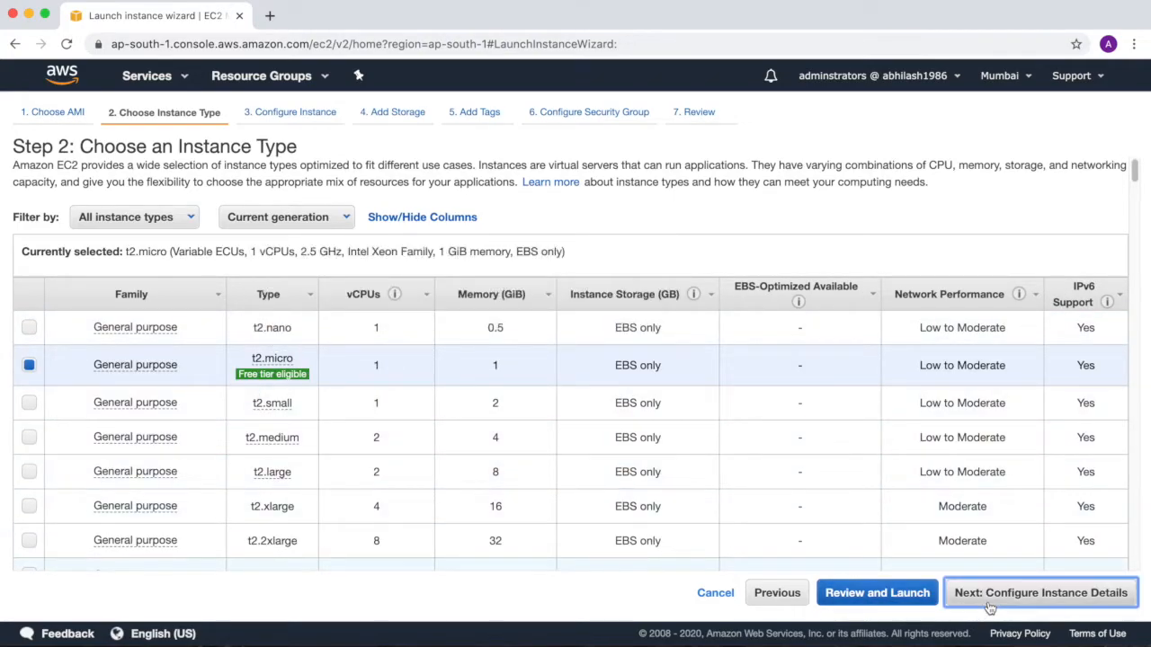
left_click(1043, 600)
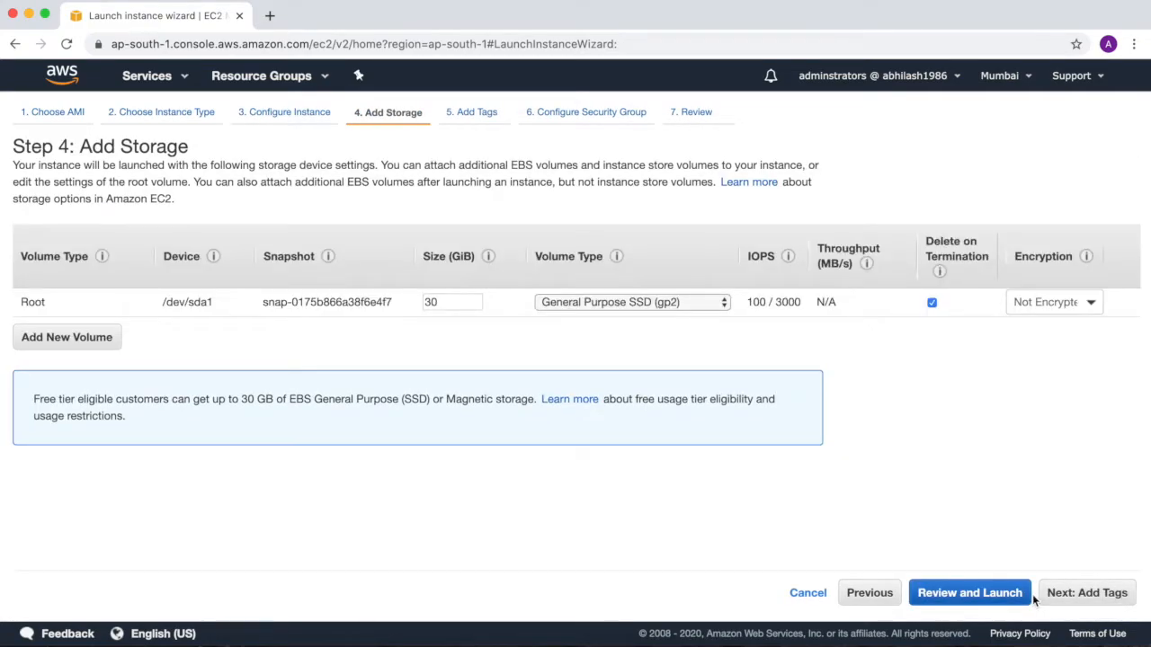
left_click(1083, 596)
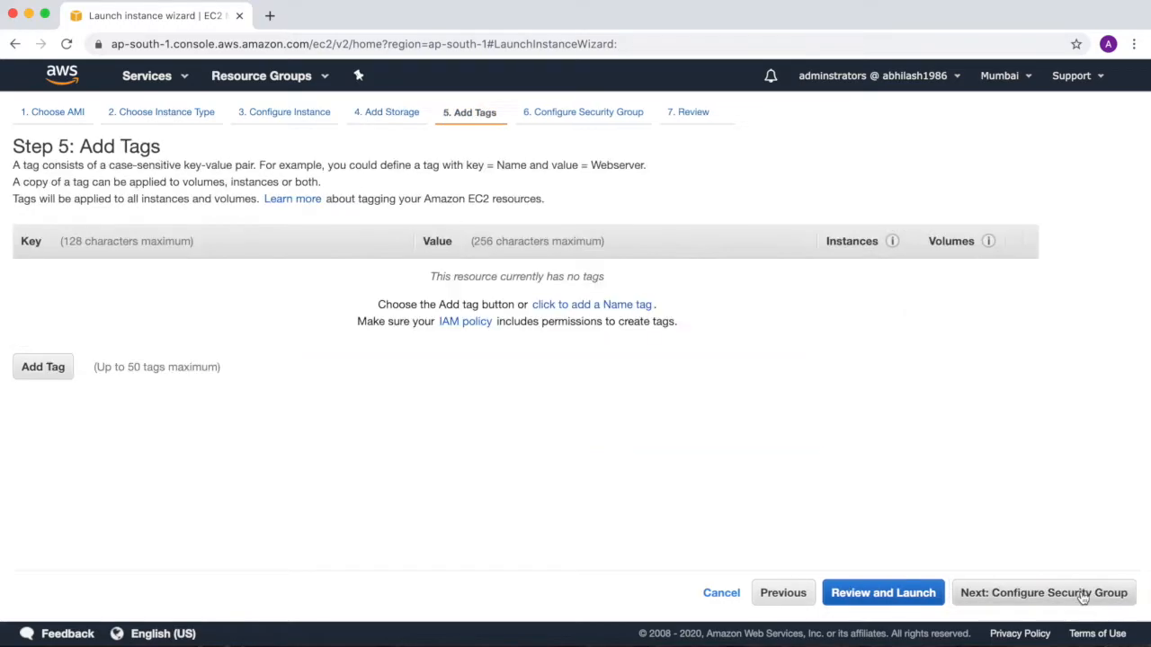
Add a Name tag with the value DestinationWindowsInstance to the new instance and its volumes.
left_click(641, 308)
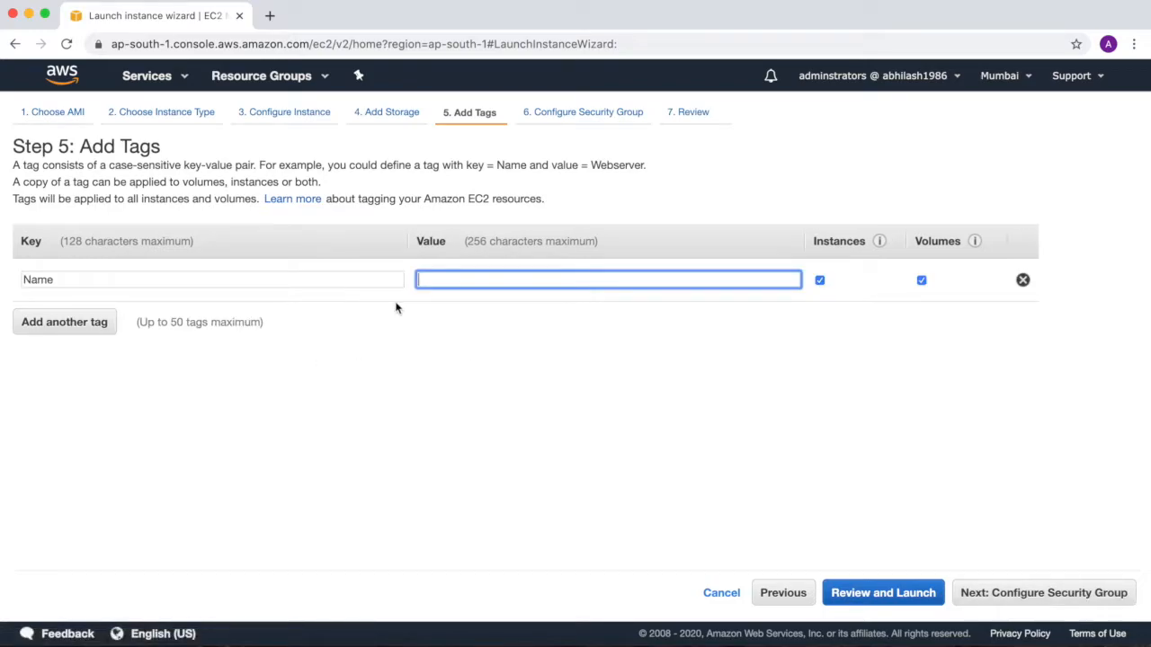
type("Destina")
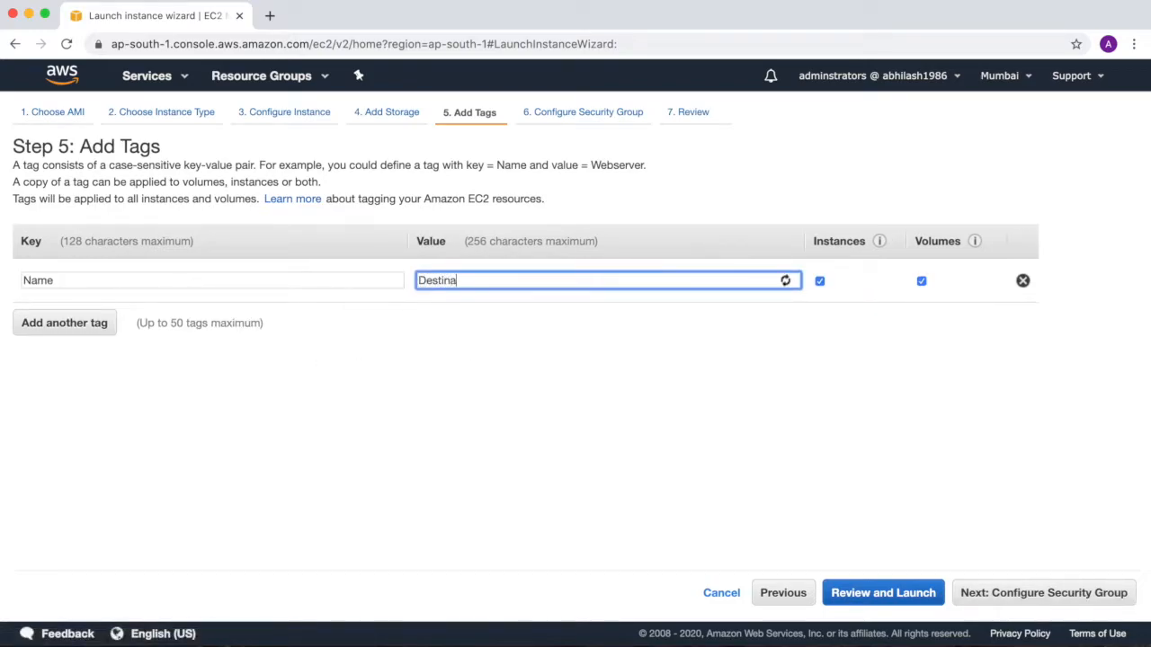
type("tionWindowsInstance")
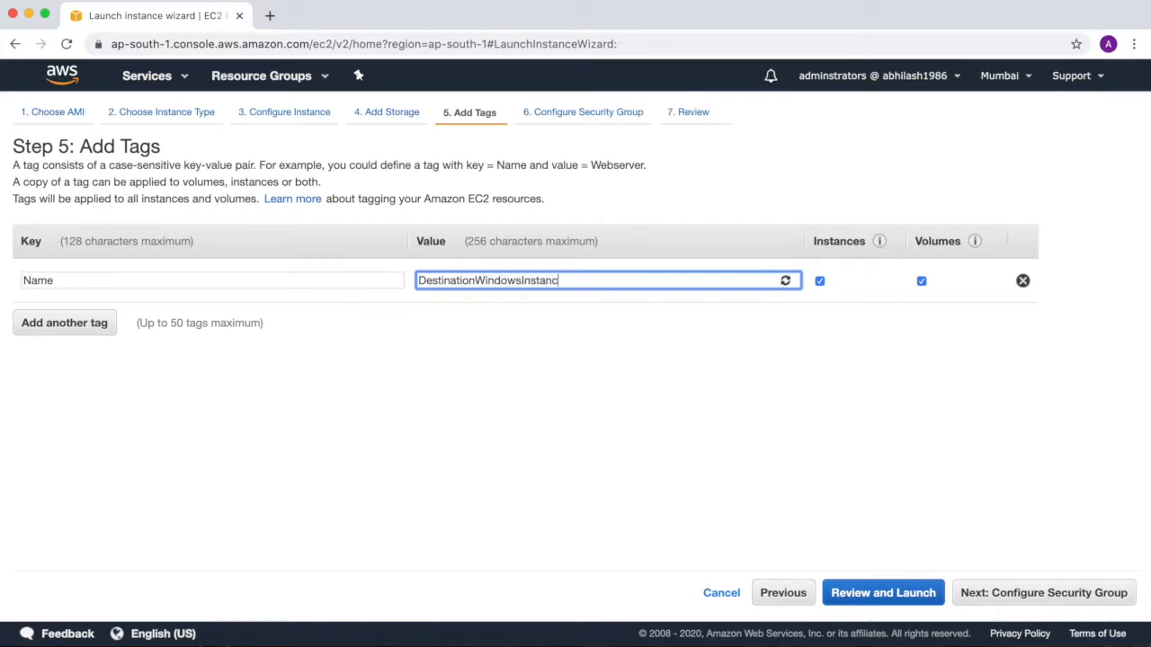
Assign the existing windowssg security group to the instance and proceed to the launch review.
left_click(1059, 592)
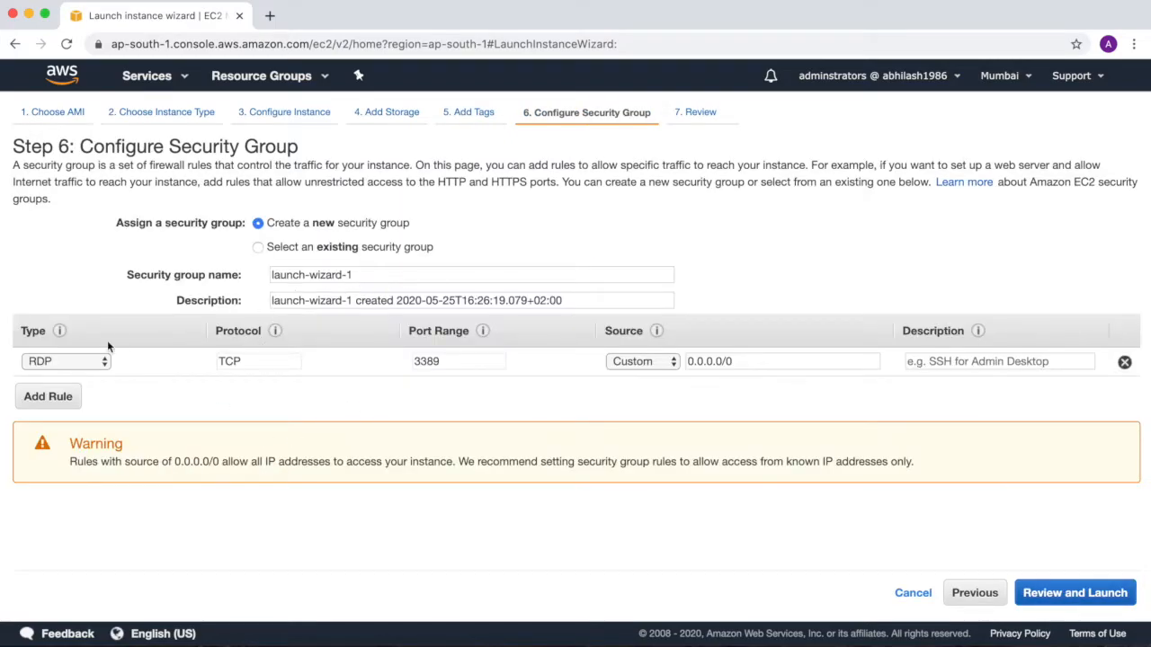
left_click(258, 248)
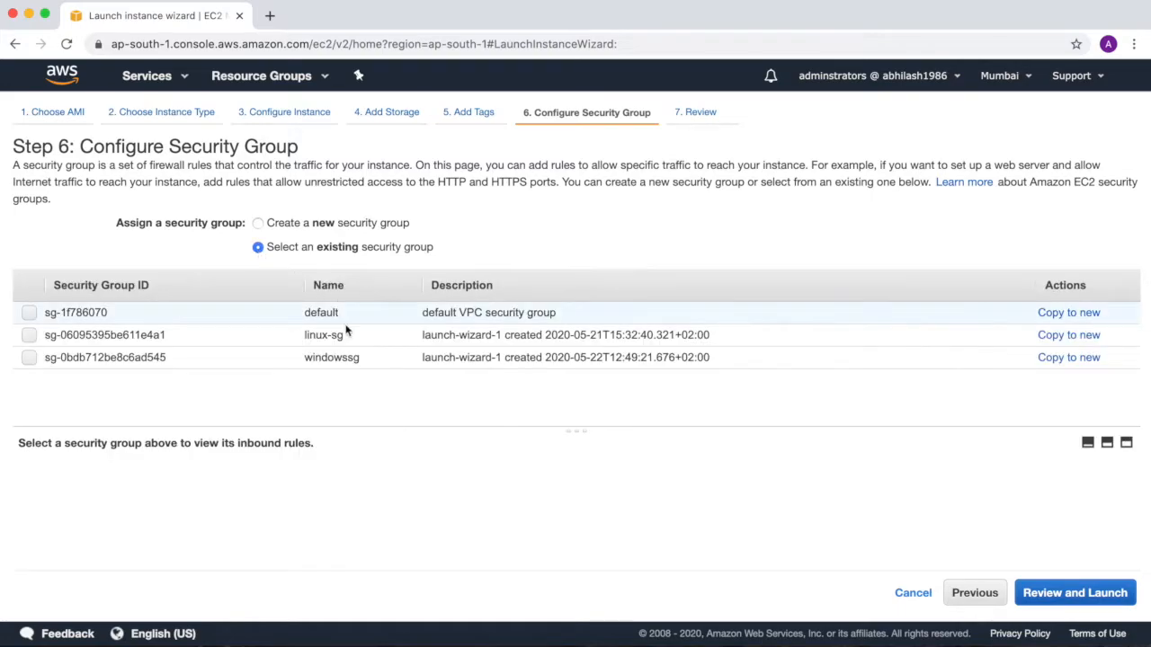
left_click(30, 358)
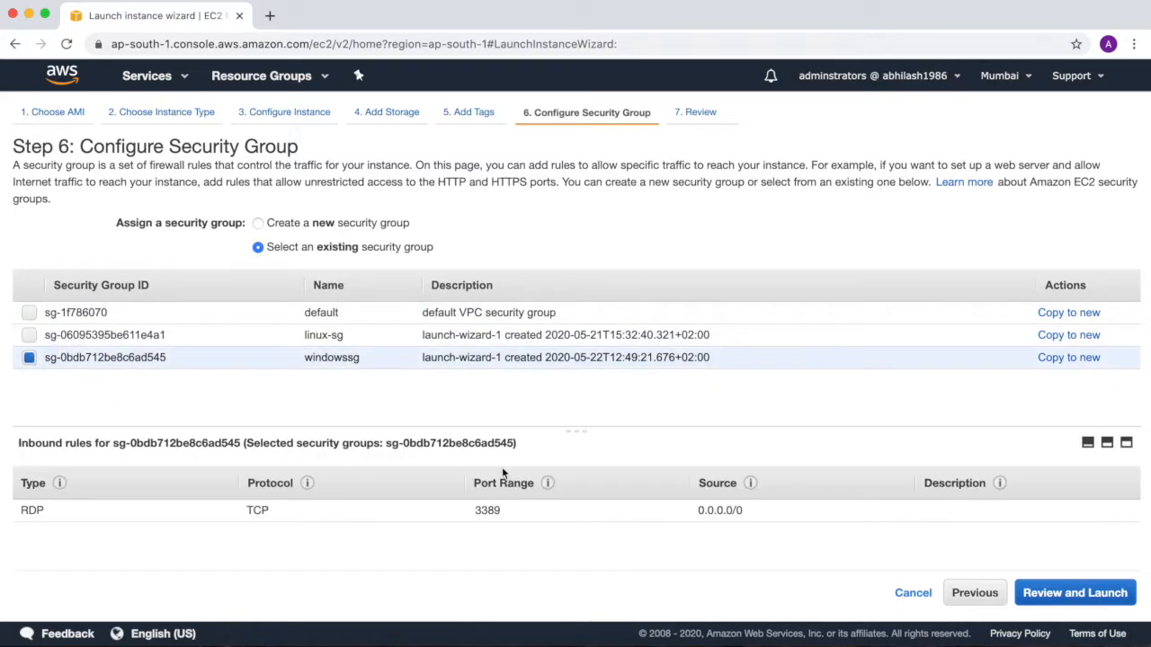
left_click(1062, 594)
Launch the instance with the existing windowskp key pair, acknowledging access to the private key file, and view the instances list.
scroll(531, 456, "down", 3)
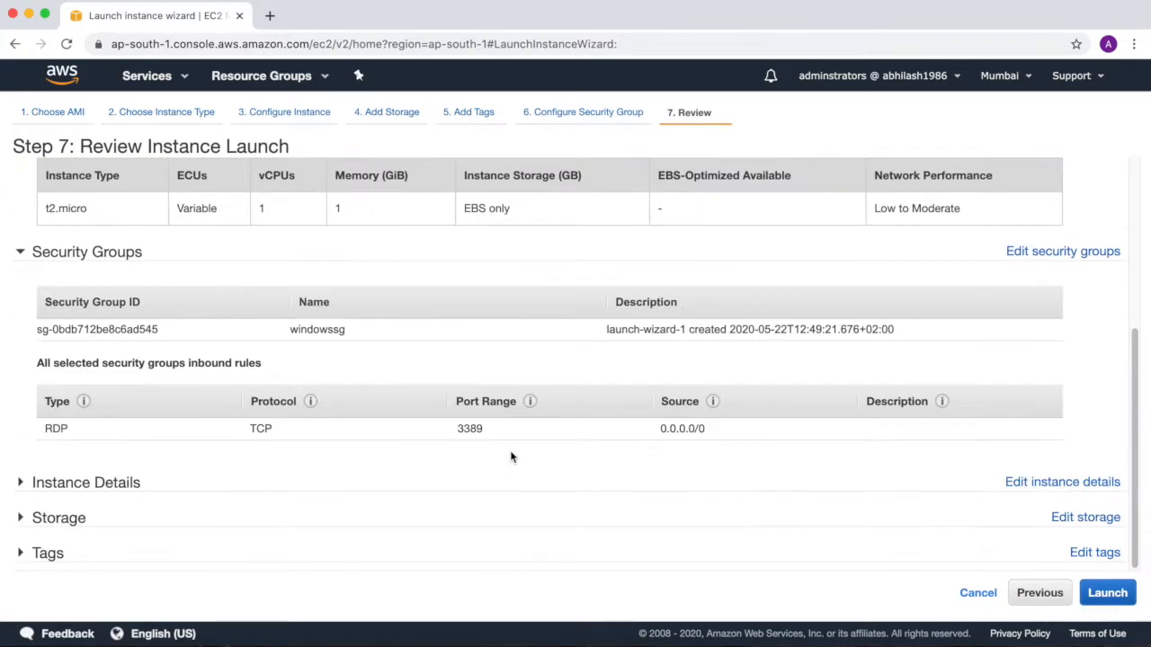
left_click(1115, 595)
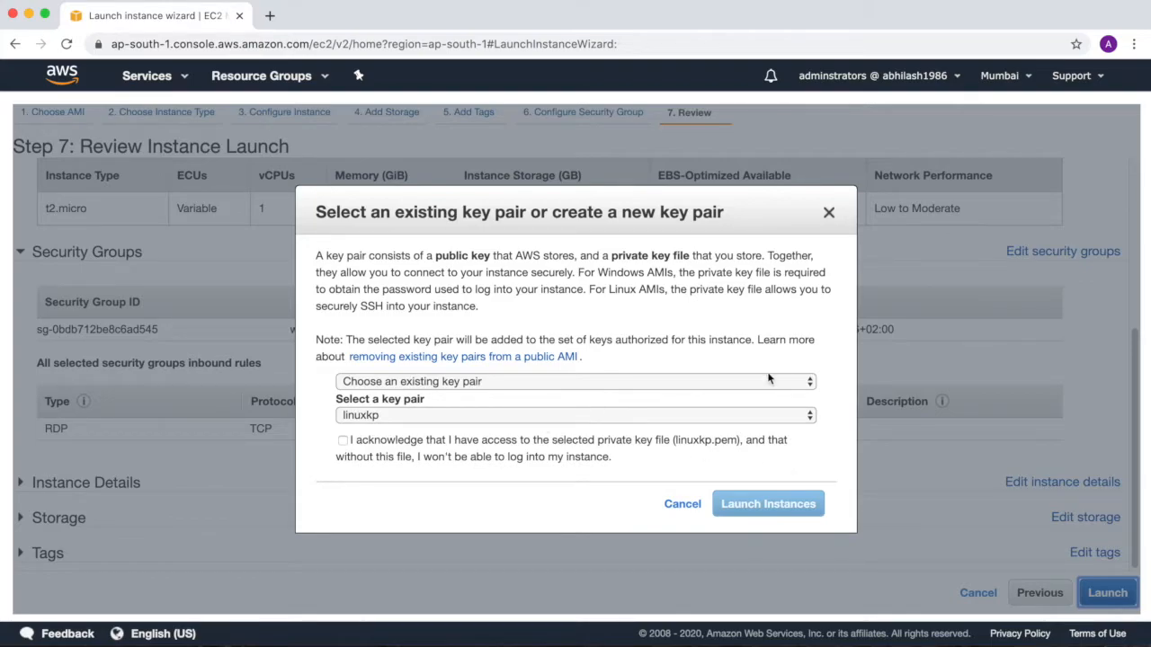
left_click(802, 385)
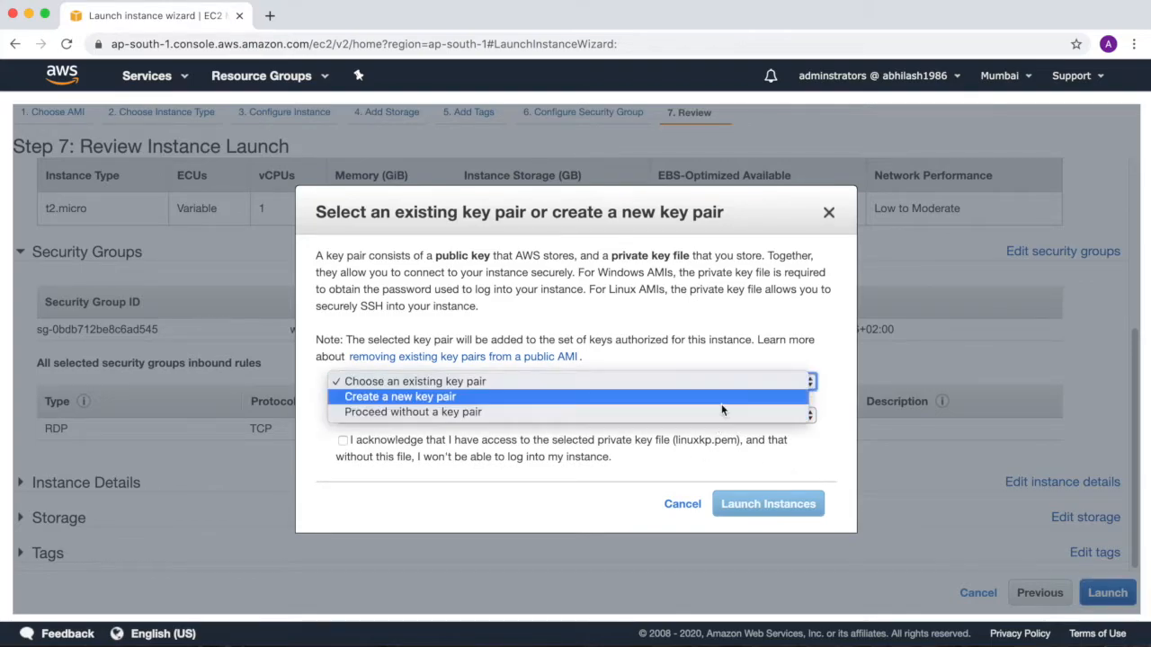
left_click(719, 381)
left_click(762, 416)
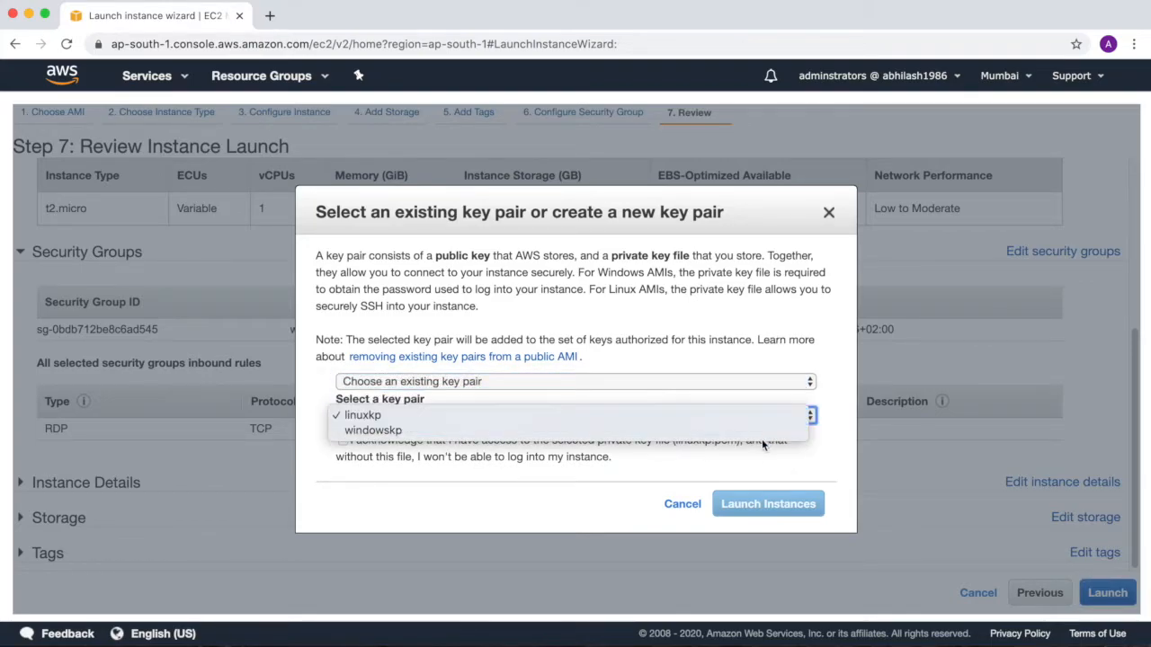
left_click(761, 431)
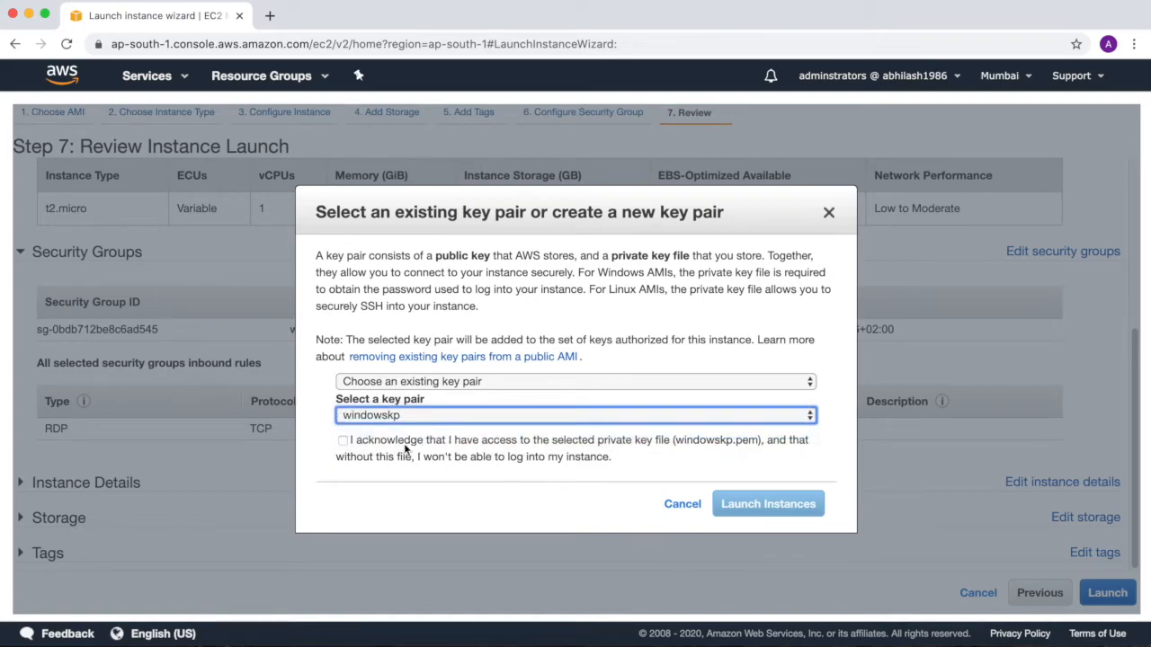
left_click(341, 442)
left_click(768, 504)
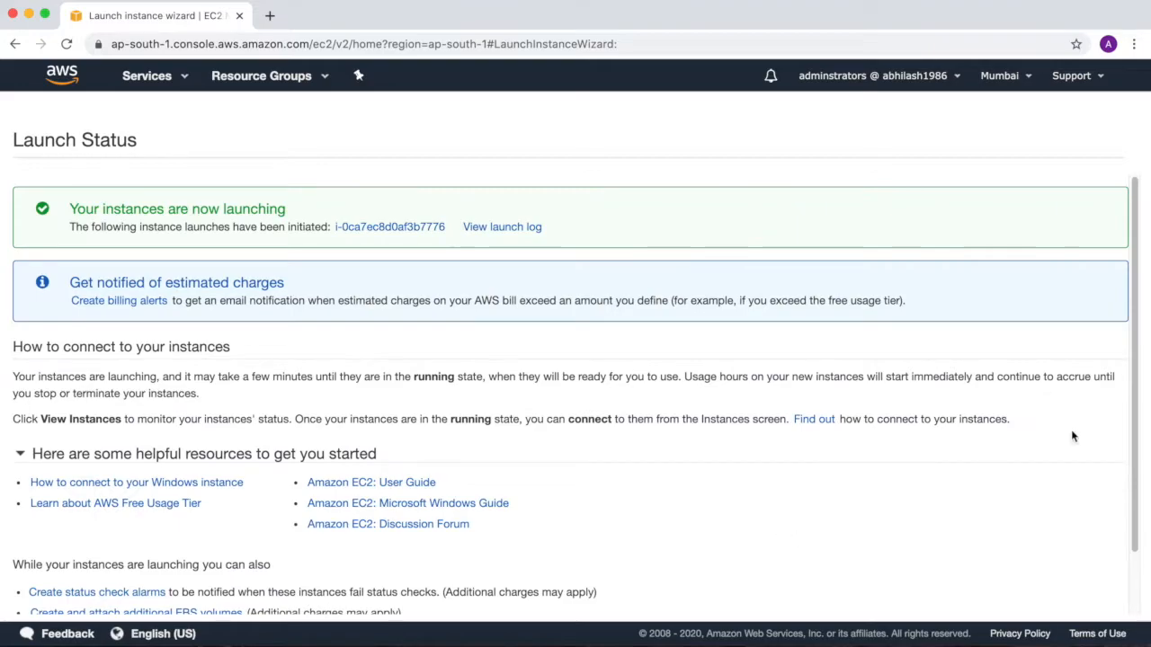
scroll(1137, 467, "down", 5)
left_click(1075, 605)
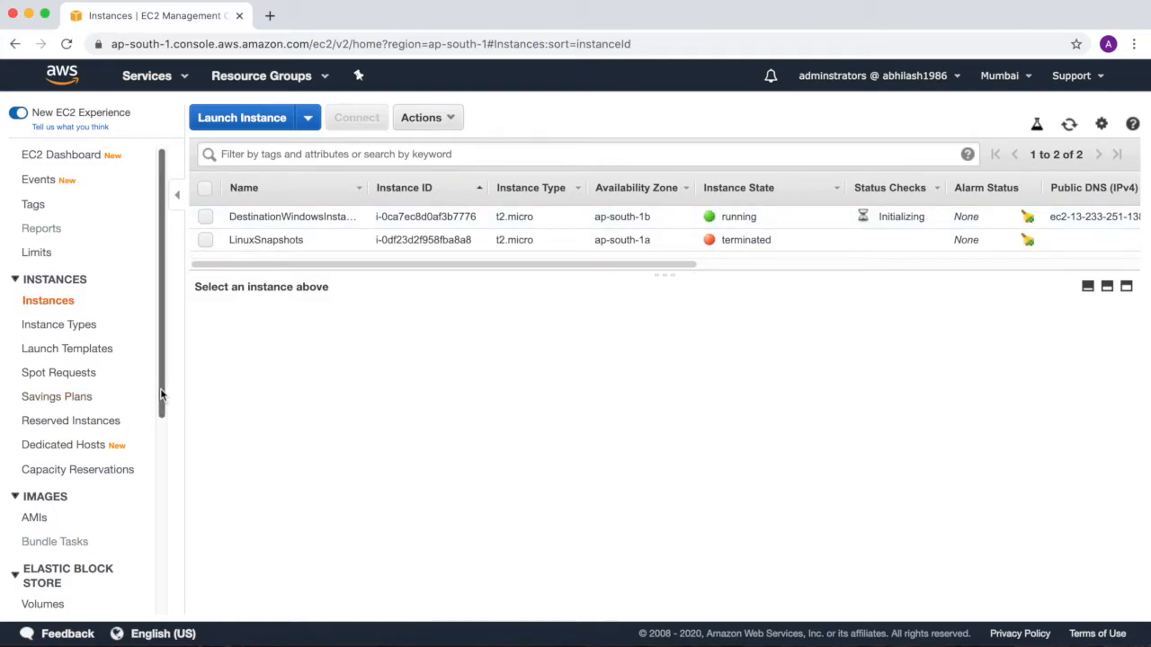
Check which instances the LinuxSnapshots volume can be attached to, and close the Attach Volume dialog without attaching it.
left_click_drag(160, 394, 159, 538)
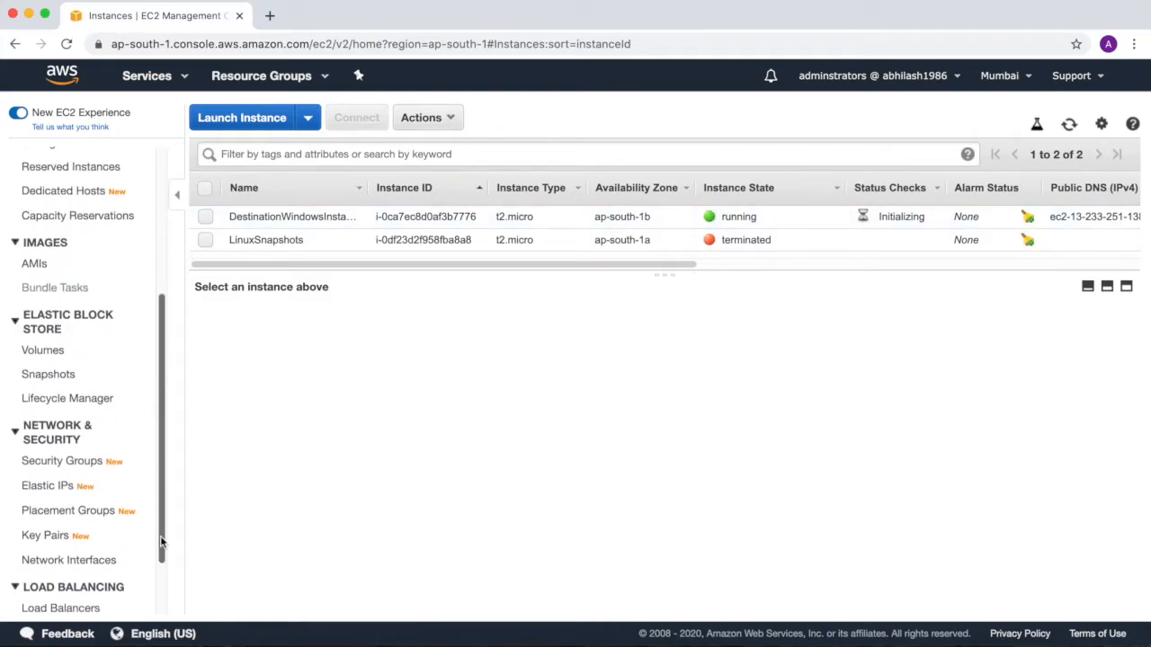
left_click(42, 349)
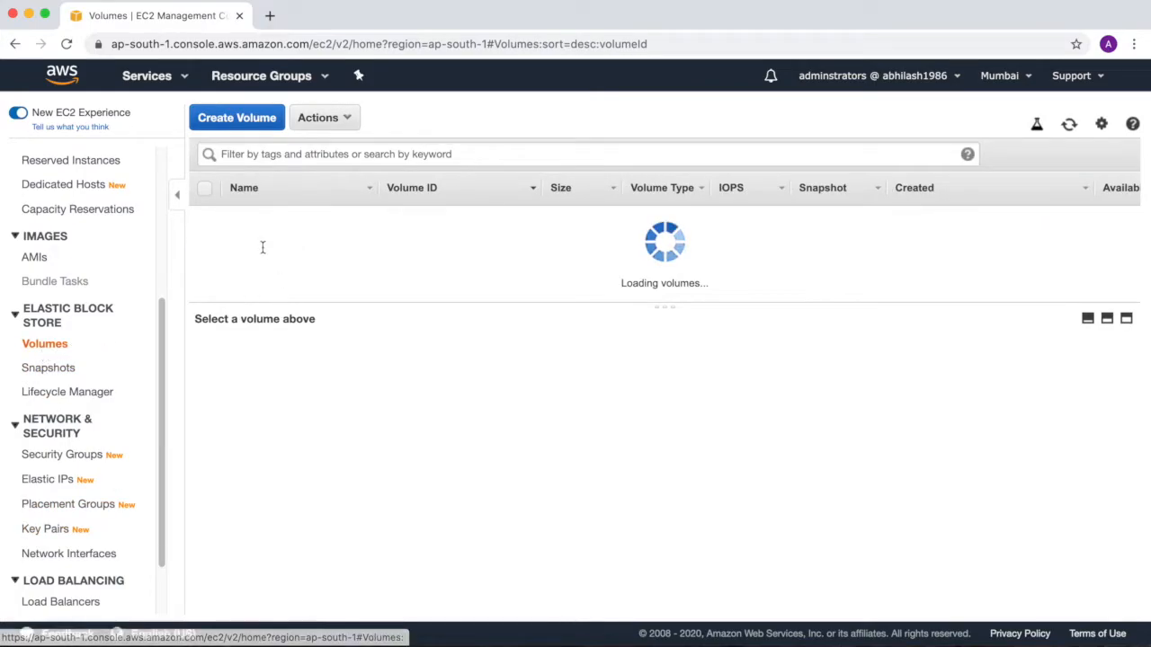
left_click_drag(239, 217, 354, 217)
left_click_drag(263, 239, 343, 244)
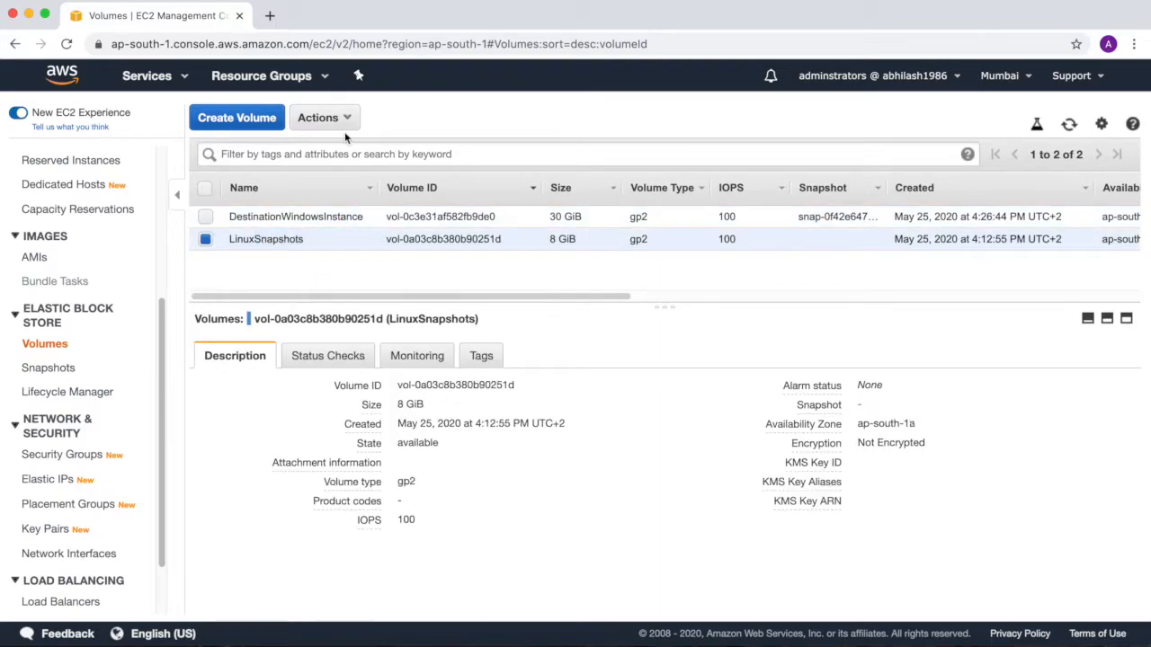
left_click(324, 118)
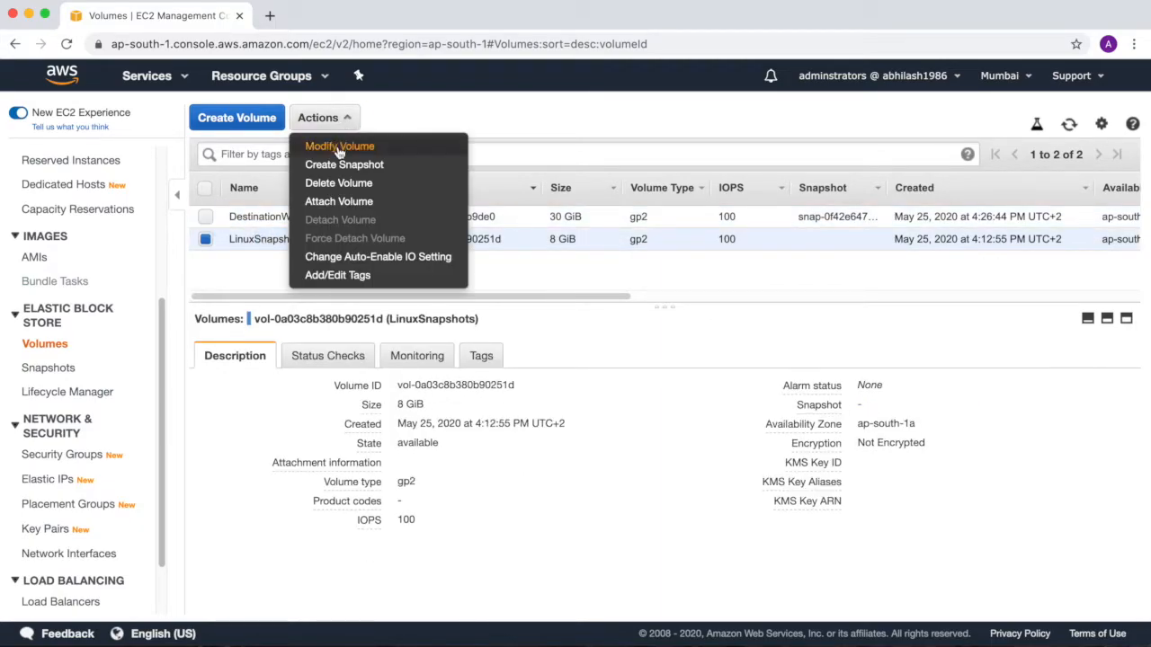
left_click(340, 202)
left_click(819, 354)
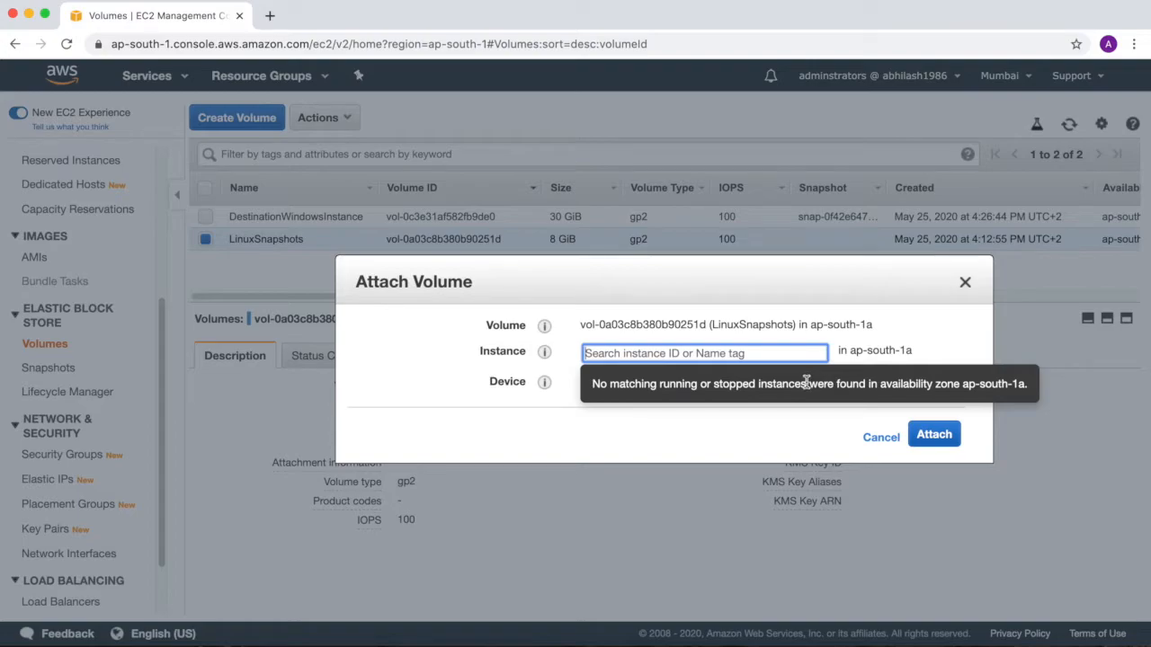
left_click(965, 283)
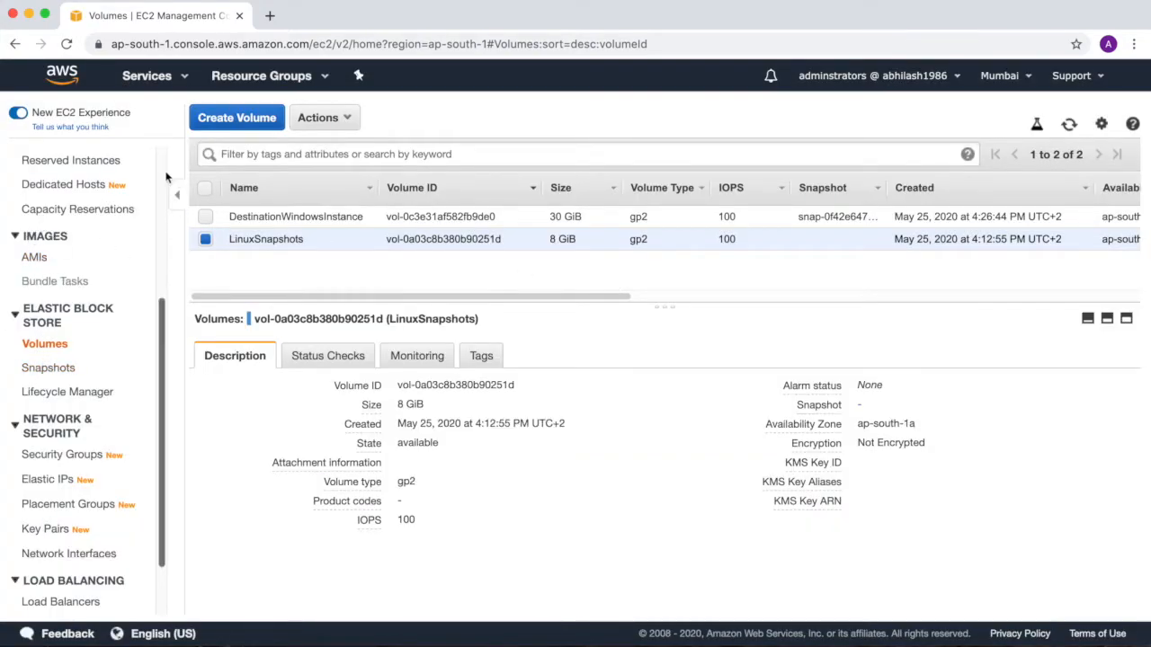
Copy the instance ID of DestinationWindowsInstance from its description in the instances list.
scroll(161, 170, "up", 6)
left_click(38, 302)
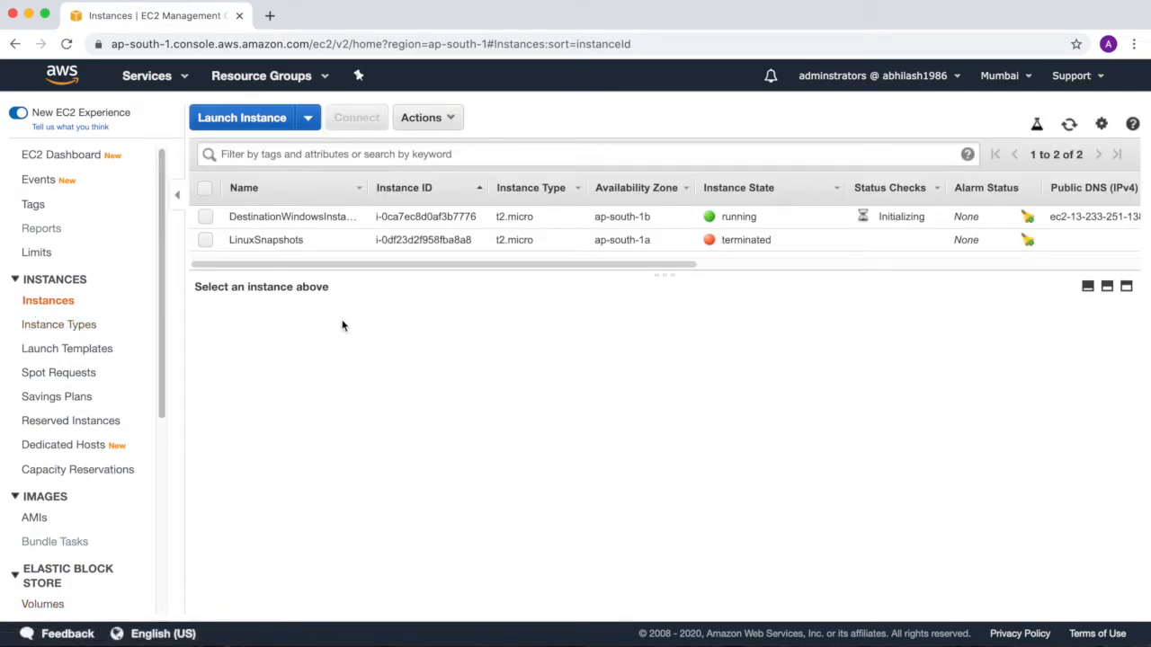
double_click(437, 218)
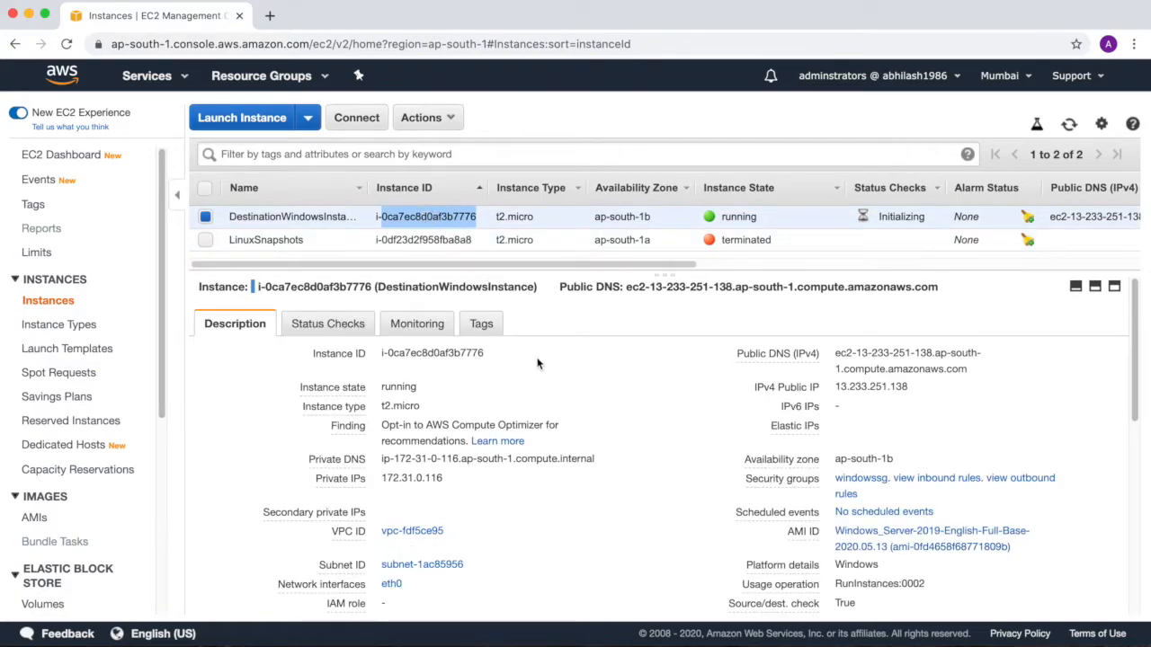
left_click_drag(382, 353, 460, 355)
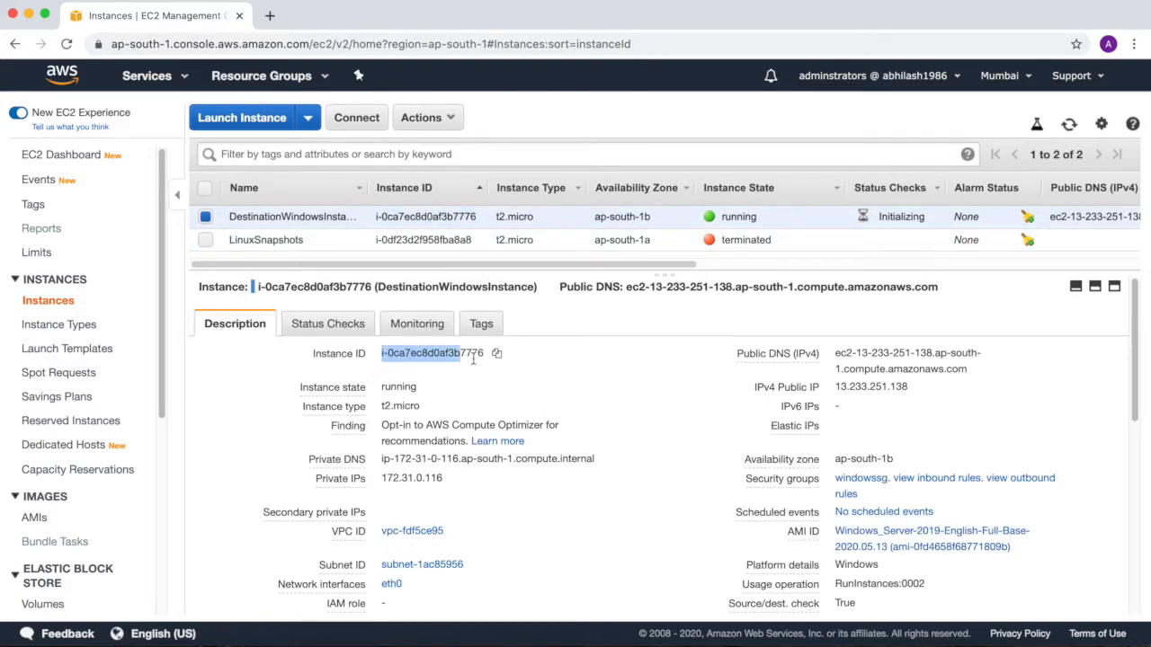
left_click(498, 356)
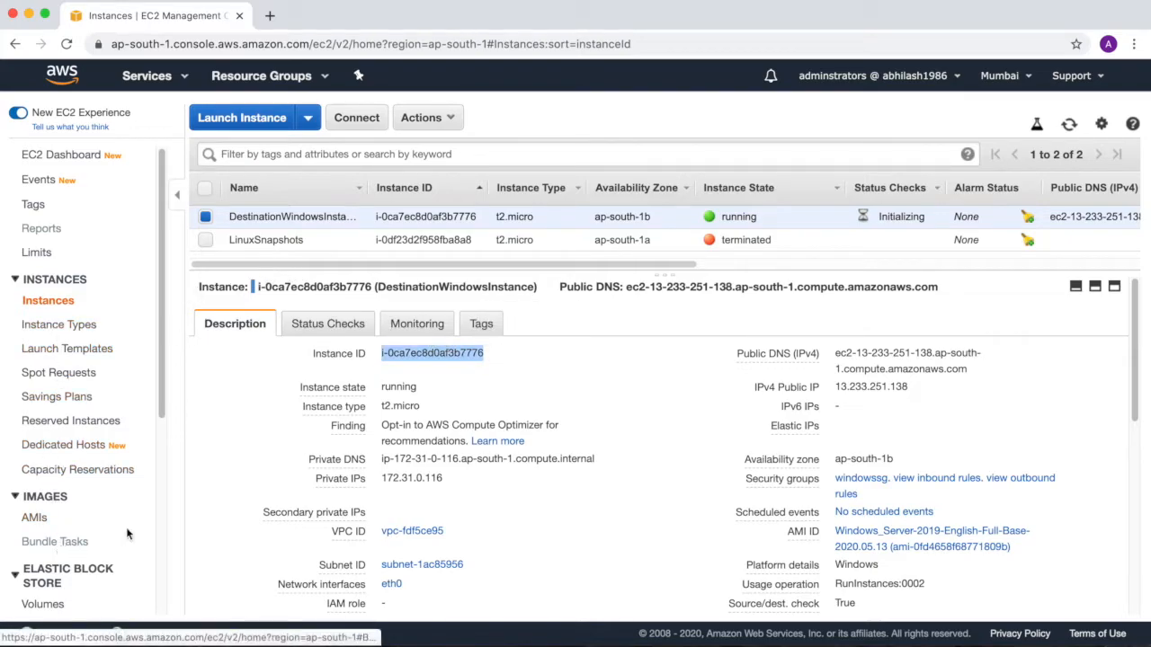
Start attaching the LinuxSnapshots volume and paste the copied instance ID i-0ca7ec8d0af3b7776 as the target instance.
left_click(42, 604)
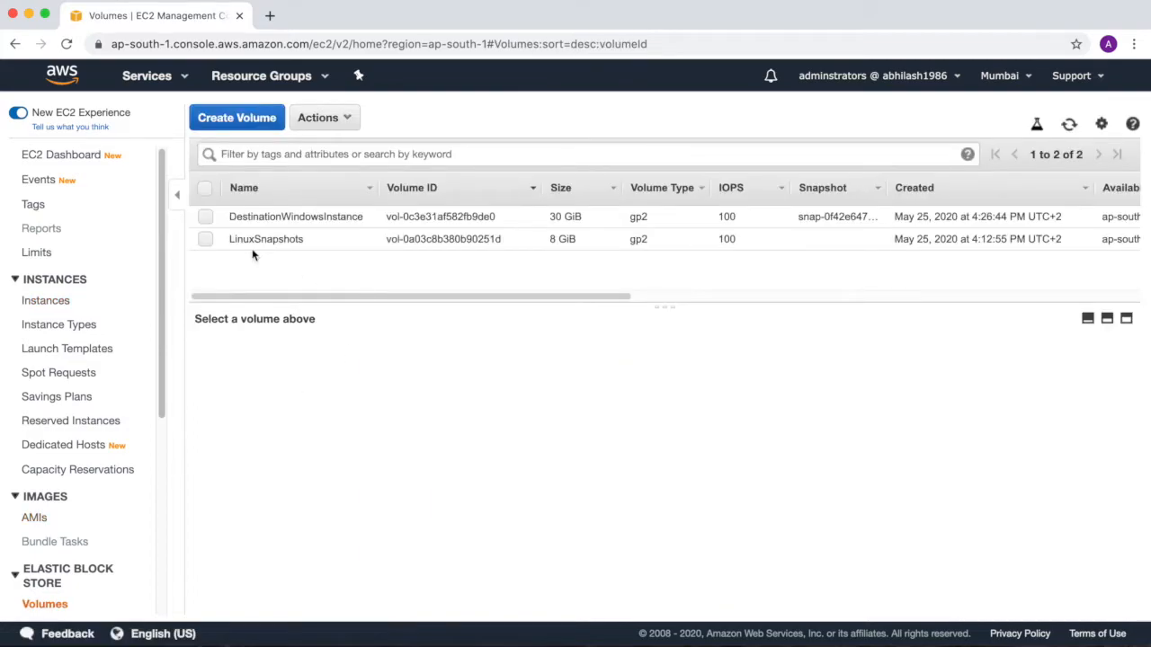
left_click(205, 239)
left_click(321, 118)
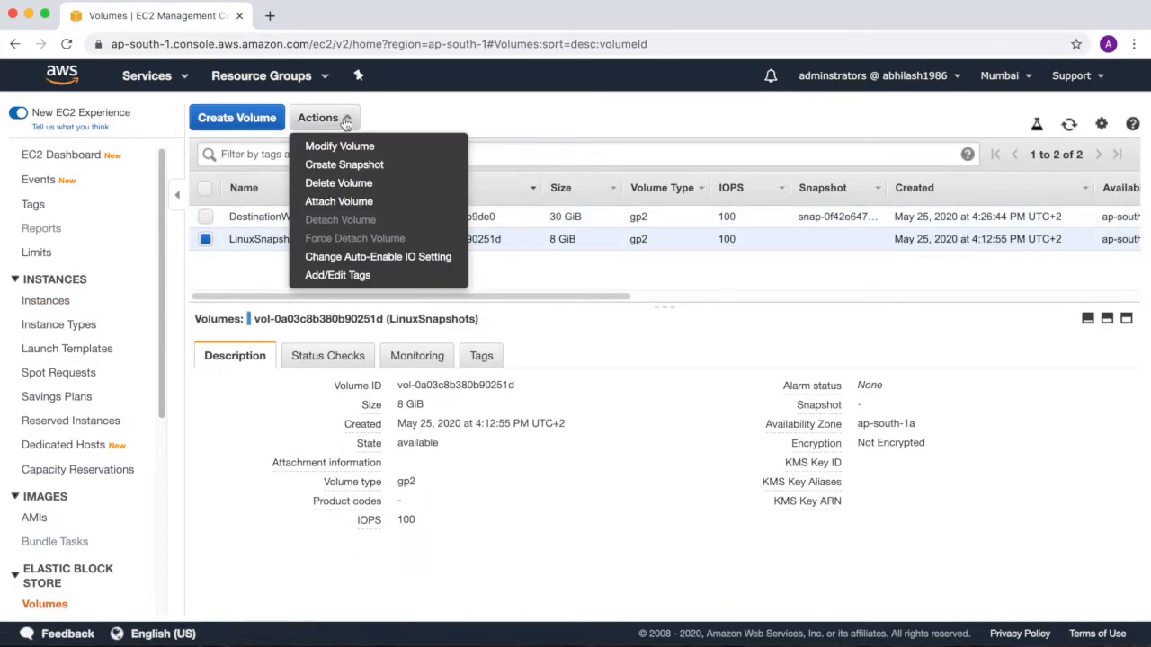
left_click(340, 199)
left_click(691, 353)
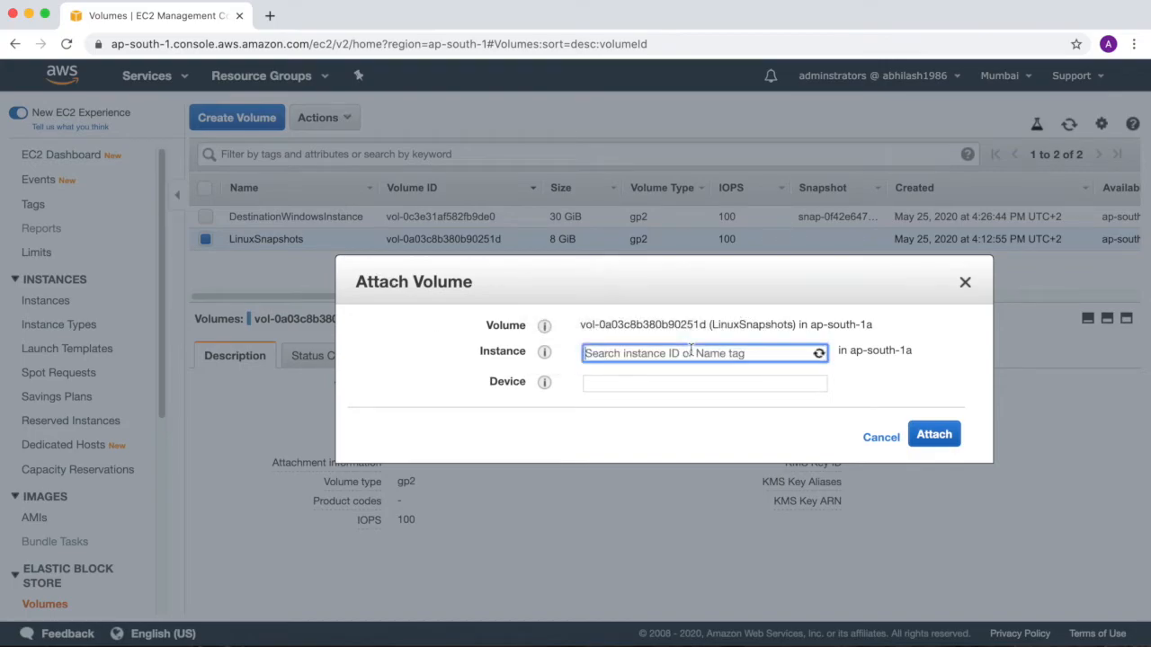
key("super+v")
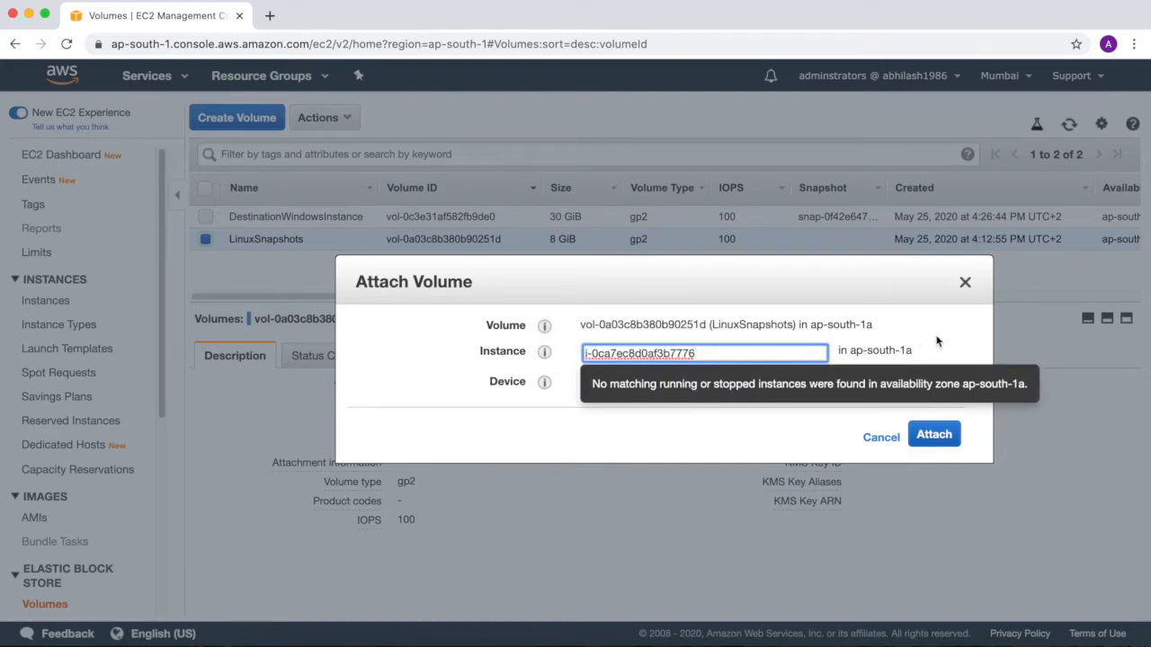
Try to attach the LinuxSnapshots volume to the pasted instance without a device name, and check the device name help.
left_click(936, 340)
left_click(680, 384)
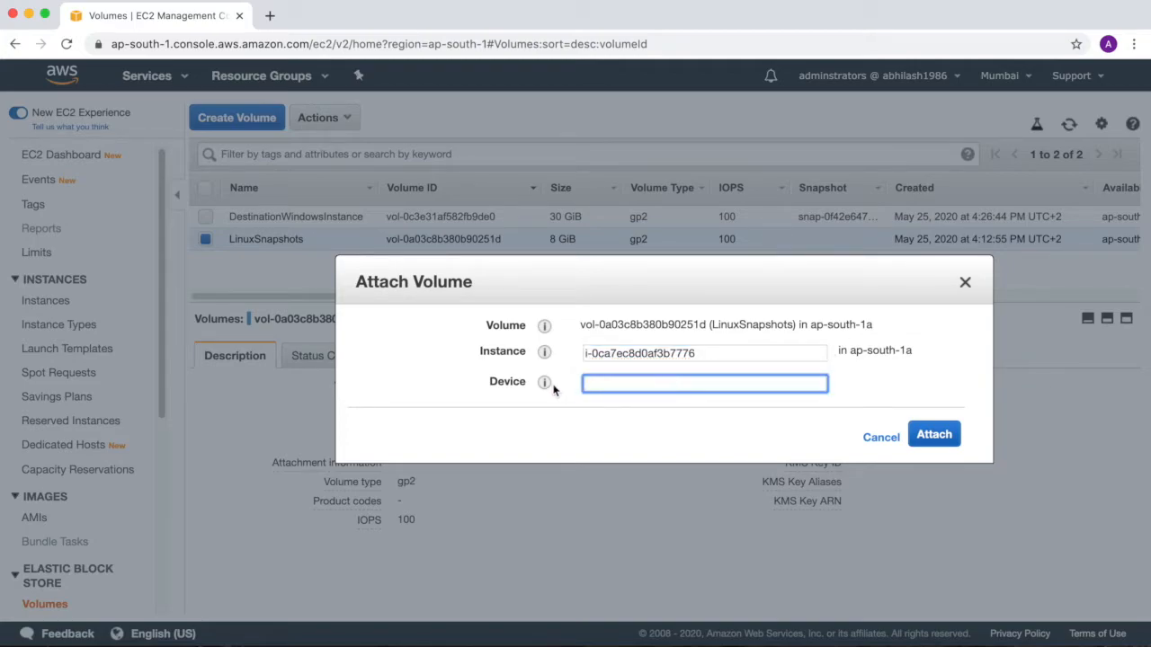
mouse_move(545, 383)
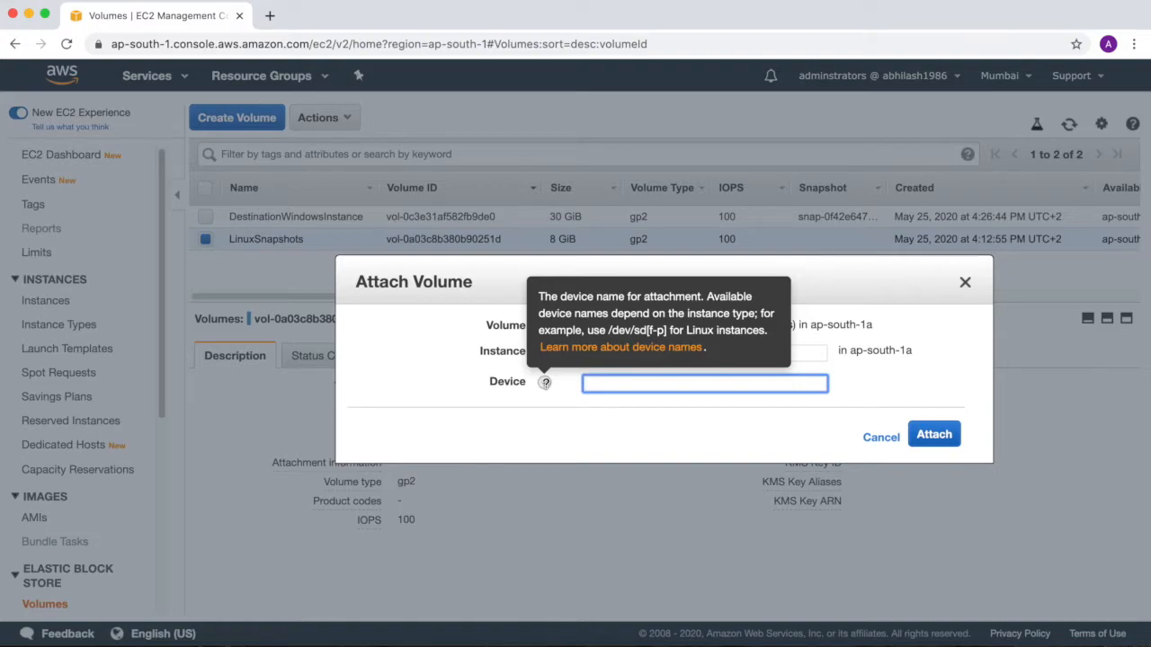
left_click(928, 435)
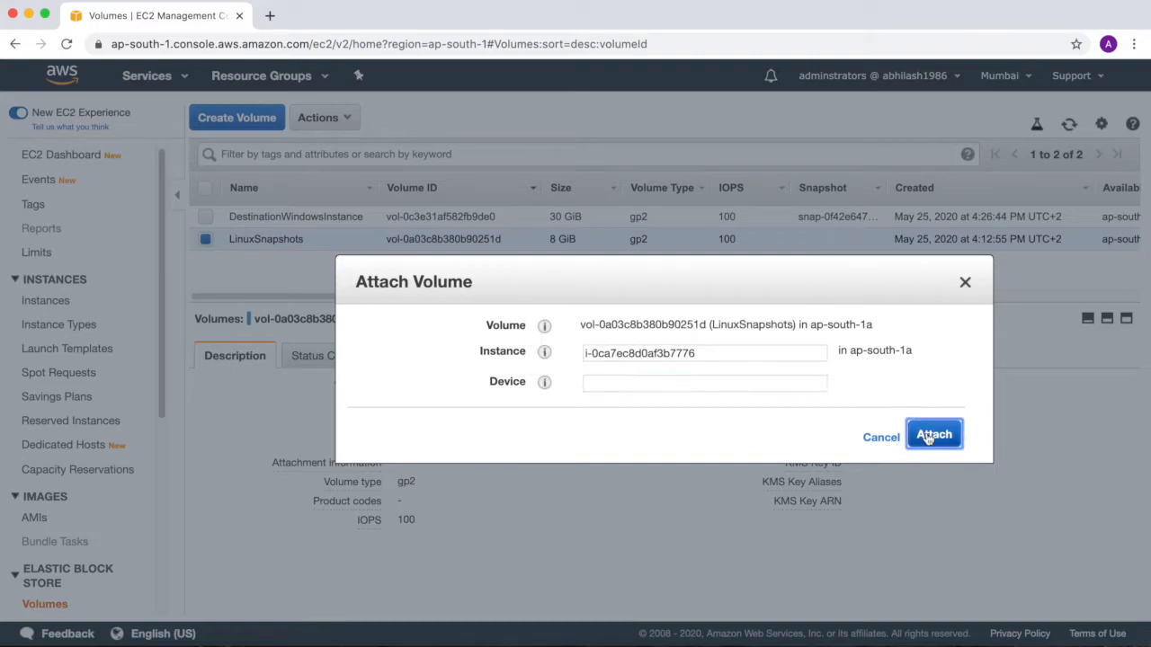
left_click(660, 385)
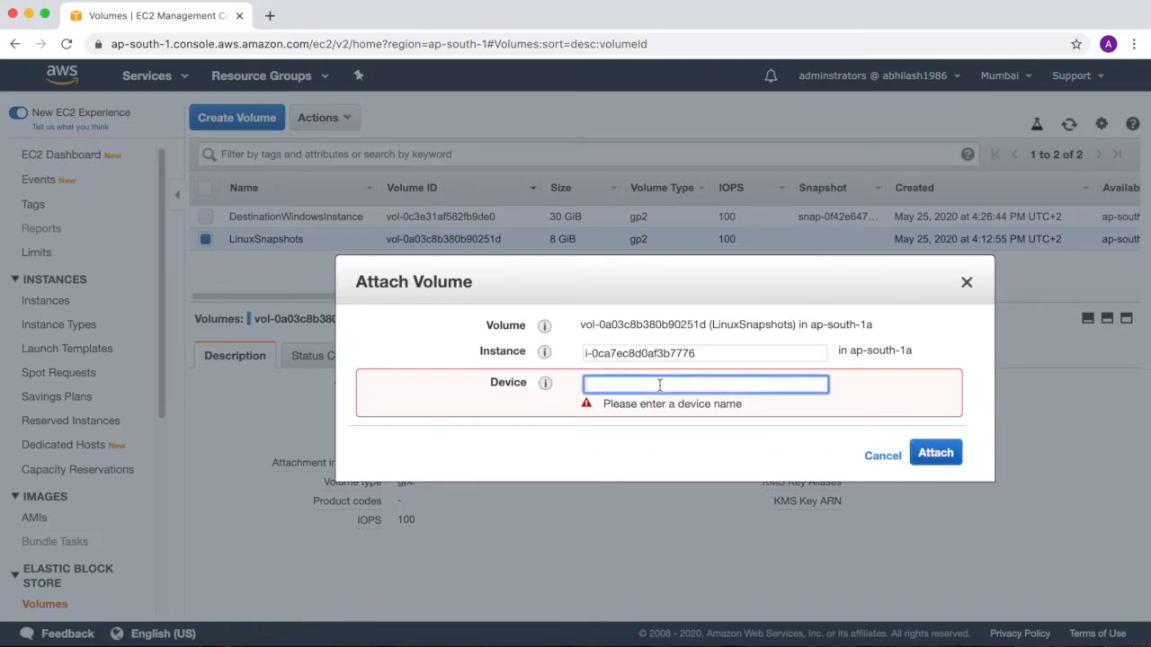
mouse_move(545, 383)
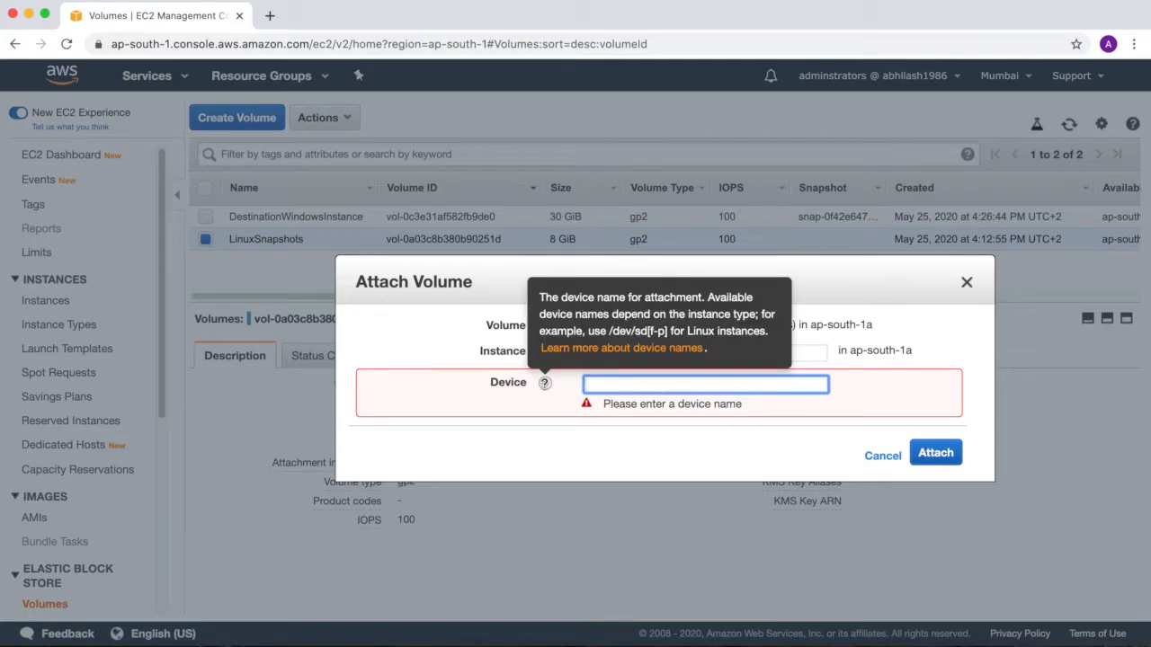
Compare the availability zone of DestinationWindowsInstance with that of the LinuxSnapshots volume, opening the volumes list in a separate browser tab.
left_click_drag(835, 459, 893, 459)
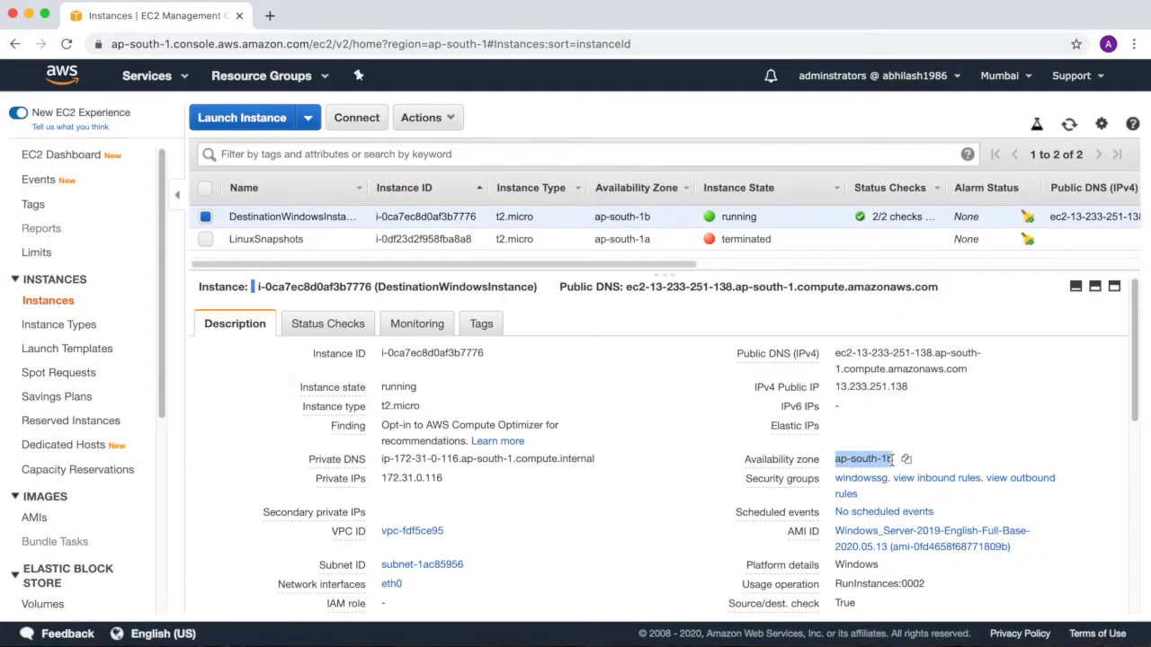
left_click_drag(162, 348, 161, 433)
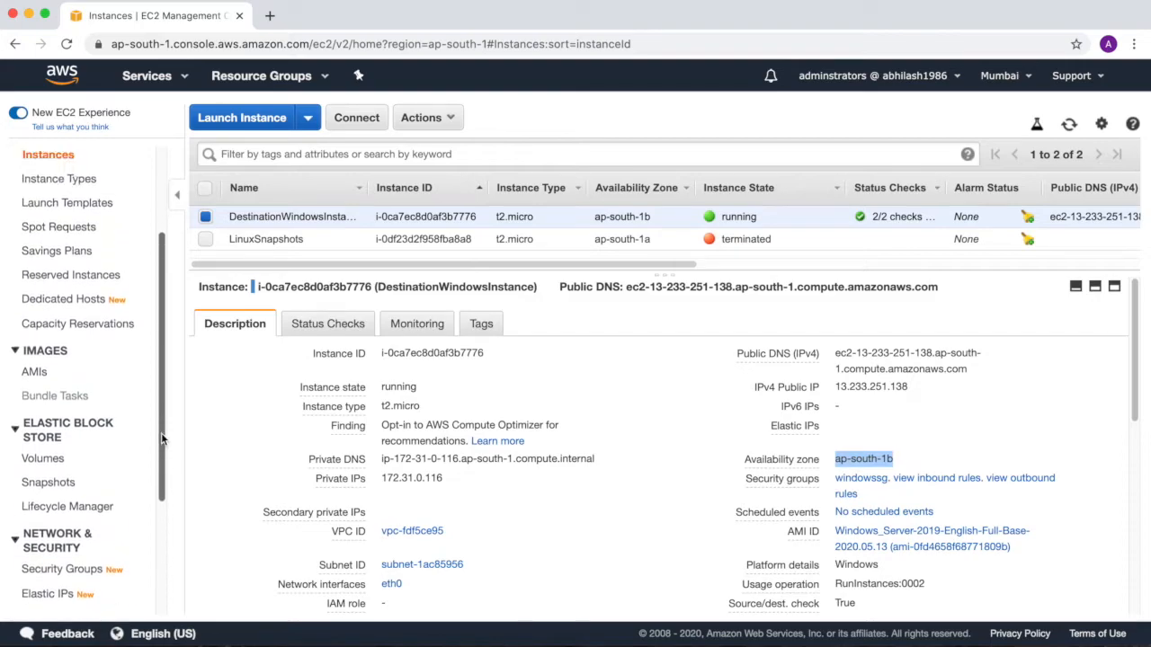
left_click(43, 461, "super")
left_click(306, 15)
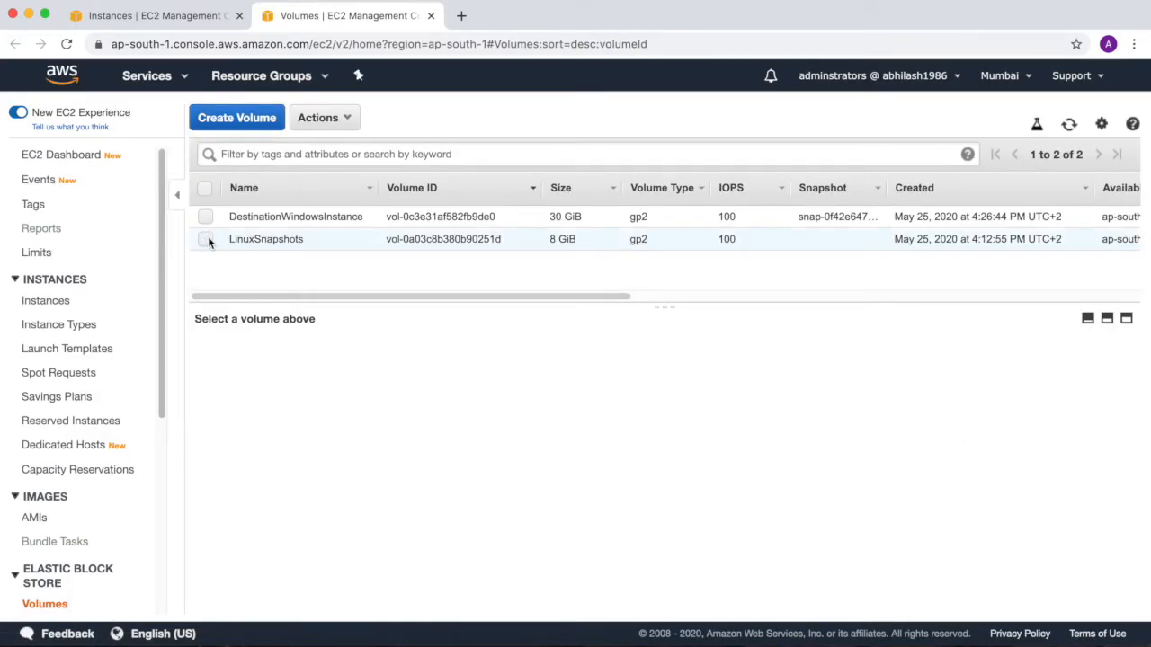
left_click(206, 239)
left_click_drag(857, 423, 918, 425)
Return to the instances list and stop DestinationWindowsInstance, confirming the stop request.
left_click(118, 8)
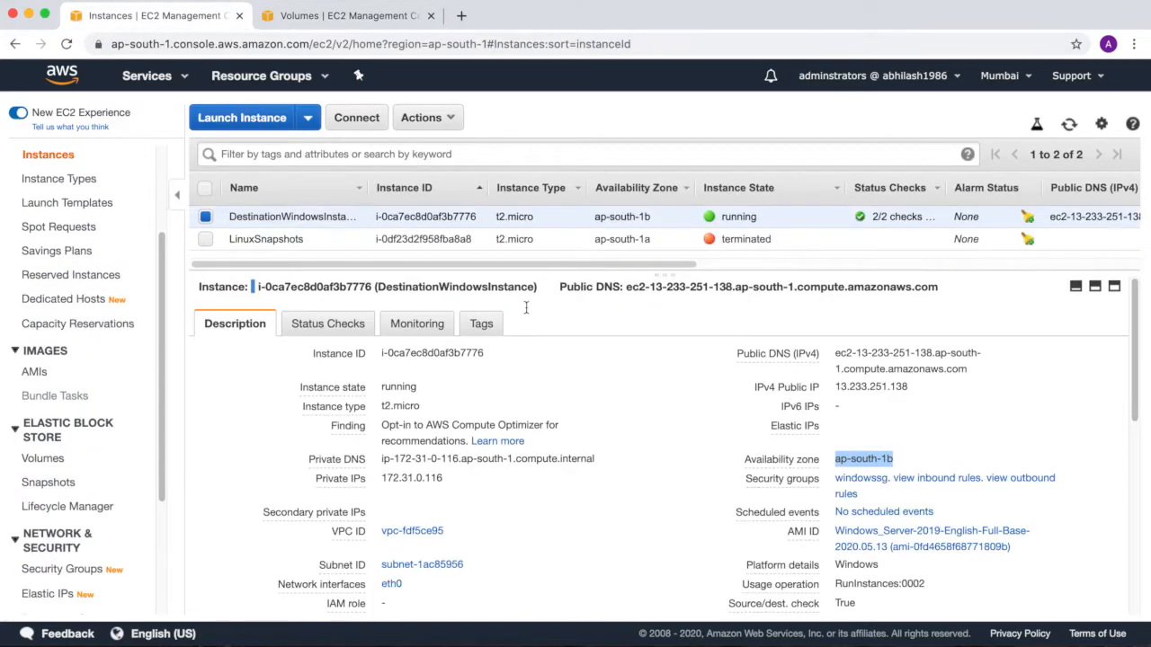
left_click(430, 123)
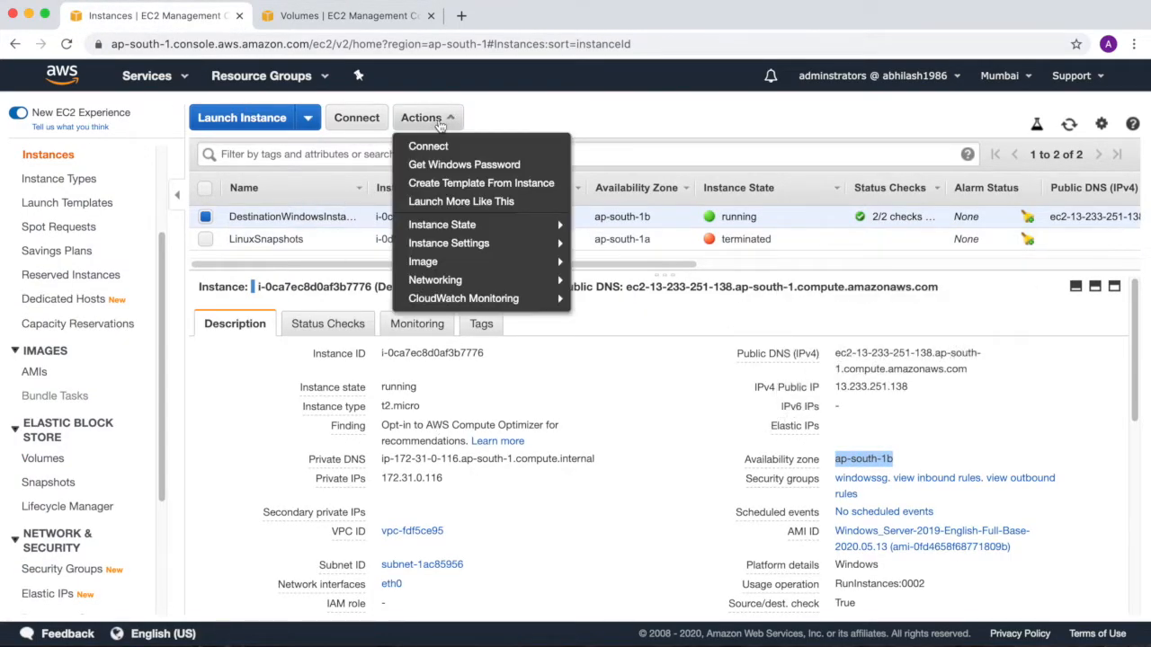
mouse_move(452, 226)
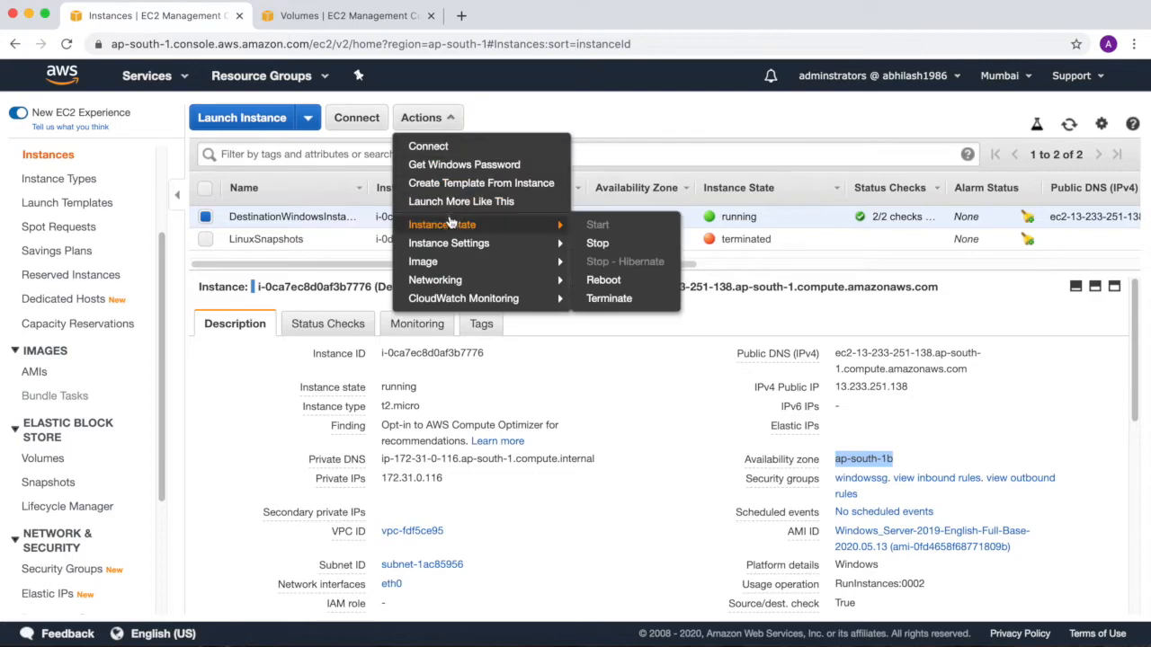
left_click(597, 244)
left_click(742, 466)
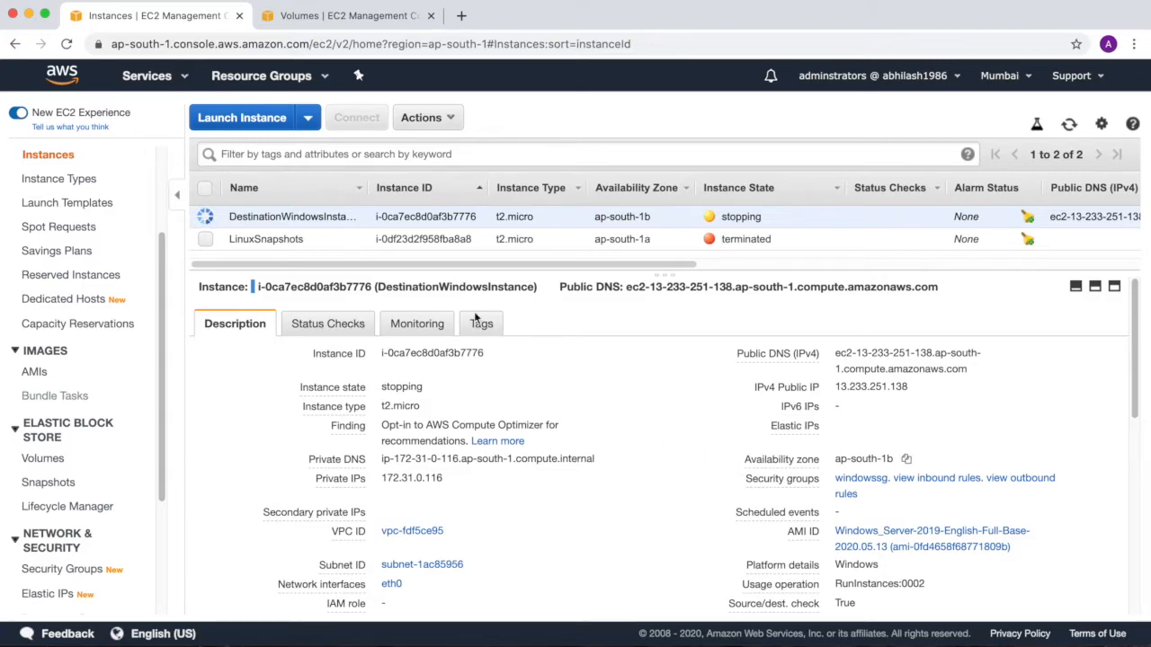
Create an image of DestinationWindowsInstance named DestinationWindows1bImage, and close the request confirmation.
left_click(454, 118)
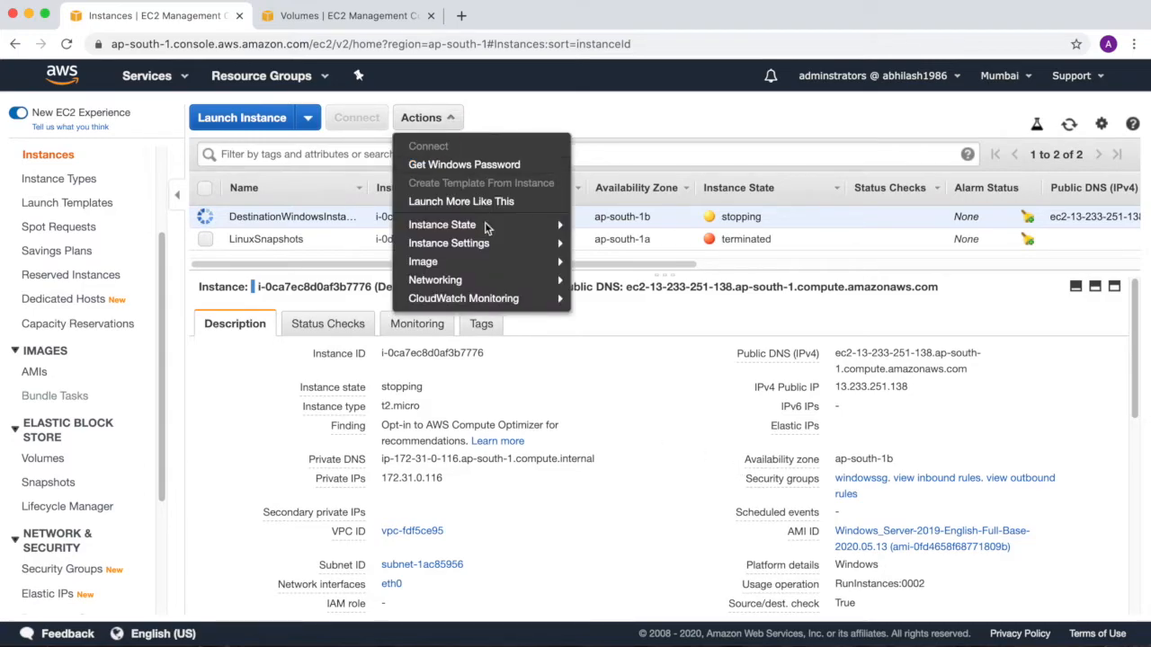
mouse_move(476, 262)
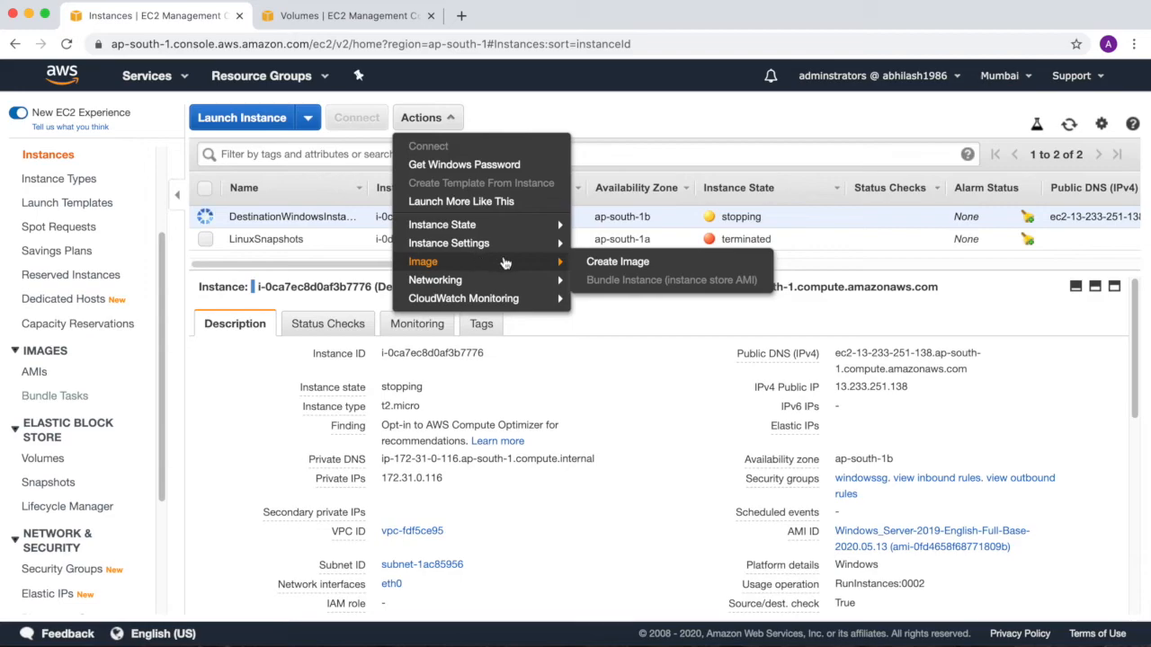
left_click(593, 262)
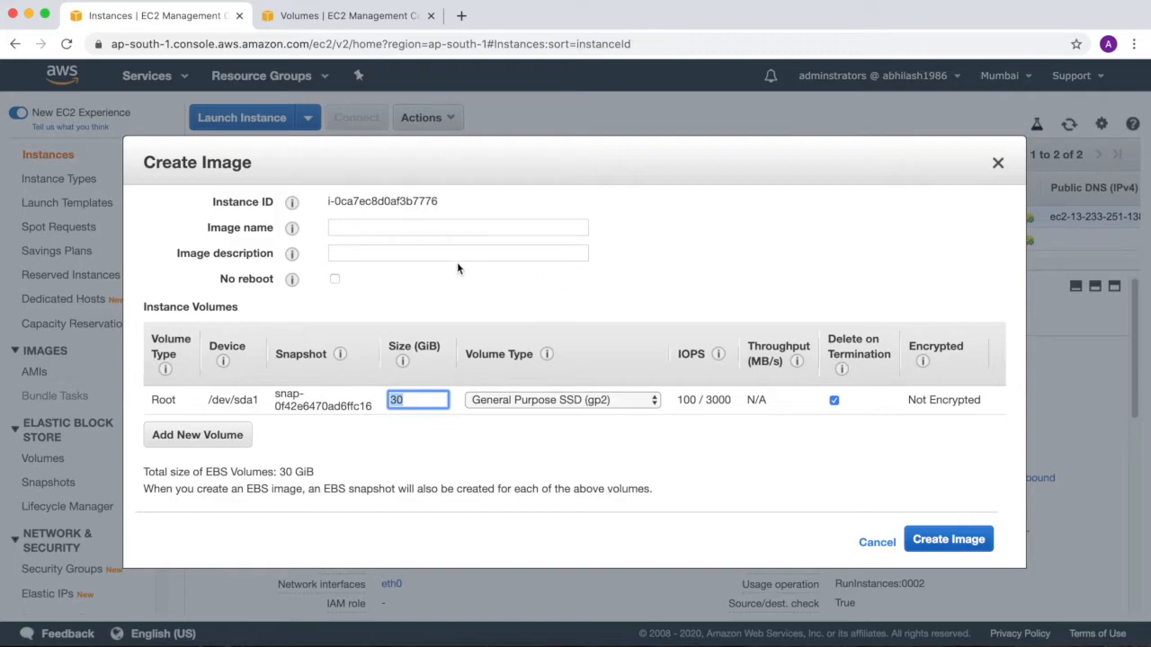
left_click(401, 229)
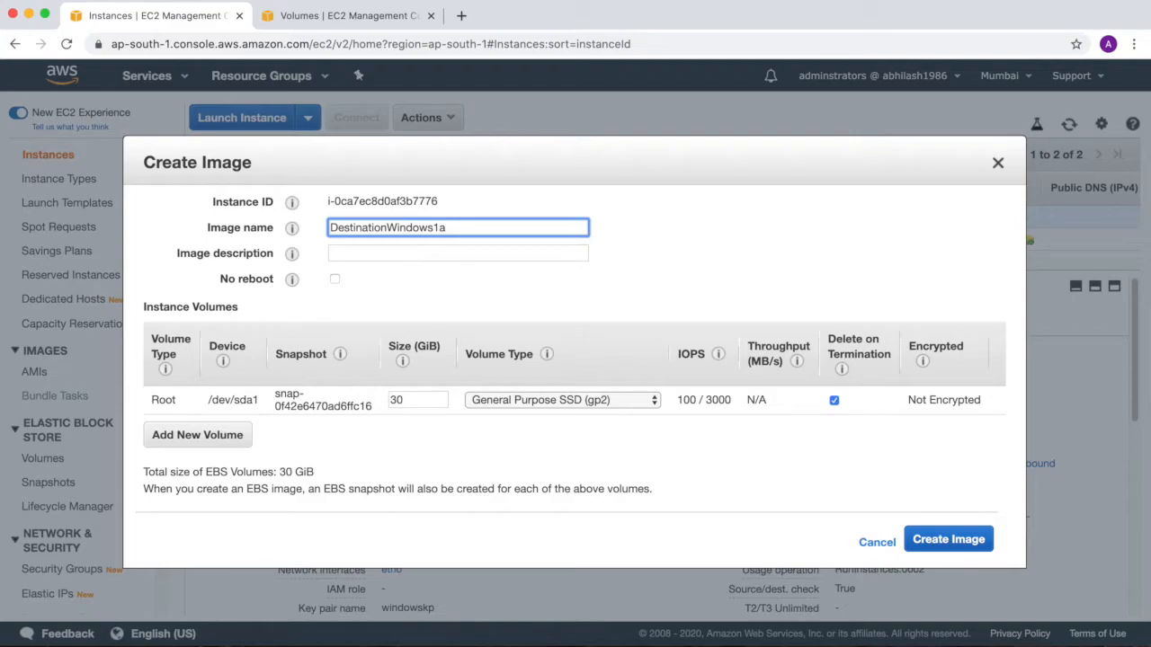
type("bImage")
left_click(953, 550)
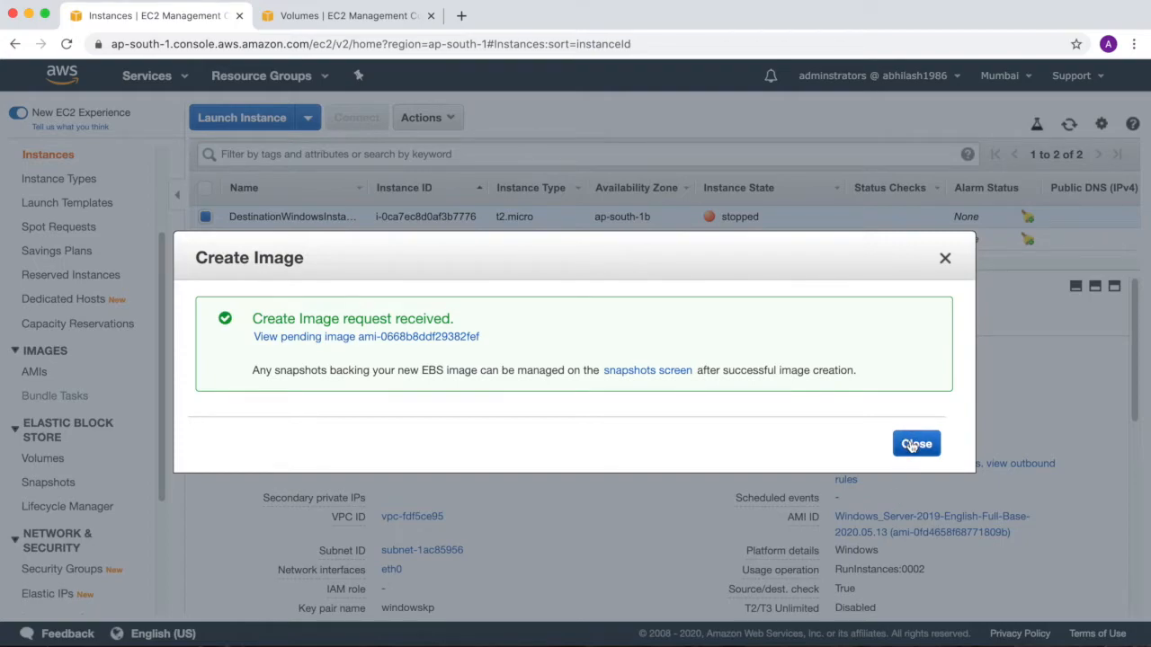
left_click(915, 444)
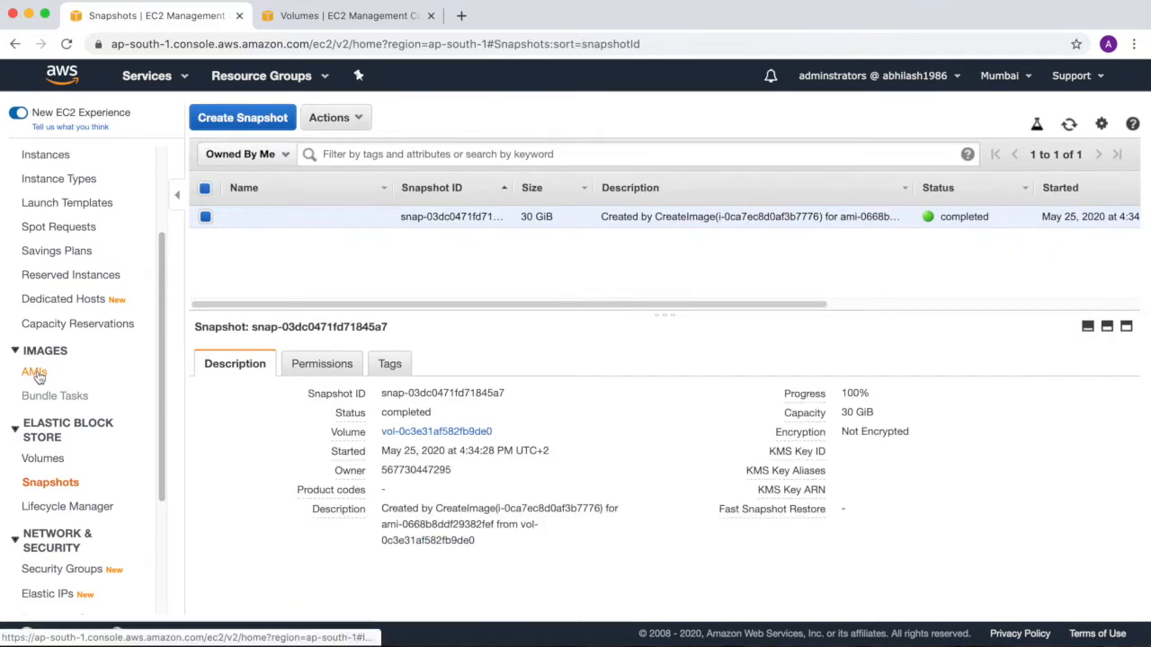
Show the owned AMIs, widen the AMI Name column, and enlarge the details pane of the DestinationWindows1bImage image.
left_click(36, 373)
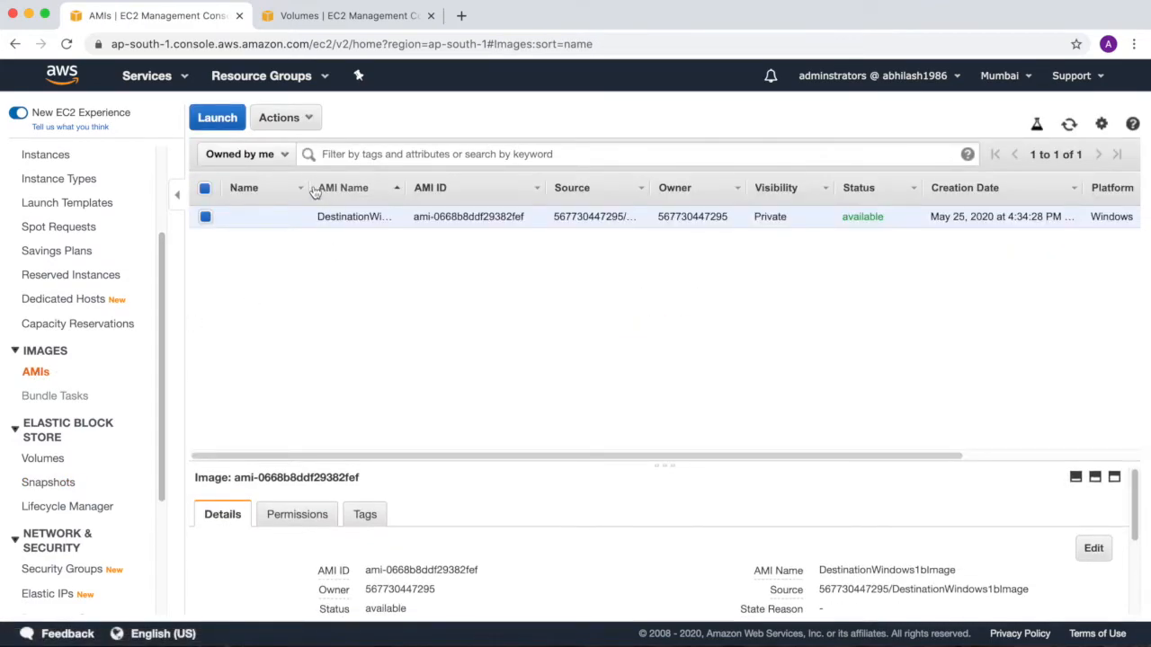
left_click(404, 182)
left_click_drag(482, 185, 501, 186)
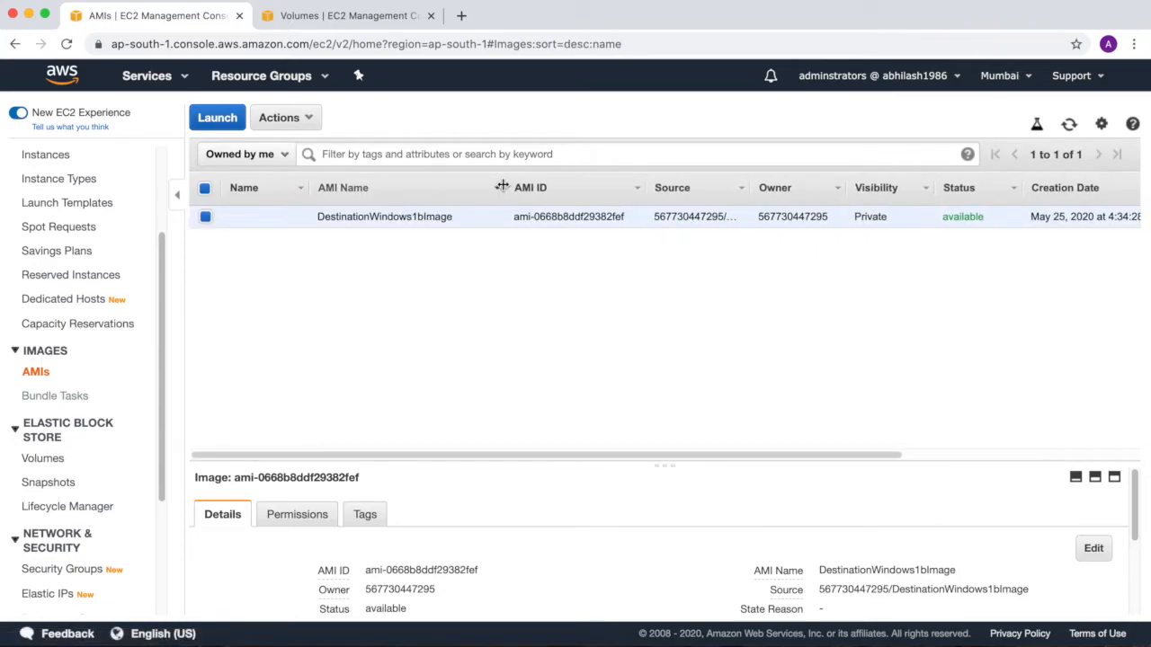
left_click_drag(647, 466, 638, 306)
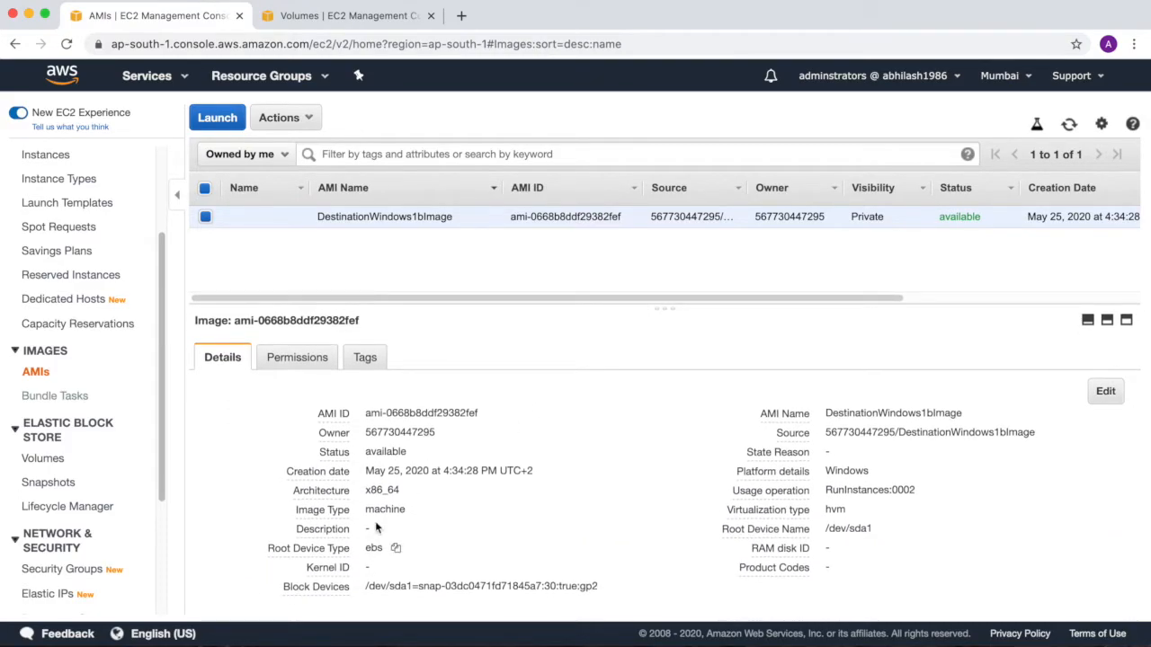
Start launching an instance from DestinationWindows1bImage, keep the t2.micro type, and continue to the instance details.
left_click(299, 119)
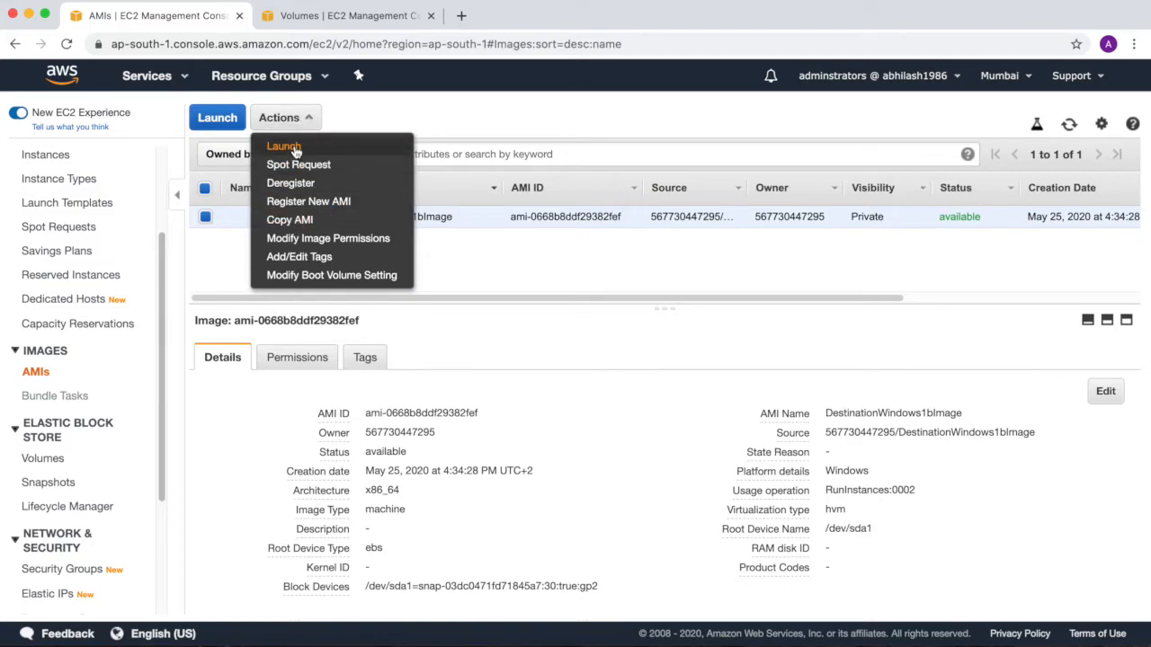
left_click(284, 147)
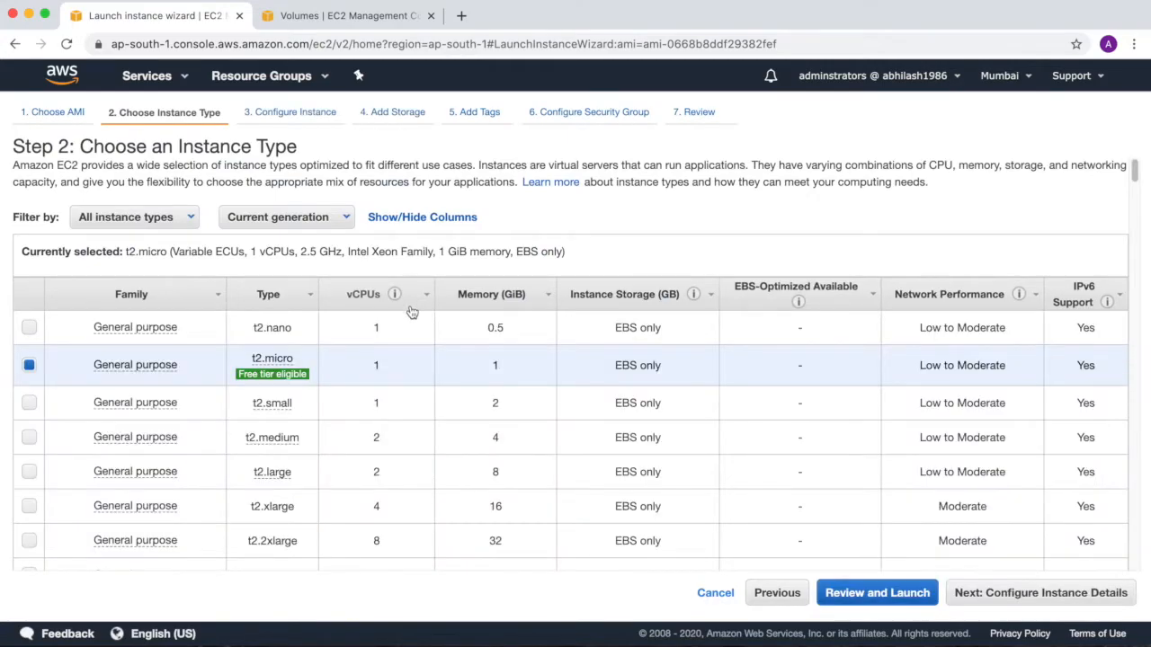
left_click(975, 593)
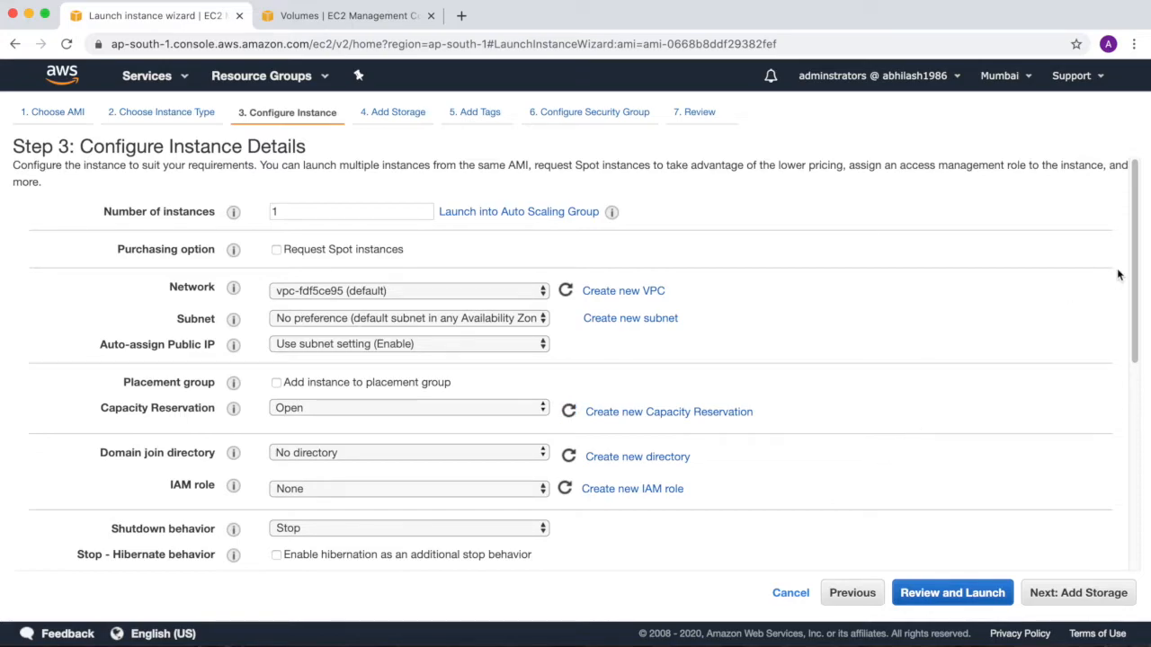
Check the LinuxSnapshots volume's zone again and set the new instance's subnet to the default in ap-south-1a.
left_click_drag(1136, 267, 1140, 473)
scroll(1139, 474, "up", 10)
left_click(334, 17)
left_click(167, 16)
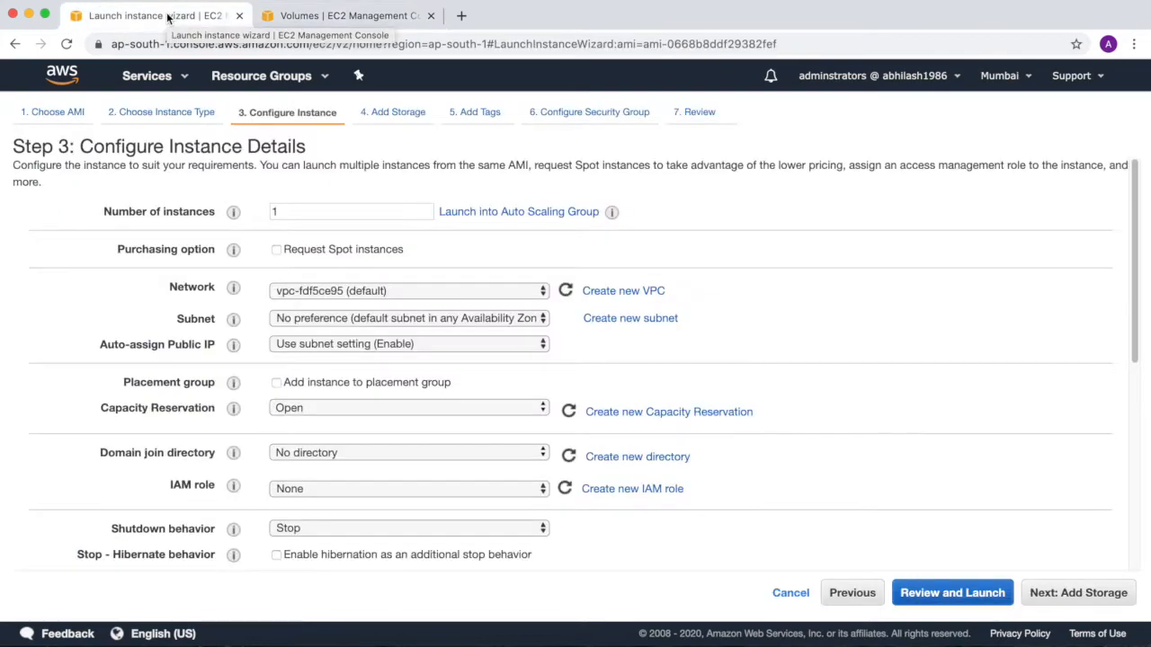
left_click(542, 319)
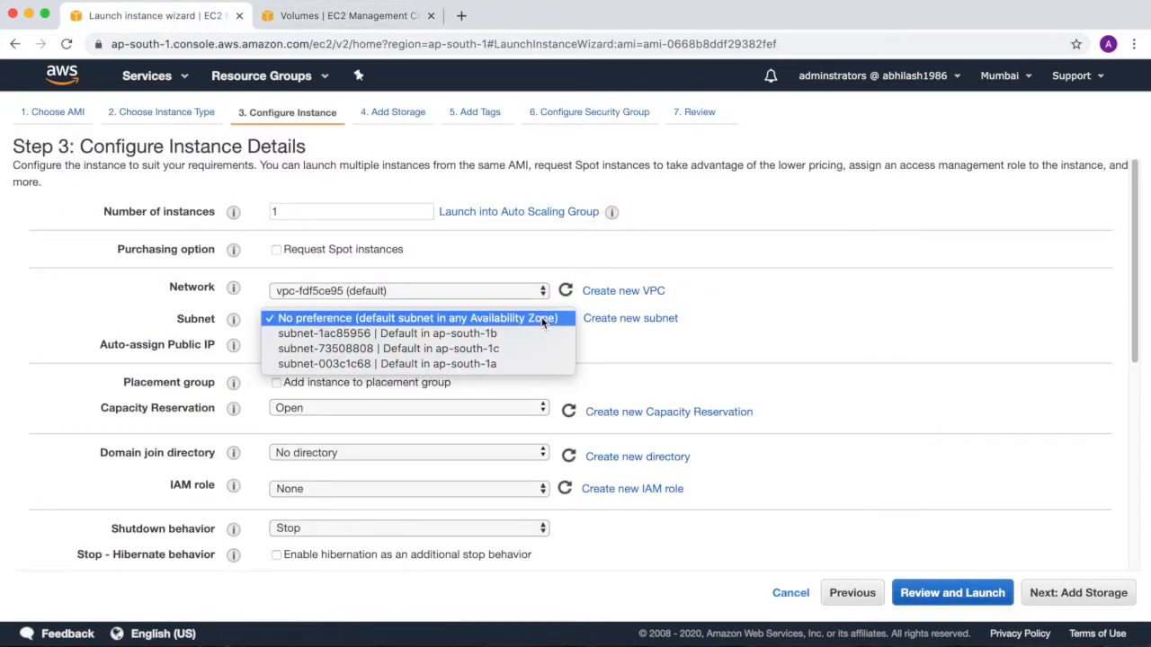
left_click(526, 364)
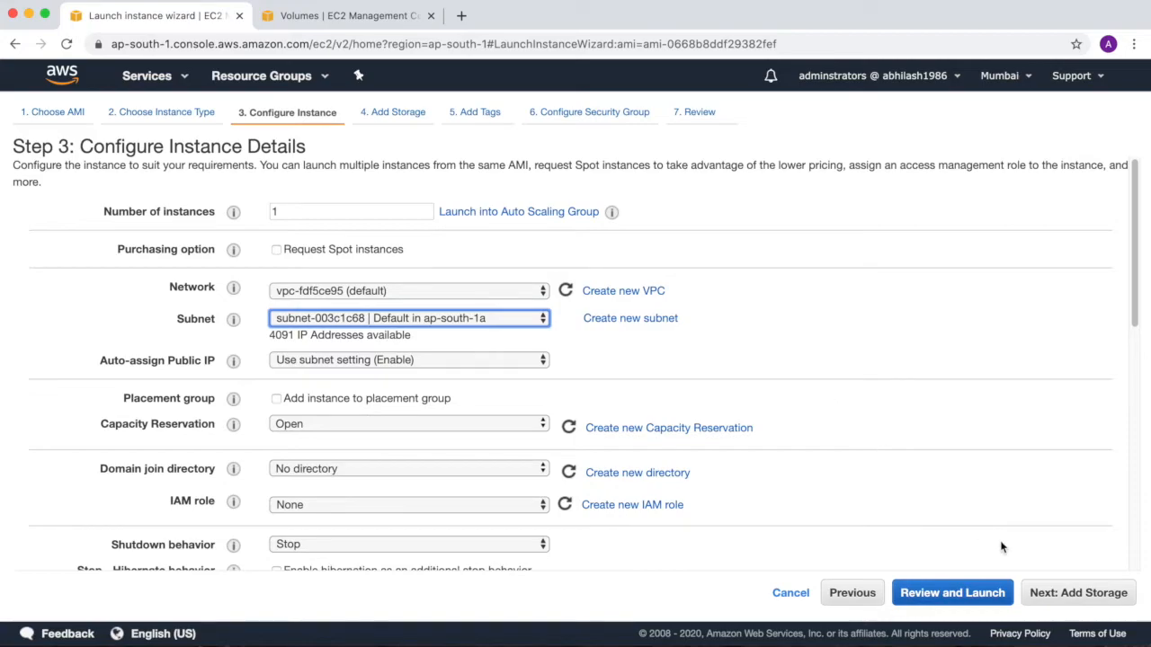
Keep the default storage and add a Name tag with the value DestinationWindows1a for the new instance.
left_click(1054, 600)
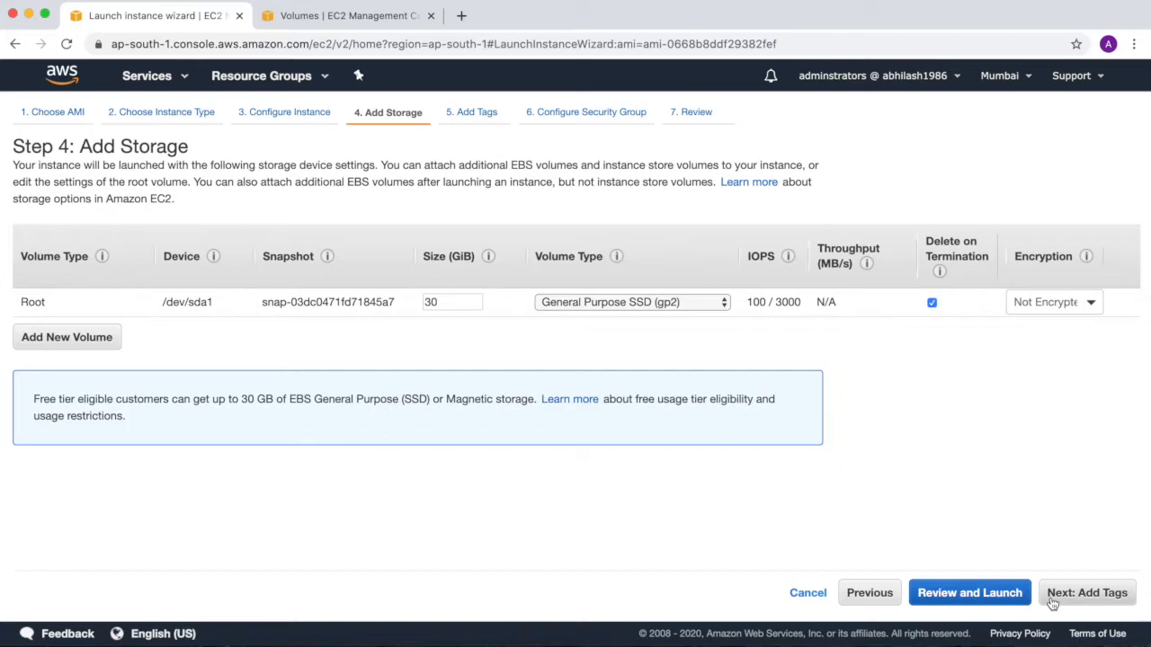
left_click(1054, 601)
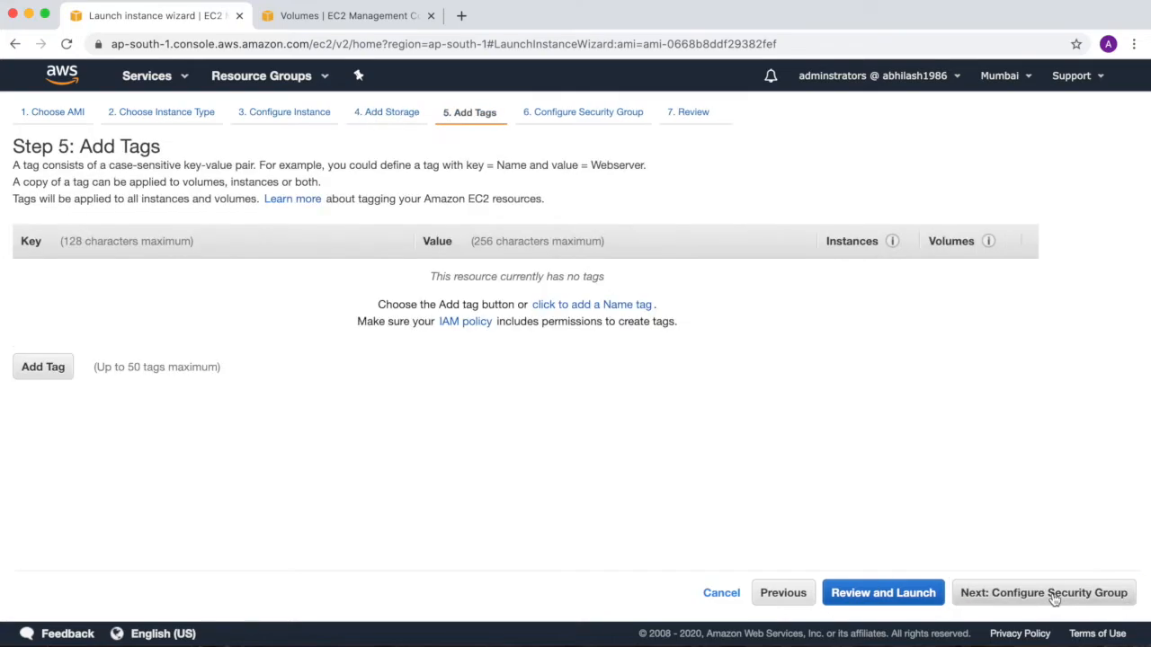
left_click(631, 309)
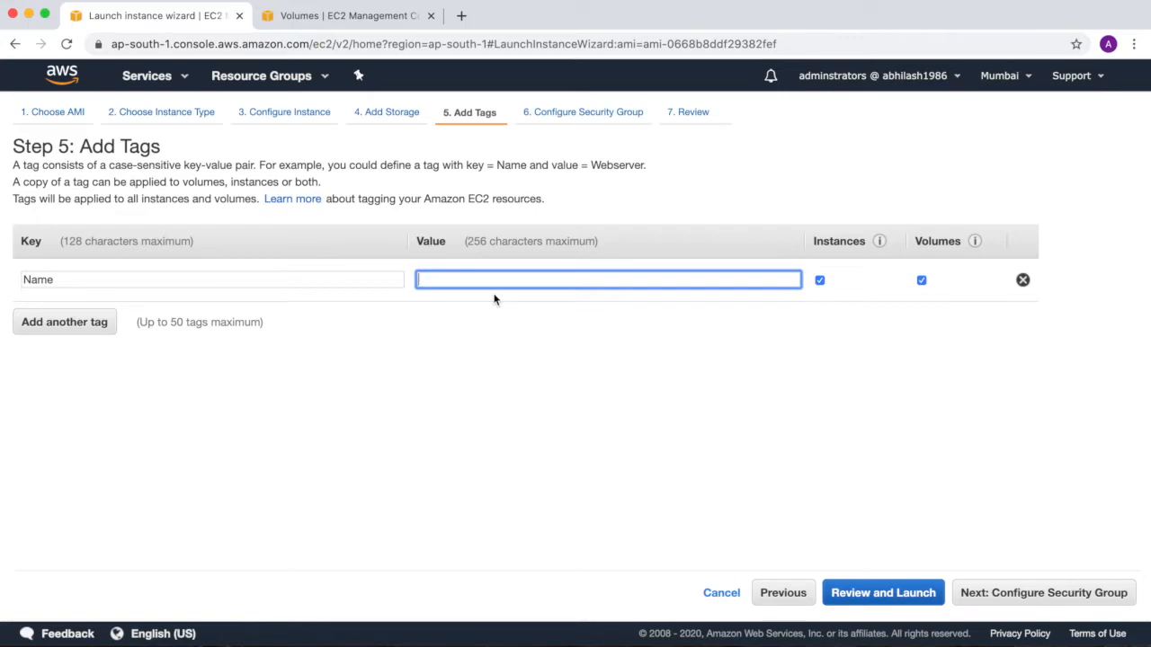
type("de")
key("BackSpace")
key("BackSpace")
type("De")
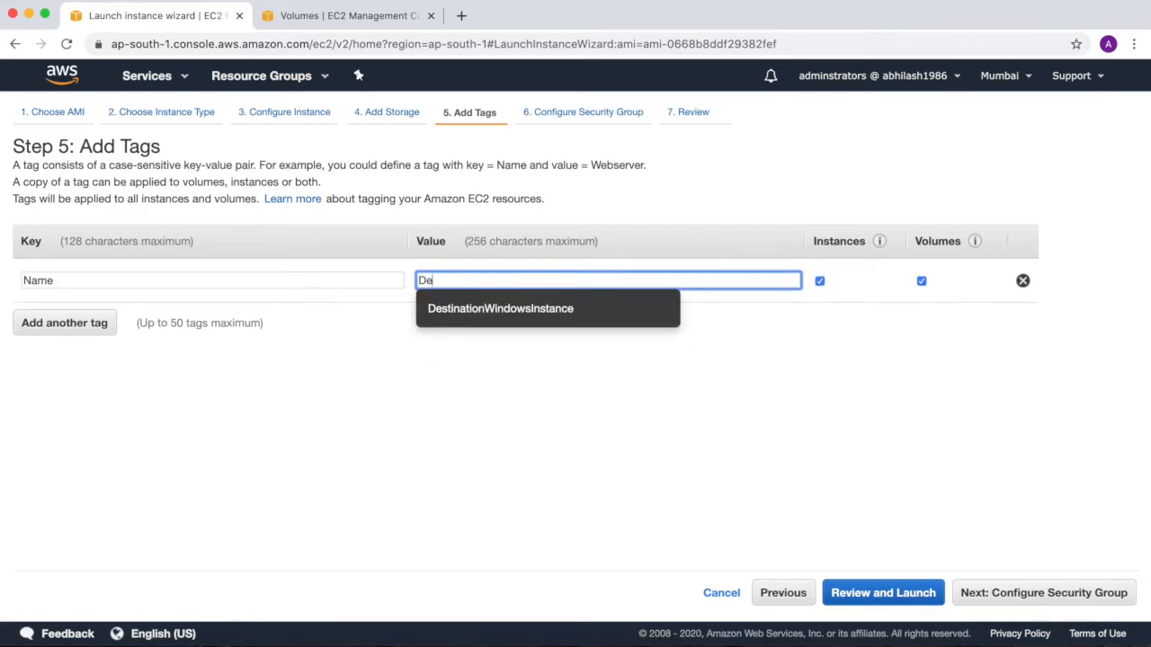
type("stinationWindows")
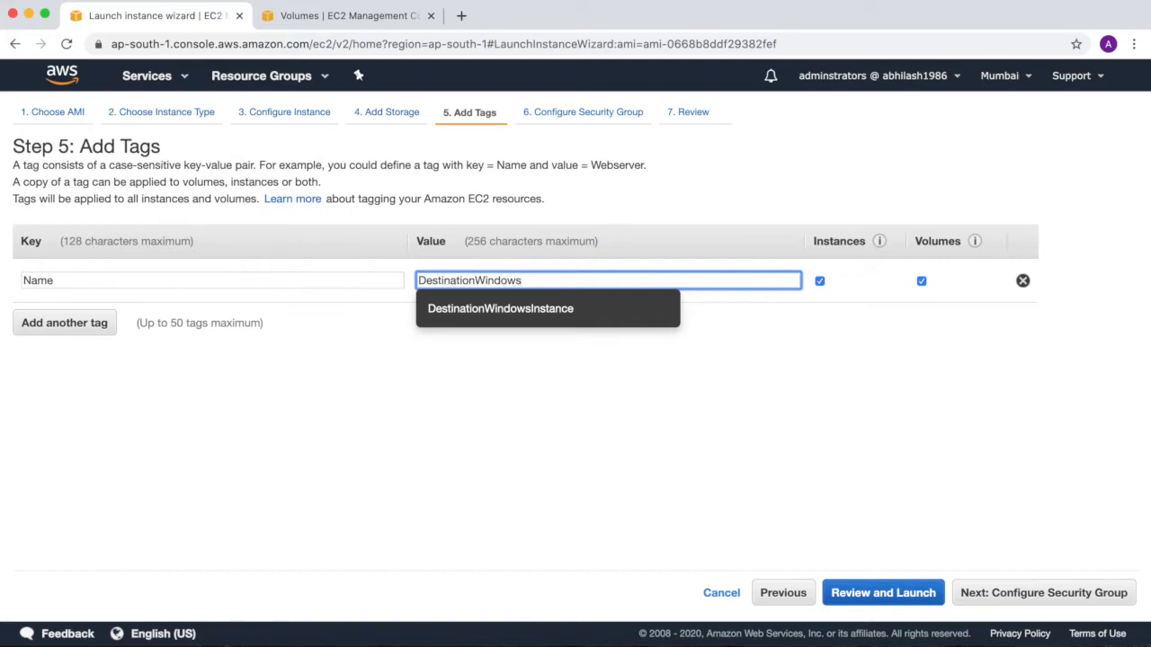
type("1a")
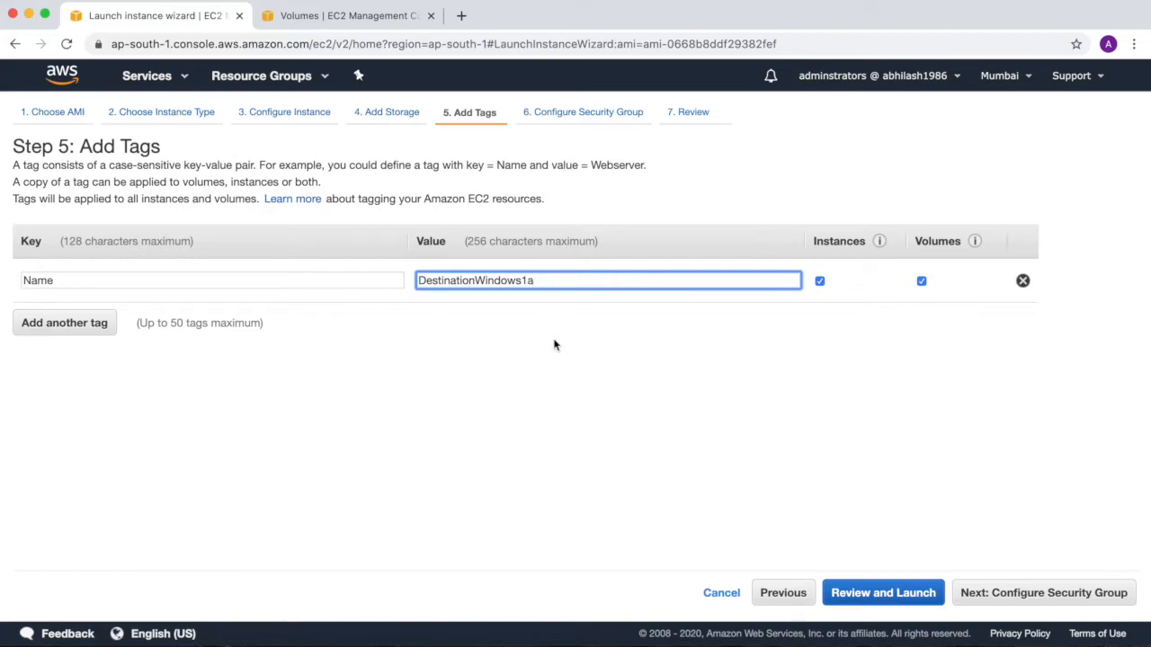
Assign the existing windowssg security group to the new instance.
left_click(1040, 592)
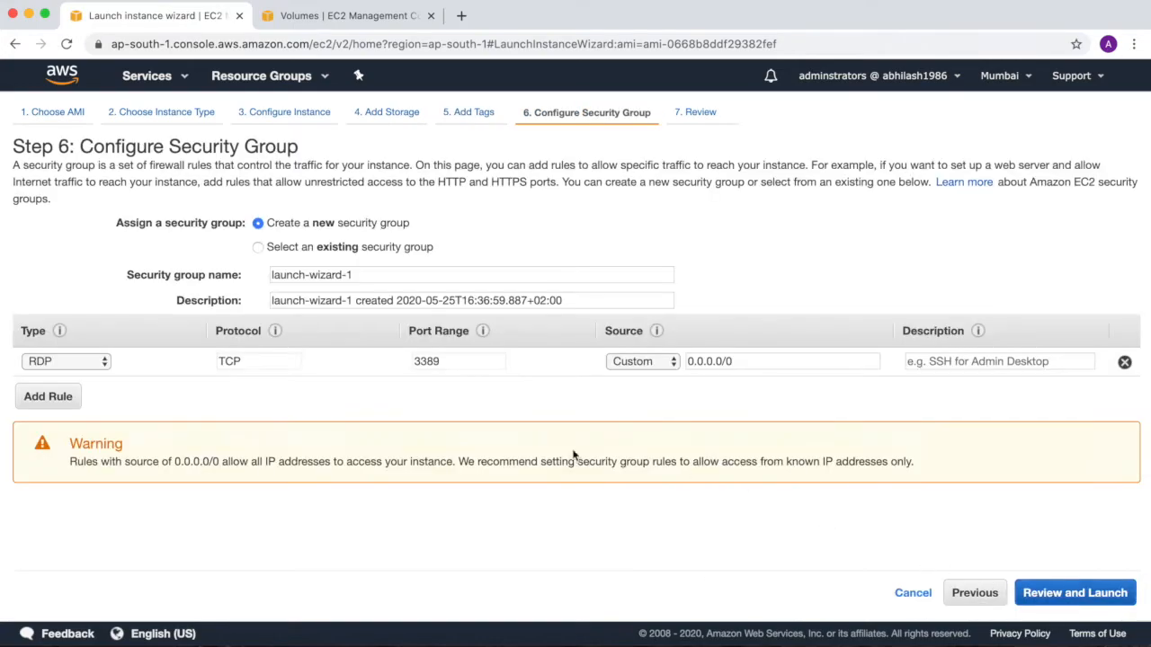
left_click(258, 247)
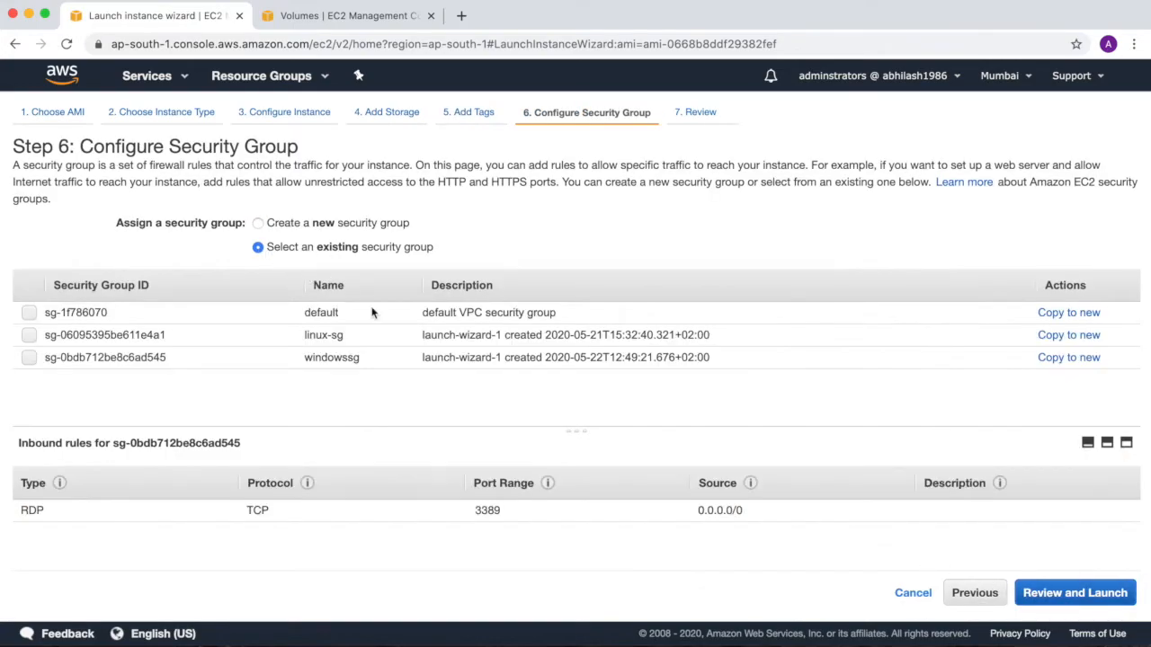
left_click(29, 357)
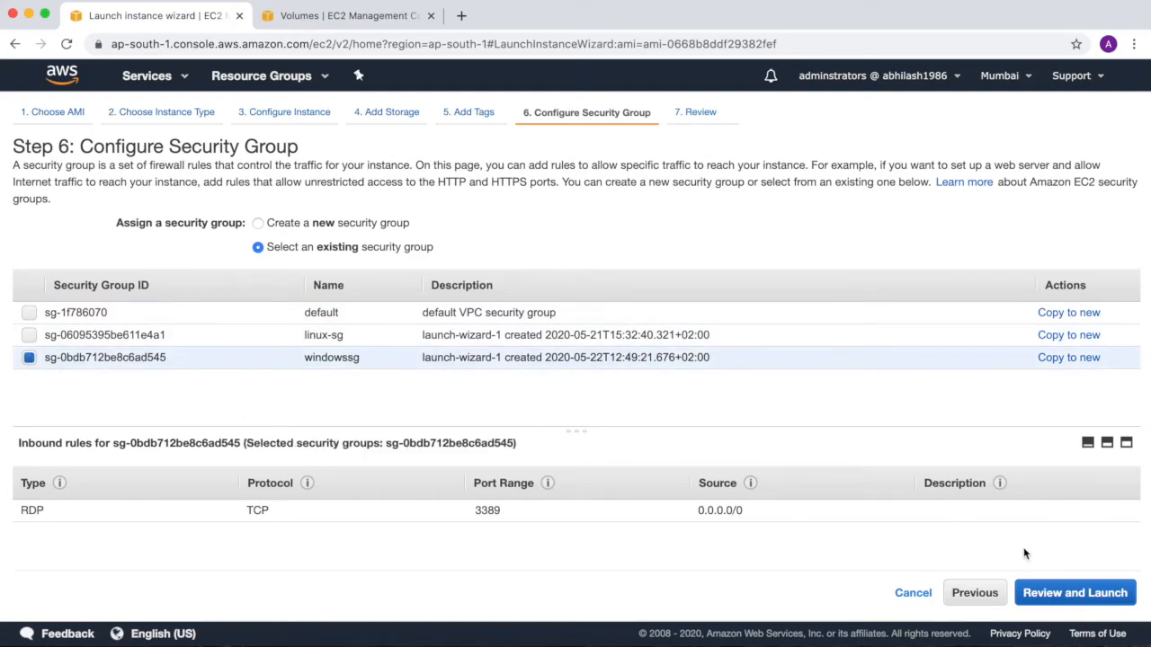
Review the instance configuration and launch it with the existing windowskp key pair, acknowledging access to its private key file.
left_click(1034, 593)
left_click(1083, 593)
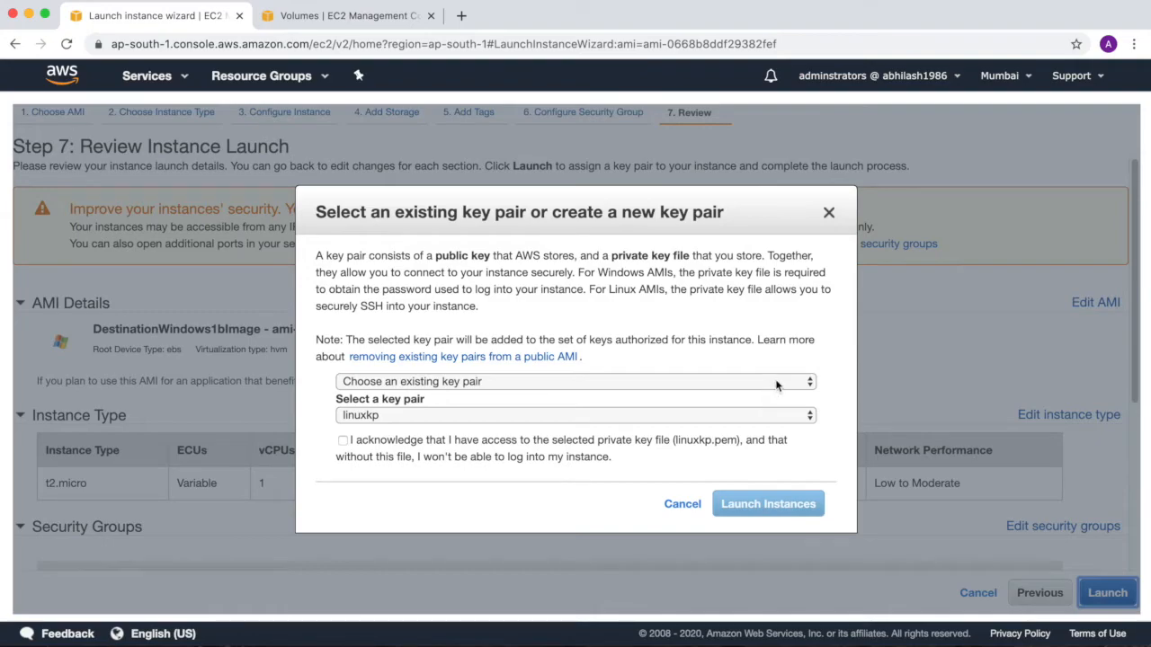
left_click(771, 385)
left_click(805, 417)
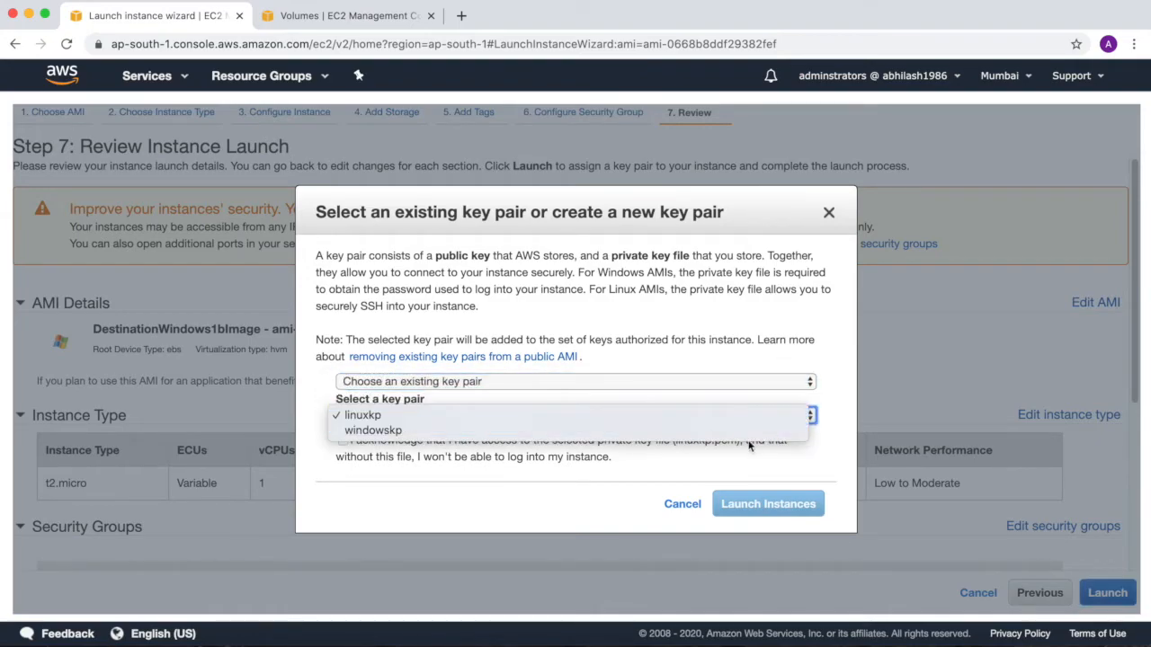
left_click(748, 436)
left_click(342, 440)
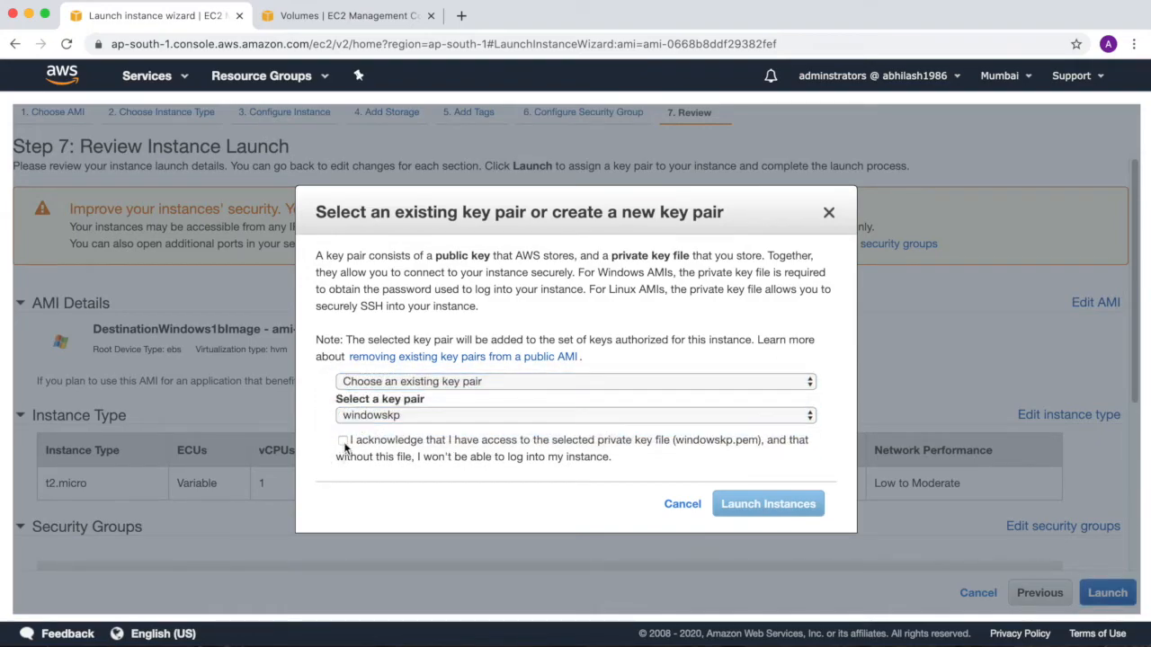
left_click(769, 504)
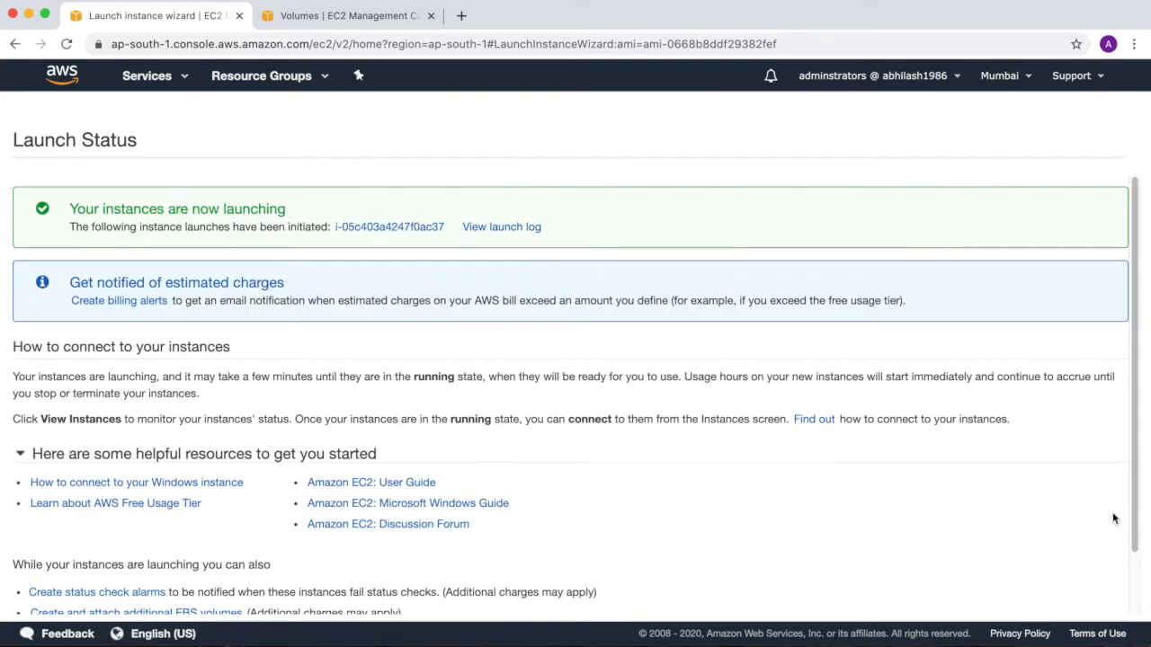
Open the instances list and compare the availability zones of the DestinationWindows1a and LinuxSnapshots instances.
scroll(985, 403, "down", 2)
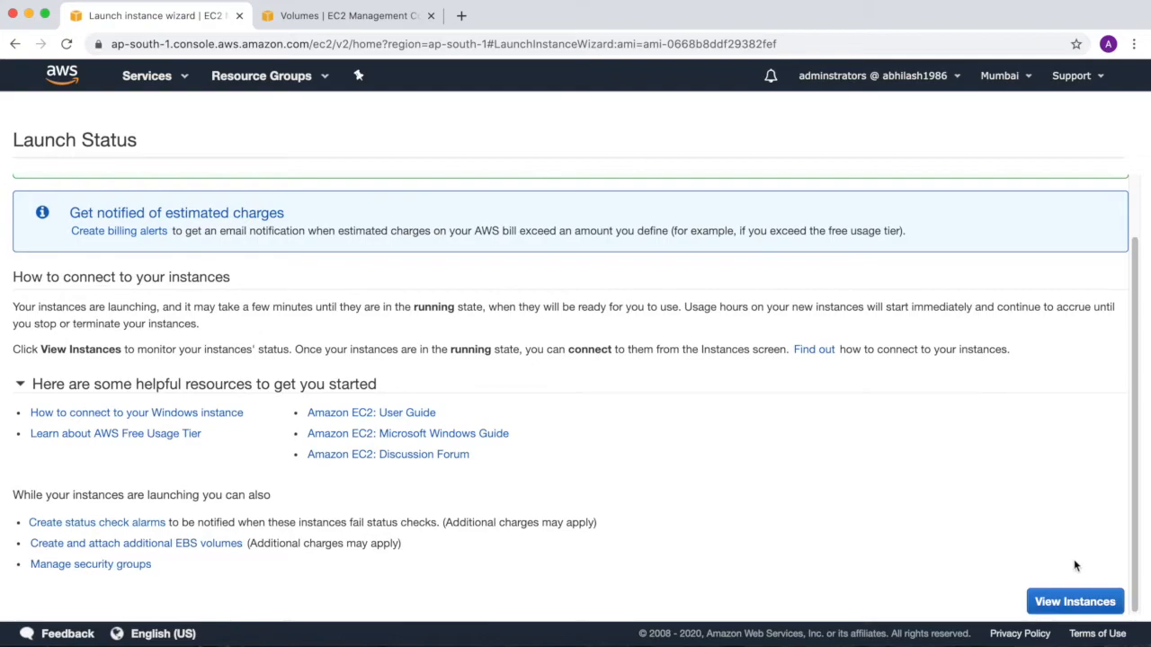
left_click(1074, 598)
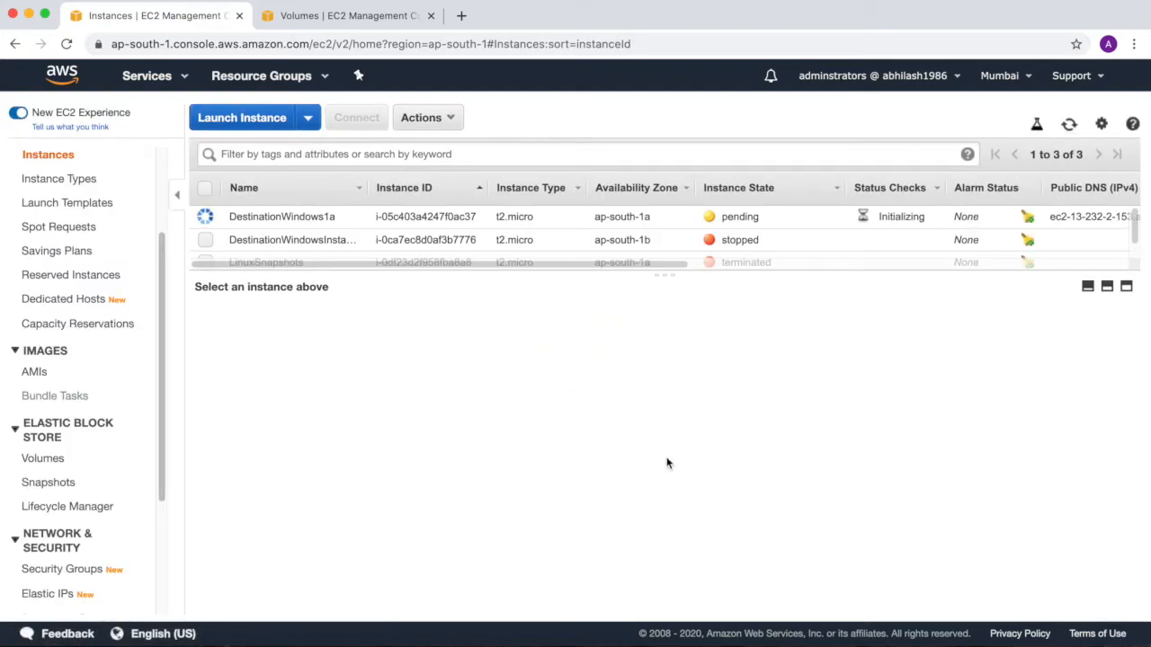
left_click_drag(662, 272, 657, 349)
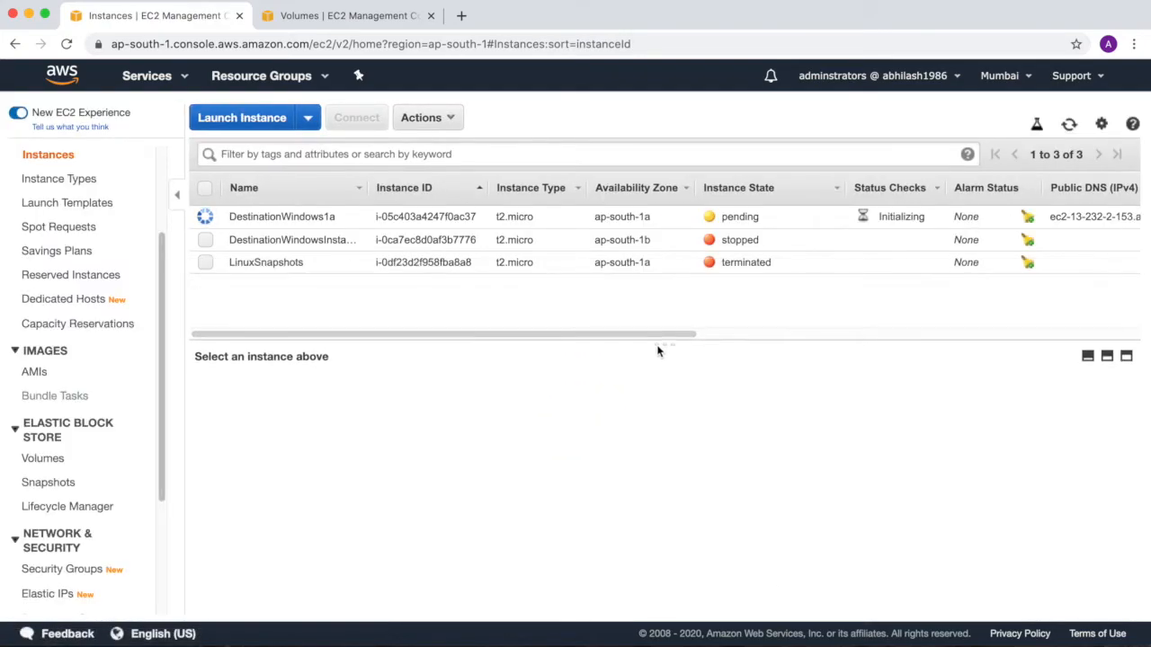
left_click(469, 218)
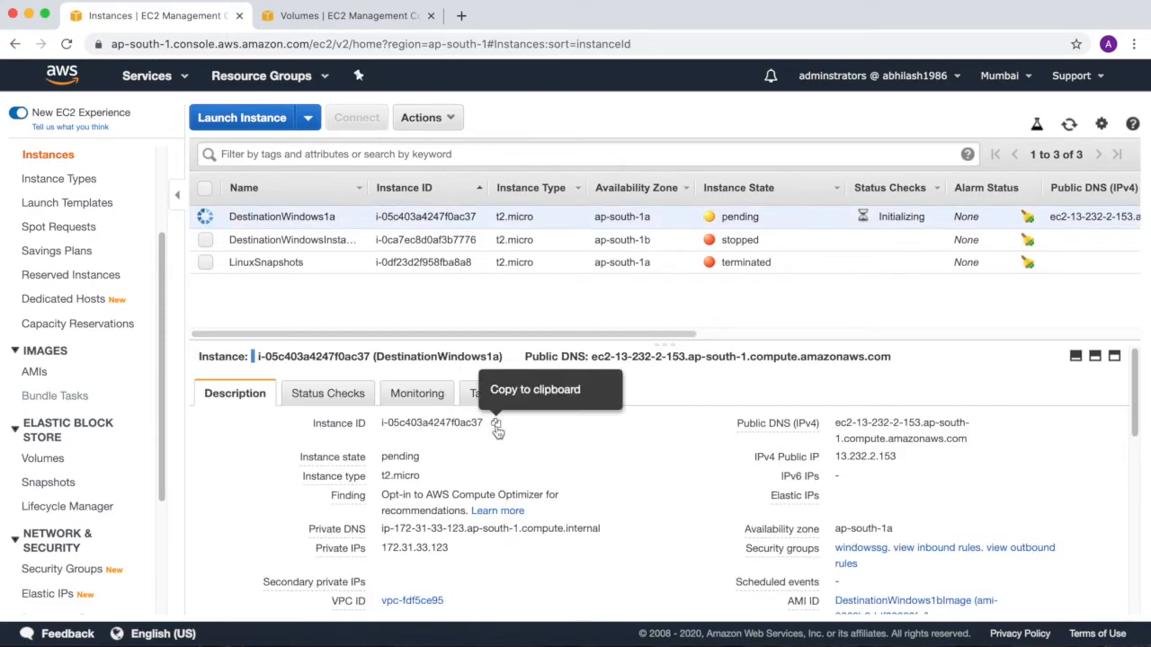
left_click(496, 424)
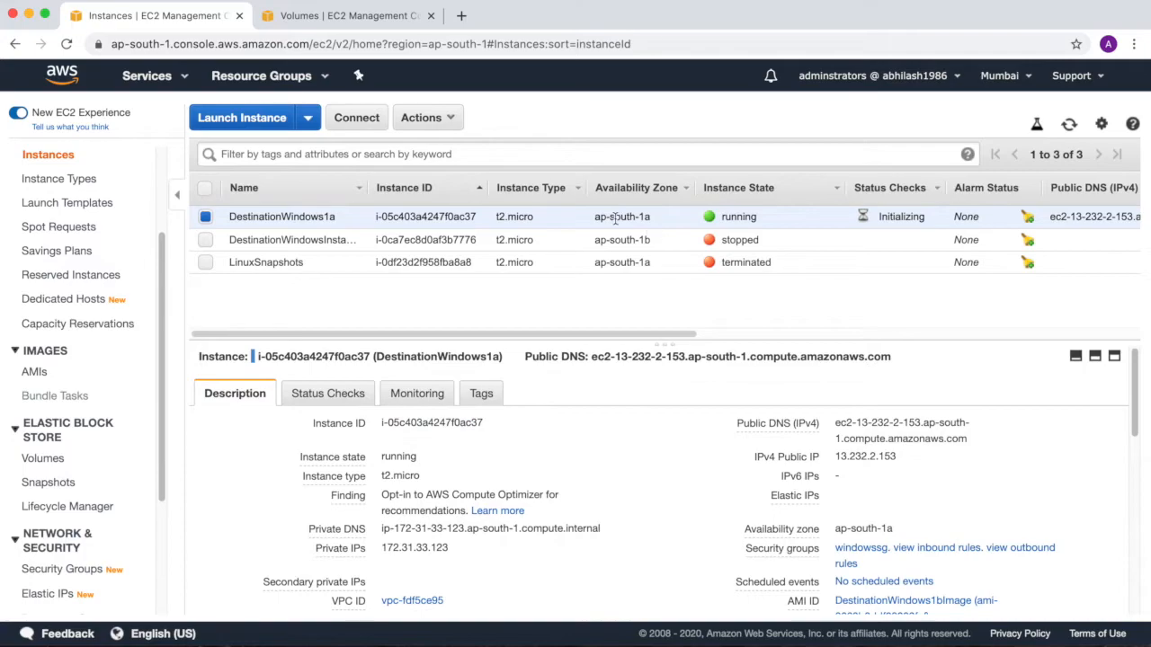
left_click_drag(606, 217, 650, 220)
left_click_drag(615, 263, 647, 264)
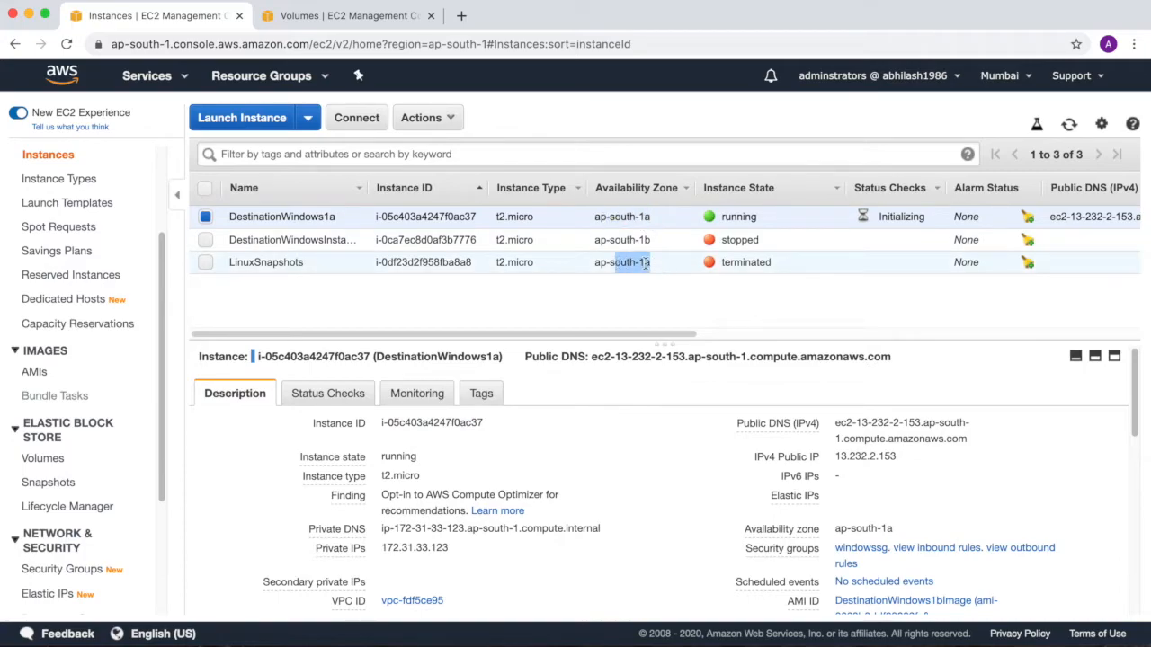
left_click(644, 263)
left_click(205, 217)
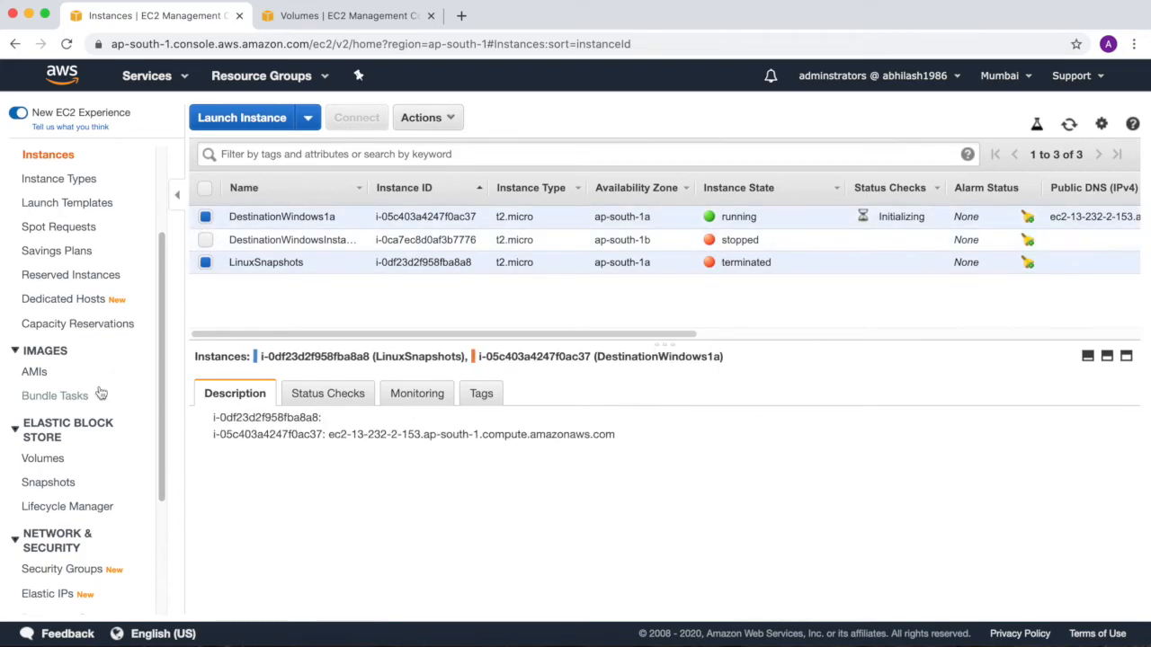
Attach the LinuxSnapshots volume to the DestinationWindows1a instance as device xvdf.
left_click(328, 13)
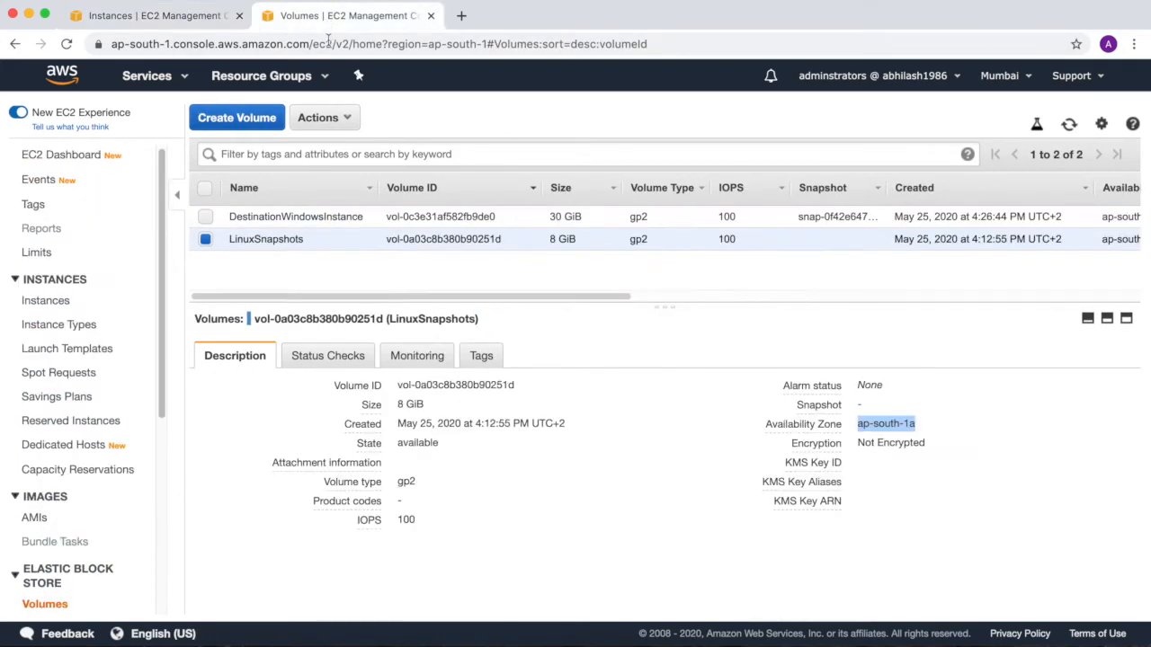
left_click(344, 122)
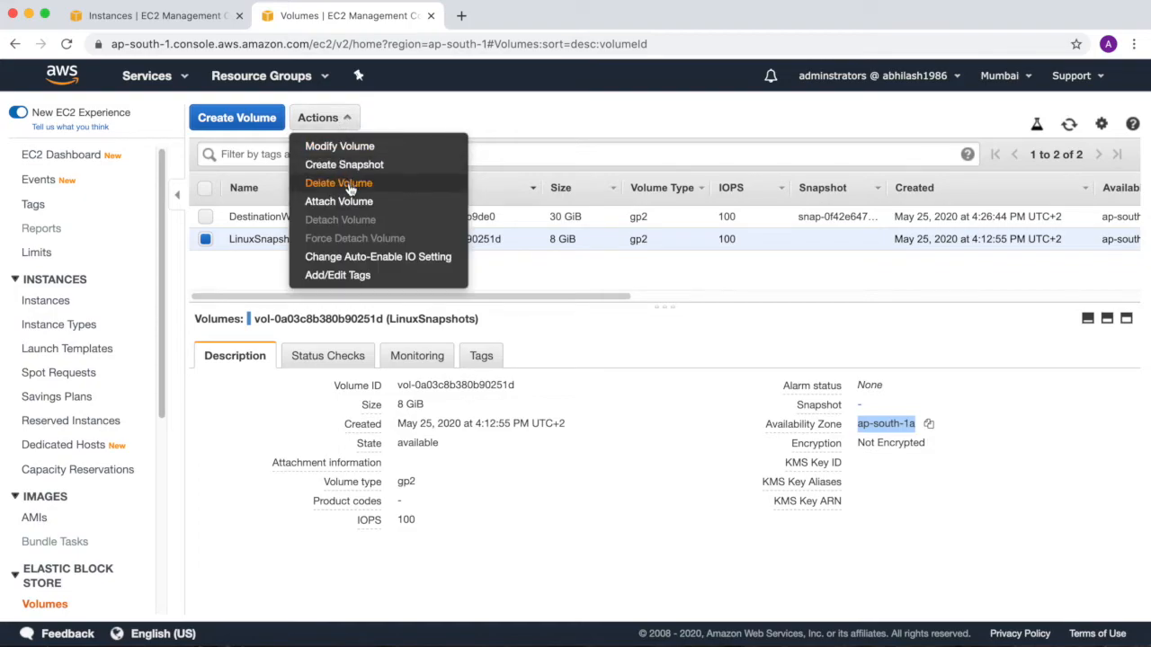
left_click(338, 201)
left_click(746, 355)
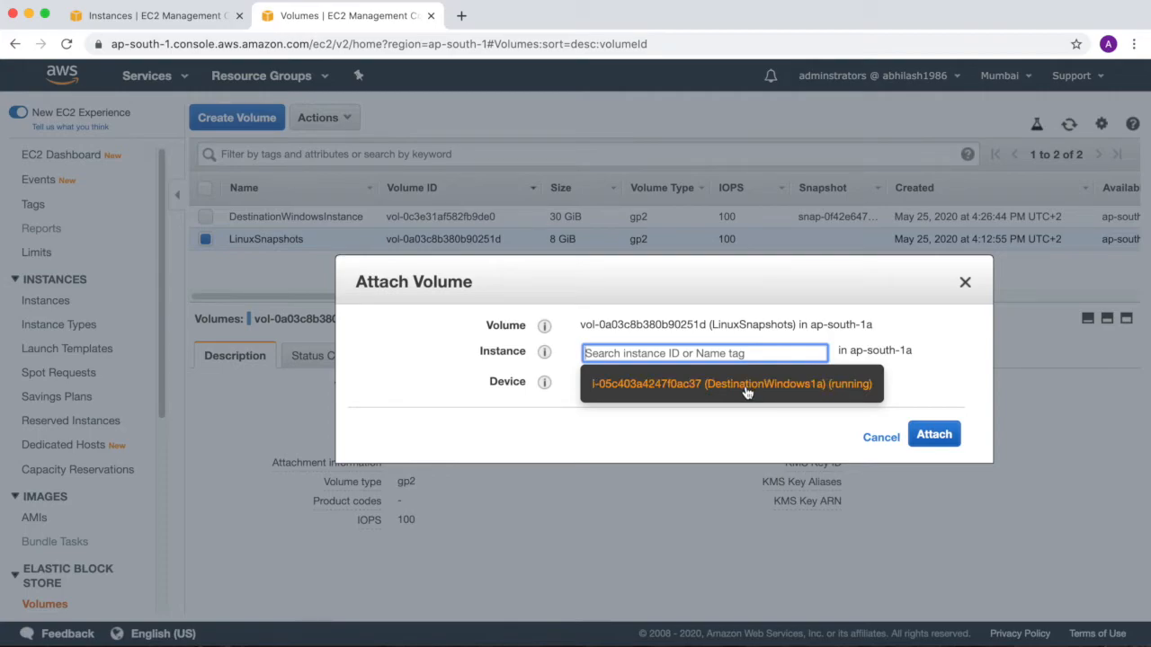
left_click(747, 387)
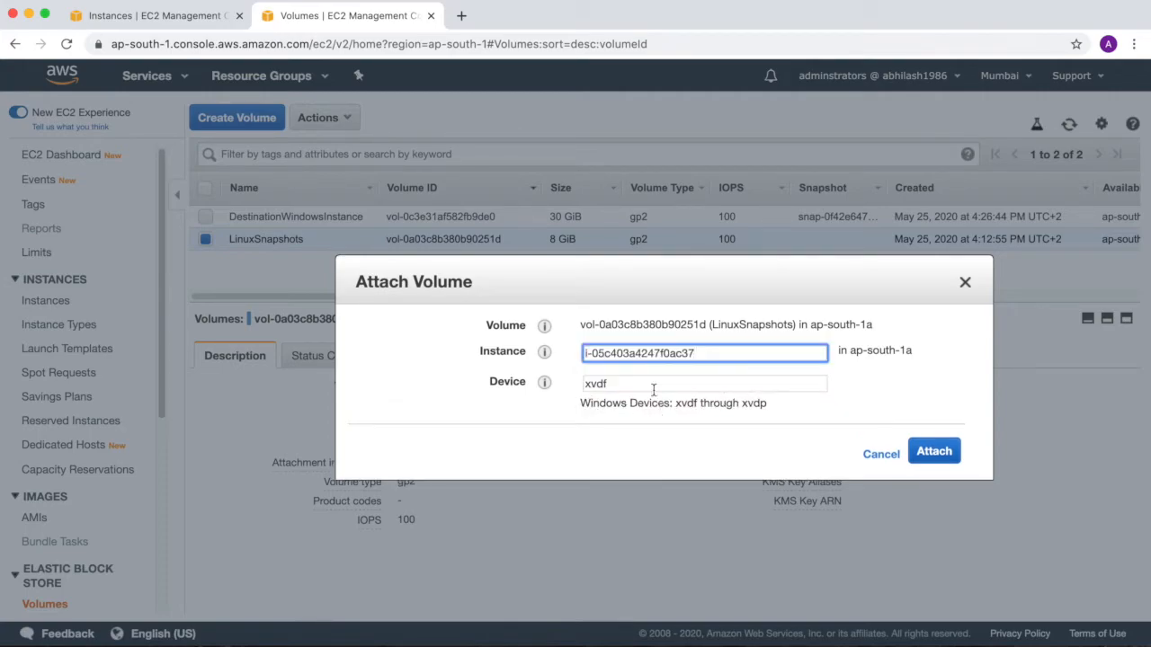
left_click(935, 452)
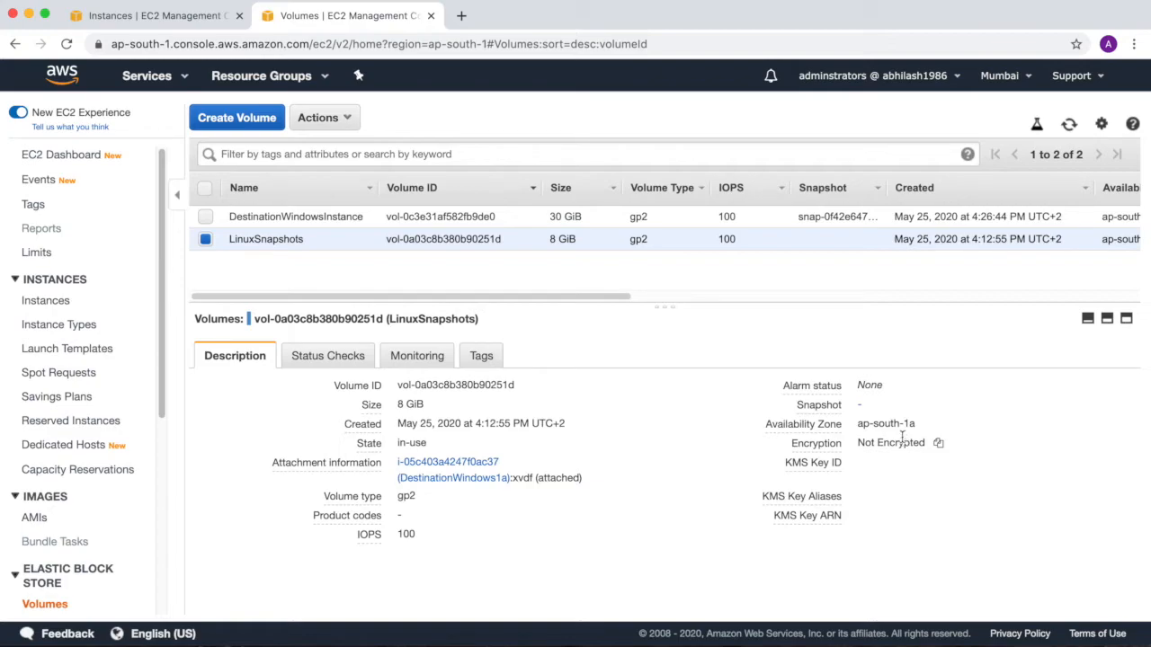
Download the remote desktop file for DestinationWindows1a alone and request its Windows password.
left_click(194, 16)
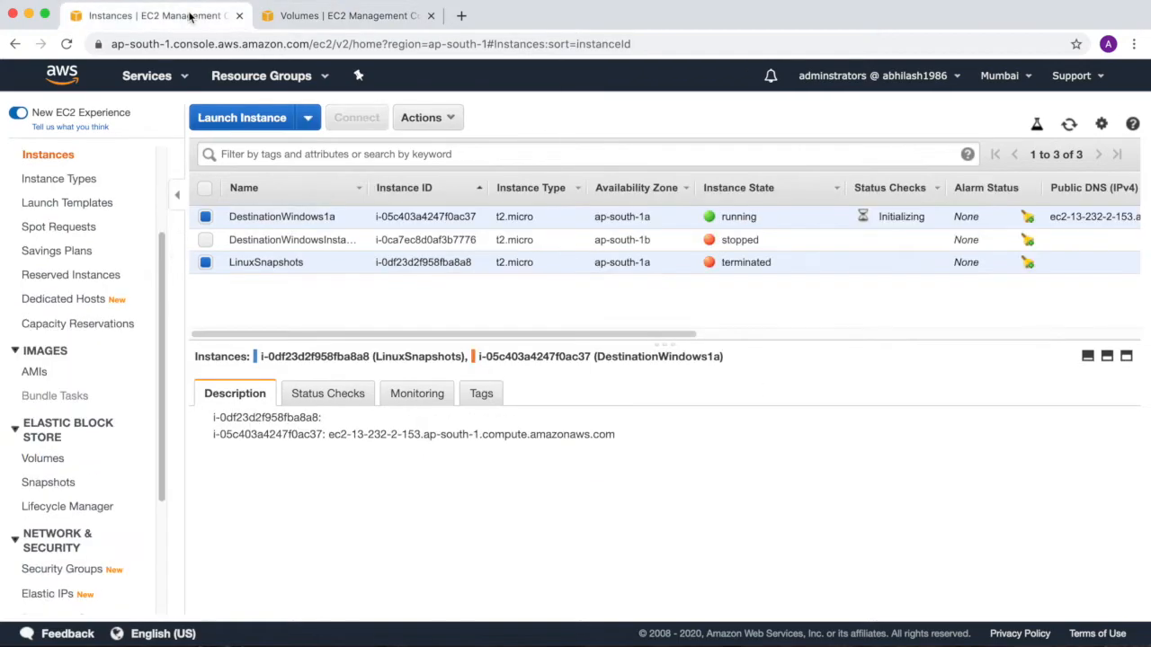
left_click(205, 263)
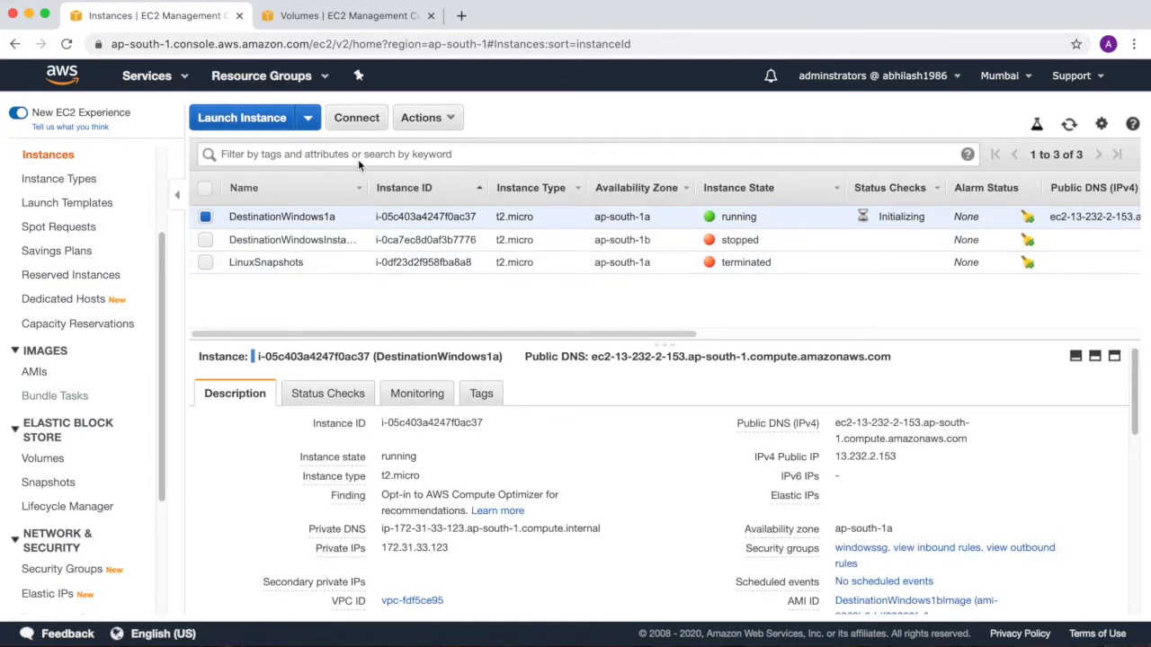
left_click(366, 120)
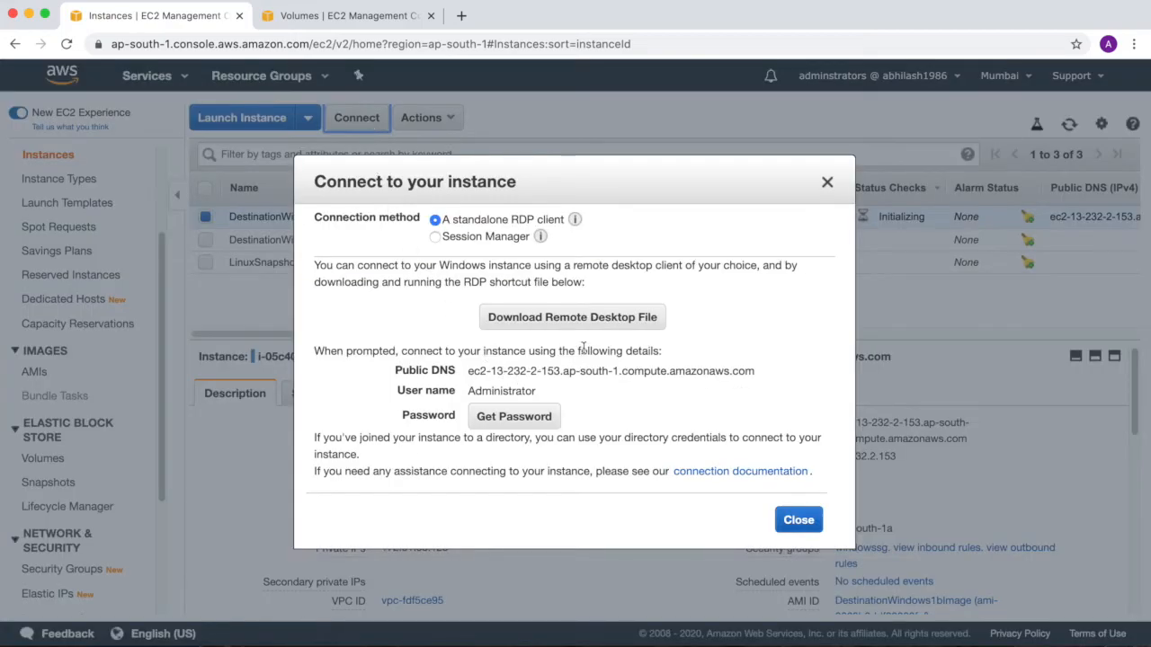
left_click(604, 326)
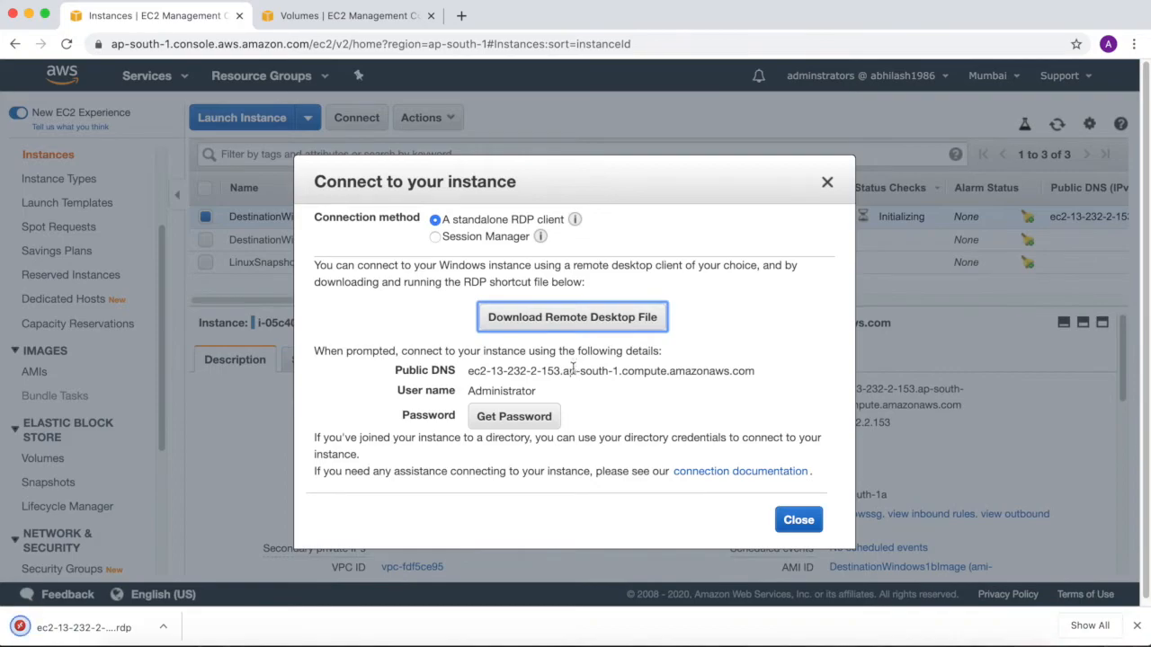
left_click(533, 417)
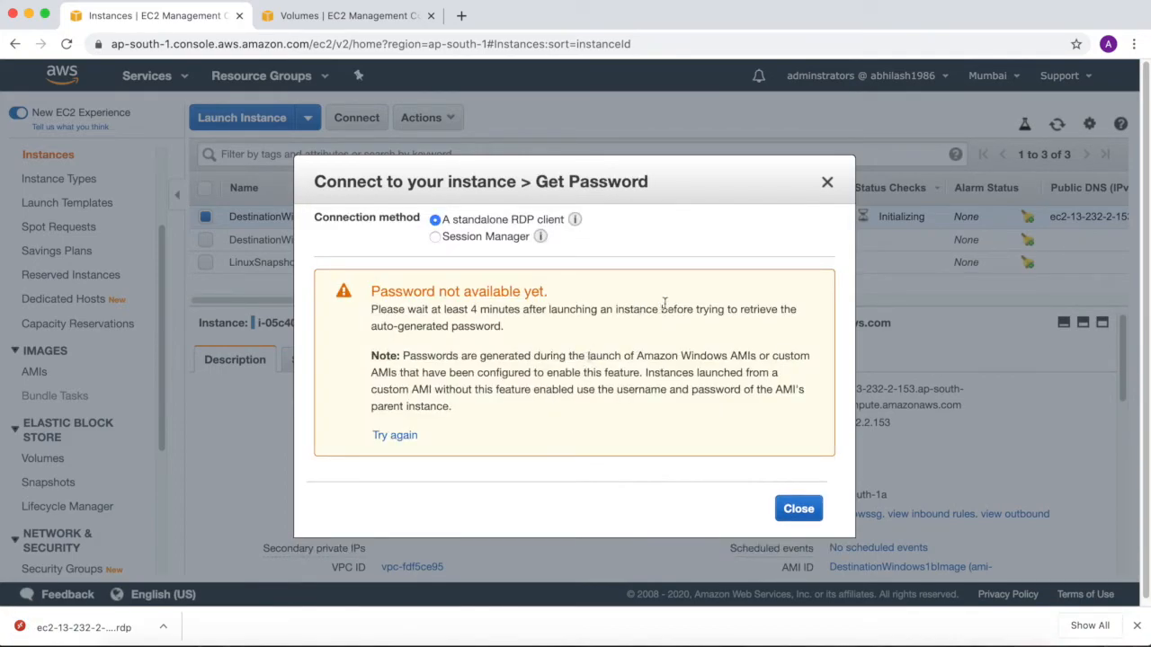
left_click(796, 509)
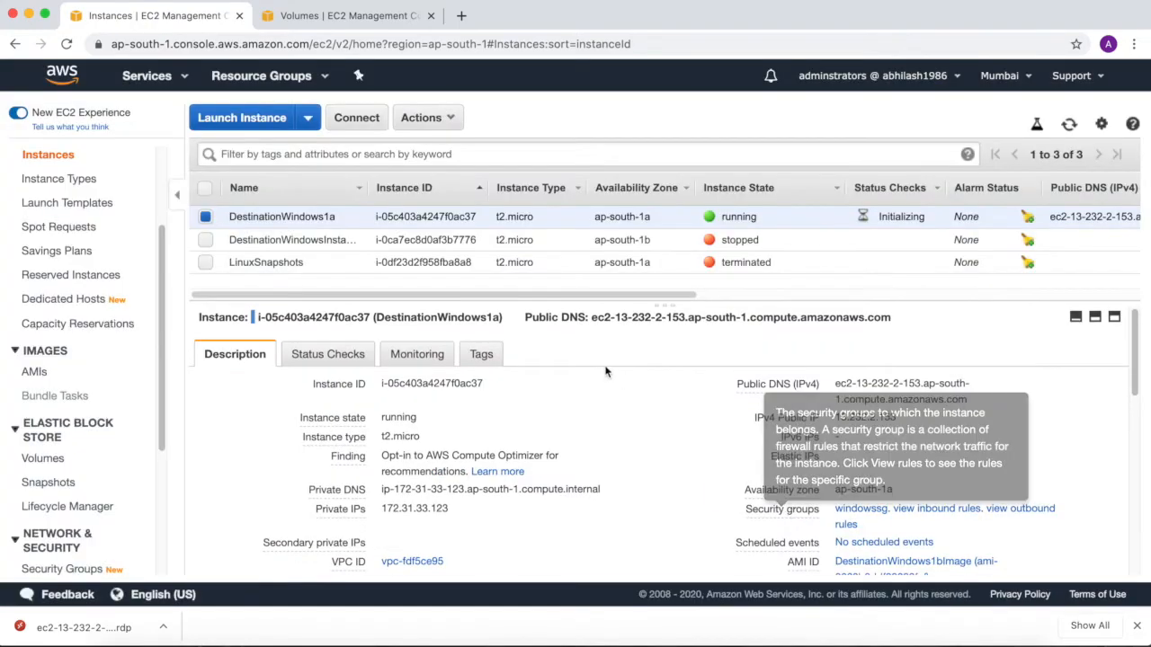
Terminate the stopped DestinationWindowsInstance in ap-south-1b.
left_click(205, 239)
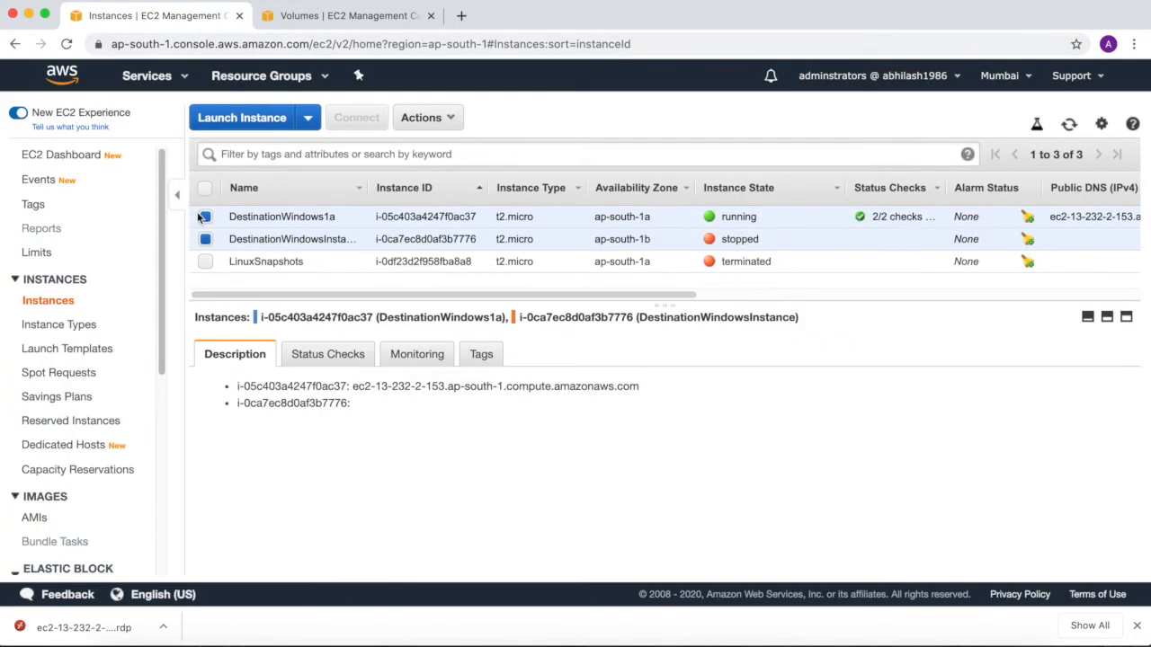
left_click(205, 216)
left_click(422, 117)
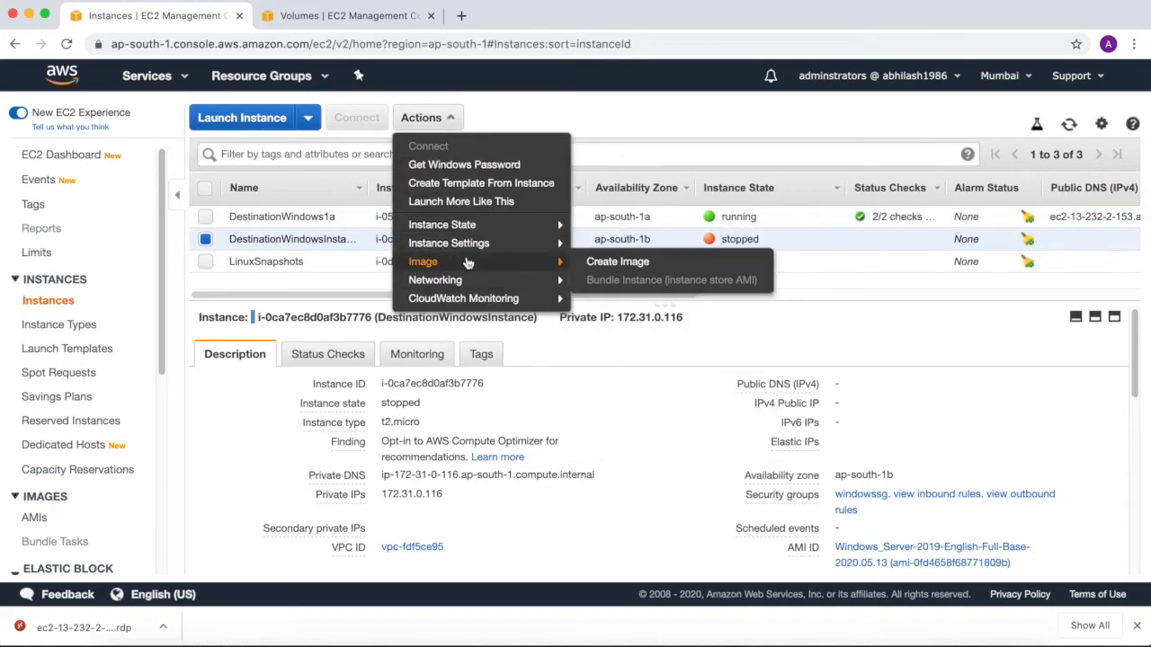
mouse_move(474, 232)
left_click(609, 298)
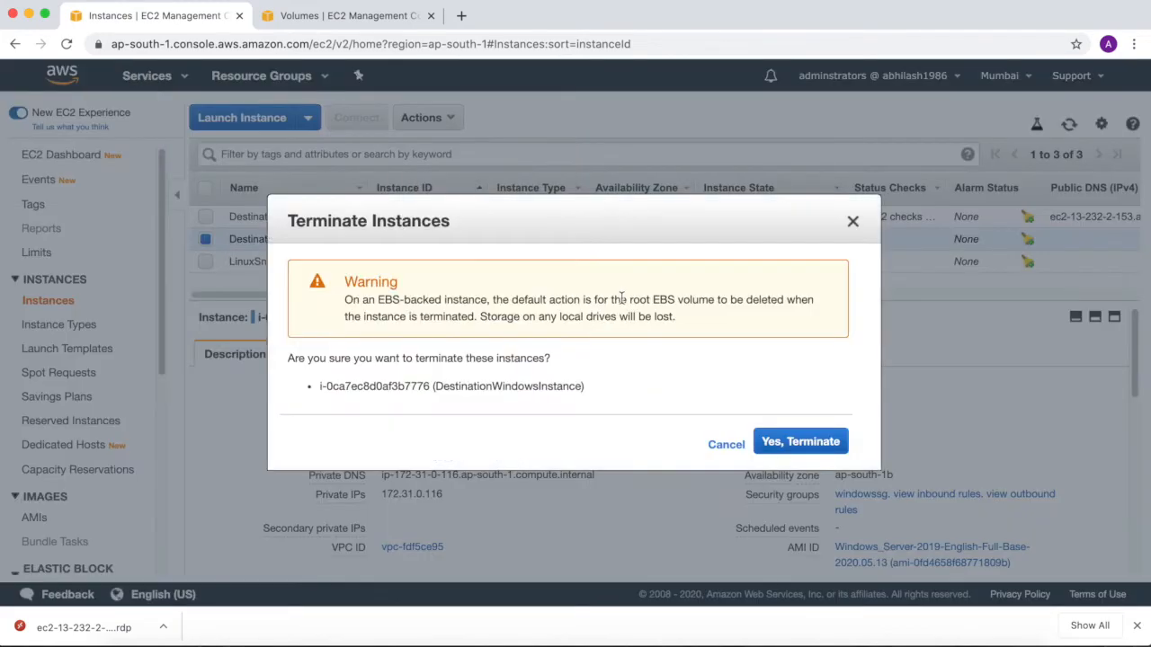
left_click(798, 444)
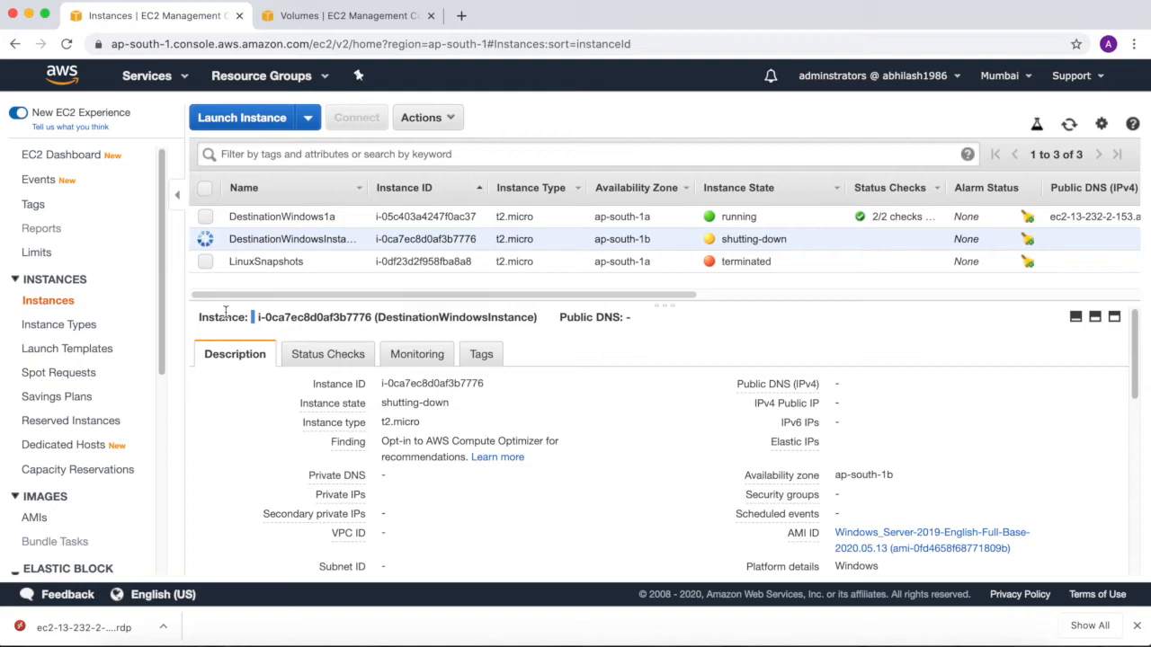
Terminate the DestinationWindows1a instance in ap-south-1a.
left_click(269, 217)
left_click(422, 117)
mouse_move(449, 225)
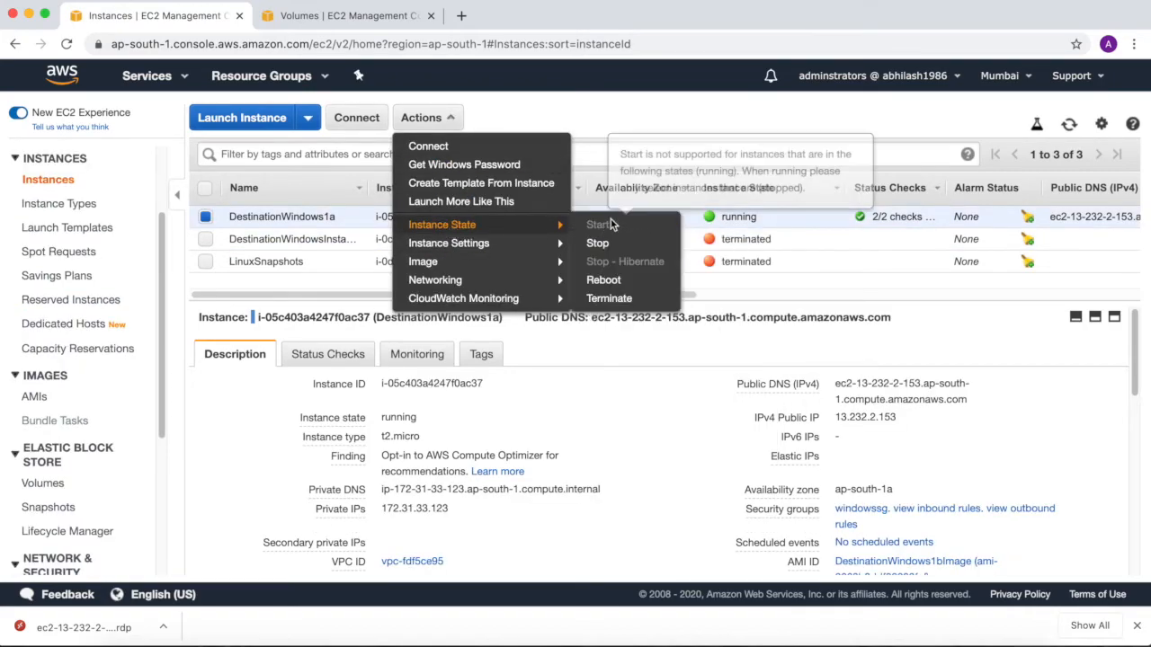
left_click(615, 305)
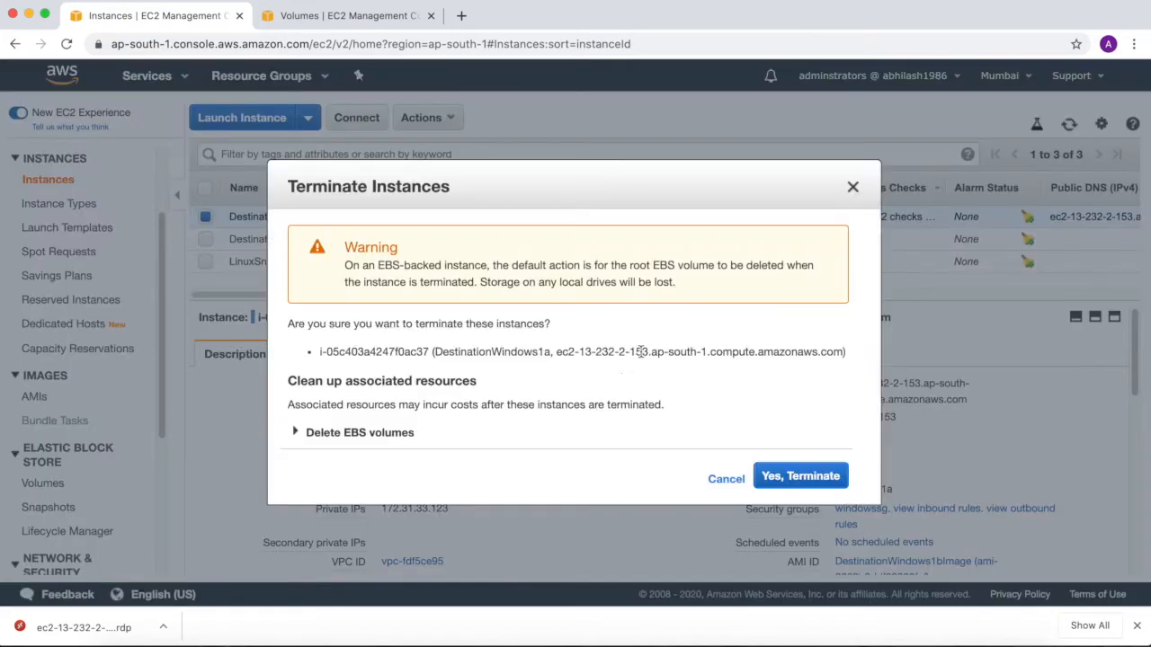
left_click(802, 476)
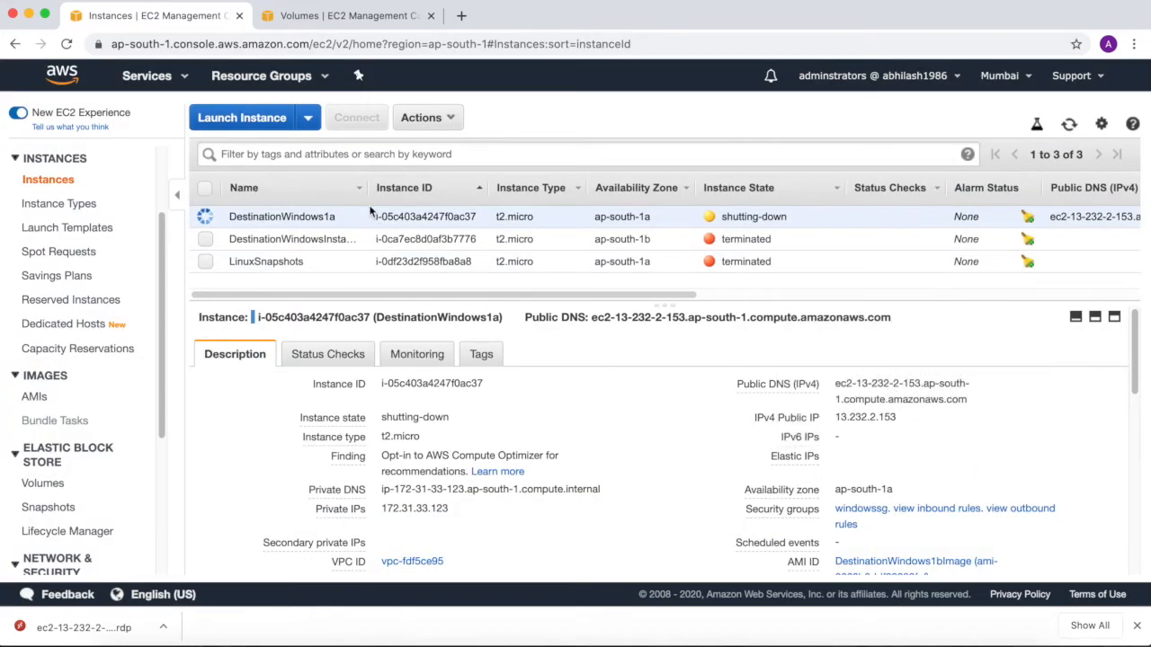
Try to detach the LinuxSnapshots volume from DestinationWindows1a and return to the instances list to check that instance's state.
left_click(348, 18)
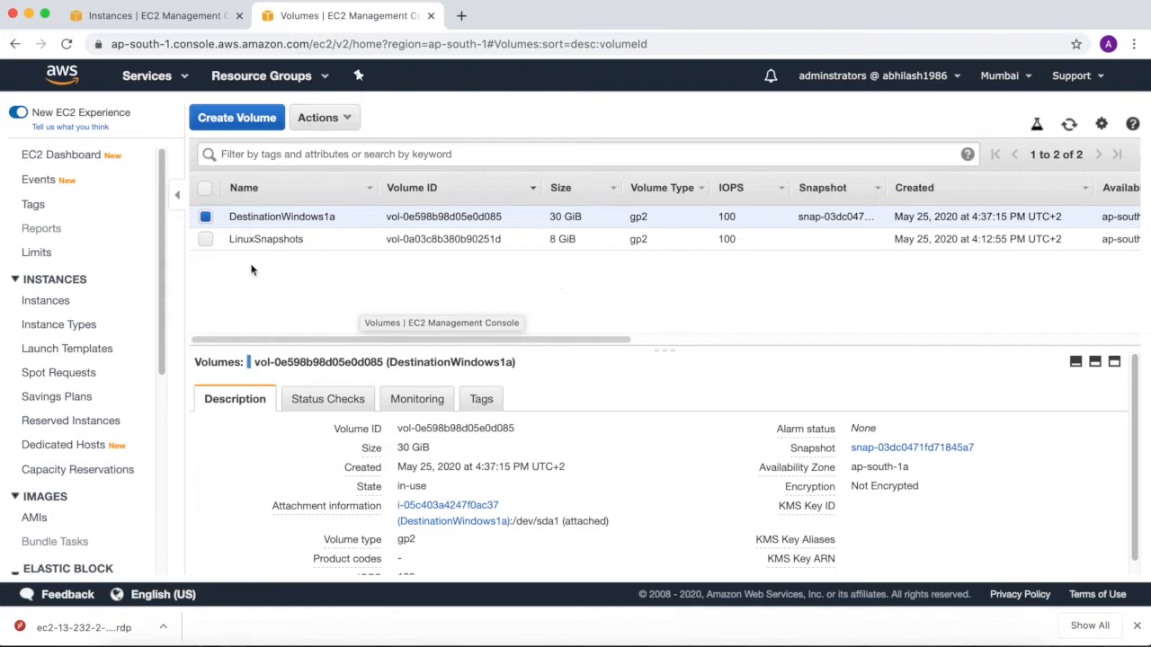
left_click(206, 239)
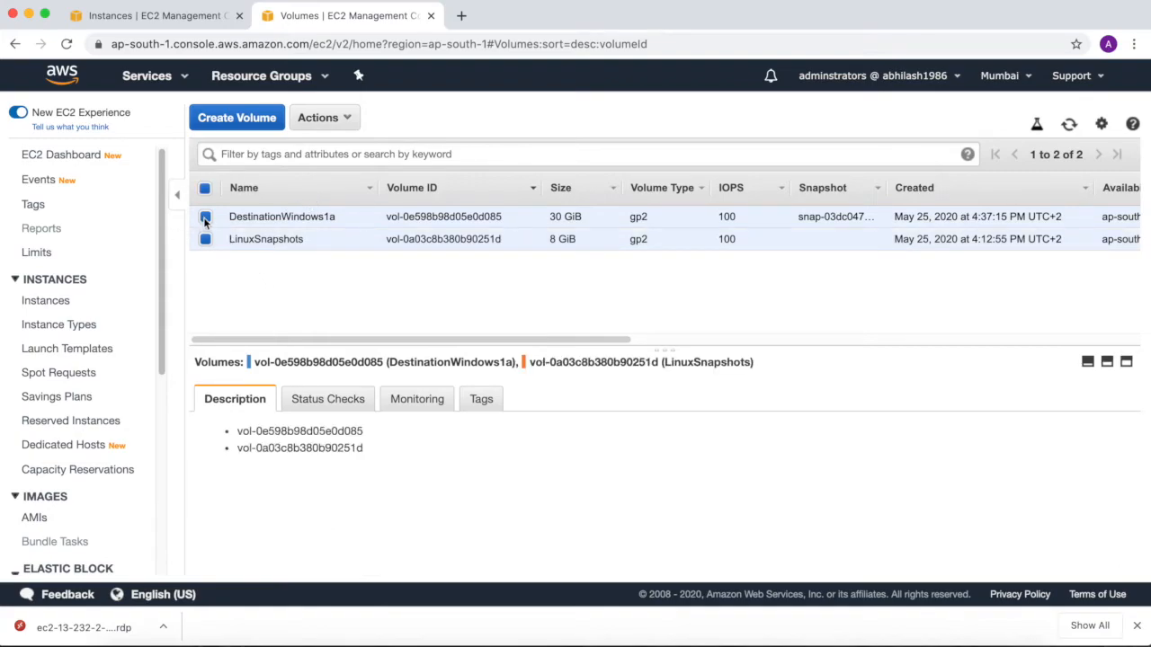
left_click(206, 217)
left_click(323, 118)
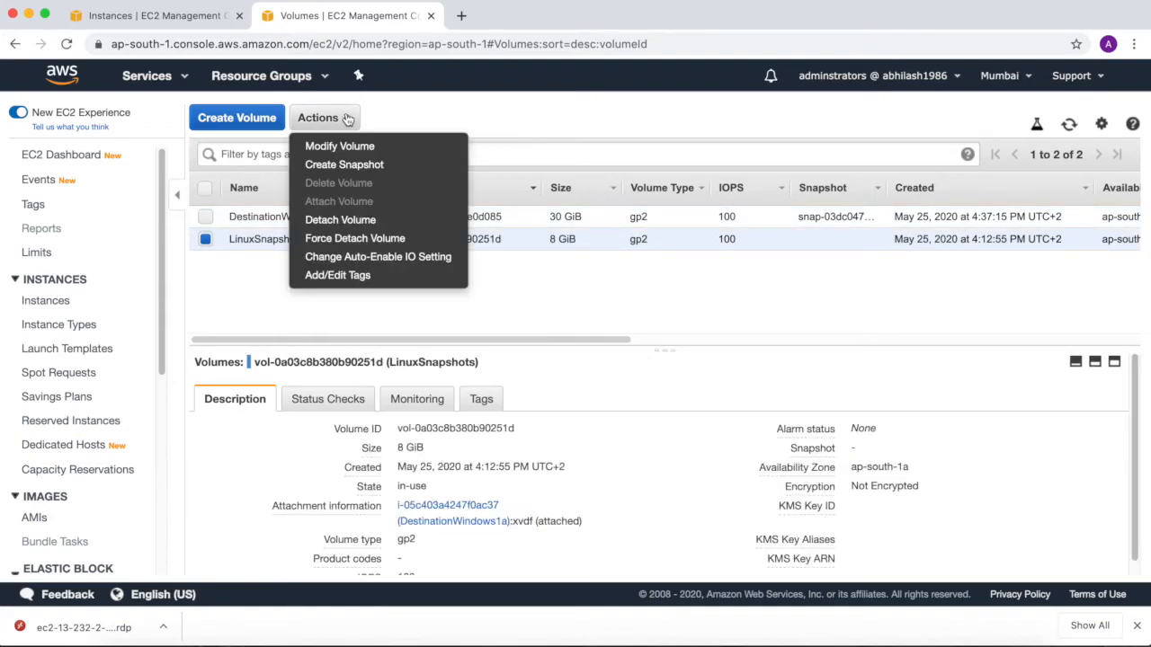
left_click(340, 220)
left_click(778, 406)
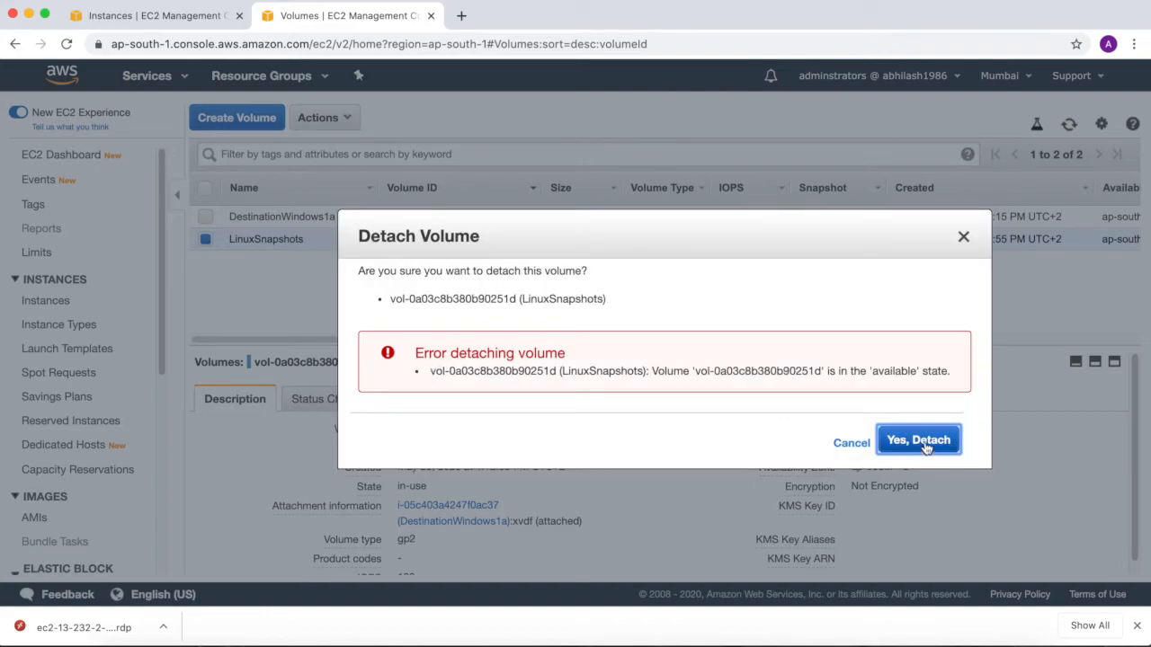
left_click(924, 448)
left_click(963, 239)
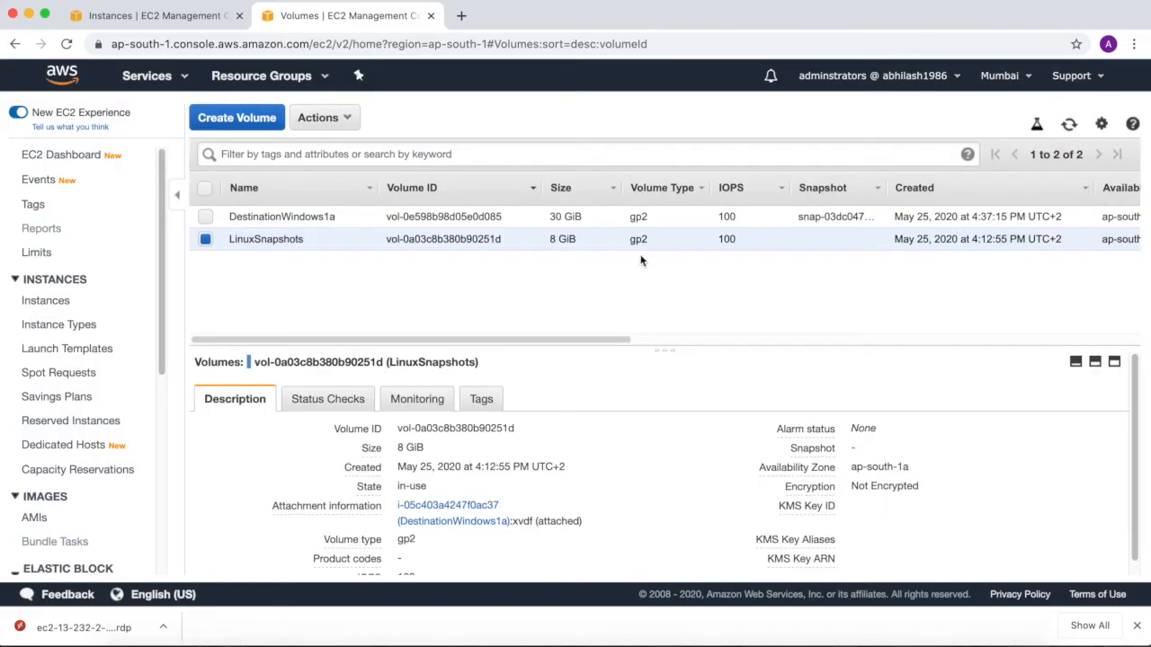
left_click(194, 25)
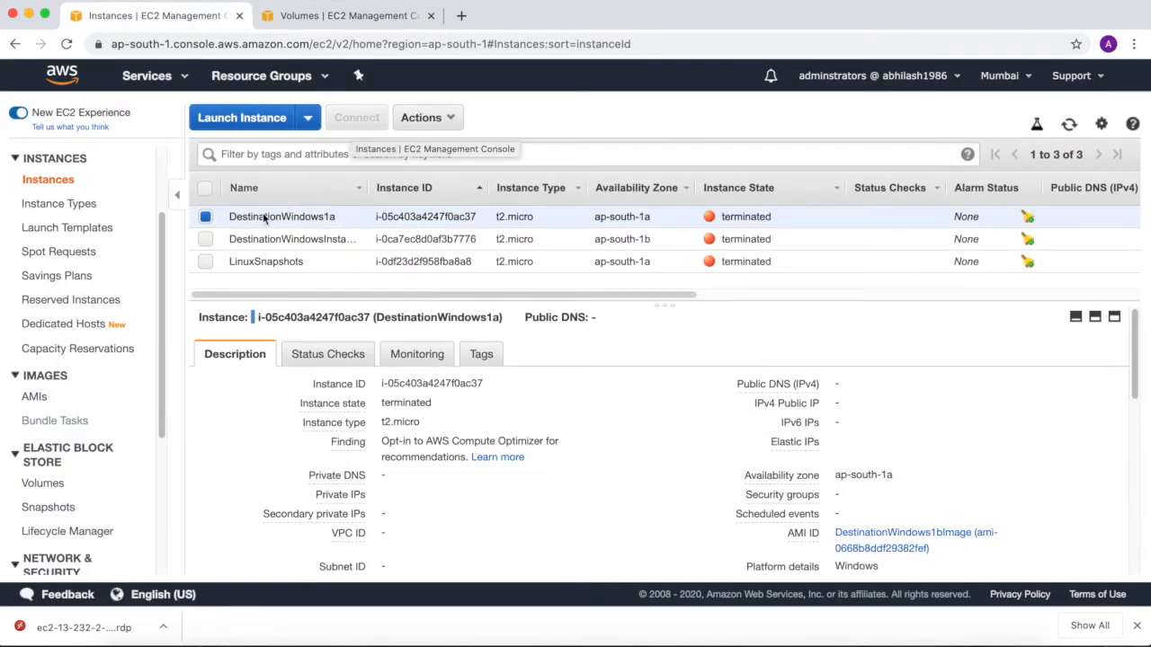
left_click(205, 239)
left_click(205, 261)
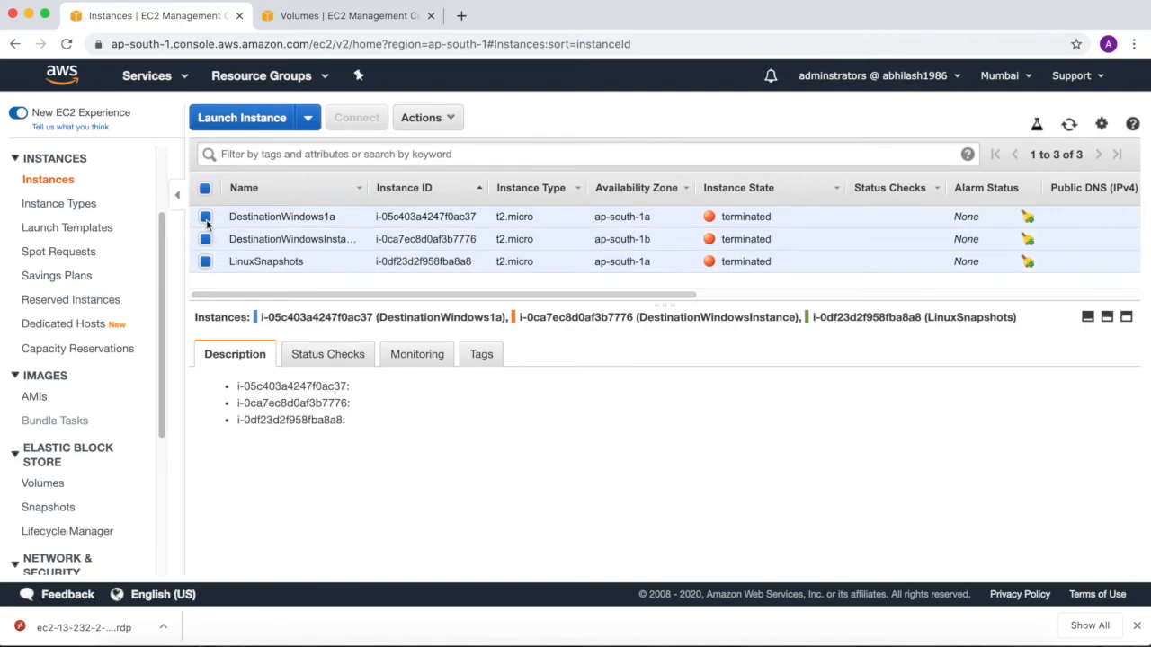
left_click(205, 216)
left_click(205, 238)
left_click(205, 260)
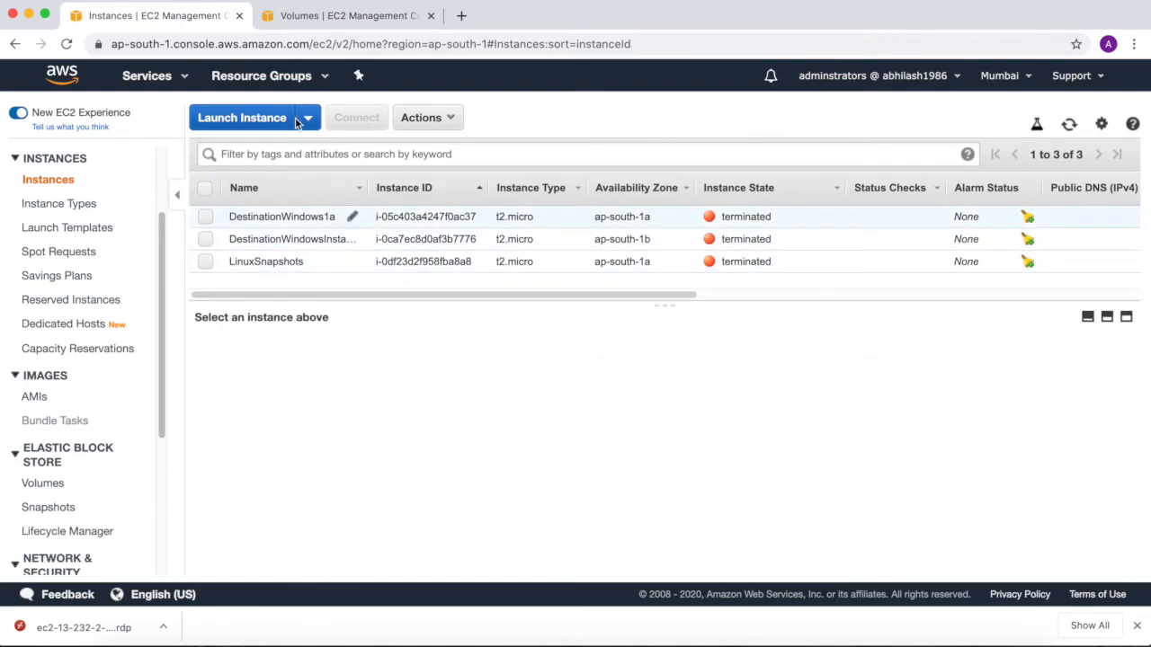
Refresh the volumes list and delete the detached LinuxSnapshots volume.
left_click(346, 20)
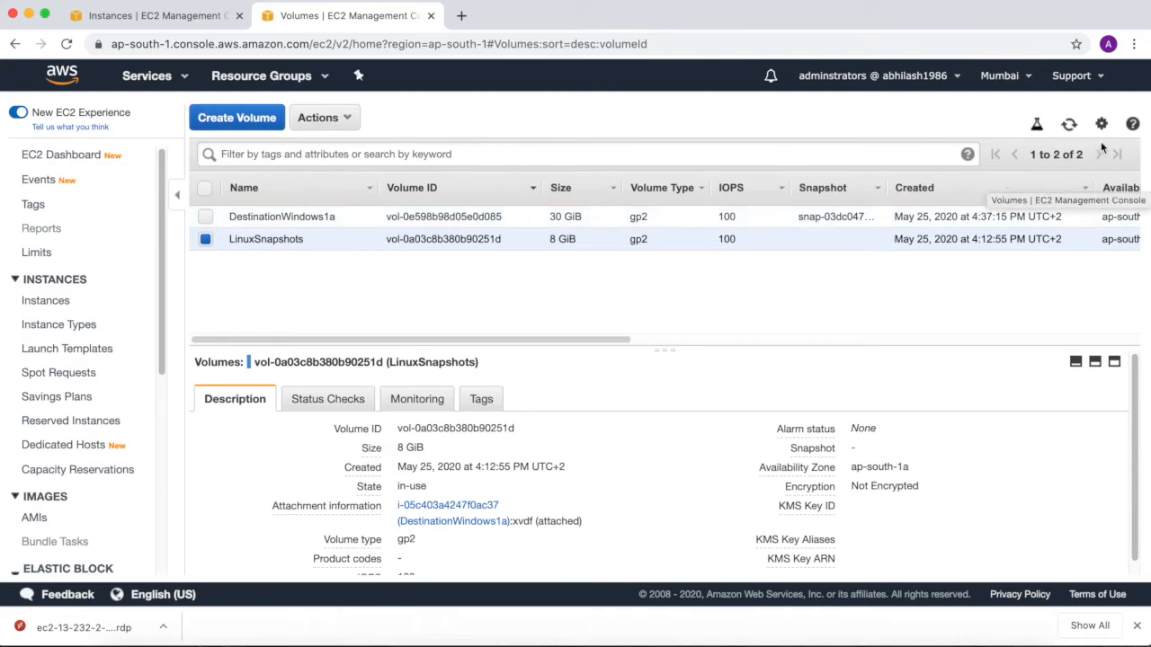
left_click(1069, 124)
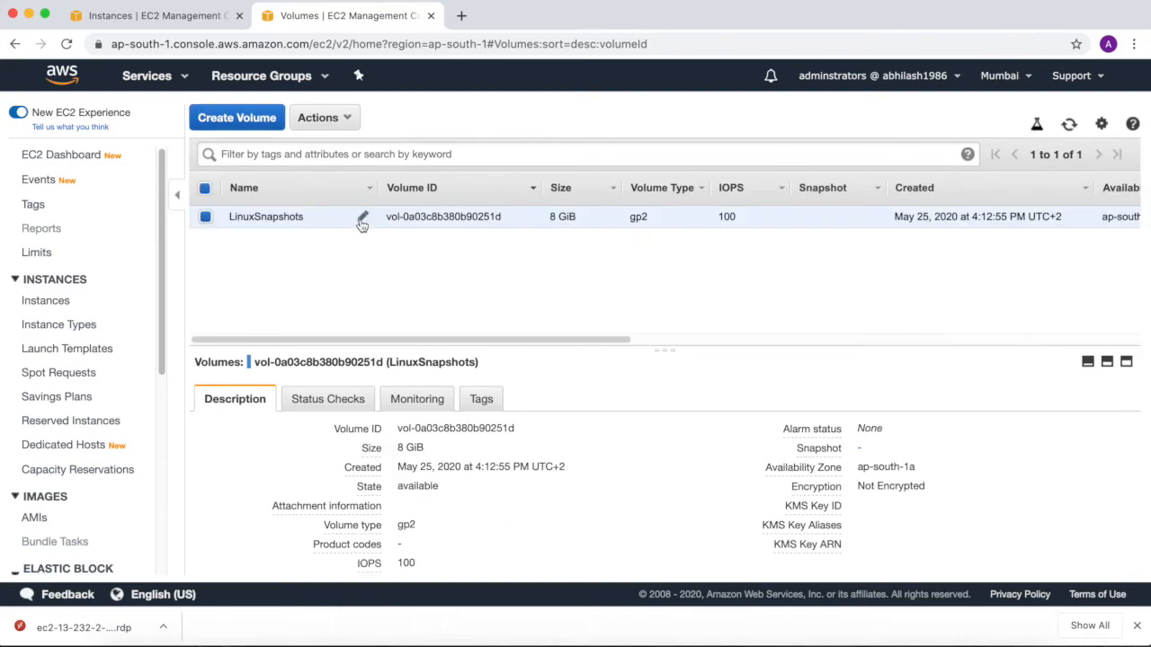
left_click(344, 118)
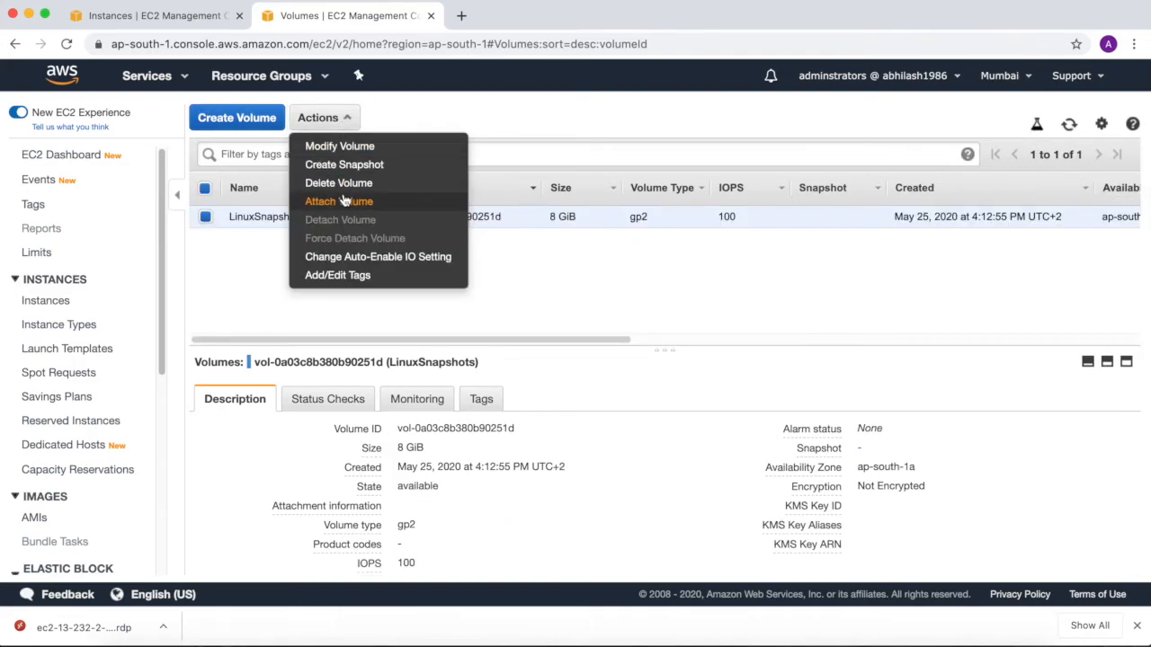
left_click(346, 185)
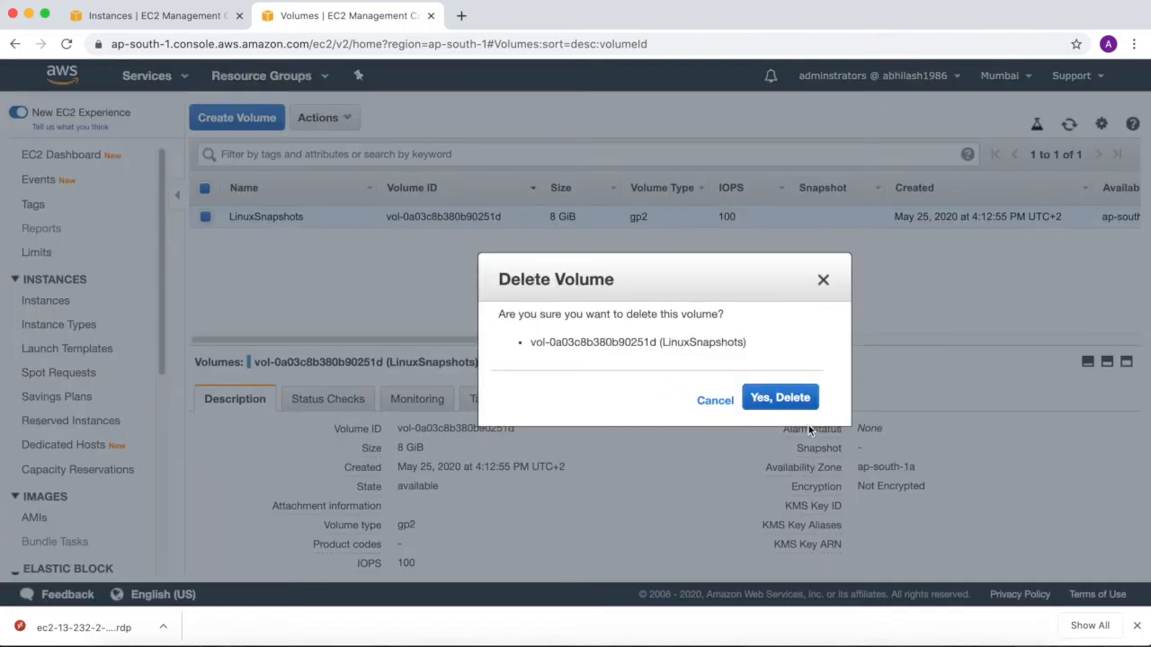
left_click(791, 399)
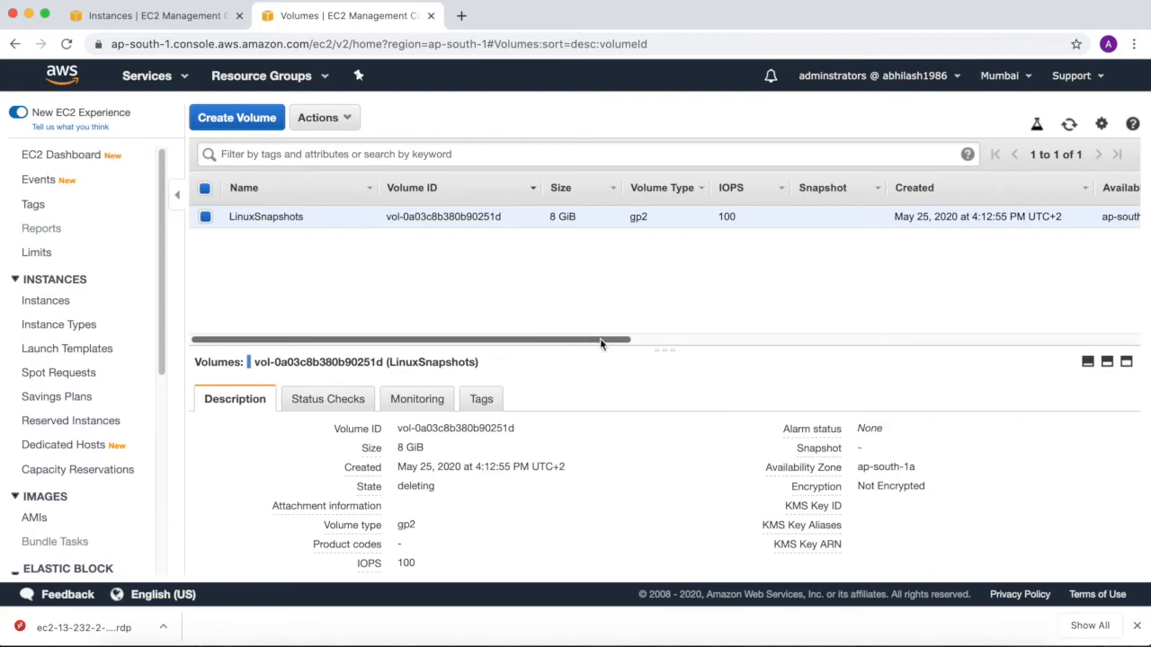
mouse_move(603, 339)
left_mouse_down()
mouse_move(785, 354)
mouse_move(601, 355)
left_mouse_up()
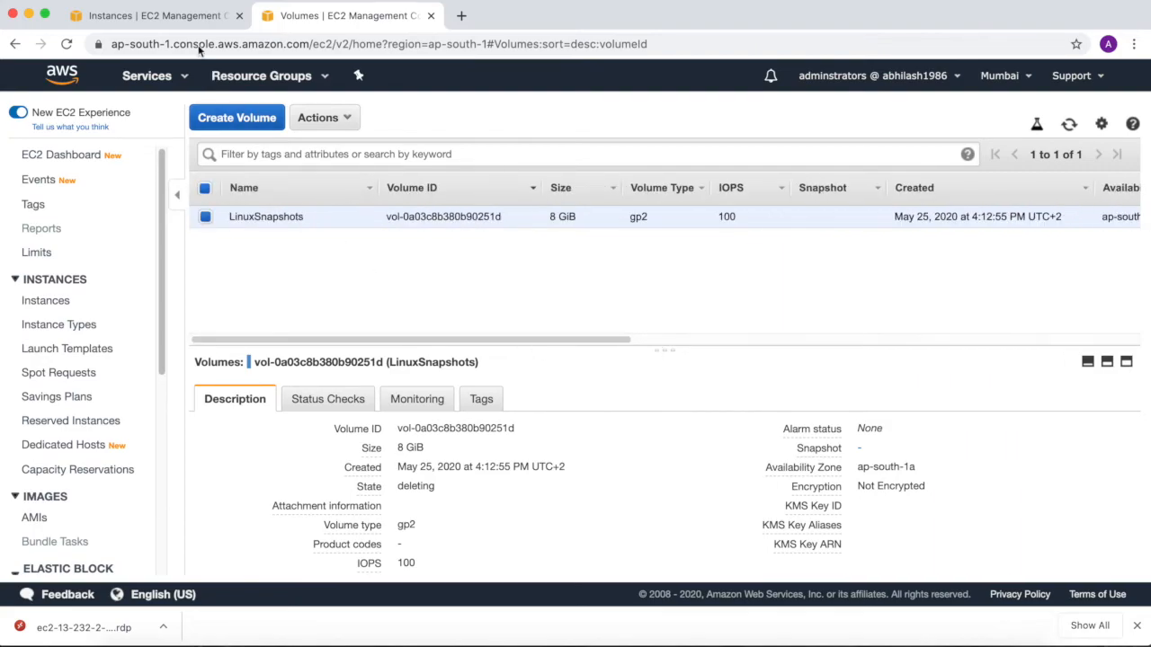
Open the Snapshots page in a separate browser tab and try to delete the 30 GiB snapshot.
left_click_drag(159, 329, 164, 441)
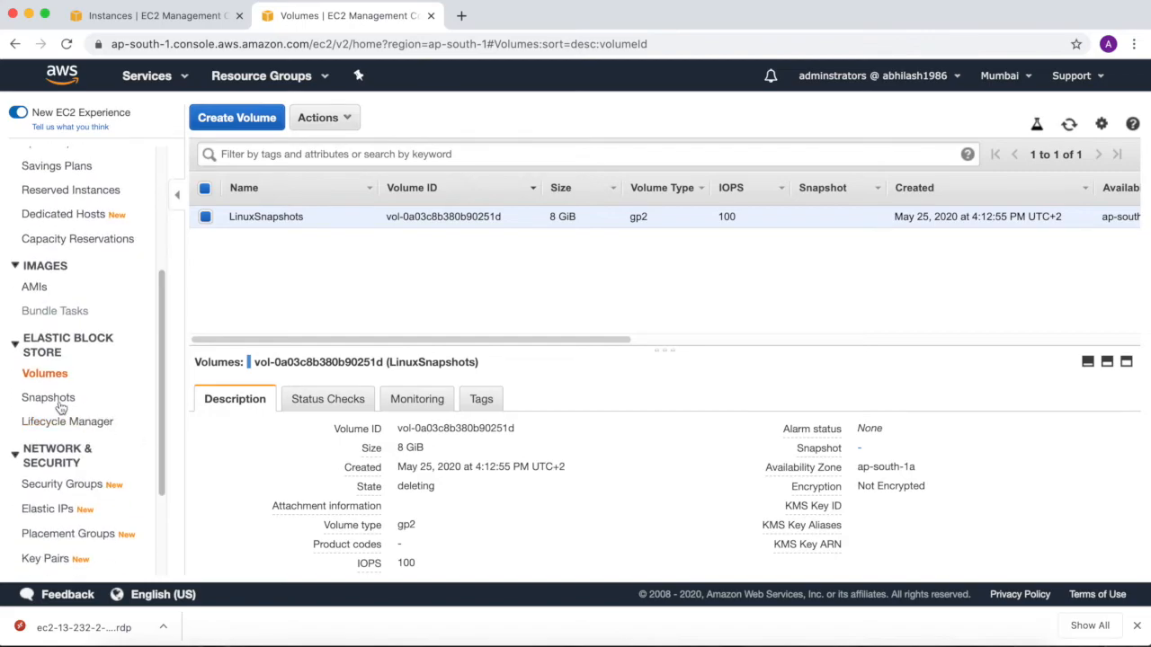
left_click(49, 398, "super")
left_click(494, 15)
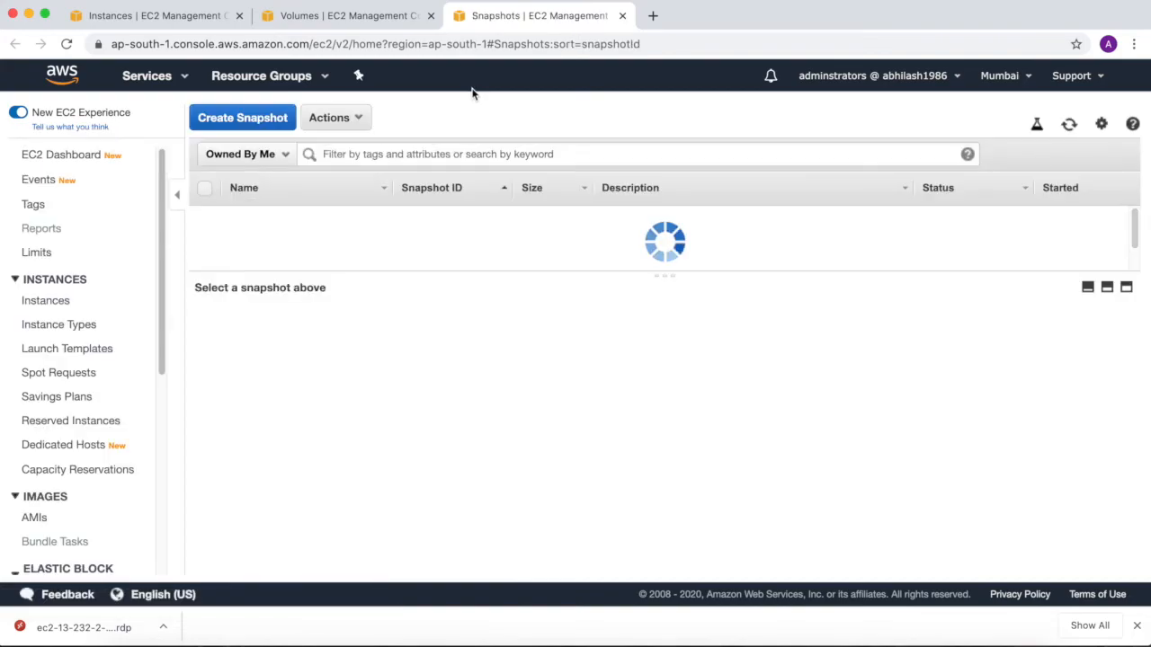
left_click(360, 118)
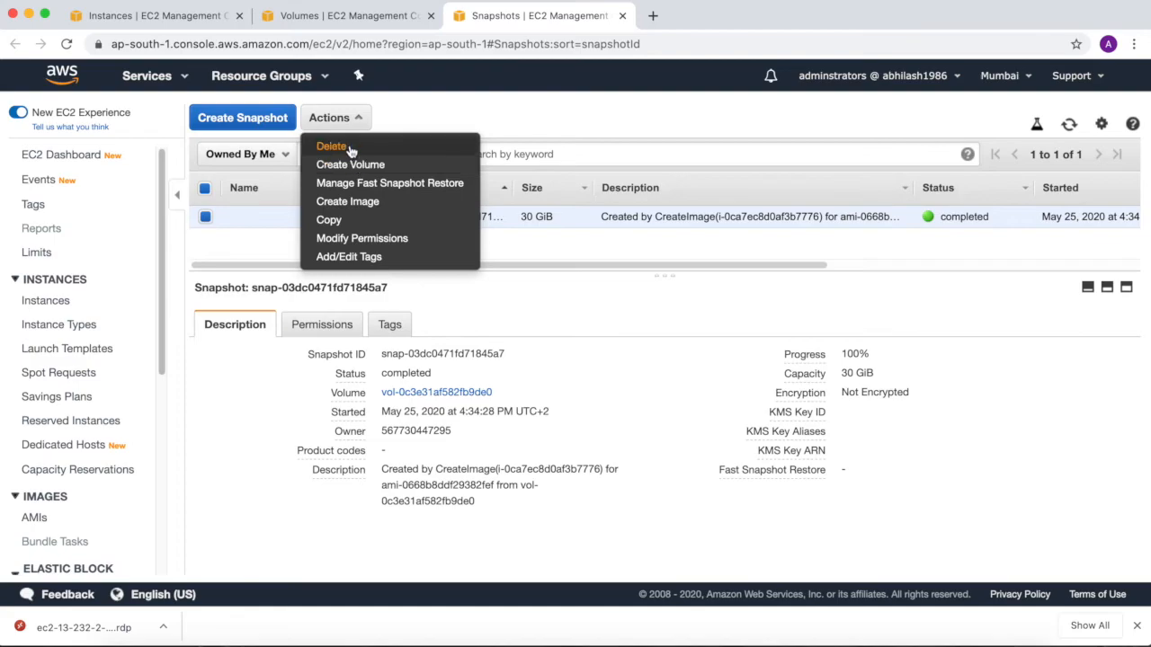
left_click(334, 147)
left_click(773, 406)
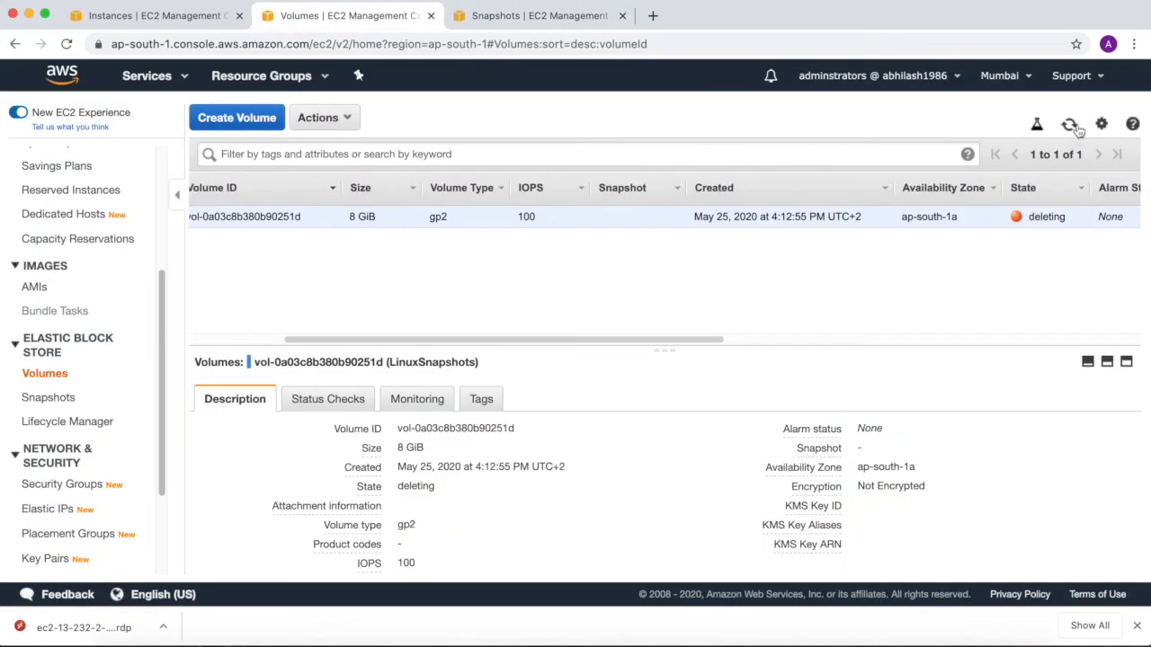
Refresh the volumes and snapshots lists, retry deleting the 30 GiB snapshot, and dismiss the deletion dialog.
left_click(1074, 127)
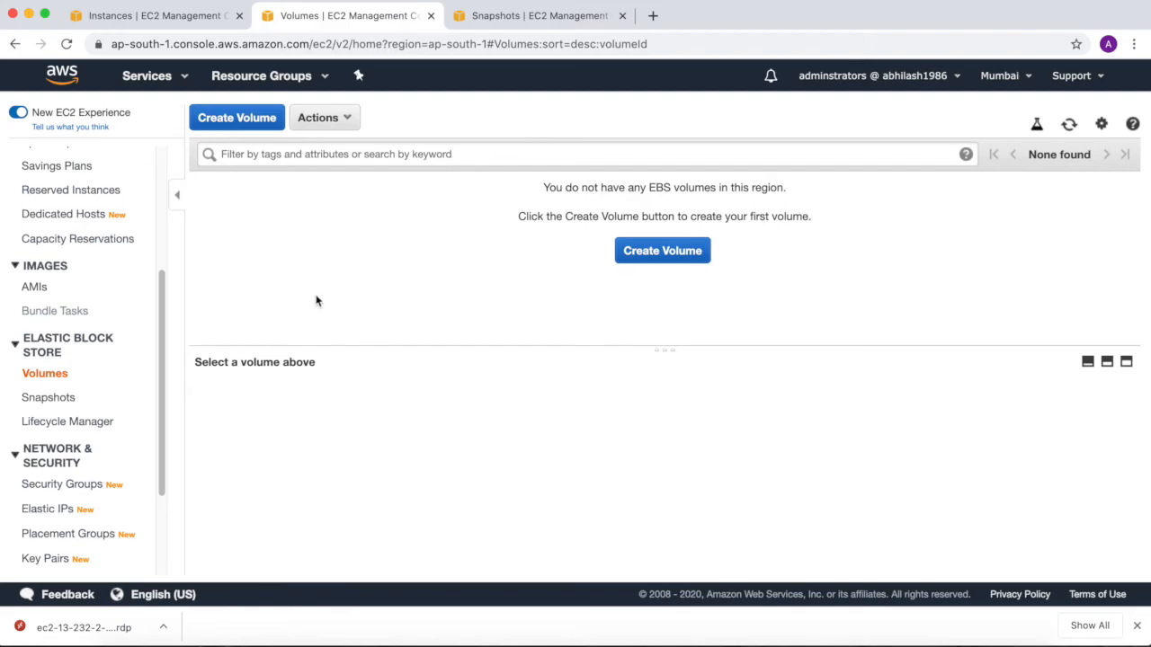
left_click(540, 16)
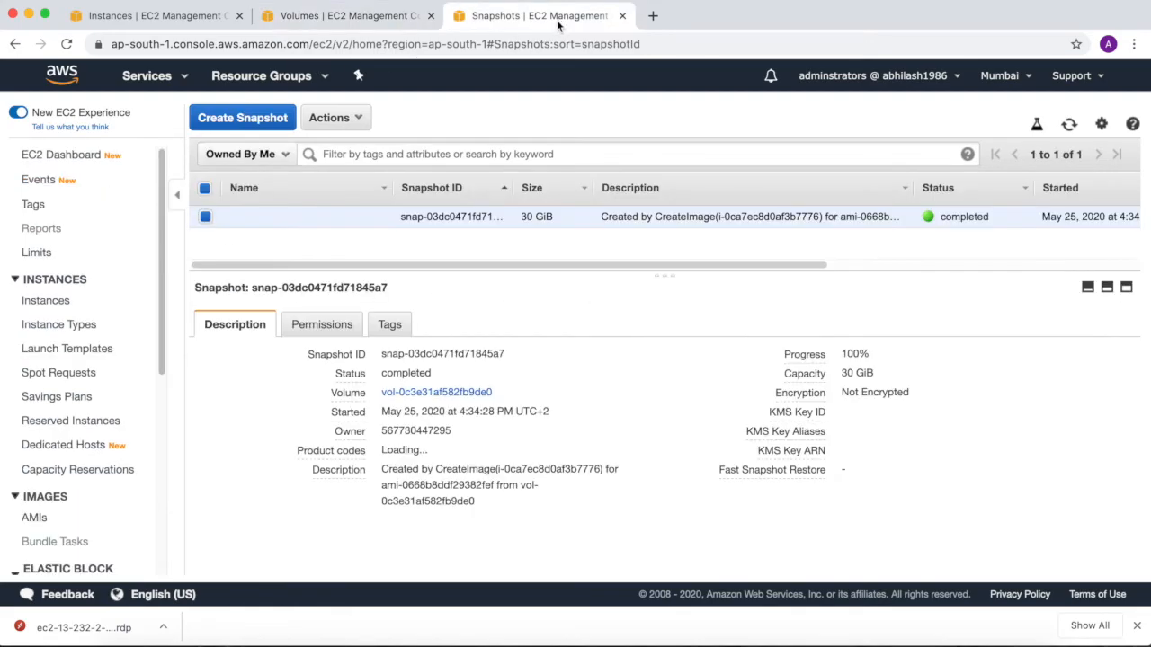
left_click(1069, 125)
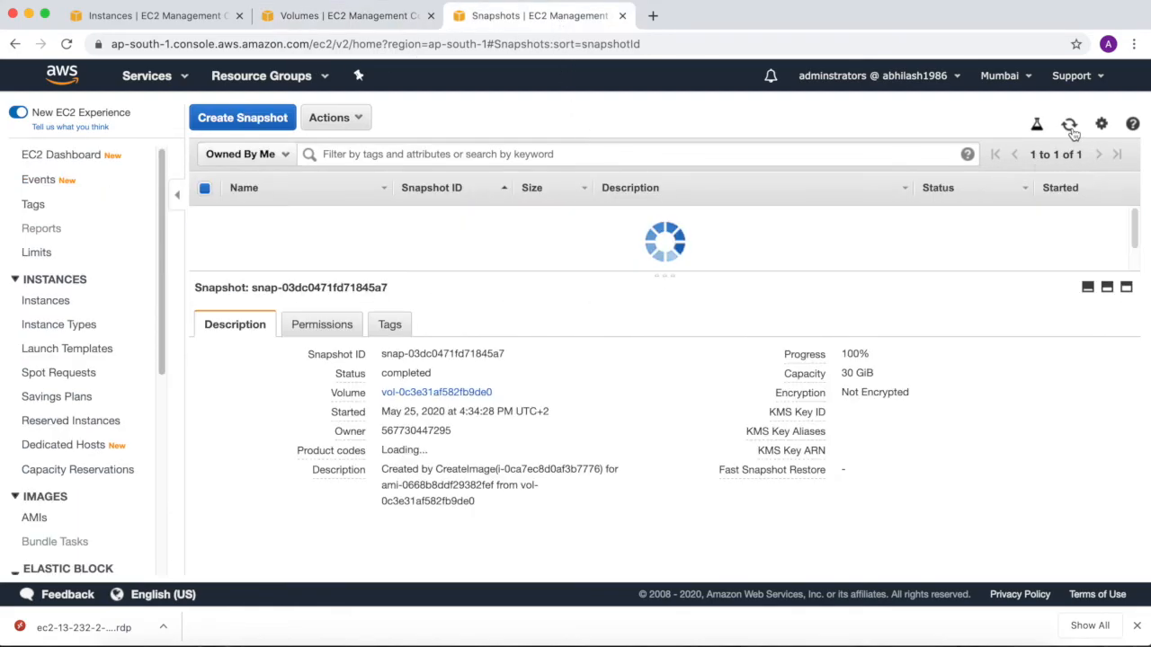
left_click(358, 115)
left_click(353, 151)
left_click(766, 405)
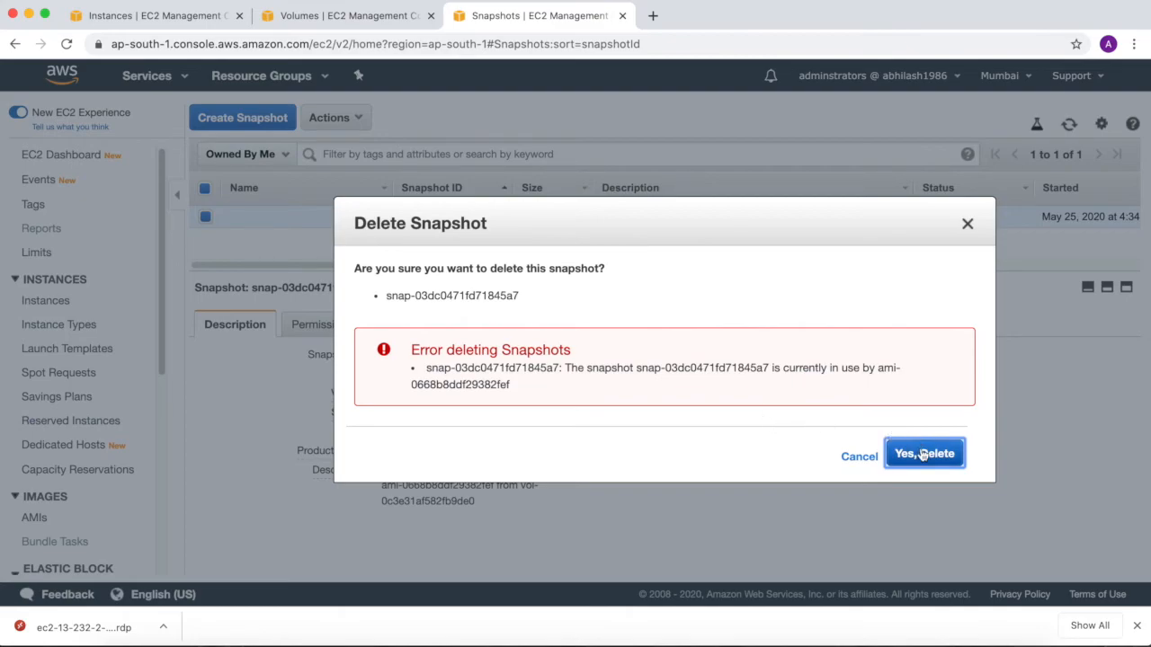
left_click(967, 224)
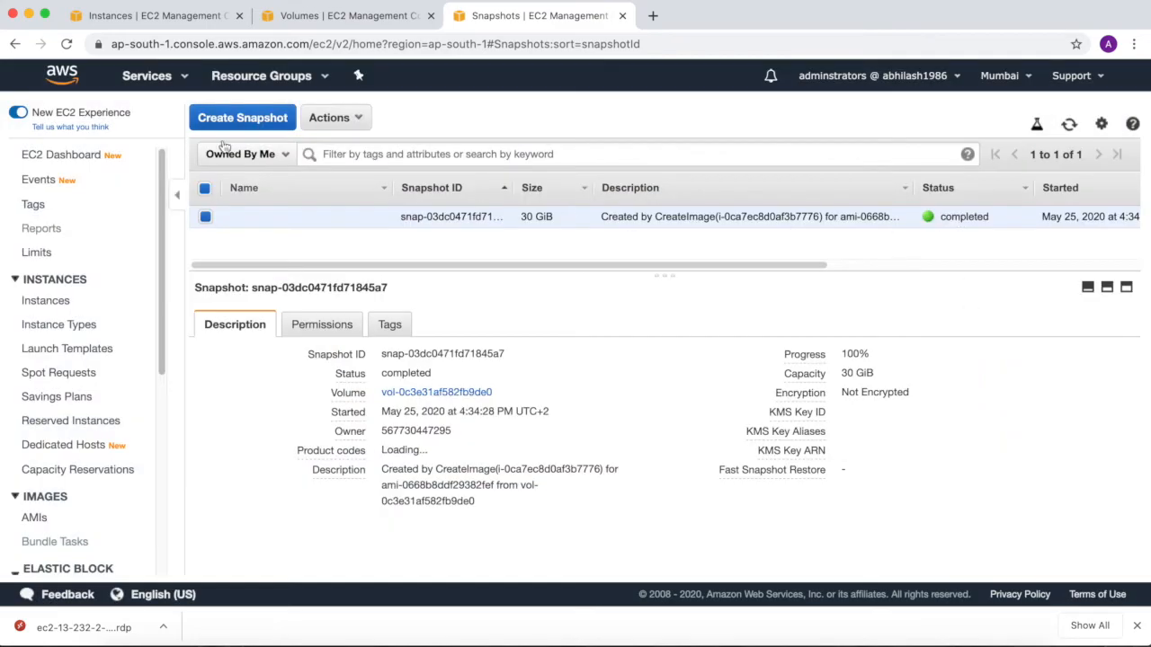
Deregister the DestinationWindows1bImage AMI.
left_click(36, 525)
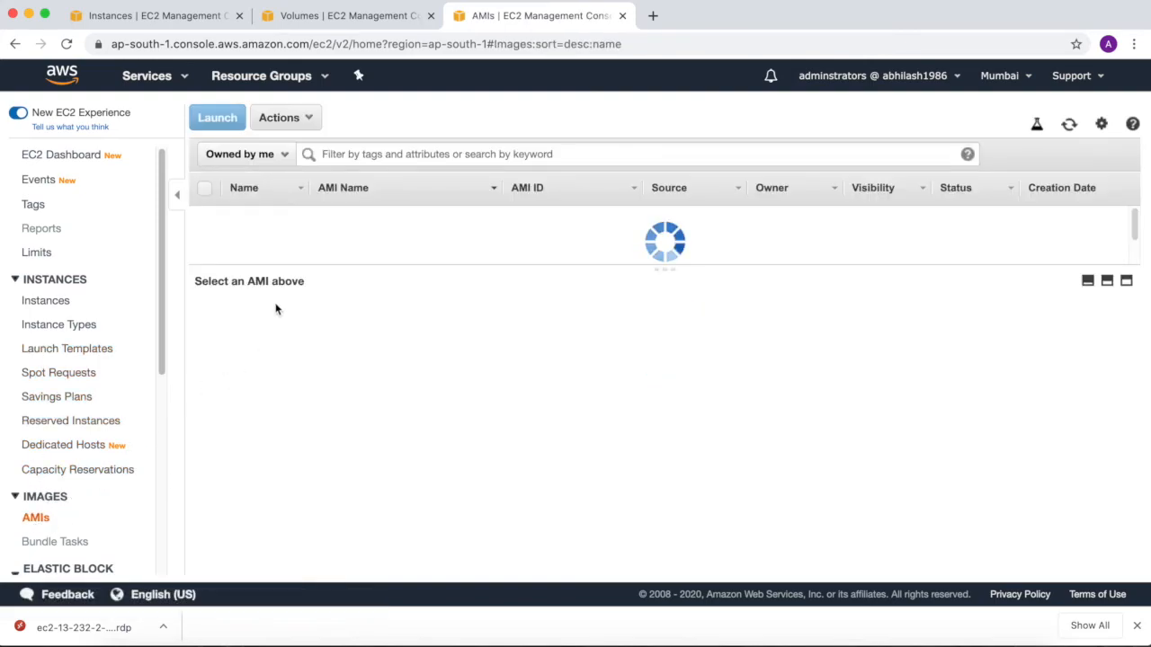
left_click(302, 124)
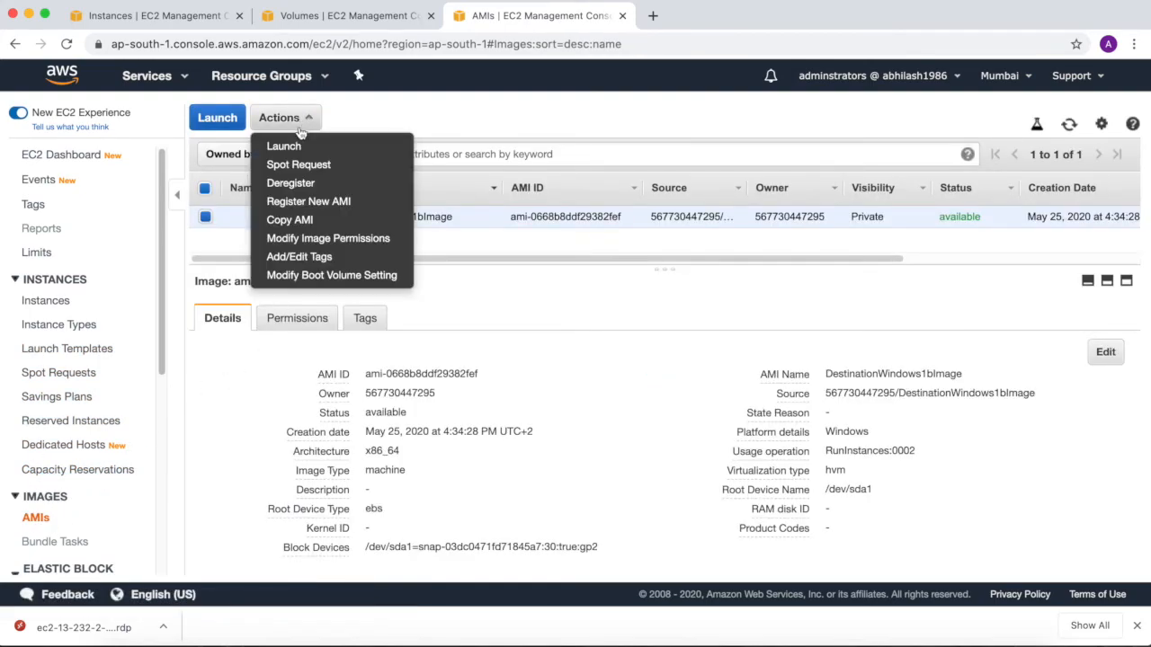
left_click(291, 183)
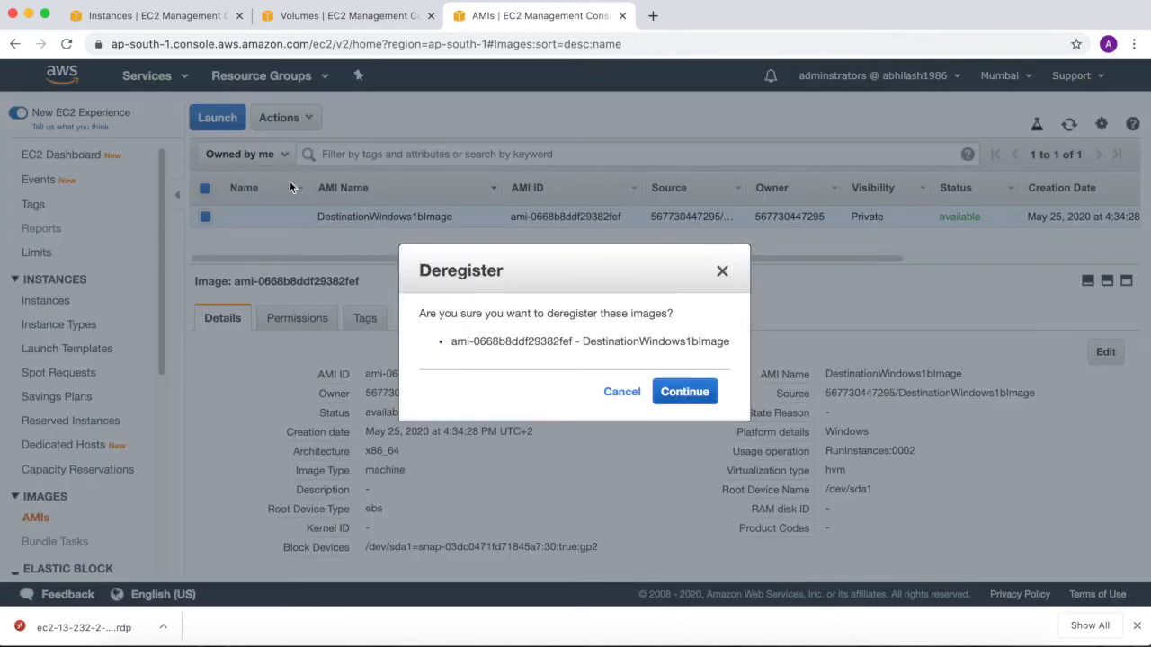
left_click(679, 395)
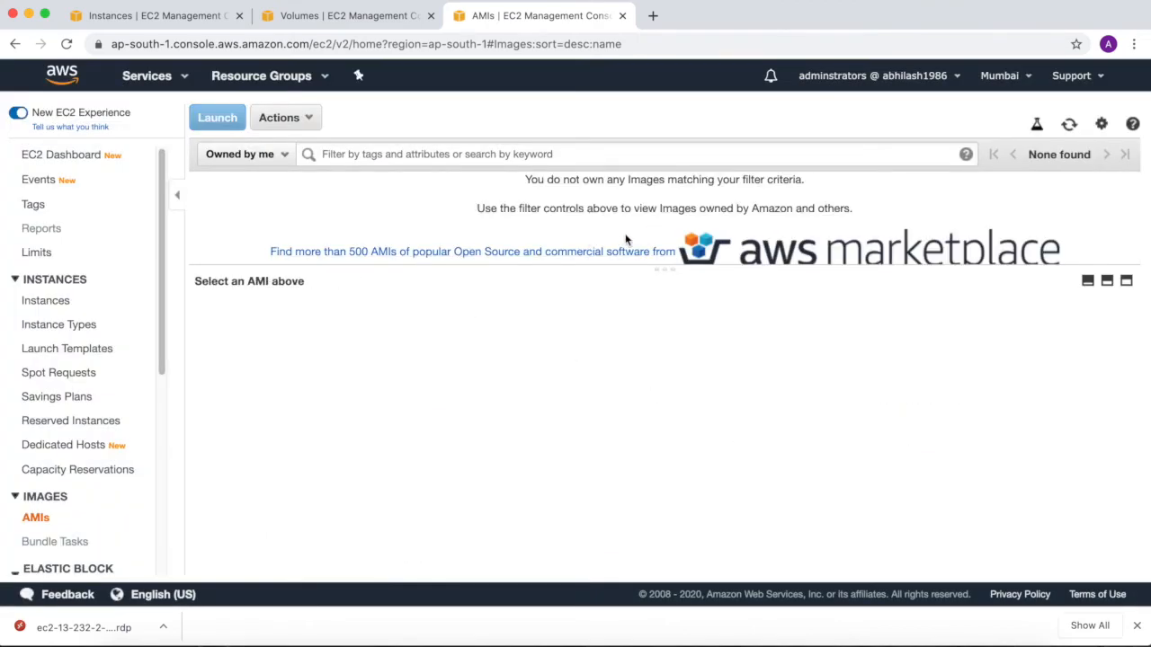
Return to the Snapshots page and delete the 30 GiB snapshot that belonged to the deregistered AMI.
left_click(362, 20)
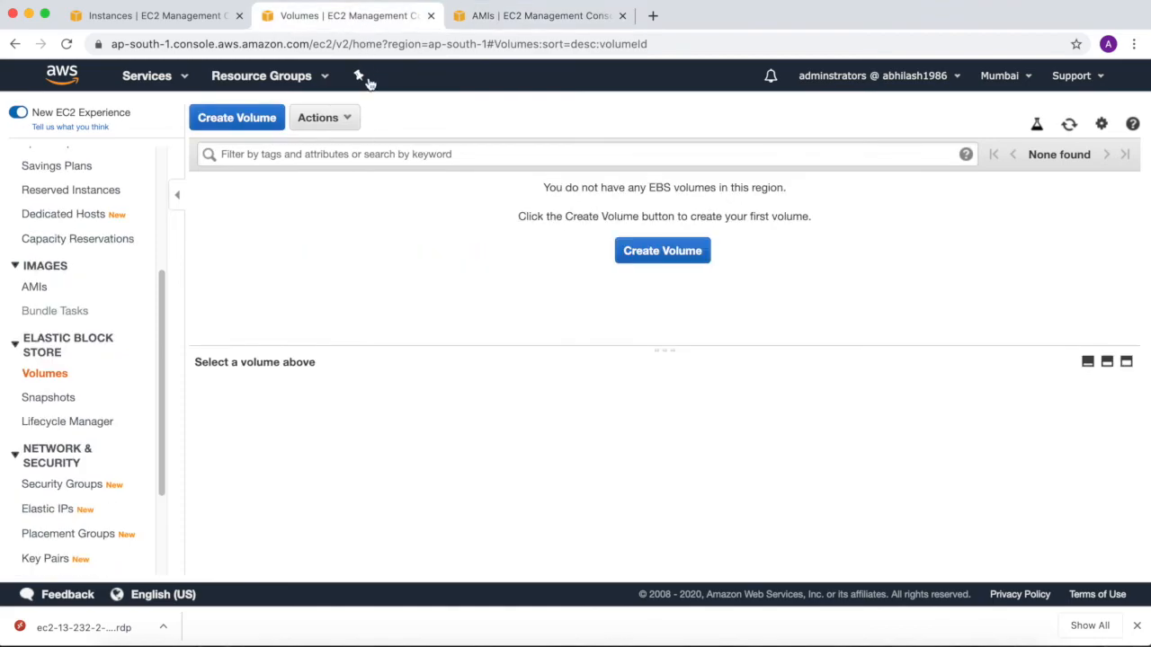
left_click(47, 398)
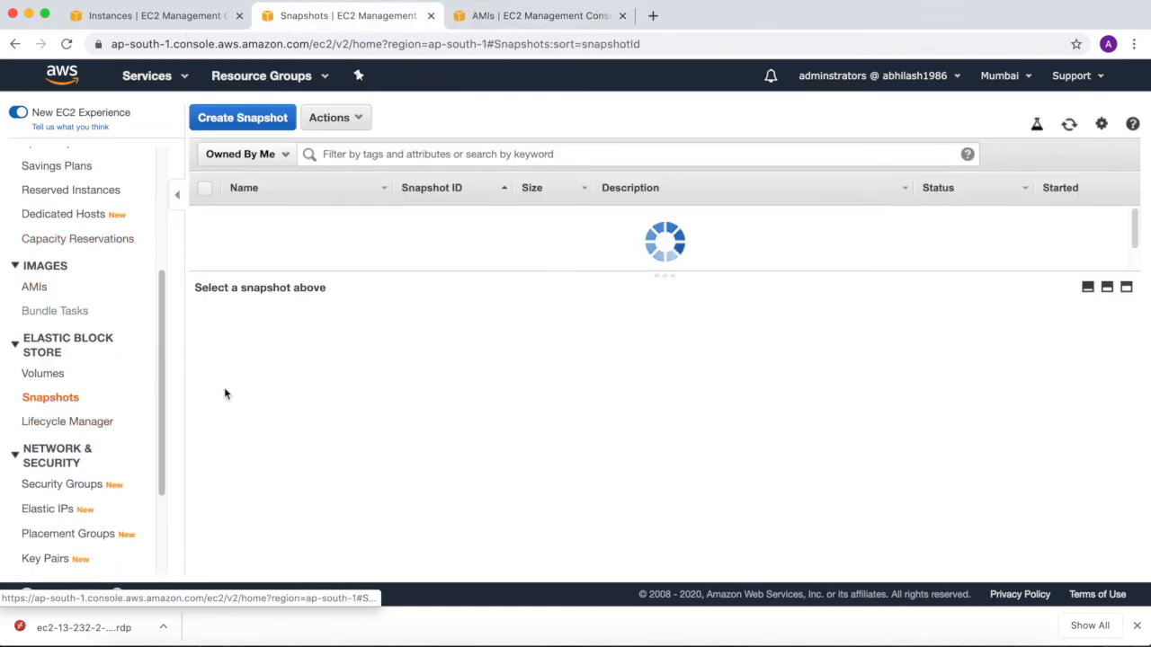
left_click(342, 118)
left_click(346, 146)
left_click(780, 403)
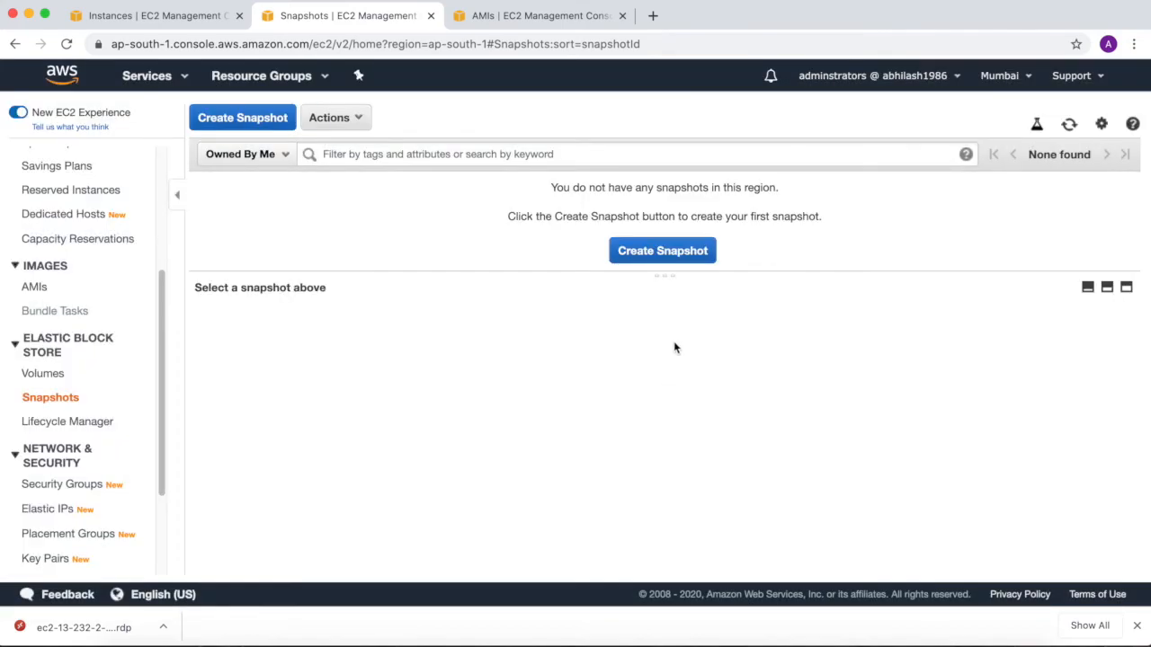
Close the AMIs and Snapshots browser tabs, leaving only the instances list open.
left_click(525, 18)
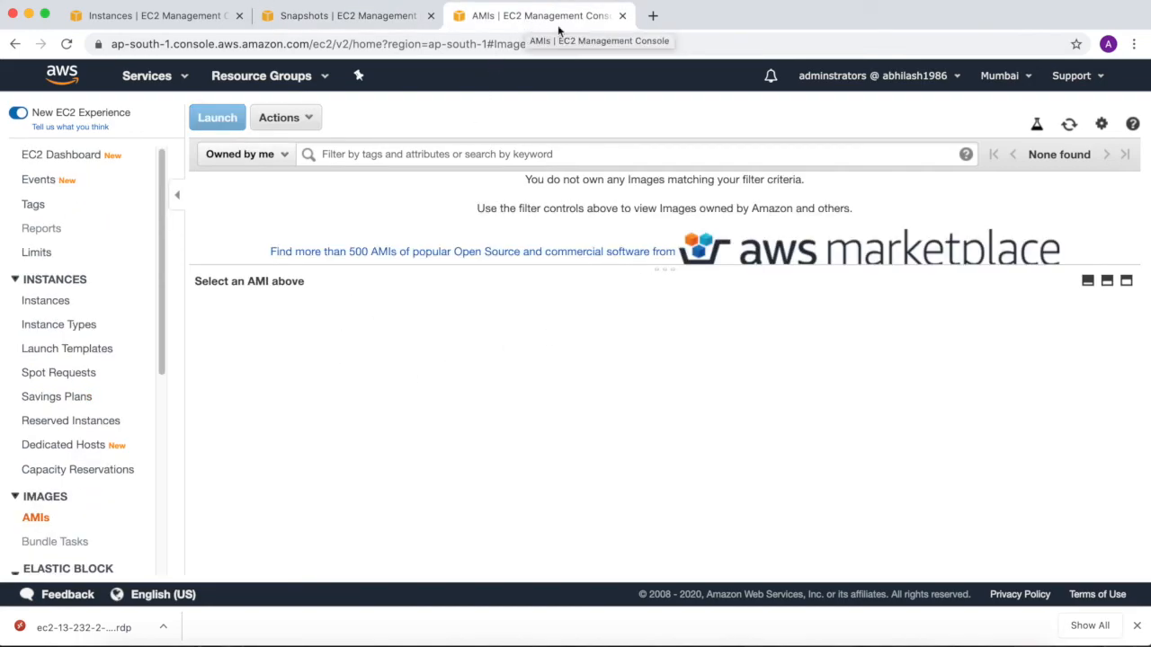
left_click(623, 15)
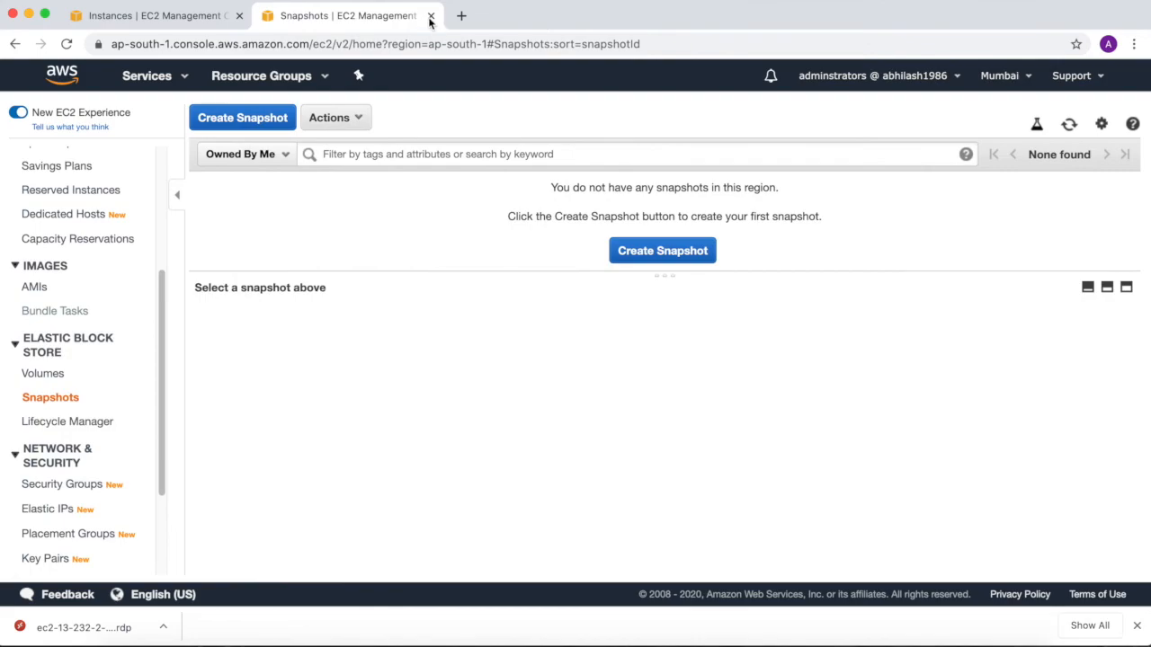
left_click(430, 16)
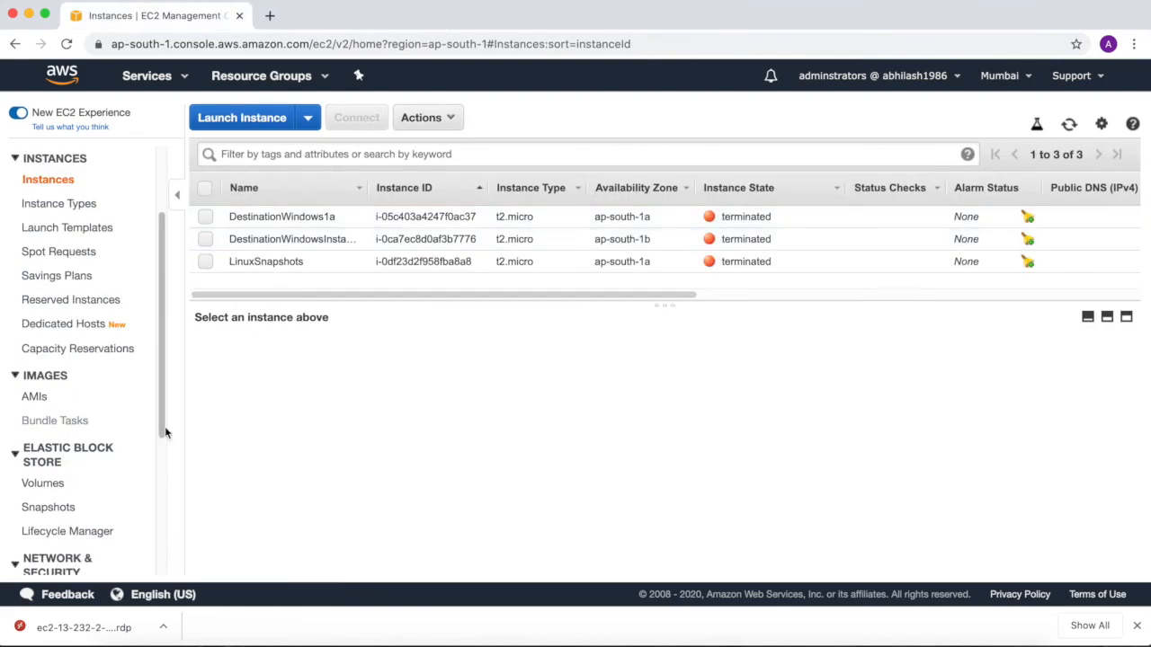
Check the Mumbai volumes list in a separate tab for leftover EBS volumes, and close that tab.
left_click(49, 487, "super")
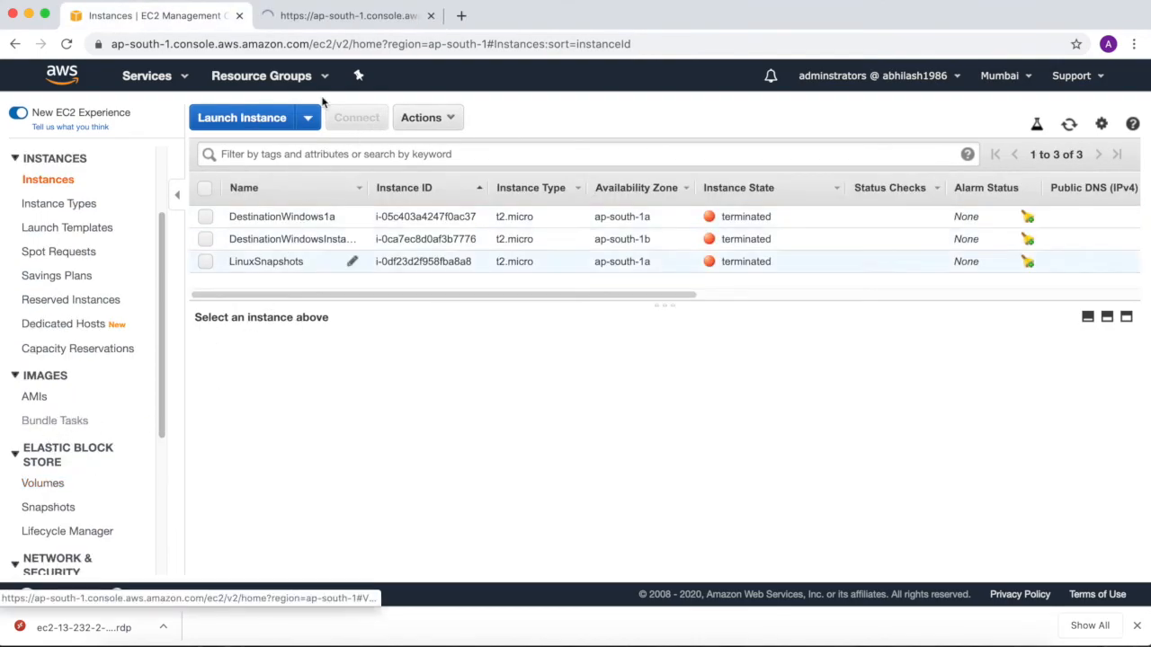
left_click(333, 14)
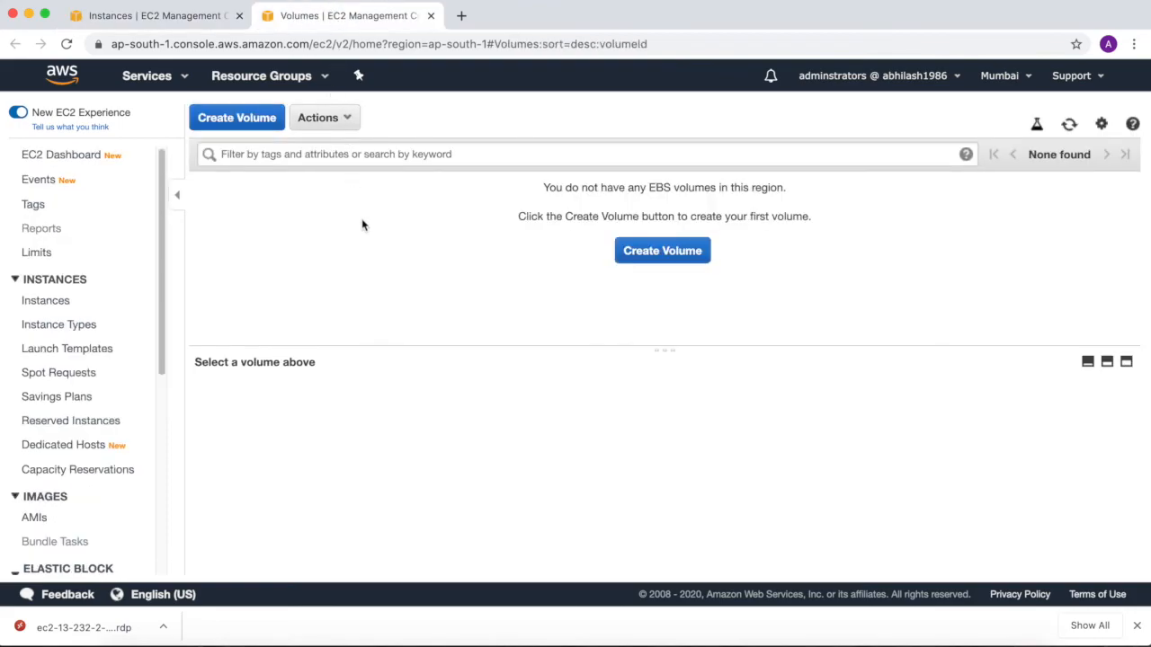
left_click(430, 15)
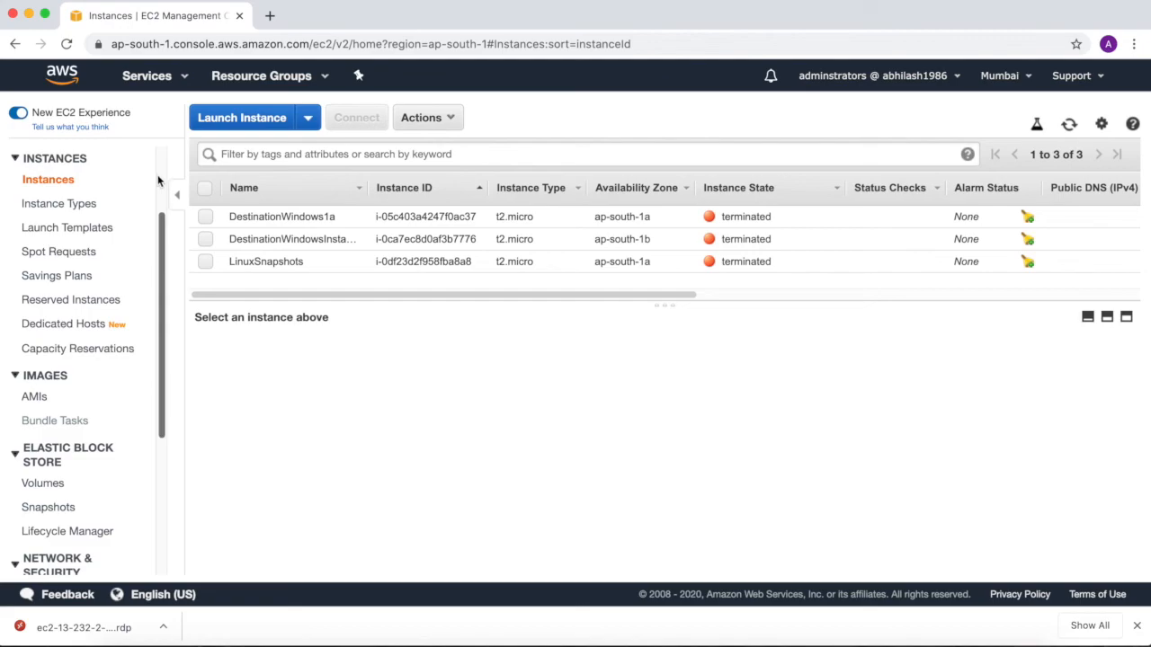
Switch the region to Europe (London) and check its instances, snapshots and volumes for leftover resources.
scroll(158, 178, "up", 3)
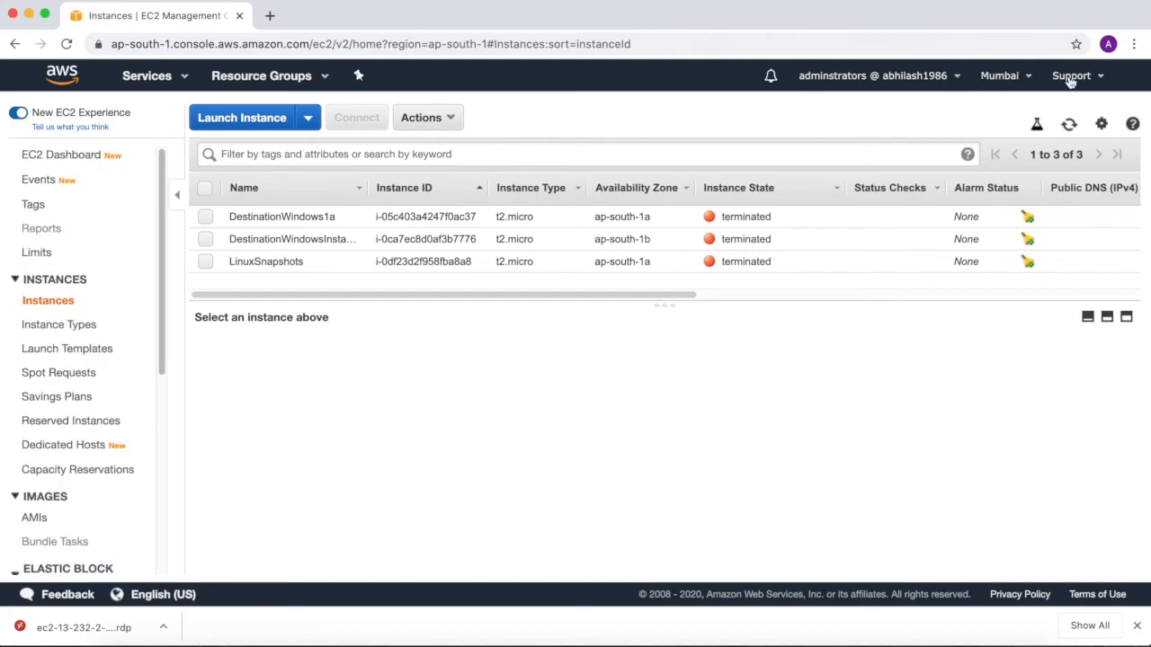
left_click(1012, 77)
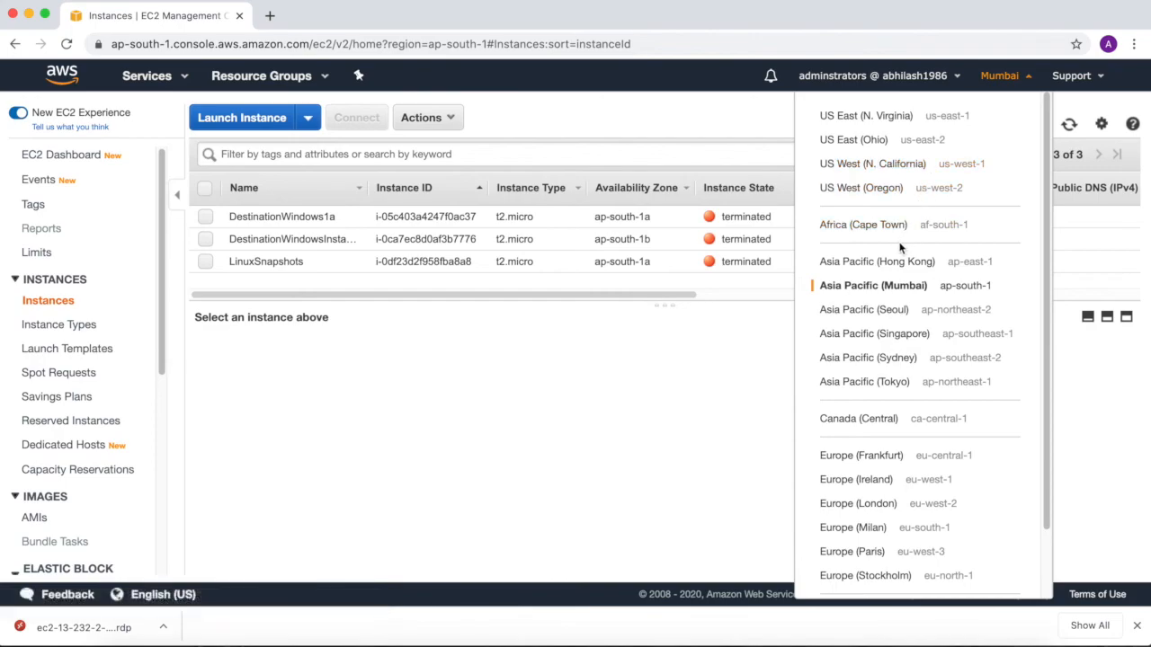
left_click(873, 509)
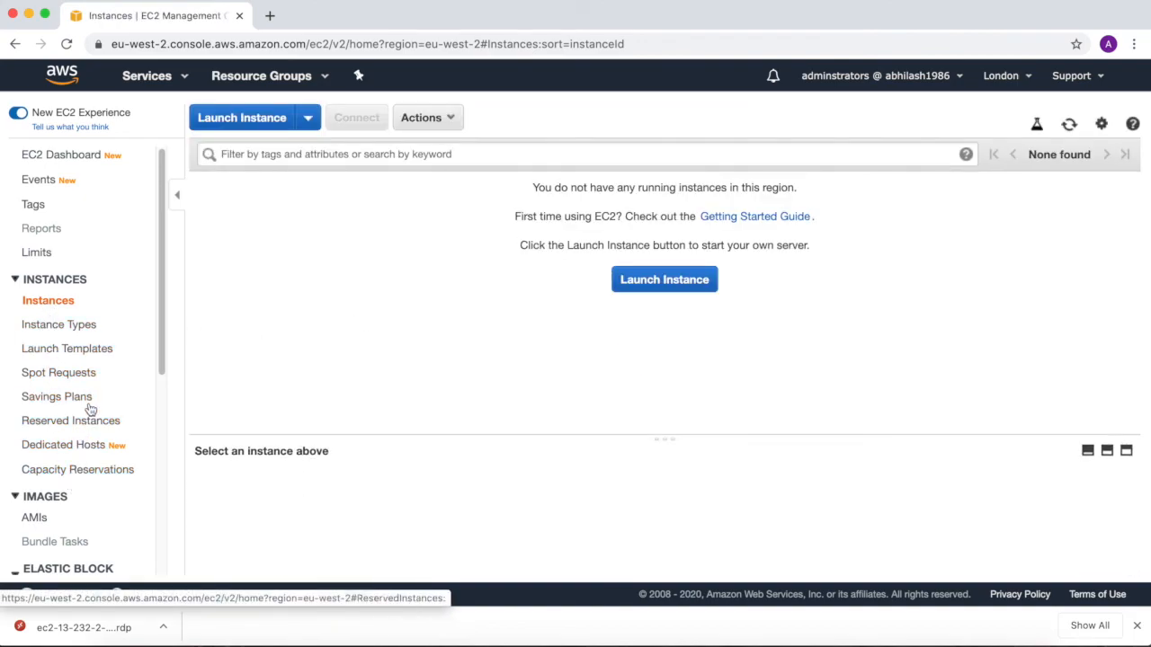
scroll(93, 366, "down", 2)
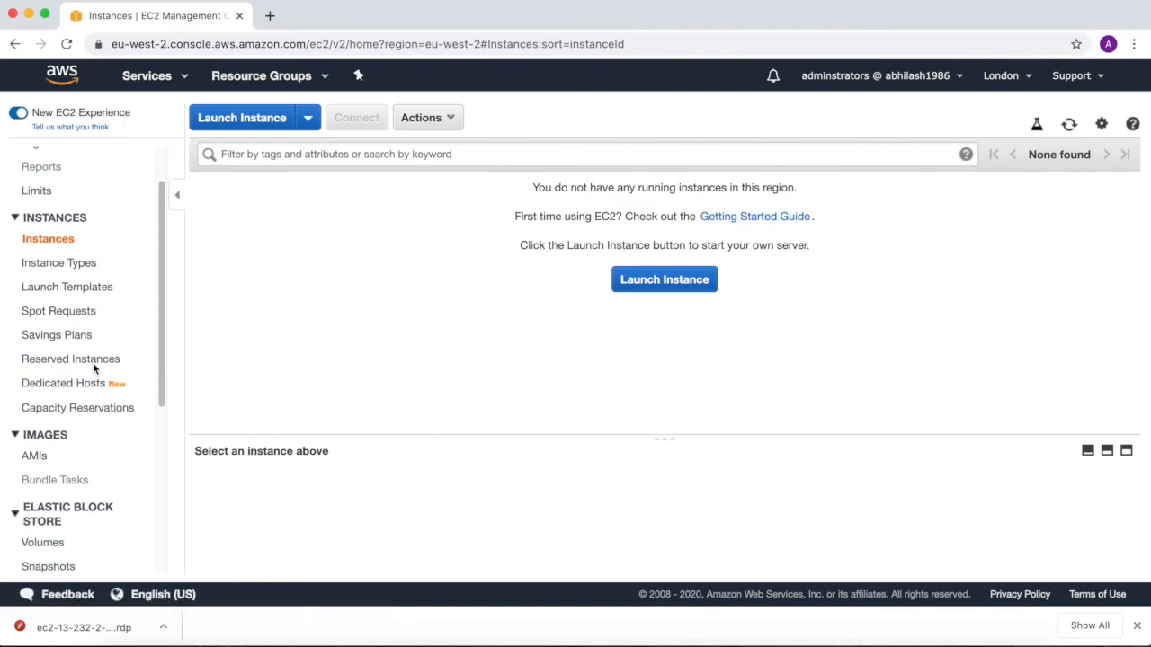
left_click(51, 549)
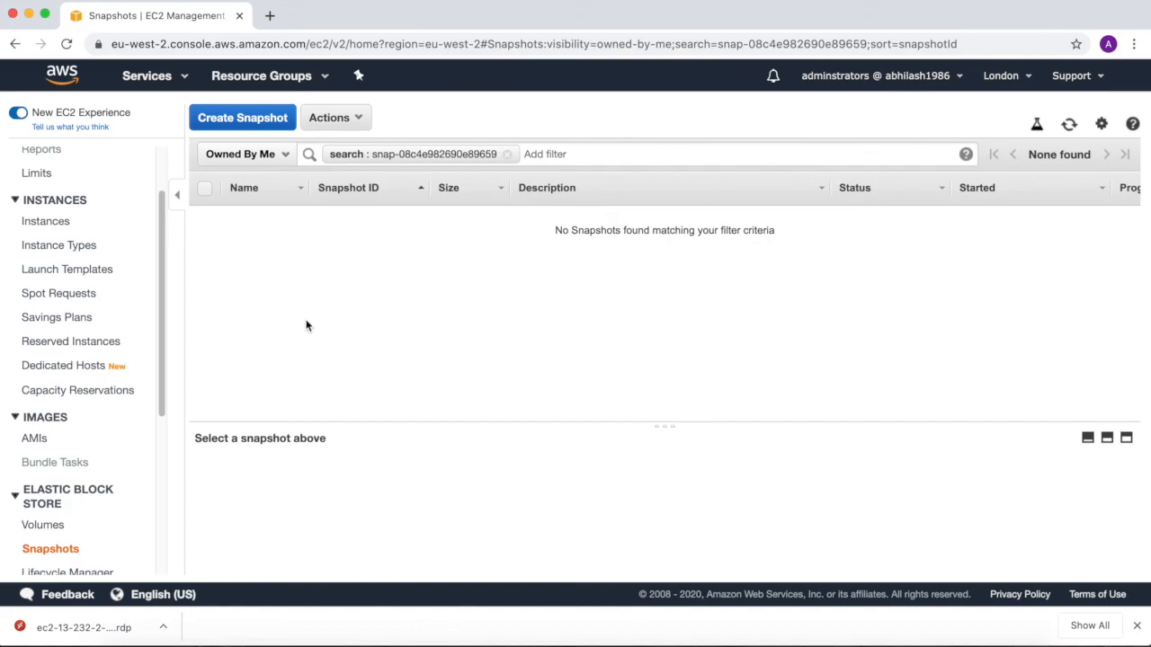
left_click(46, 527)
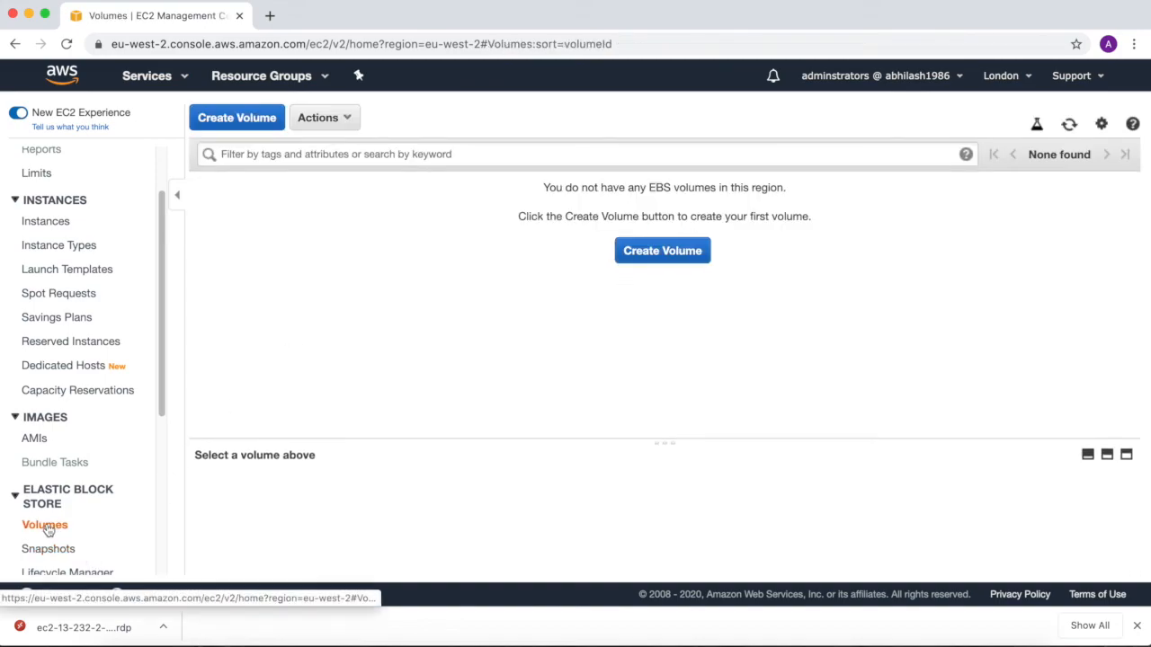
scroll(144, 434, "down", 5)
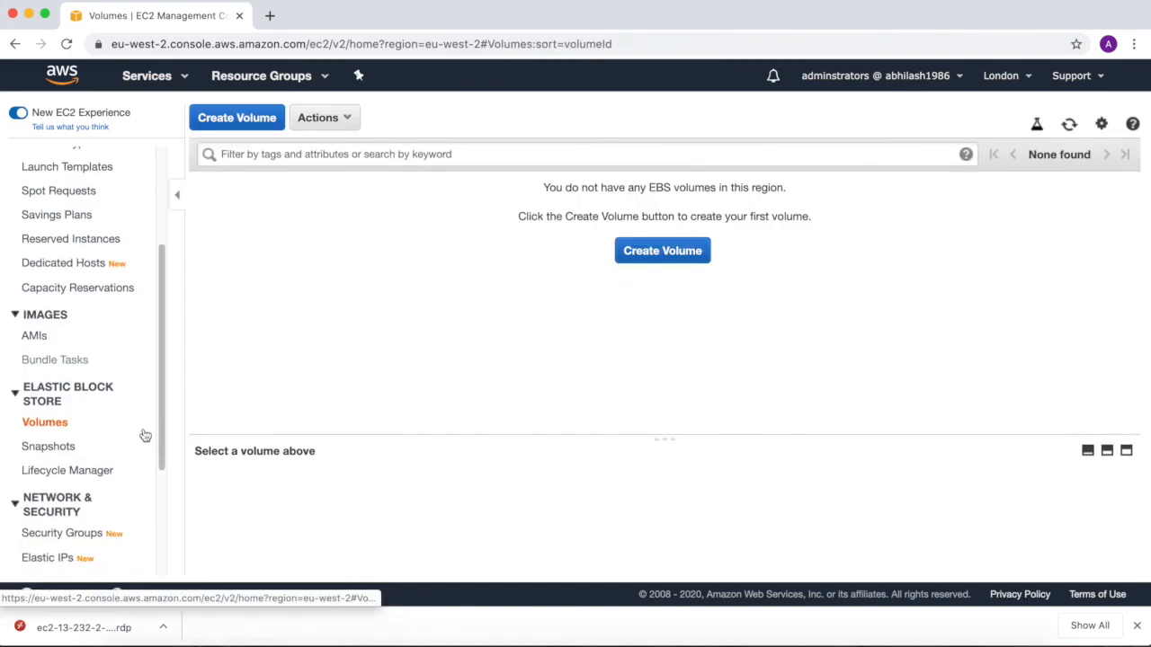
scroll(144, 436, "up", 5)
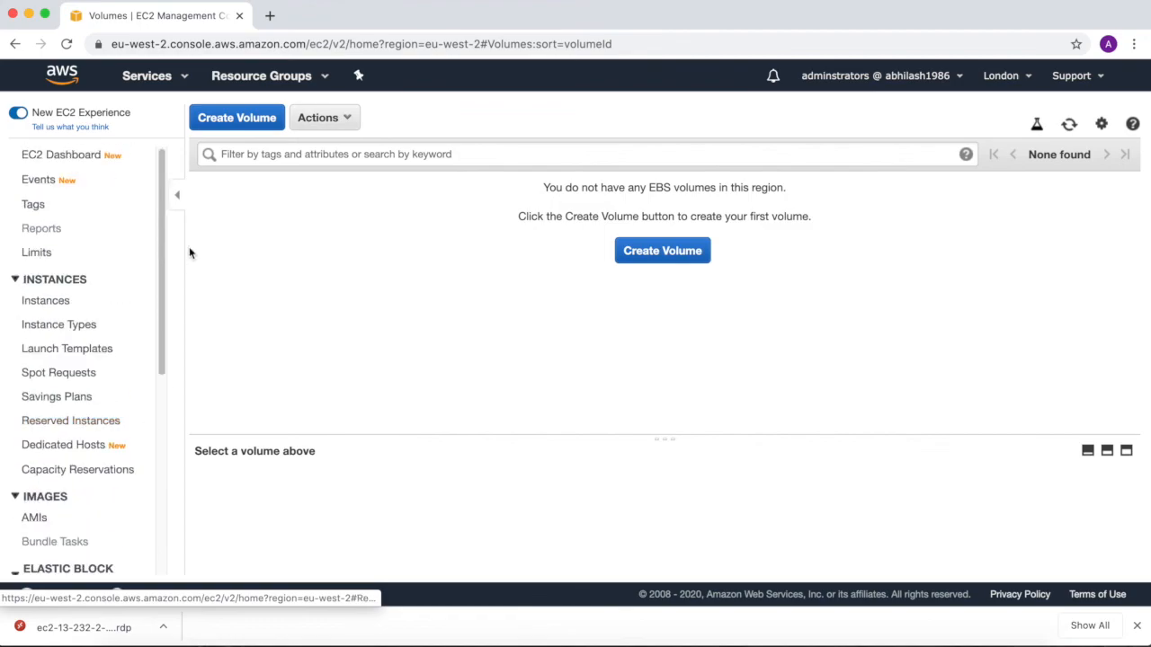